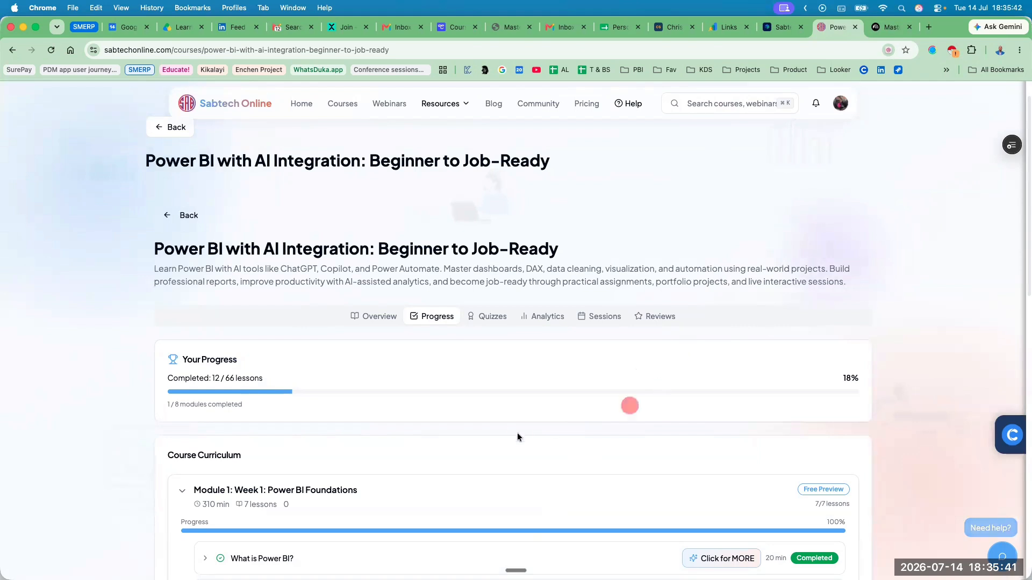
# Step: Collapse Module 1 in the course curriculum and expand Module 3: Week 3: Data Modeling
pyautogui.scroll(-5, 515, 333)
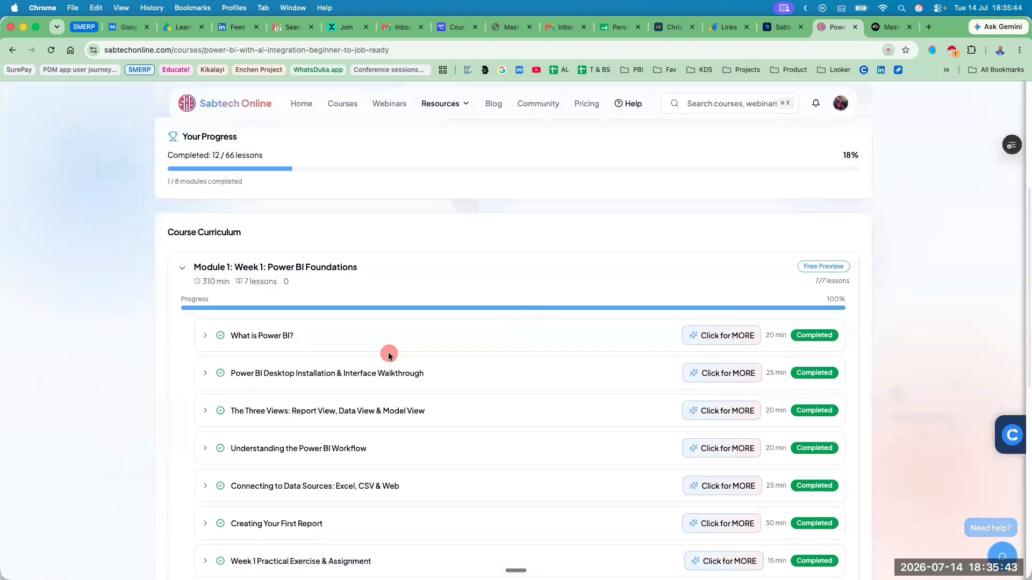
pyautogui.click(248, 271)
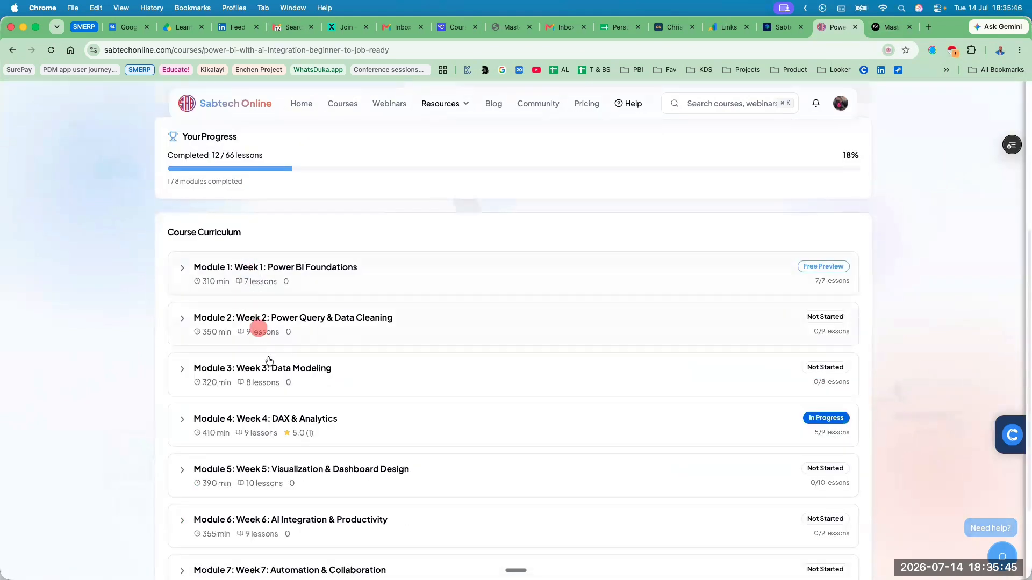
pyautogui.click(260, 382)
pyautogui.scroll(-3, 325, 408)
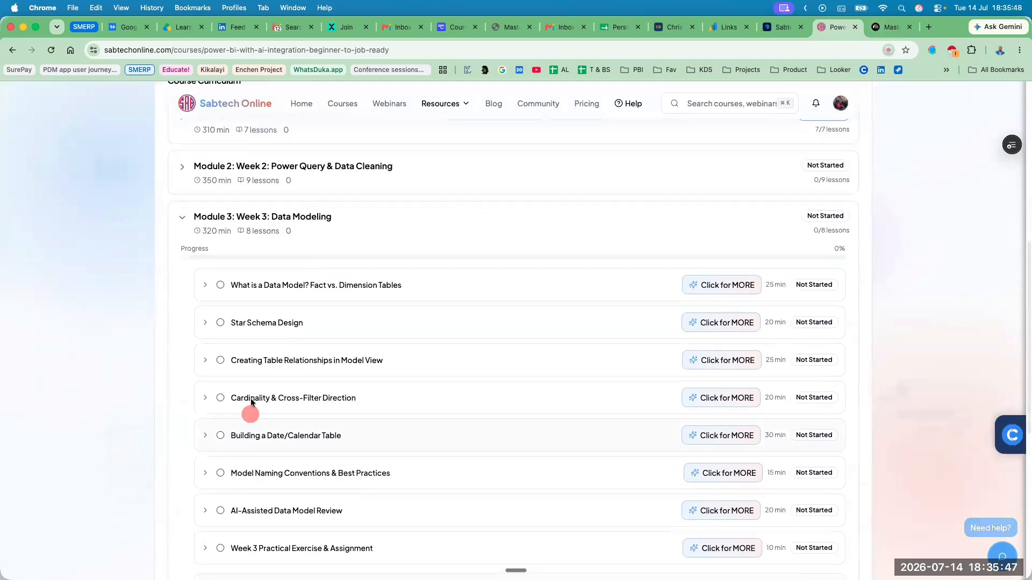
# Step: Expand the Star Schema Design, Creating Table Relationships in Model View, and Cardinality & Cross-Filter Direction lessons in Module 3
pyautogui.click(206, 324)
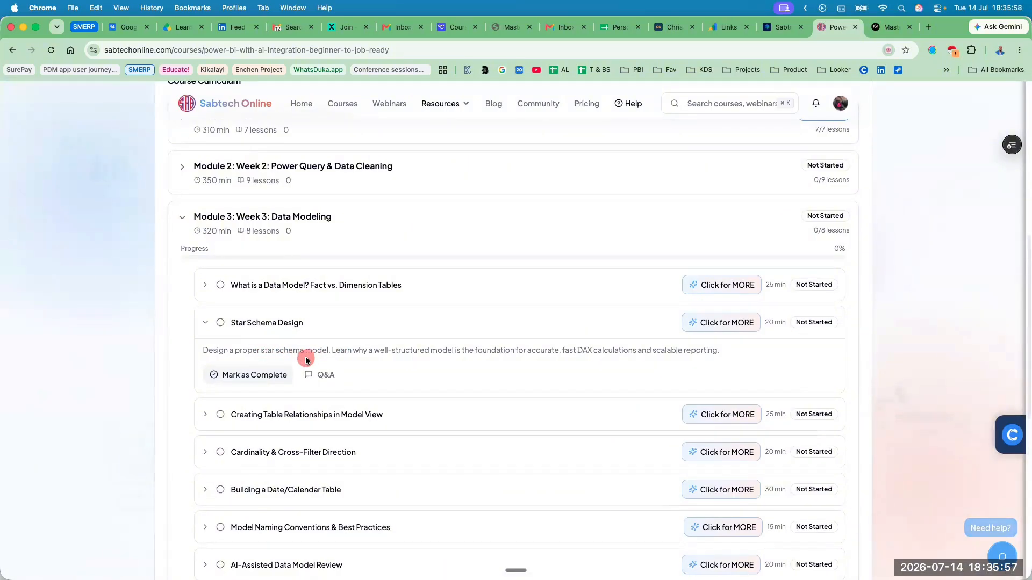
pyautogui.click(265, 428)
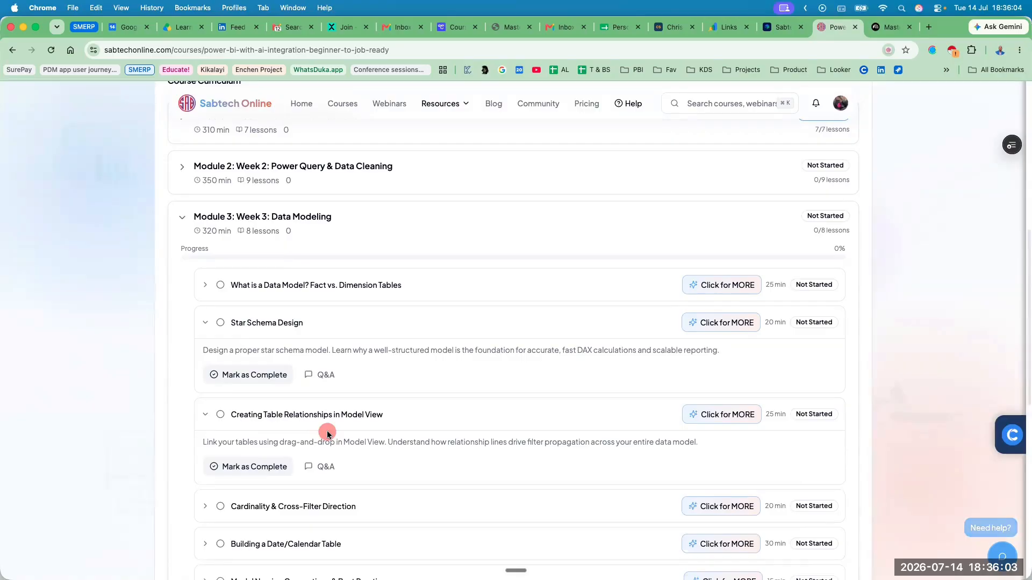
pyautogui.scroll(-1, 326, 433)
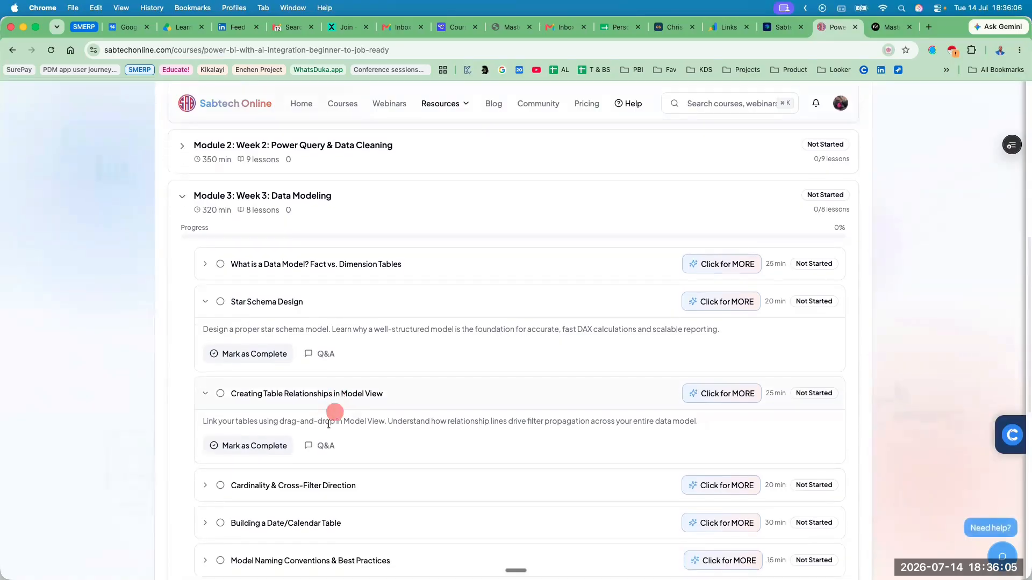
pyautogui.click(314, 493)
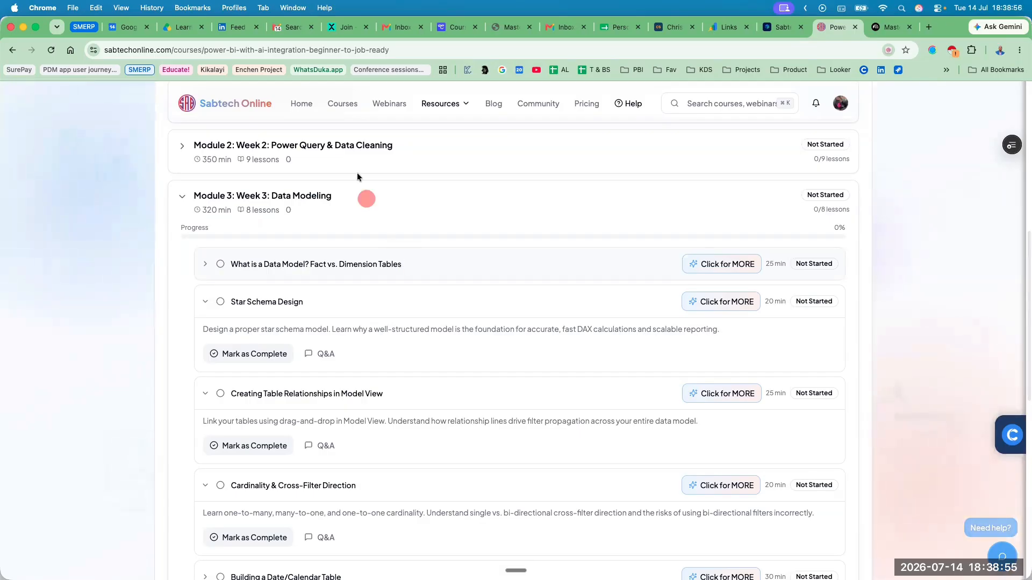
# Step: Start a screen capture and select the page region from the site header down to the Cardinality & Cross-Filter Direction lesson
pyautogui.press('super')
pyautogui.press('super+shift+x')
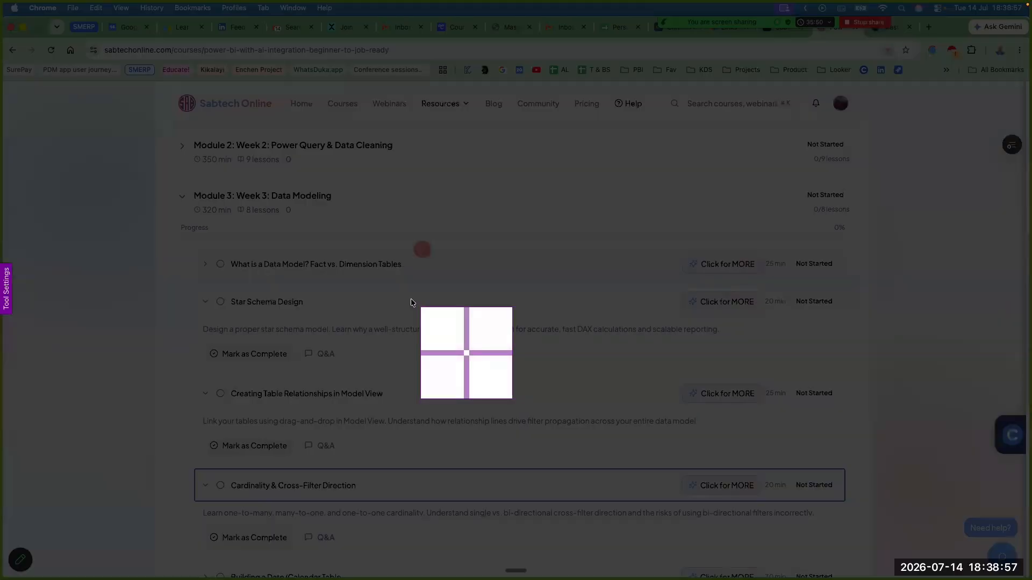
pyautogui.moveTo(89, 88); pyautogui.dragTo(917, 485)
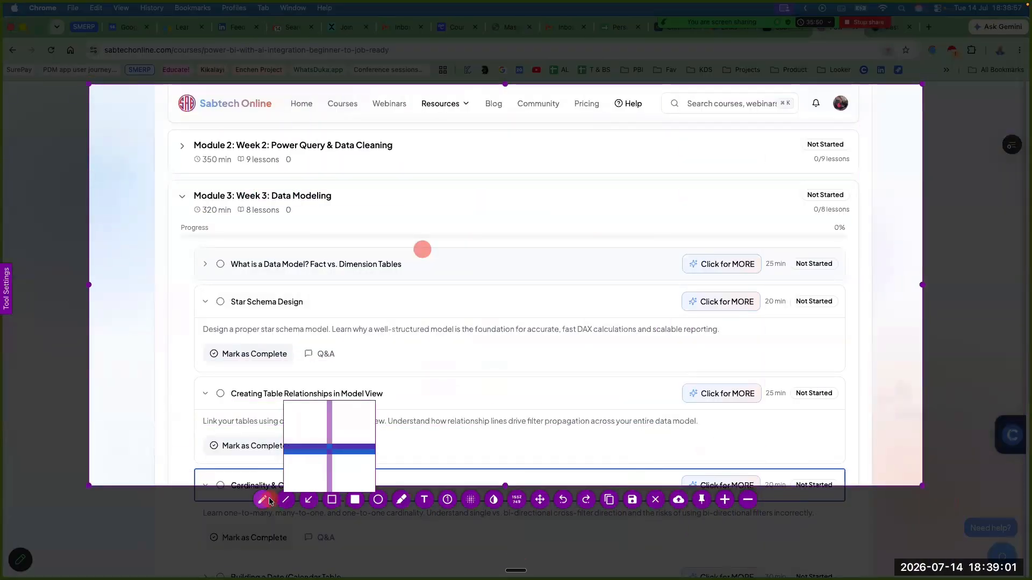
pyautogui.click(331, 499)
pyautogui.moveTo(281, 208)
pyautogui.mouseDown()
pyautogui.moveTo(363, 283)
pyautogui.moveTo(419, 368)
pyautogui.mouseUp()
pyautogui.click(469, 500)
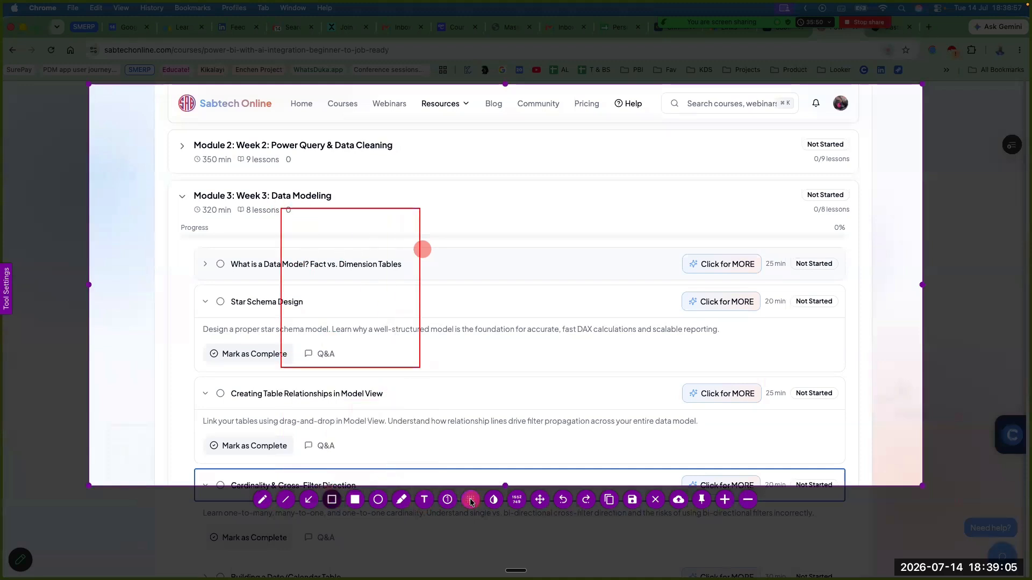
pyautogui.moveTo(169, 94); pyautogui.dragTo(882, 483)
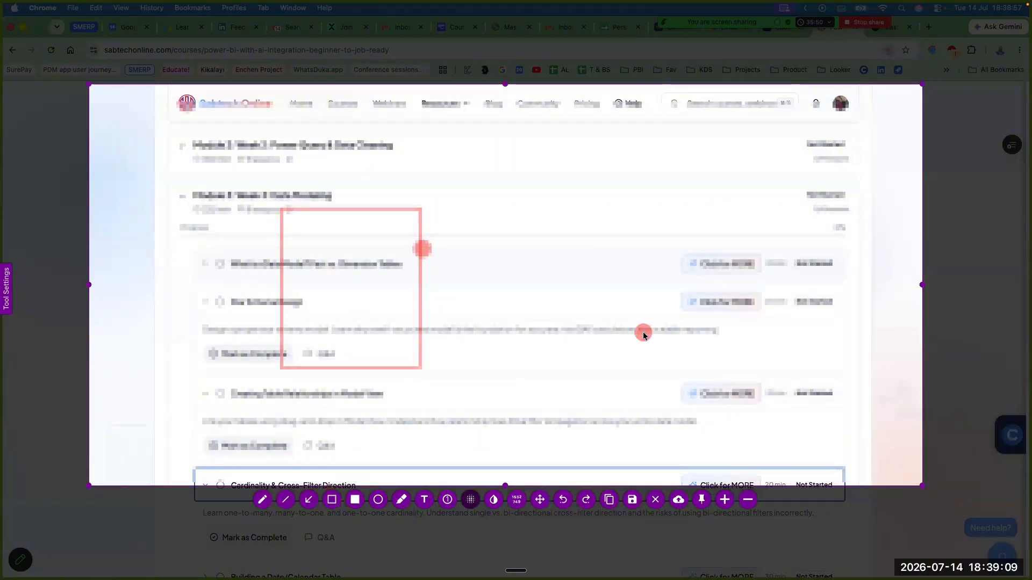
pyautogui.press('super+z')
pyautogui.press('super+z')
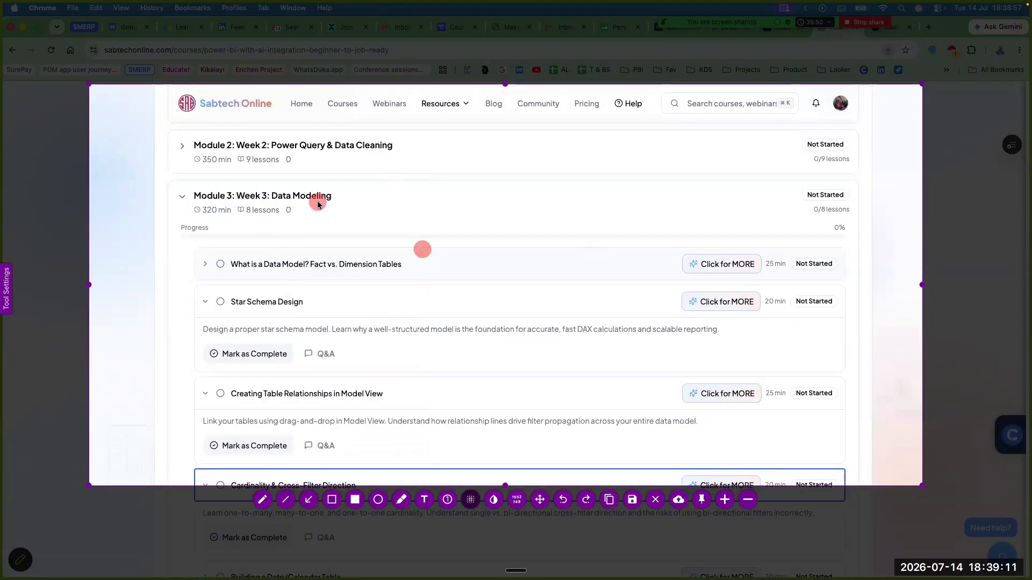
# Step: Pixelate most of the captured region, then cover it with a filled yellow rectangle as a drawing background
pyautogui.moveTo(141, 95); pyautogui.dragTo(776, 432)
pyautogui.click(354, 499)
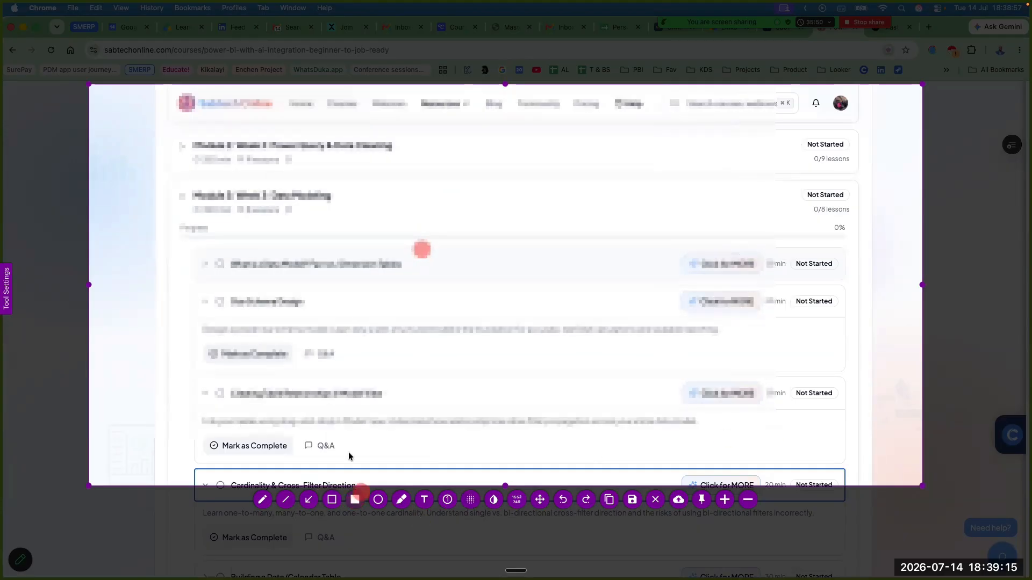
pyautogui.rightClick(372, 257)
pyautogui.click(339, 267)
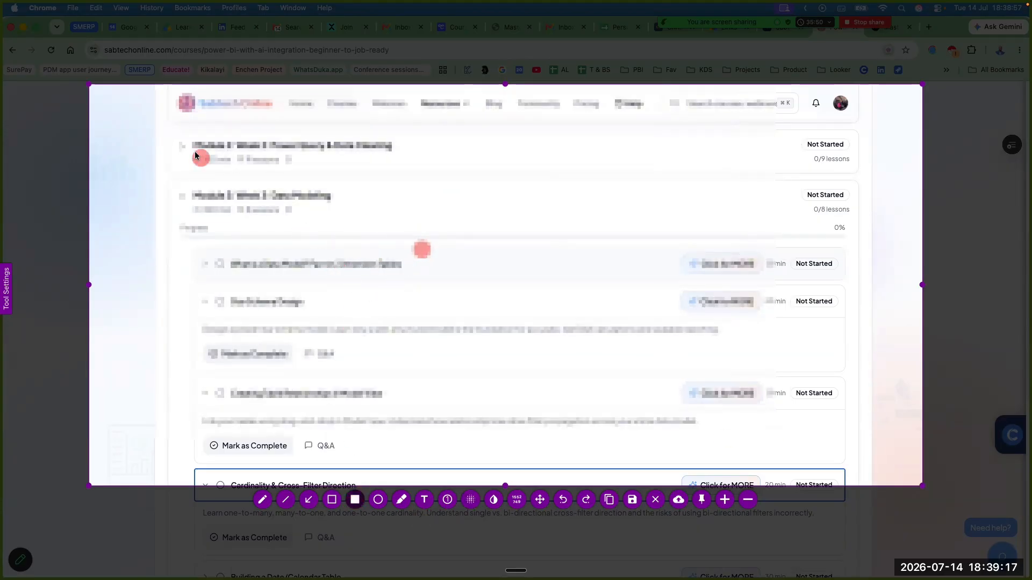
pyautogui.moveTo(134, 92); pyautogui.dragTo(624, 349)
pyautogui.moveTo(650, 382); pyautogui.dragTo(894, 481)
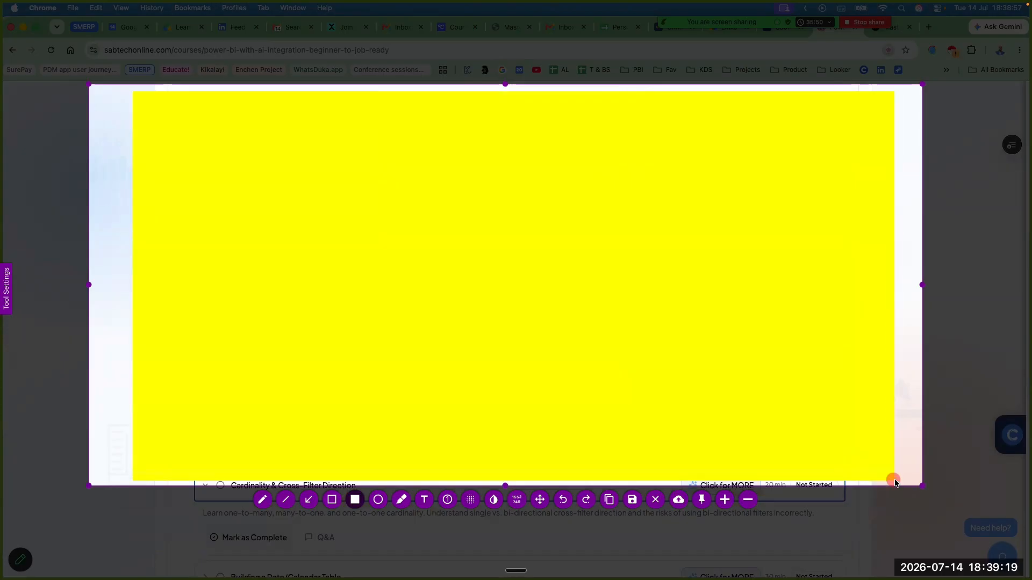
# Step: Draw two red outlined rectangles on the yellow background, one near its left side and a larger one near its right side
pyautogui.rightClick(378, 288)
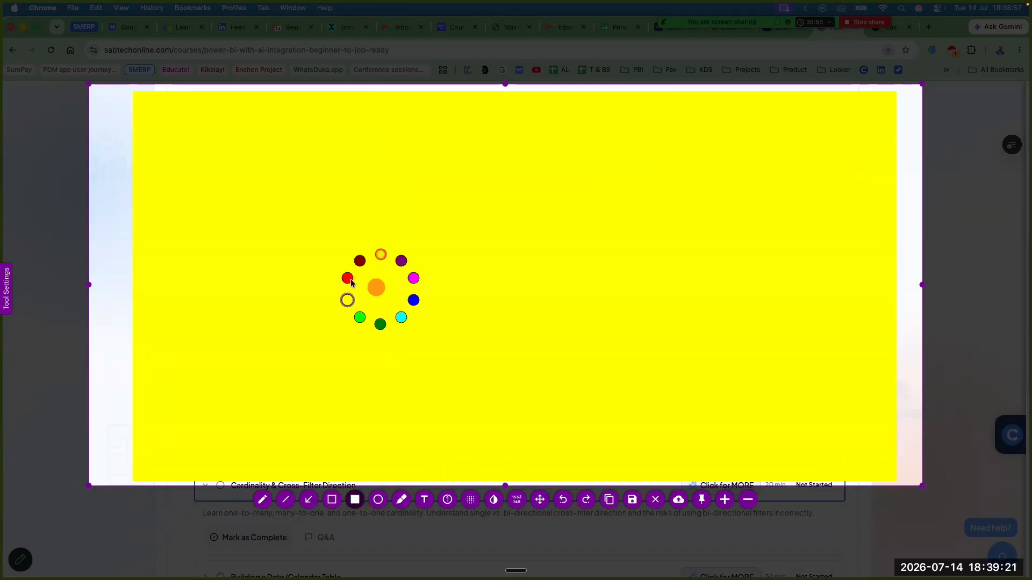
pyautogui.click(347, 277)
pyautogui.moveTo(178, 162); pyautogui.dragTo(263, 266)
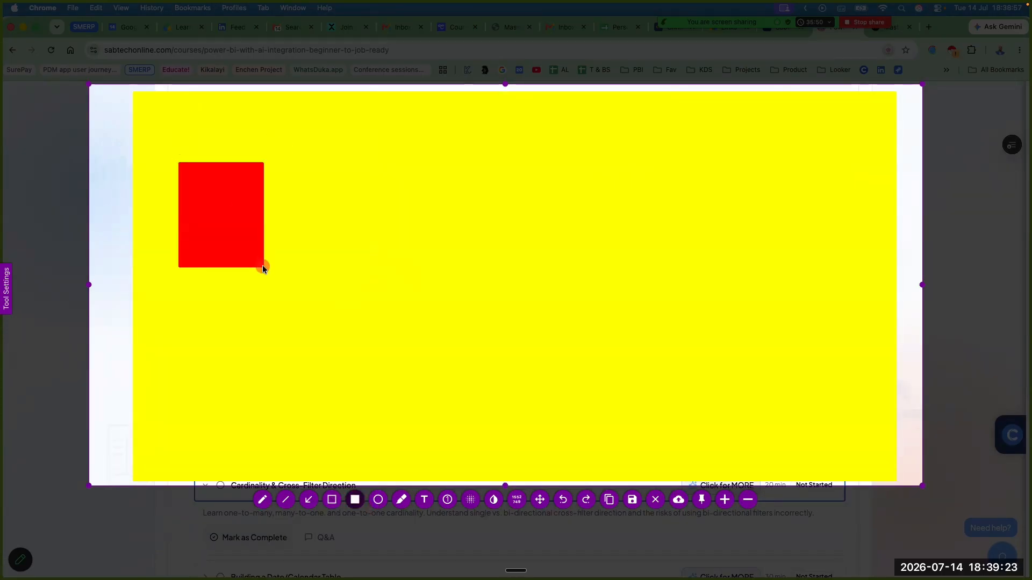
pyautogui.press('super+z')
pyautogui.press('r')
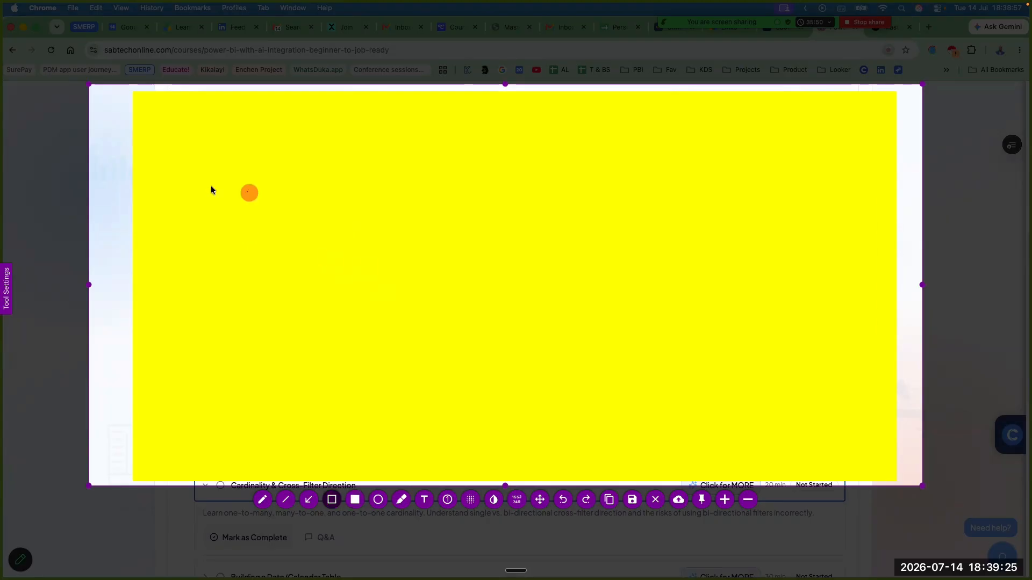
pyautogui.moveTo(192, 180)
pyautogui.mouseDown()
pyautogui.moveTo(263, 307)
pyautogui.moveTo(329, 320)
pyautogui.mouseUp()
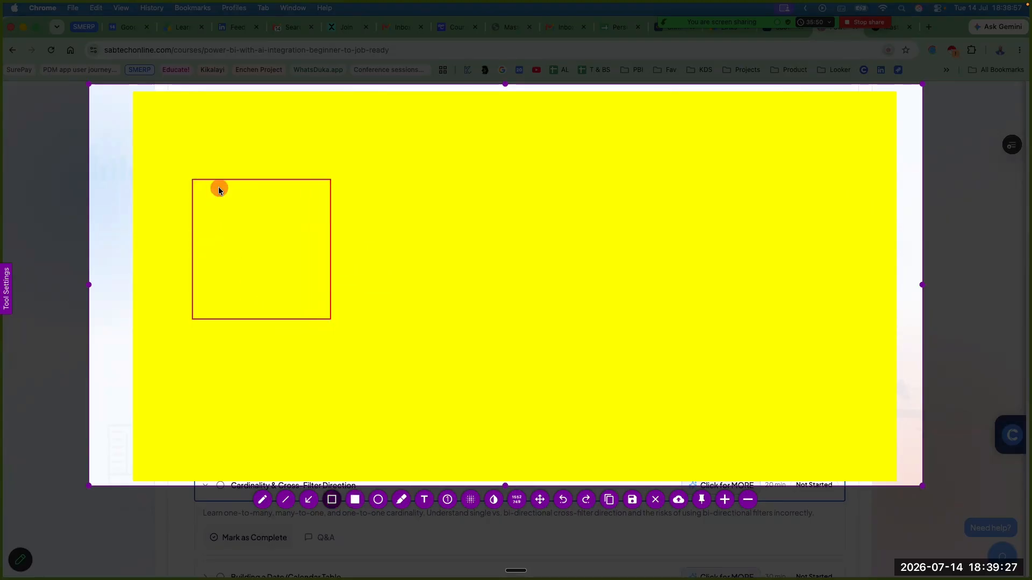
pyautogui.moveTo(650, 165); pyautogui.dragTo(818, 339)
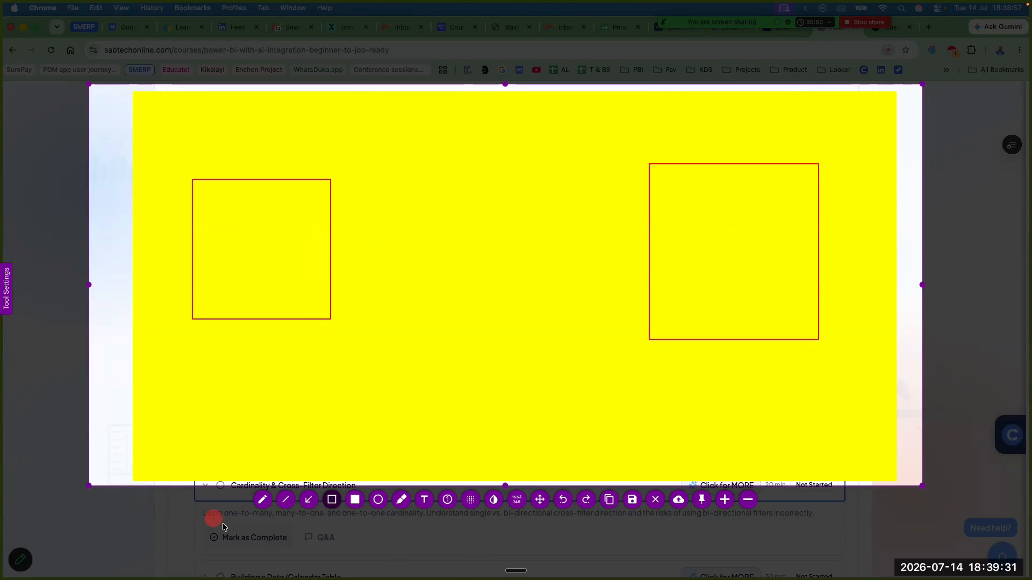
# Step: Handwrite F and O above the two boxes, and give the O table an Emp column with two rows marked A
pyautogui.click(262, 499)
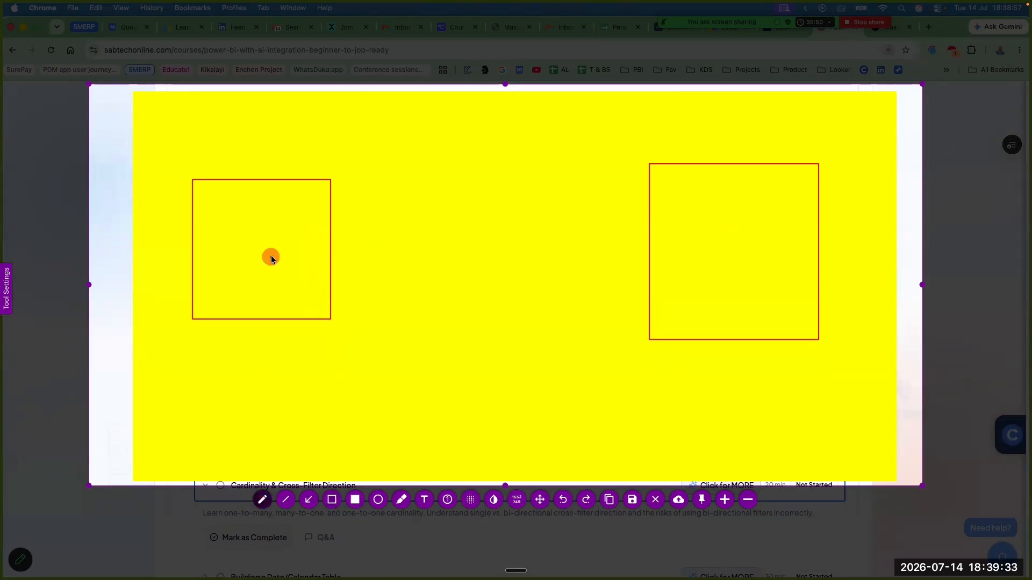
pyautogui.moveTo(271, 159); pyautogui.dragTo(274, 164)
pyautogui.moveTo(716, 167); pyautogui.dragTo(710, 310)
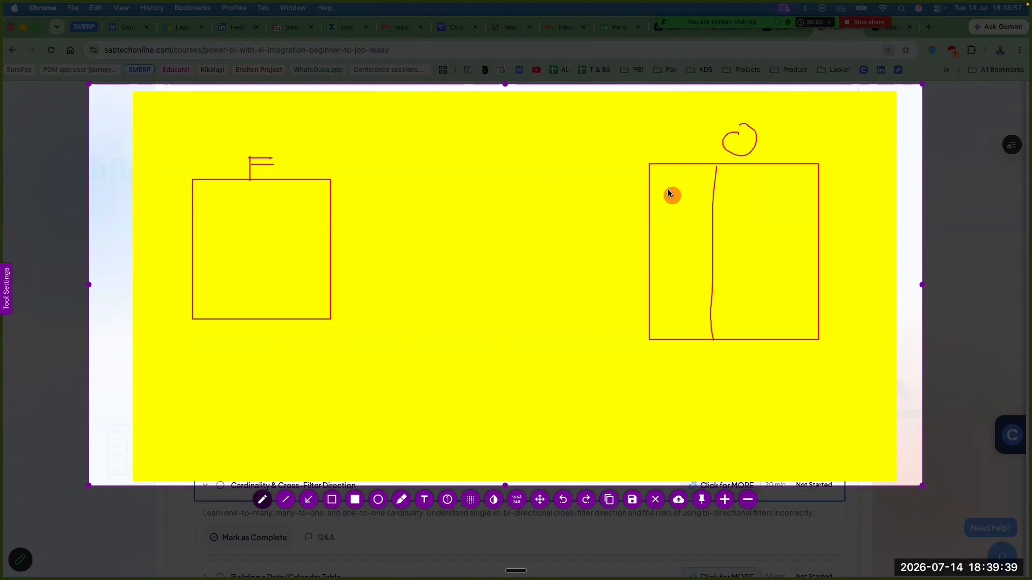
pyautogui.moveTo(662, 176)
pyautogui.mouseDown()
pyautogui.moveTo(662, 197)
pyautogui.moveTo(670, 177)
pyautogui.moveTo(693, 177)
pyautogui.moveTo(799, 214)
pyautogui.mouseUp()
pyautogui.moveTo(681, 208)
pyautogui.mouseDown()
pyautogui.moveTo(687, 220)
pyautogui.moveTo(699, 214)
pyautogui.mouseUp()
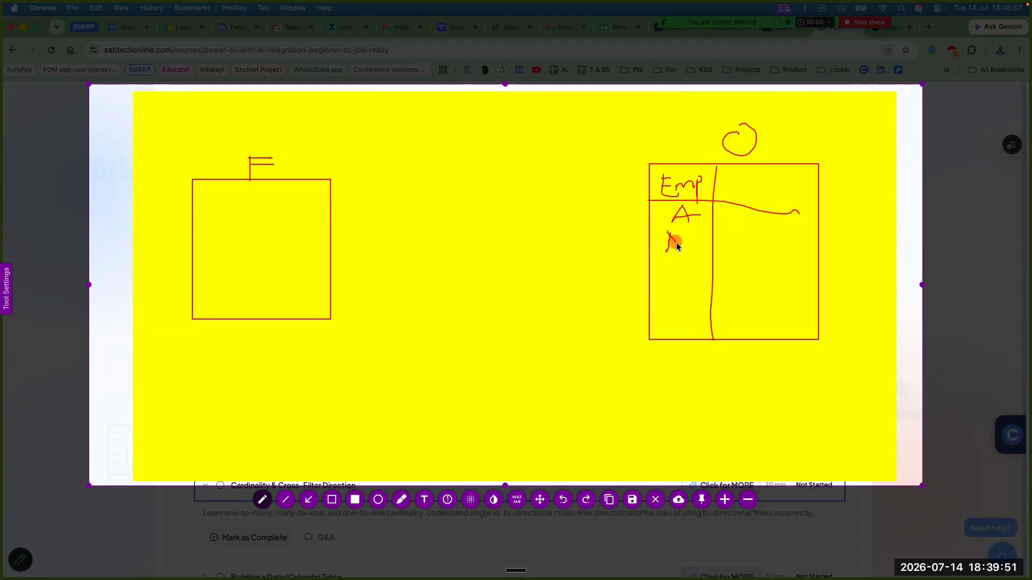
pyautogui.moveTo(676, 244); pyautogui.dragTo(679, 242)
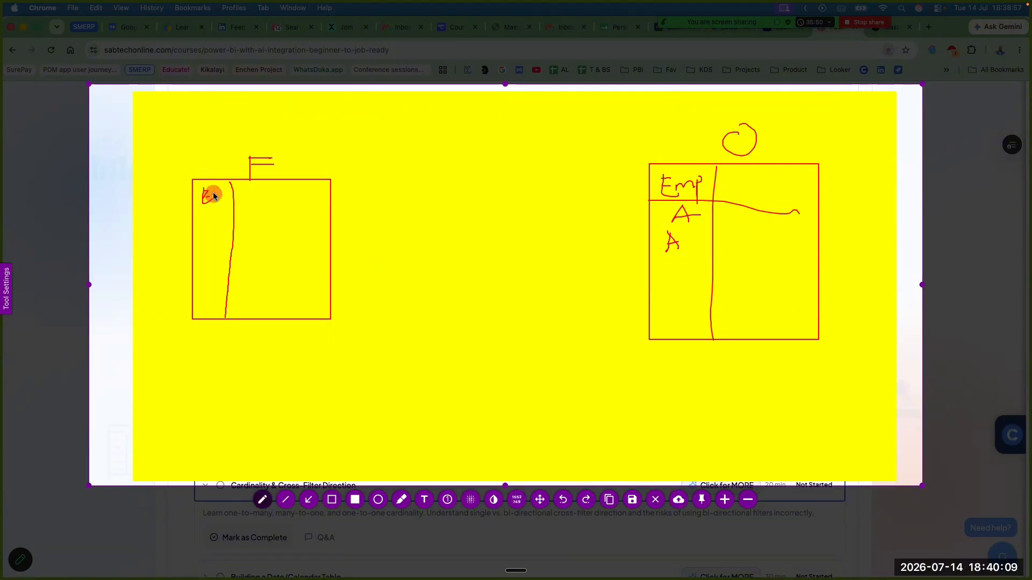
# Step: Handwrite an Emp header in the F table with two rows marked A and a dash beside each
pyautogui.moveTo(212, 191); pyautogui.dragTo(363, 219)
pyautogui.moveTo(280, 226); pyautogui.dragTo(281, 228)
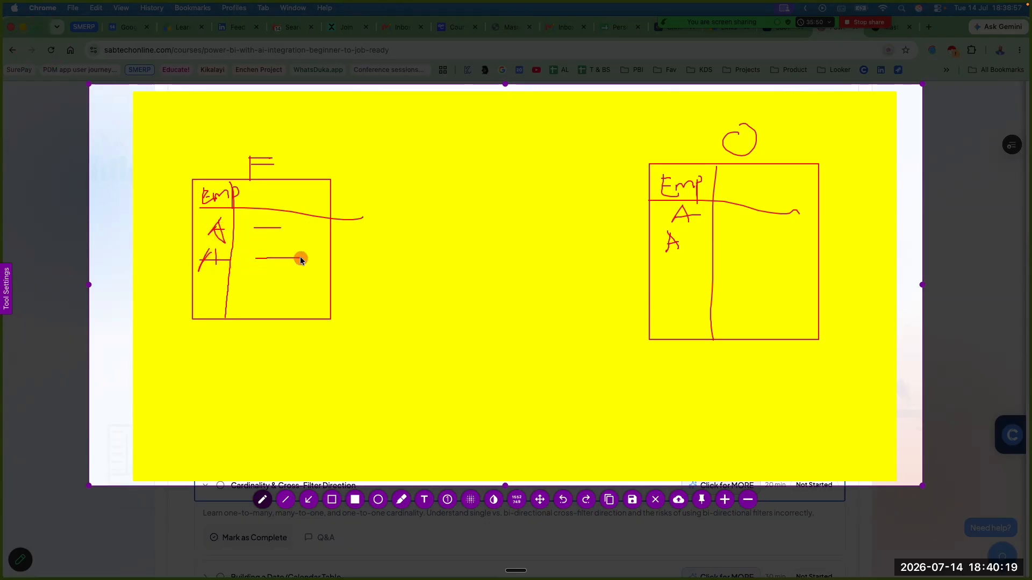
pyautogui.moveTo(300, 258); pyautogui.dragTo(302, 258)
pyautogui.moveTo(213, 243); pyautogui.dragTo(218, 263)
# Step: Draw a curved blue line with arrowheads at both ends linking the Emp columns of the two tables
pyautogui.rightClick(583, 206)
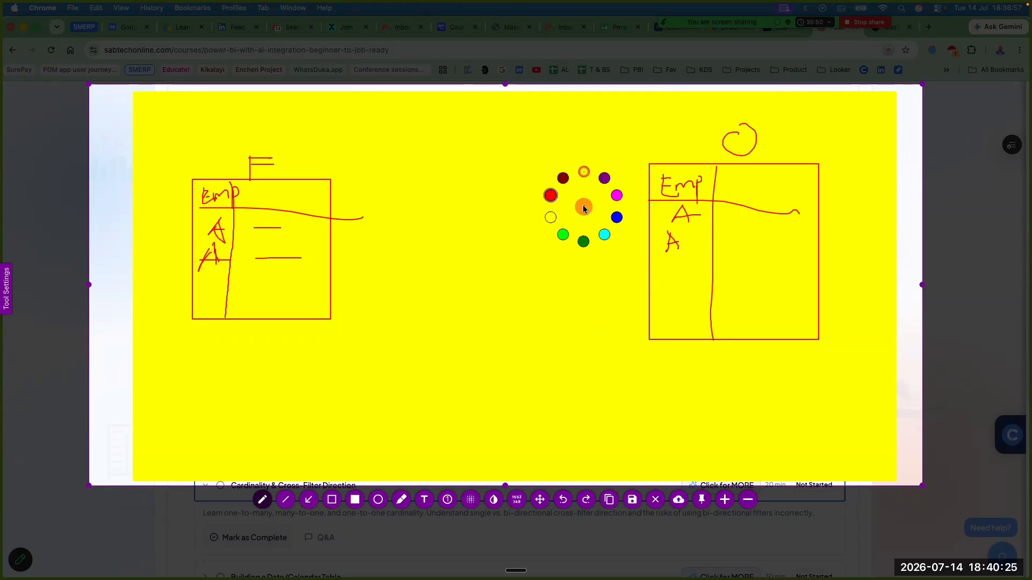
pyautogui.click(617, 219)
pyautogui.moveTo(680, 173)
pyautogui.mouseDown()
pyautogui.moveTo(547, 131)
pyautogui.moveTo(412, 130)
pyautogui.moveTo(279, 139)
pyautogui.moveTo(227, 183)
pyautogui.moveTo(230, 166)
pyautogui.moveTo(243, 169)
pyautogui.moveTo(232, 178)
pyautogui.mouseUp()
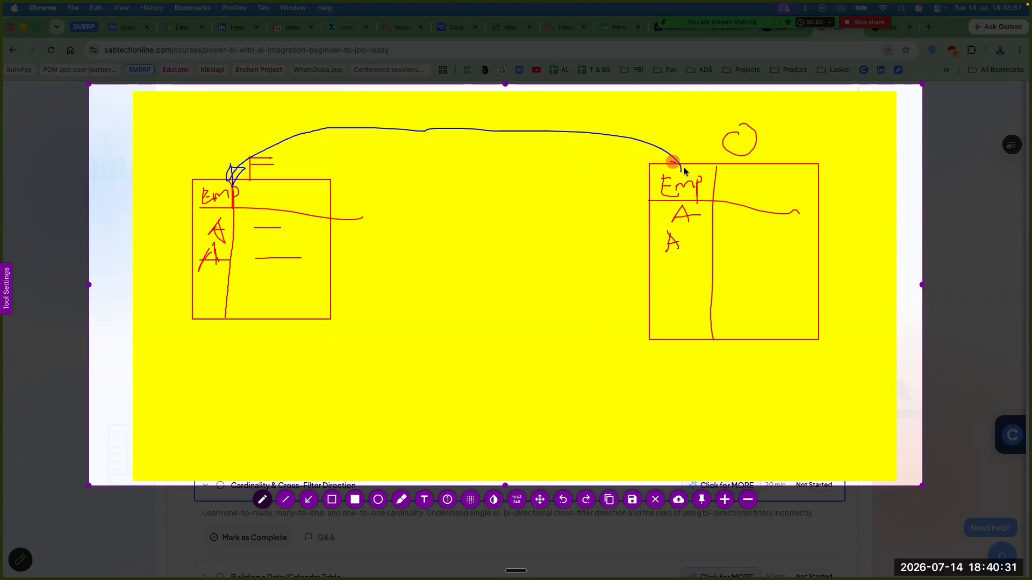
pyautogui.moveTo(691, 172)
pyautogui.mouseDown()
pyautogui.moveTo(682, 145)
pyautogui.moveTo(664, 166)
pyautogui.mouseUp()
# Step: Draw three additional blue vertical column lines in the O table and three in the F table
pyautogui.moveTo(750, 171); pyautogui.dragTo(752, 263)
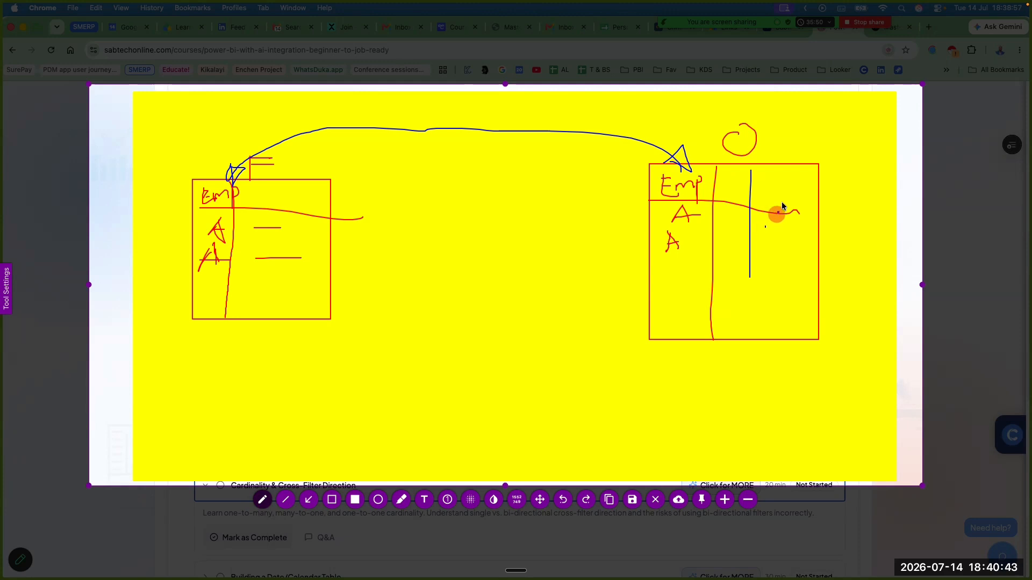
pyautogui.moveTo(786, 171); pyautogui.dragTo(788, 299)
pyautogui.moveTo(817, 176); pyautogui.dragTo(826, 300)
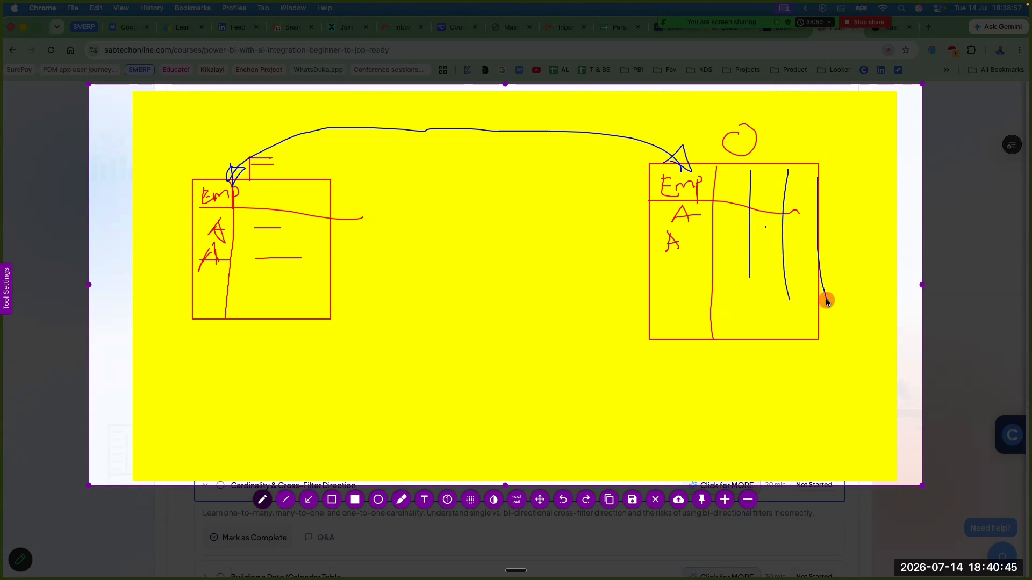
pyautogui.moveTo(264, 187); pyautogui.dragTo(253, 289)
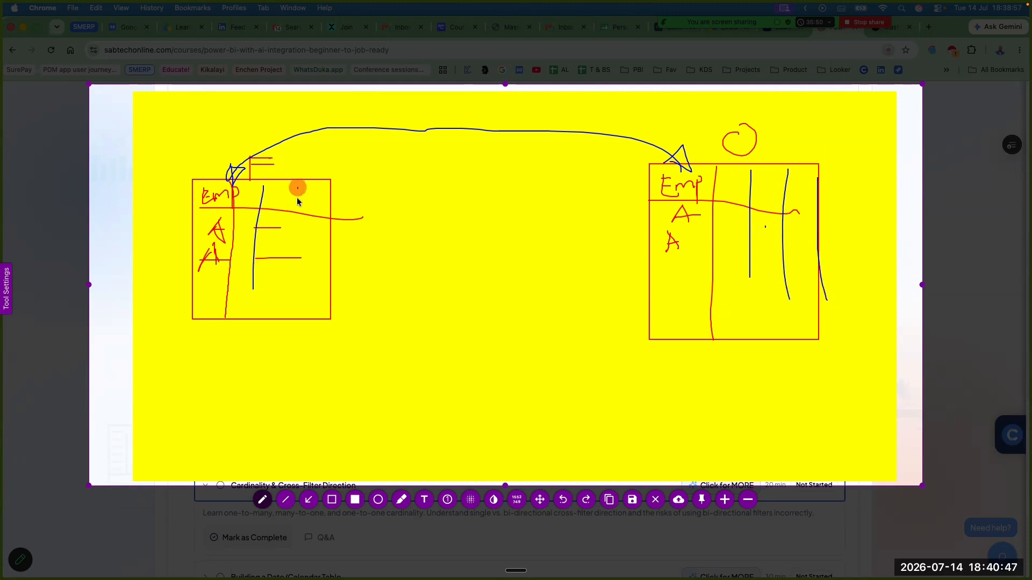
pyautogui.moveTo(297, 187)
pyautogui.mouseDown()
pyautogui.moveTo(297, 306)
pyautogui.moveTo(317, 301)
pyautogui.mouseUp()
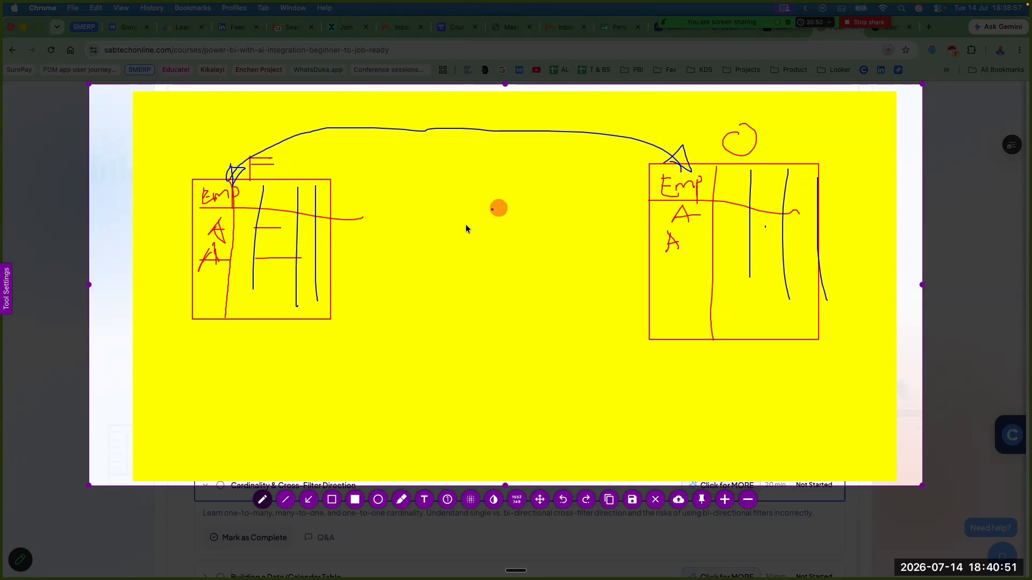
# Step: Draw a red outlined rectangle for a third table between the F and O tables
pyautogui.rightClick(440, 216)
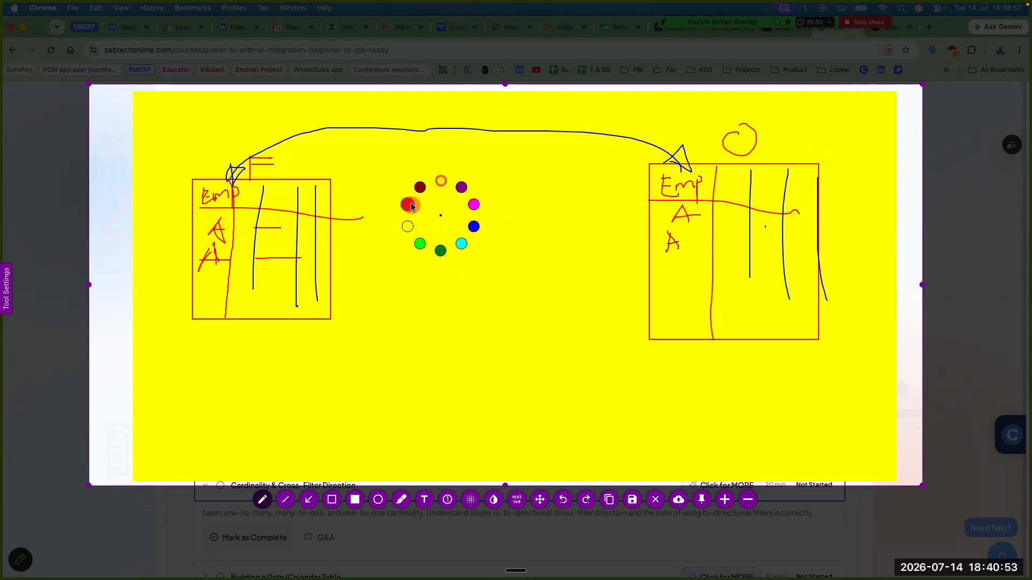
pyautogui.click(411, 200)
pyautogui.press('r')
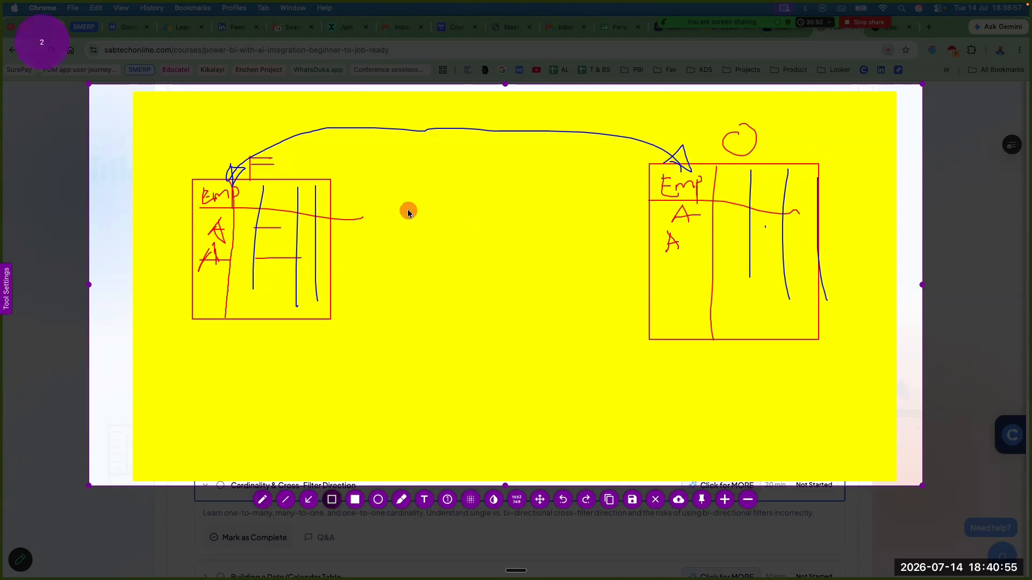
pyautogui.moveTo(408, 210); pyautogui.dragTo(501, 359)
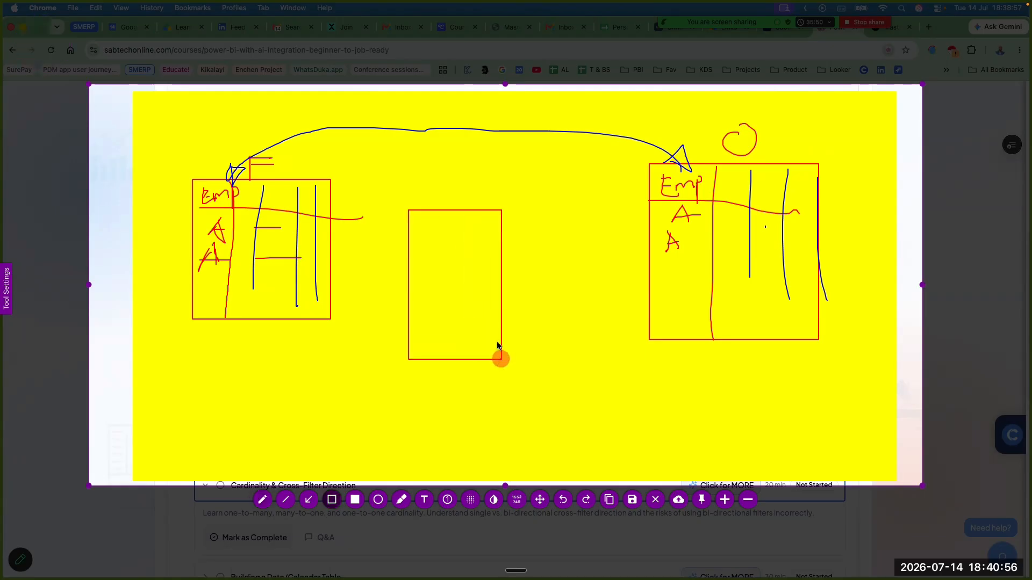
# Step: Handwrite in blue an Emp title above the middle table, a header row and column divider, an ID header, and rows A, B and C
pyautogui.rightClick(431, 186)
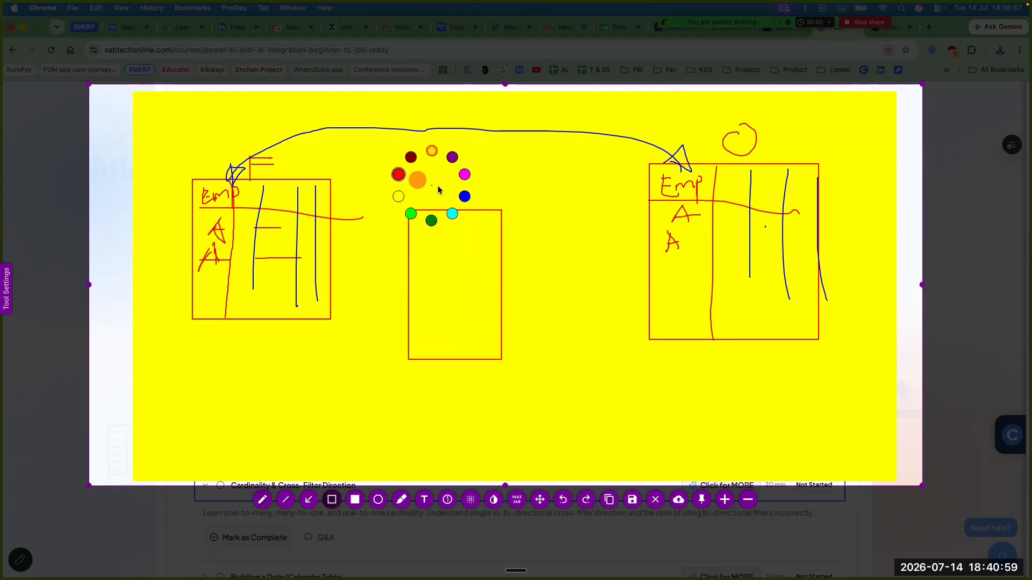
pyautogui.click(464, 199)
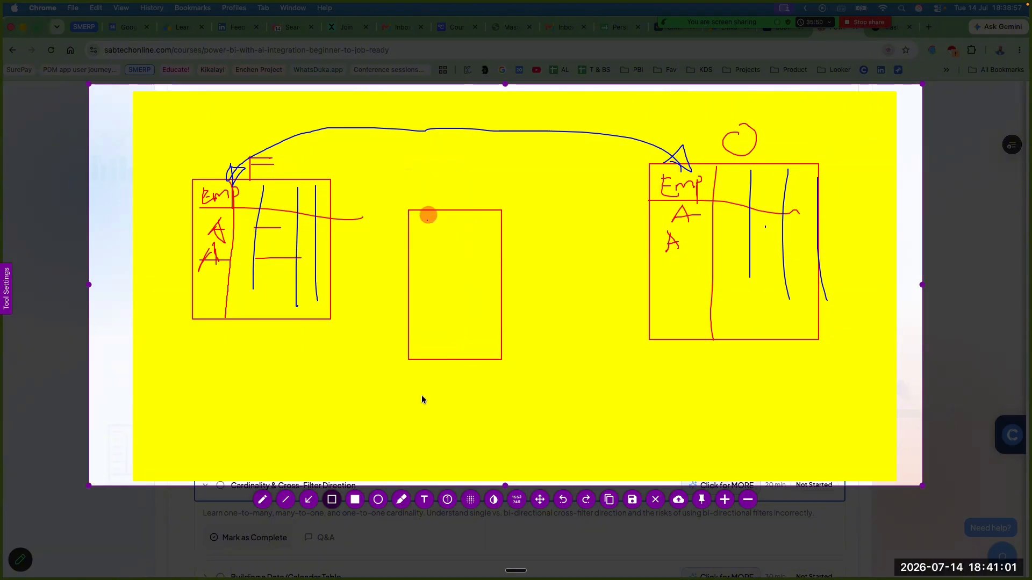
pyautogui.click(262, 500)
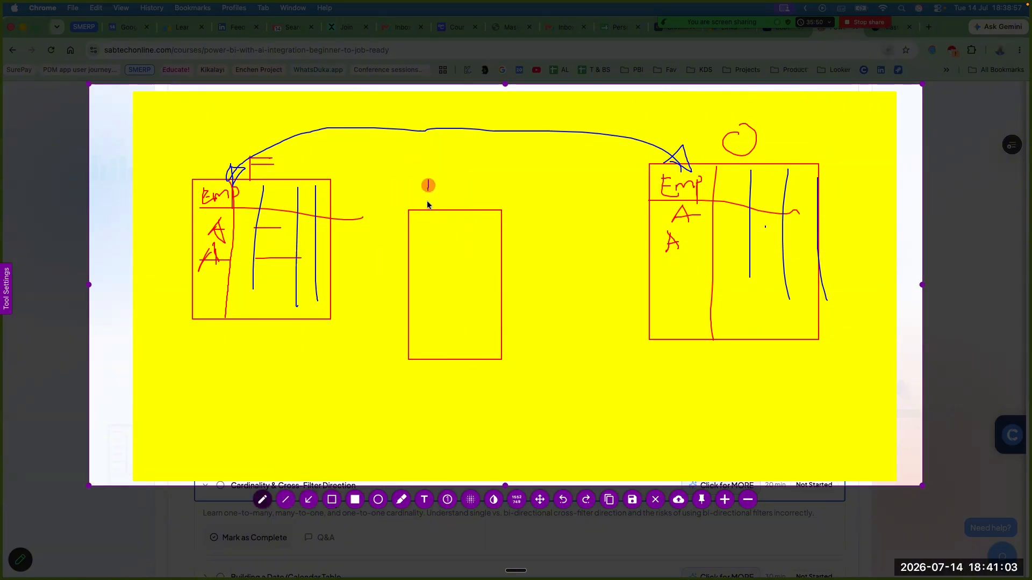
pyautogui.moveTo(427, 186)
pyautogui.mouseDown()
pyautogui.moveTo(467, 207)
pyautogui.moveTo(485, 191)
pyautogui.mouseUp()
pyautogui.moveTo(408, 240); pyautogui.dragTo(504, 241)
pyautogui.moveTo(447, 215); pyautogui.dragTo(450, 366)
pyautogui.moveTo(417, 220); pyautogui.dragTo(426, 229)
pyautogui.moveTo(422, 271)
pyautogui.mouseDown()
pyautogui.moveTo(432, 255)
pyautogui.moveTo(439, 273)
pyautogui.moveTo(445, 260)
pyautogui.moveTo(415, 347)
pyautogui.moveTo(436, 348)
pyautogui.mouseUp()
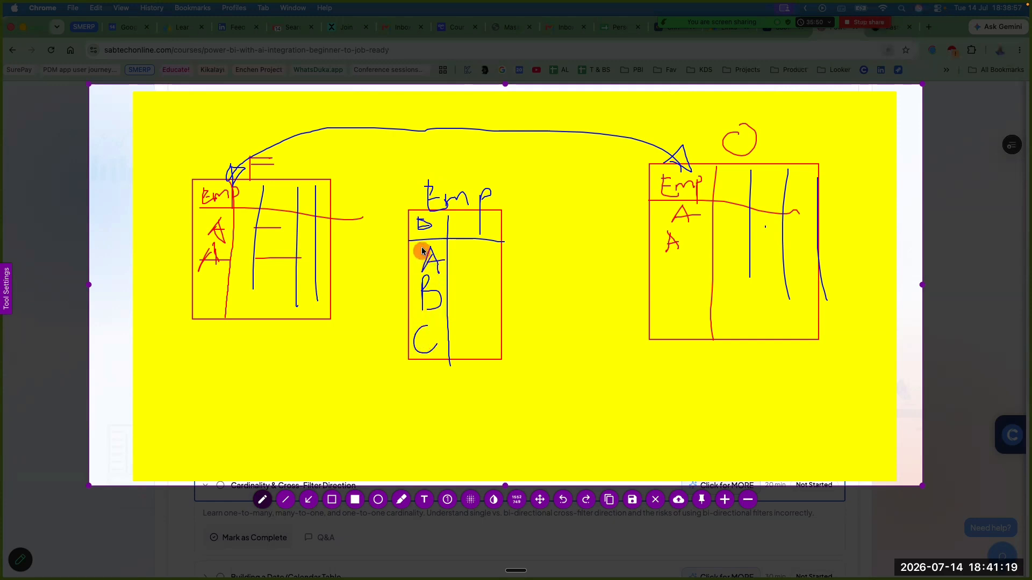
# Step: Draw curved blue arrows linking the middle Emp table to the F table, the O table and a small hand-drawn box below
pyautogui.moveTo(414, 212)
pyautogui.mouseDown()
pyautogui.moveTo(373, 353)
pyautogui.moveTo(228, 334)
pyautogui.moveTo(215, 271)
pyautogui.moveTo(228, 284)
pyautogui.moveTo(206, 292)
pyautogui.mouseUp()
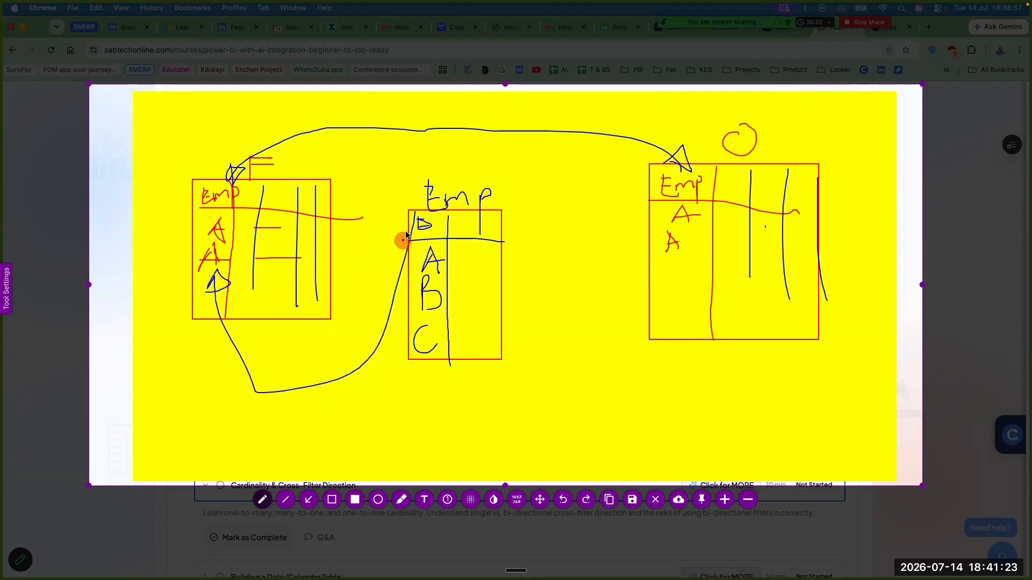
pyautogui.moveTo(406, 233)
pyautogui.mouseDown()
pyautogui.moveTo(426, 184)
pyautogui.moveTo(536, 173)
pyautogui.moveTo(643, 186)
pyautogui.moveTo(638, 210)
pyautogui.moveTo(644, 189)
pyautogui.mouseUp()
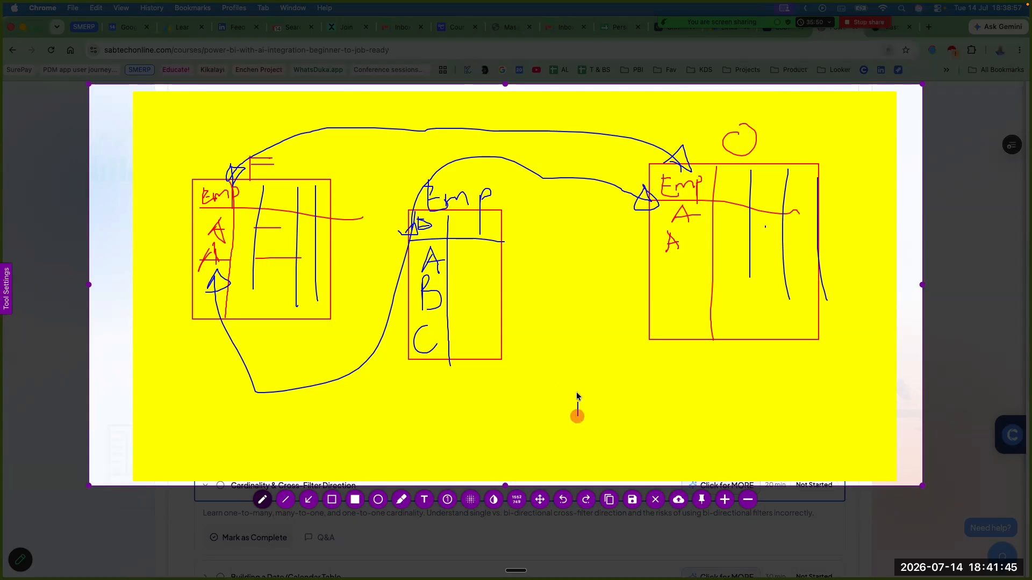
pyautogui.moveTo(636, 418); pyautogui.dragTo(572, 411)
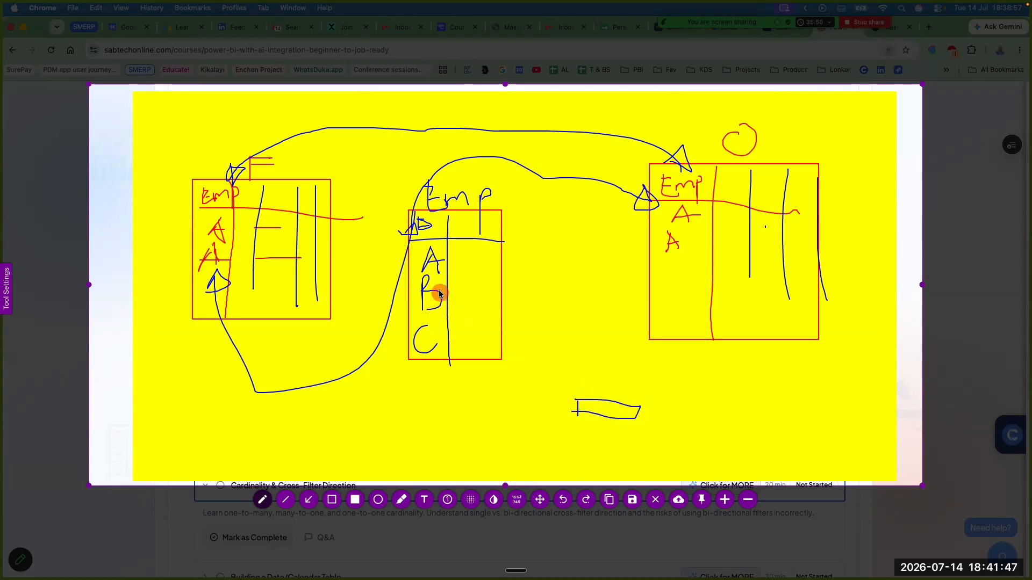
pyautogui.moveTo(435, 311); pyautogui.dragTo(442, 358)
pyautogui.moveTo(459, 393); pyautogui.dragTo(640, 416)
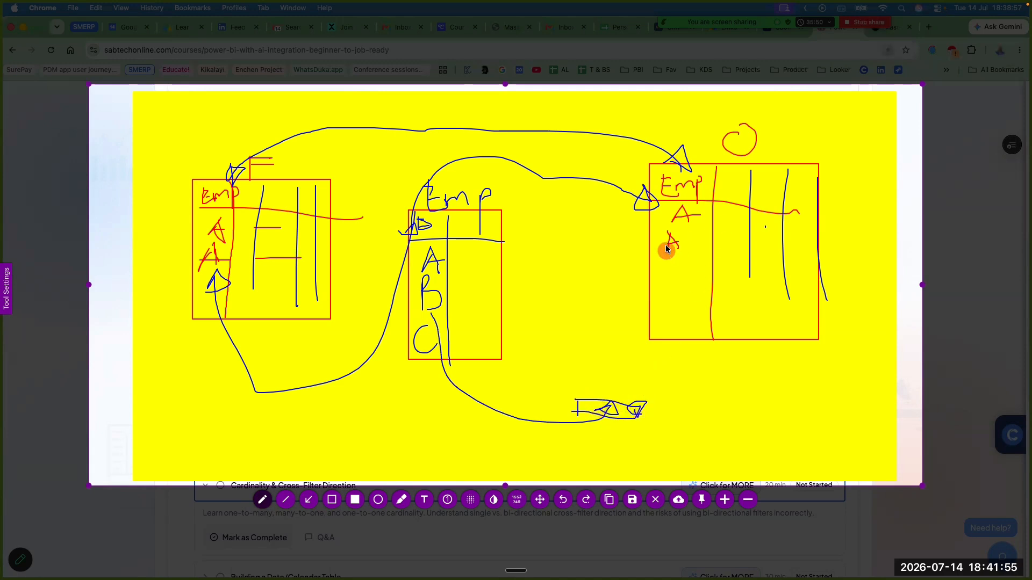
# Step: Draw blue horizontal lines under the first A row in both the O and F tables
pyautogui.moveTo(658, 233); pyautogui.dragTo(777, 222)
pyautogui.moveTo(202, 243); pyautogui.dragTo(294, 239)
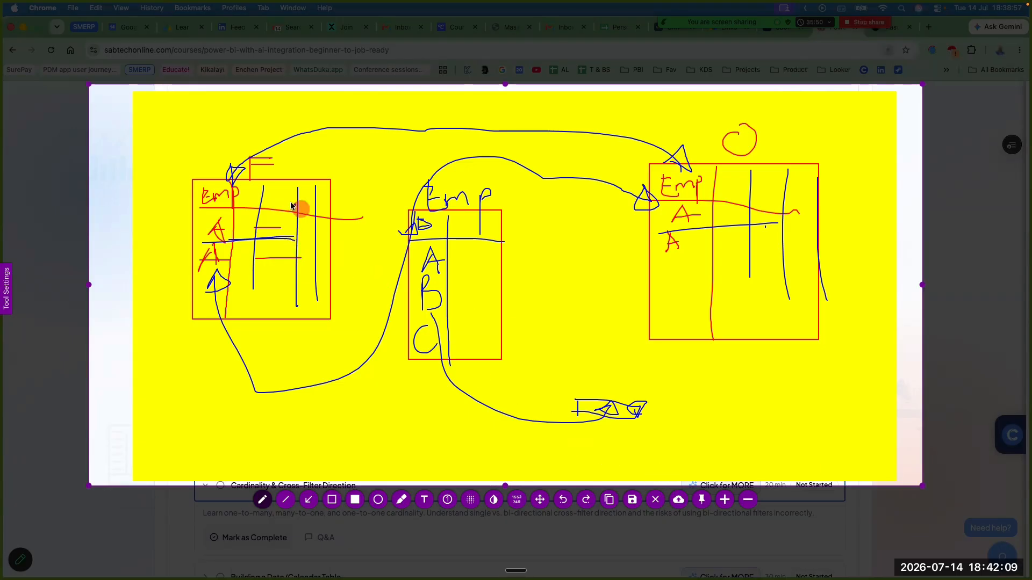
pyautogui.moveTo(792, 156)
pyautogui.mouseDown()
pyautogui.moveTo(770, 146)
pyautogui.moveTo(625, 278)
pyautogui.moveTo(850, 206)
pyautogui.mouseUp()
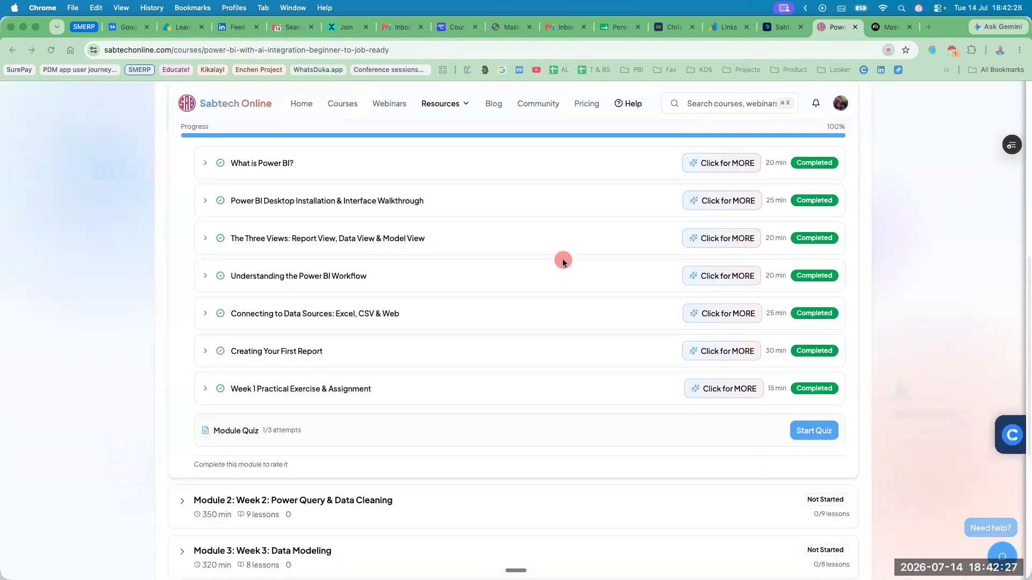
# Step: Switch to Power BI Desktop and open the recent file Module 3 Session 3.pbix in Report view
pyautogui.scroll(1, 282, 230)
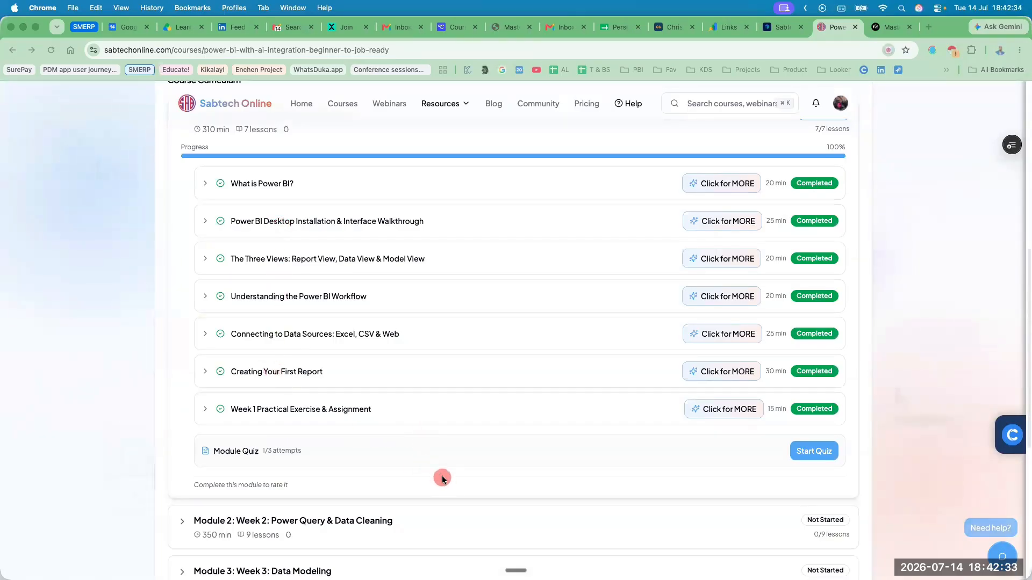
pyautogui.press('super+Tab')
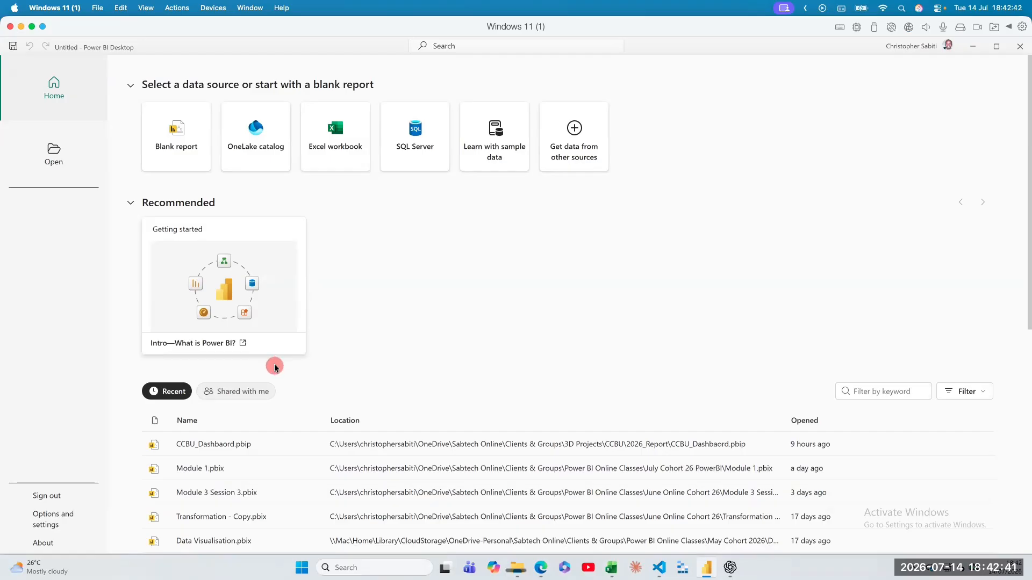
pyautogui.click(212, 499)
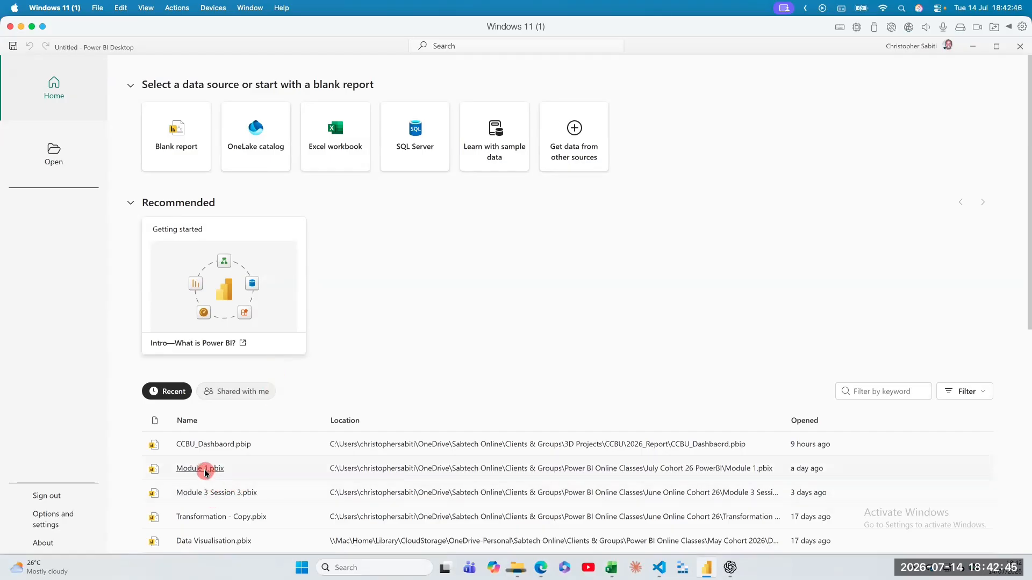
pyautogui.click(221, 492)
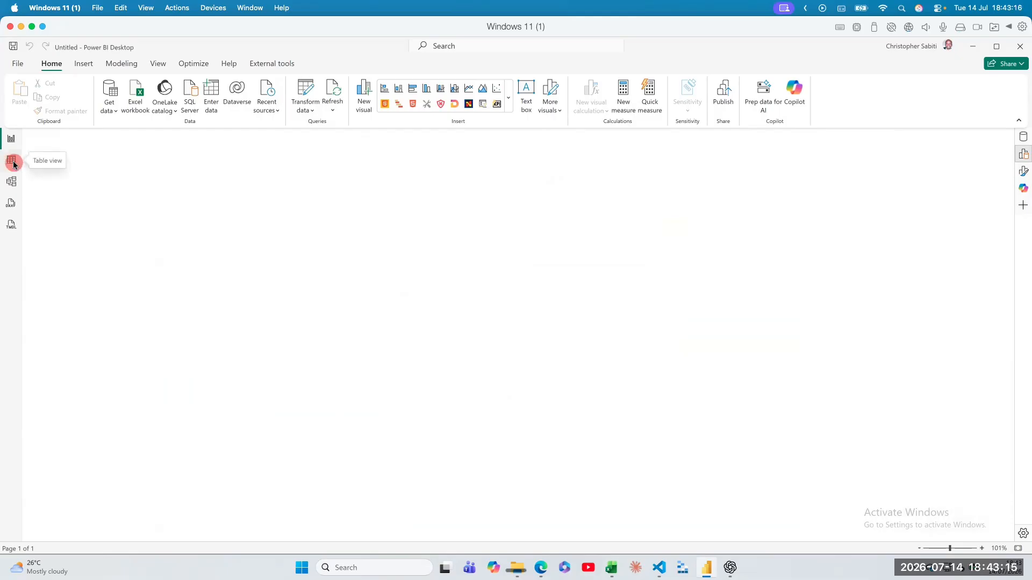
pyautogui.click(13, 141)
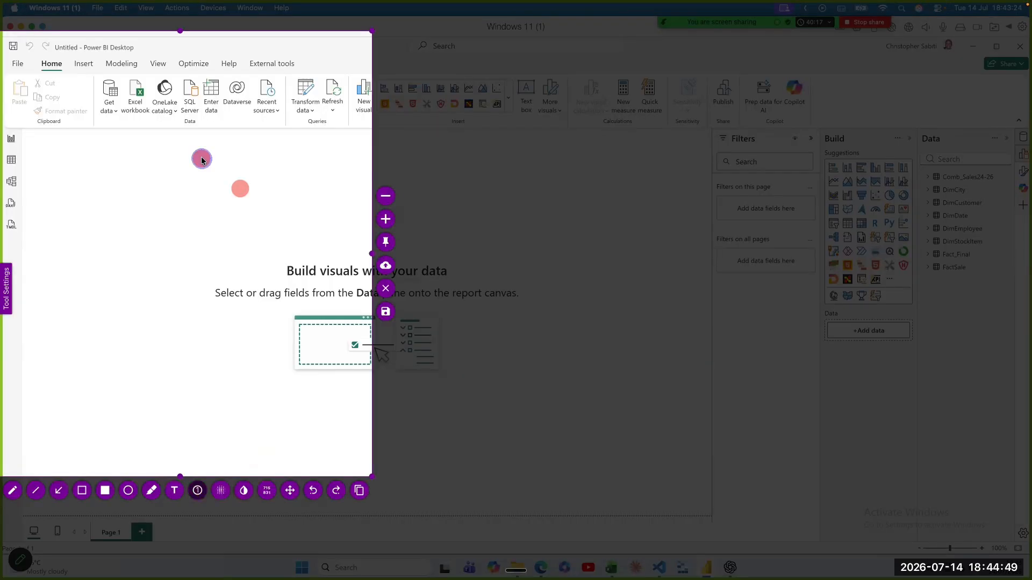
# Step: Add numbered callouts to the screen capture: a blue 1 pointing at Report view and a red 2 pointing at Table view
pyautogui.moveTo(202, 159); pyautogui.dragTo(22, 139)
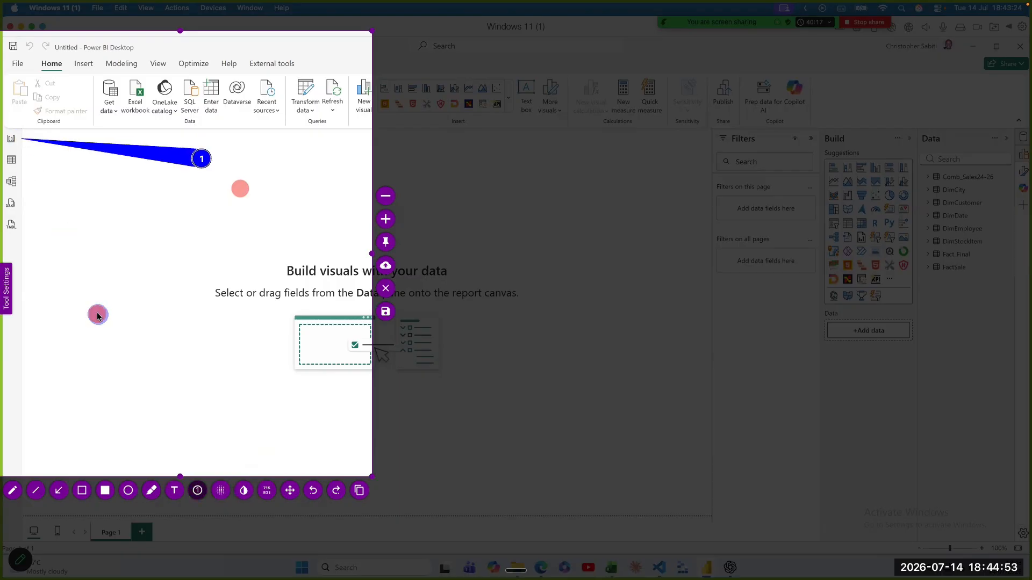
pyautogui.rightClick(135, 261)
pyautogui.click(101, 248)
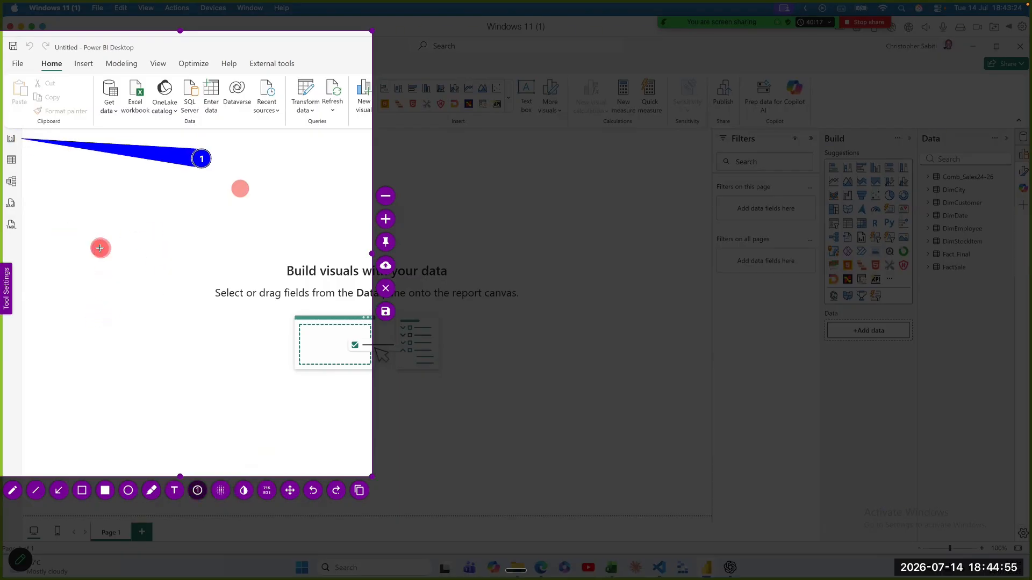
pyautogui.moveTo(192, 209); pyautogui.dragTo(21, 160)
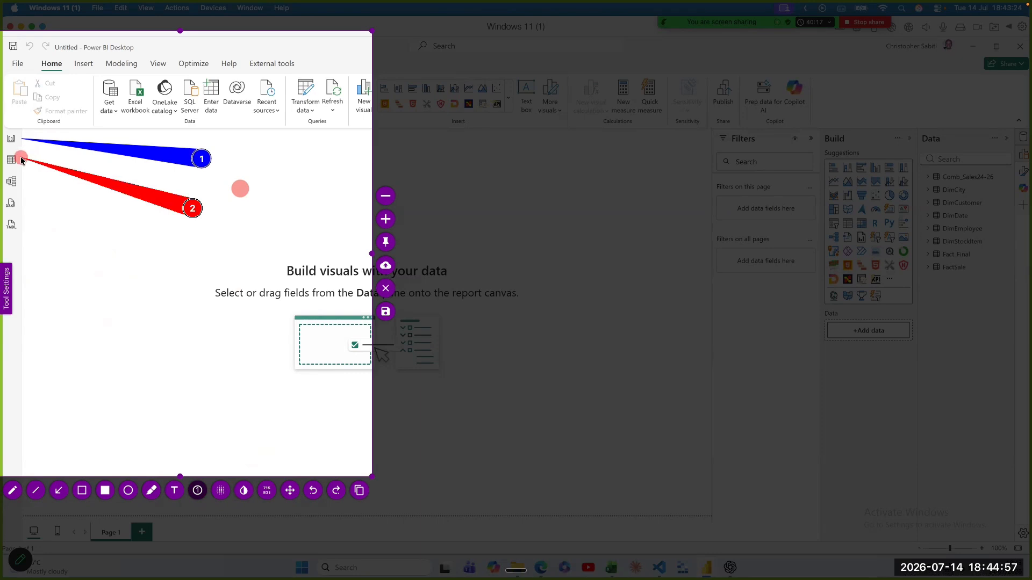
# Step: Add a green numbered callout 3 pointing at Model view and draw an outlined rectangle around it
pyautogui.rightClick(91, 197)
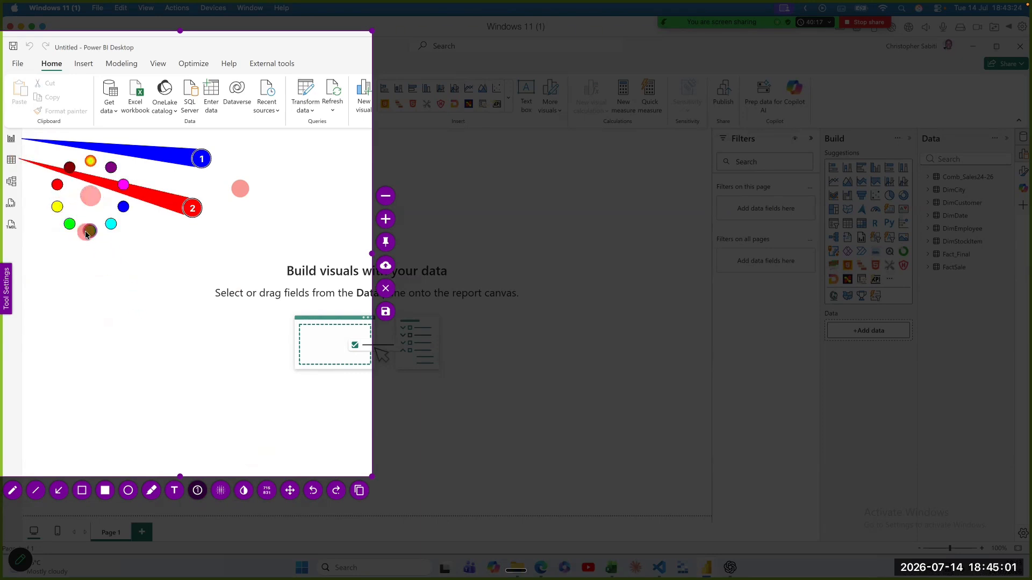
pyautogui.click(70, 223)
pyautogui.moveTo(110, 226); pyautogui.dragTo(19, 182)
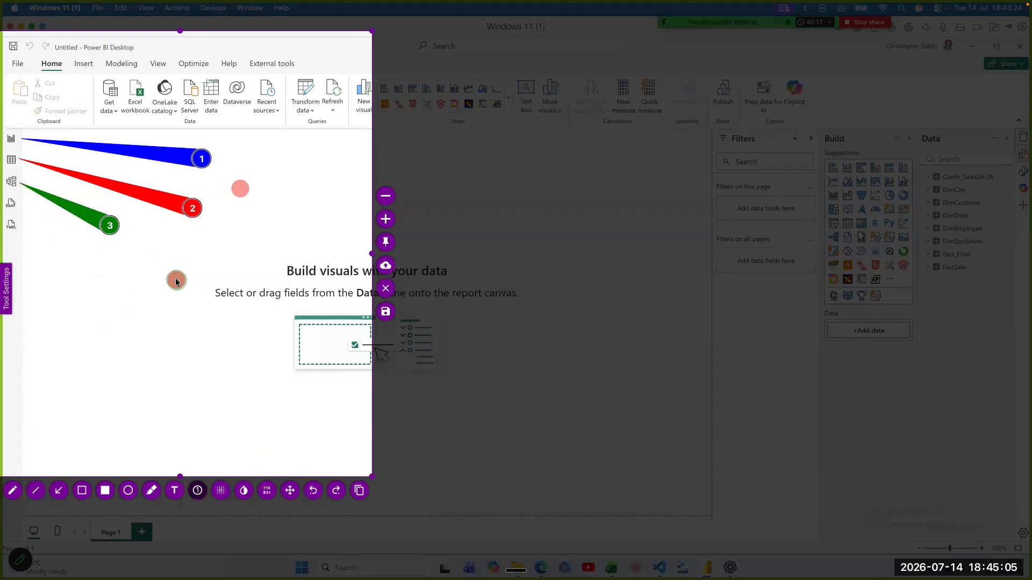
pyautogui.press('s')
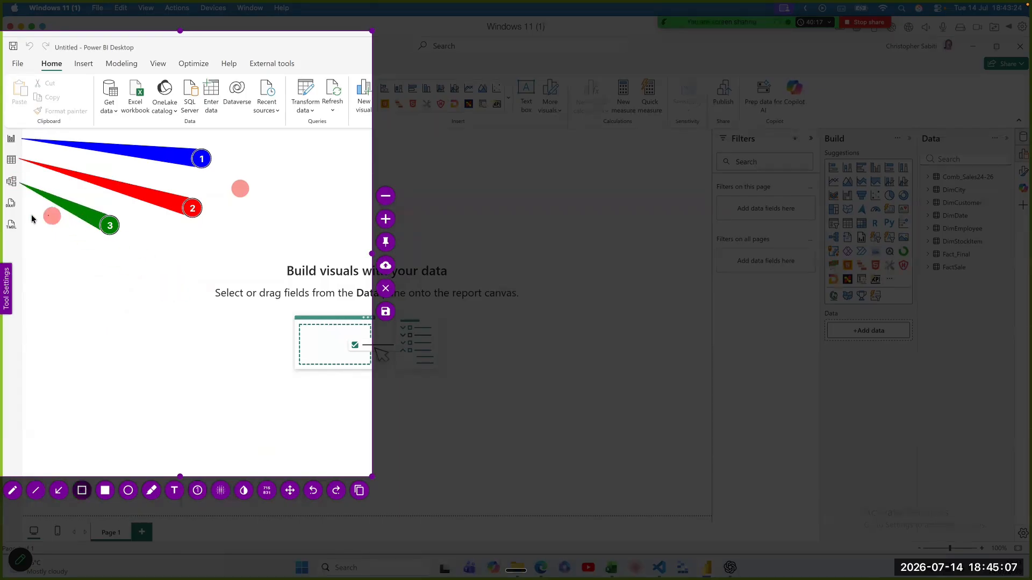
pyautogui.moveTo(5, 172); pyautogui.dragTo(41, 197)
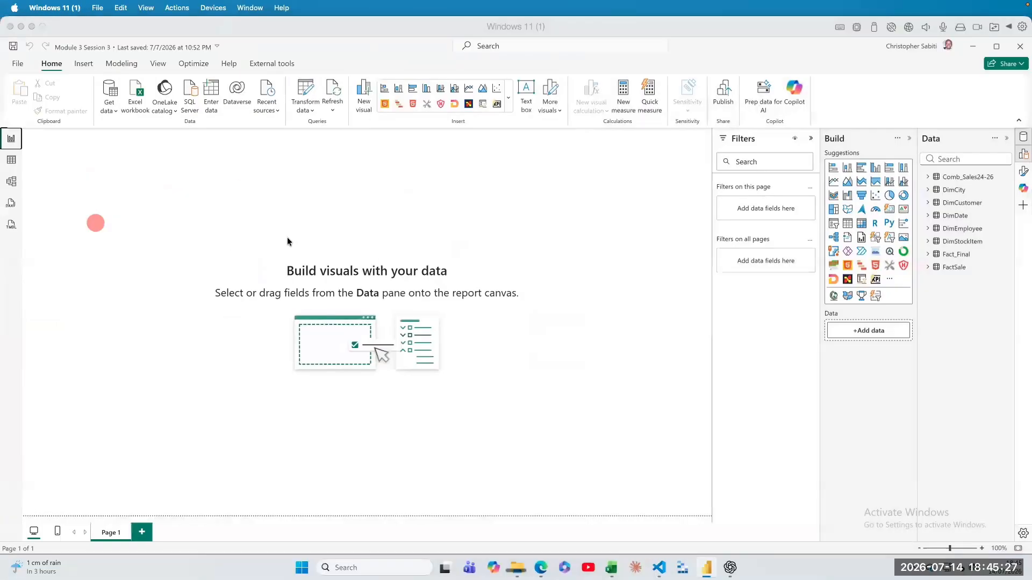
# Step: Show the Model view and move the FactSale and DimEmployee tables down out of the row of tables
pyautogui.click(11, 181)
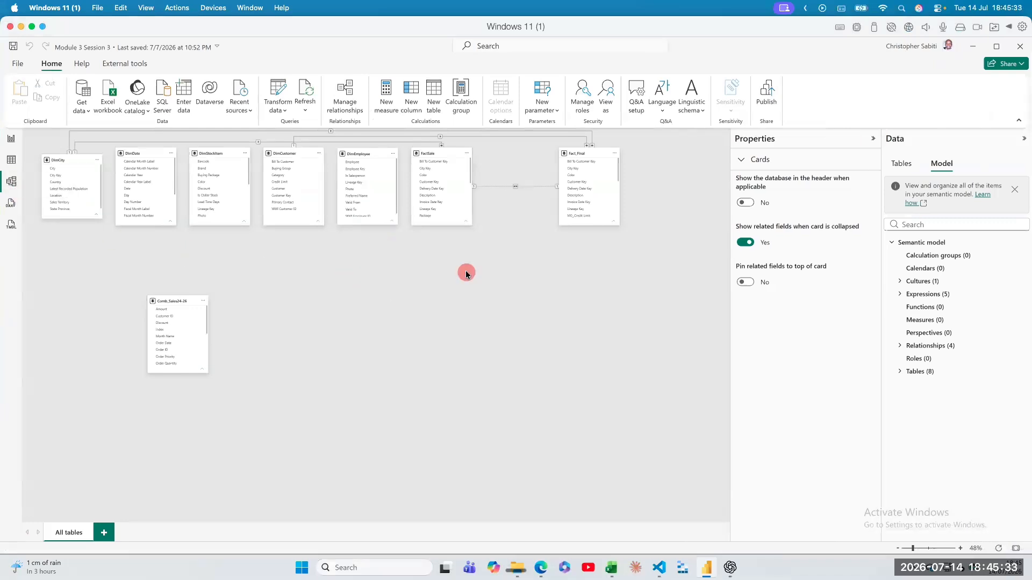
pyautogui.moveTo(426, 159); pyautogui.dragTo(416, 228)
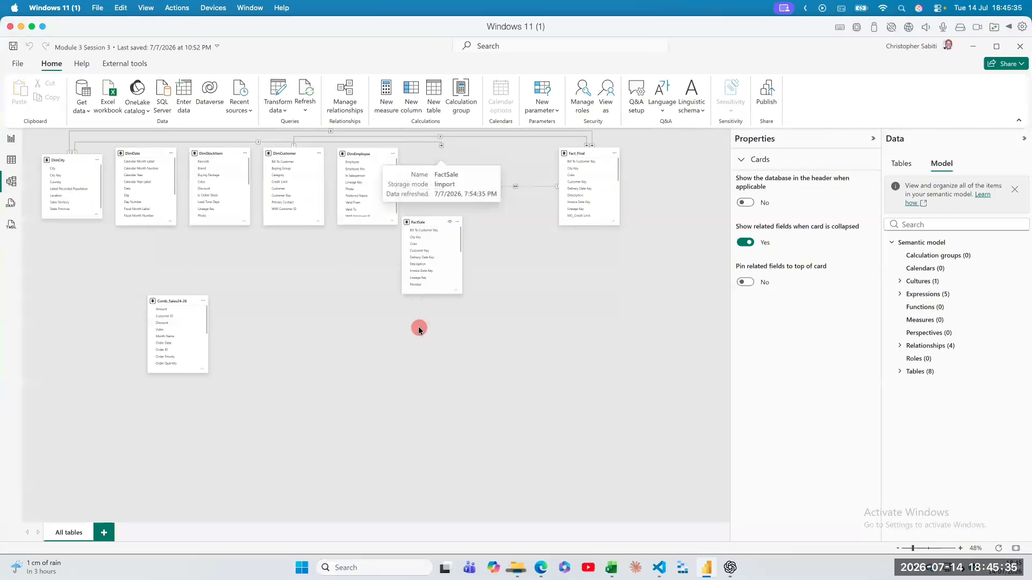
pyautogui.moveTo(357, 153); pyautogui.dragTo(376, 228)
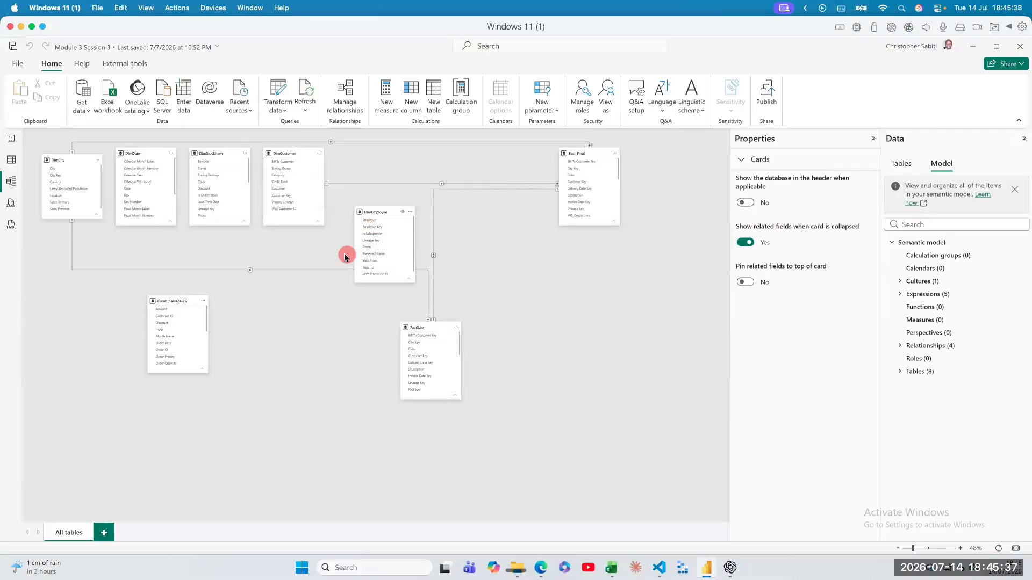
# Step: Delete all existing relationships in the model, close the relationship manager and collapse the Properties pane
pyautogui.click(342, 88)
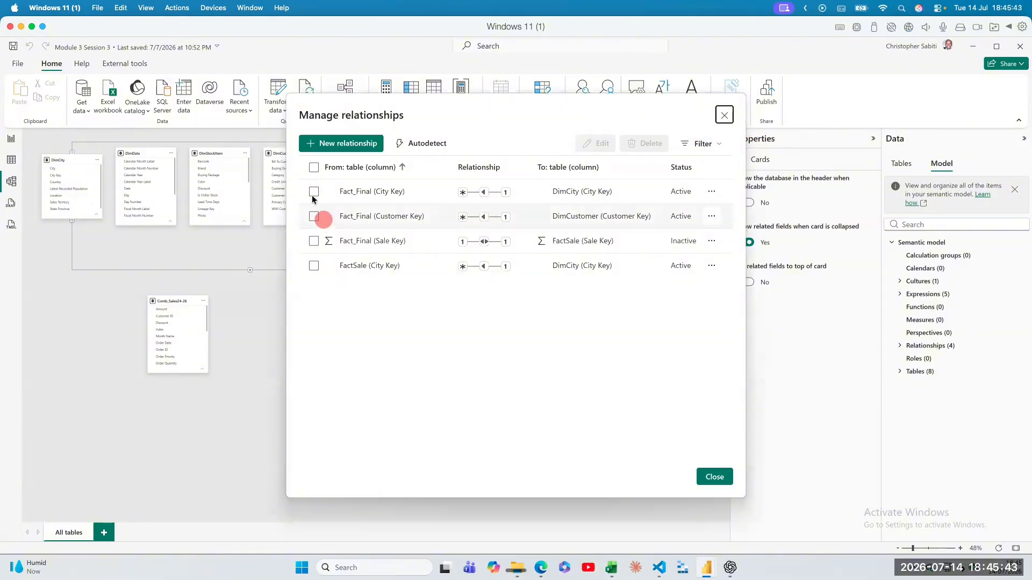
pyautogui.click(314, 167)
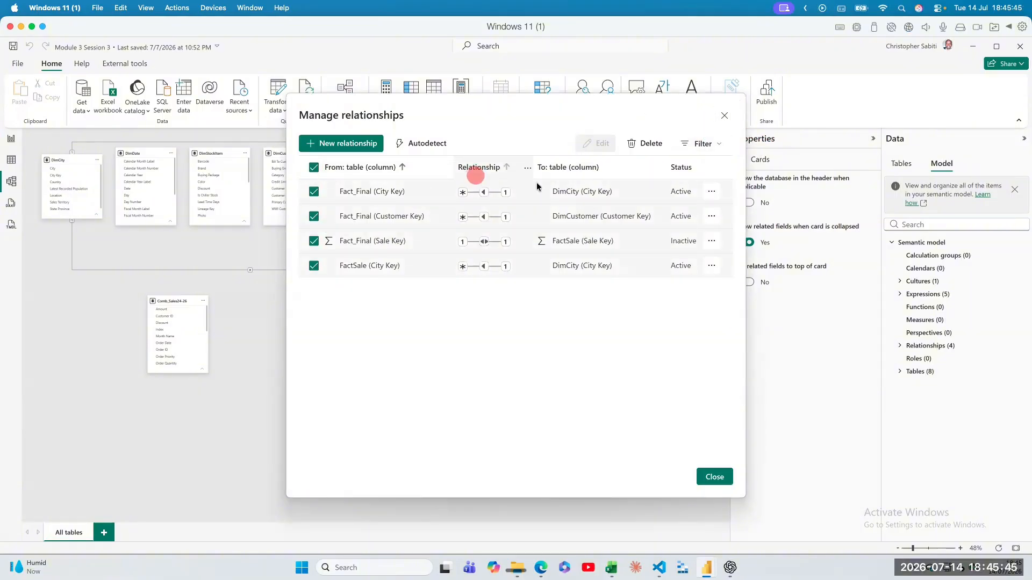
pyautogui.click(634, 144)
pyautogui.click(573, 324)
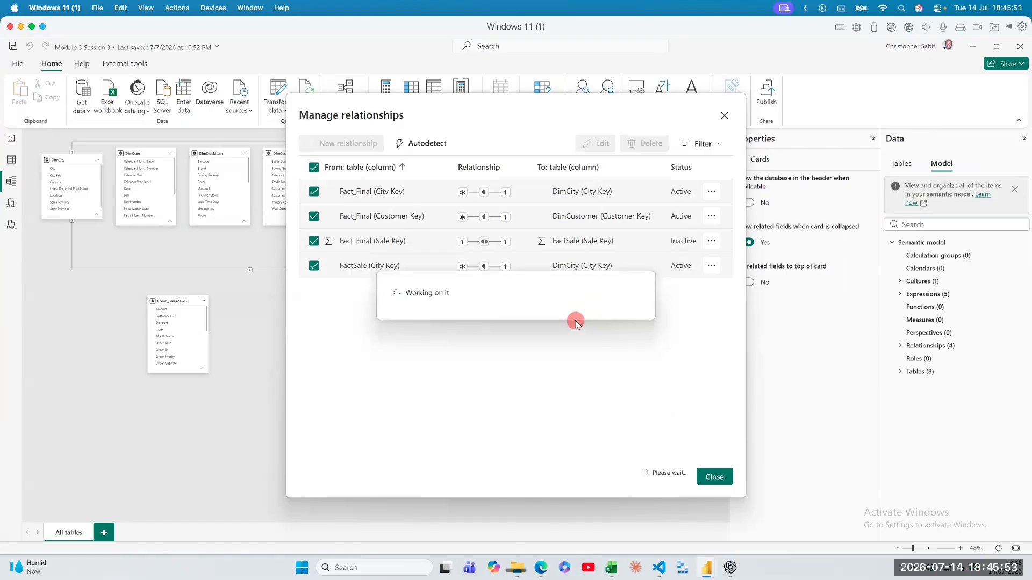
pyautogui.click(701, 482)
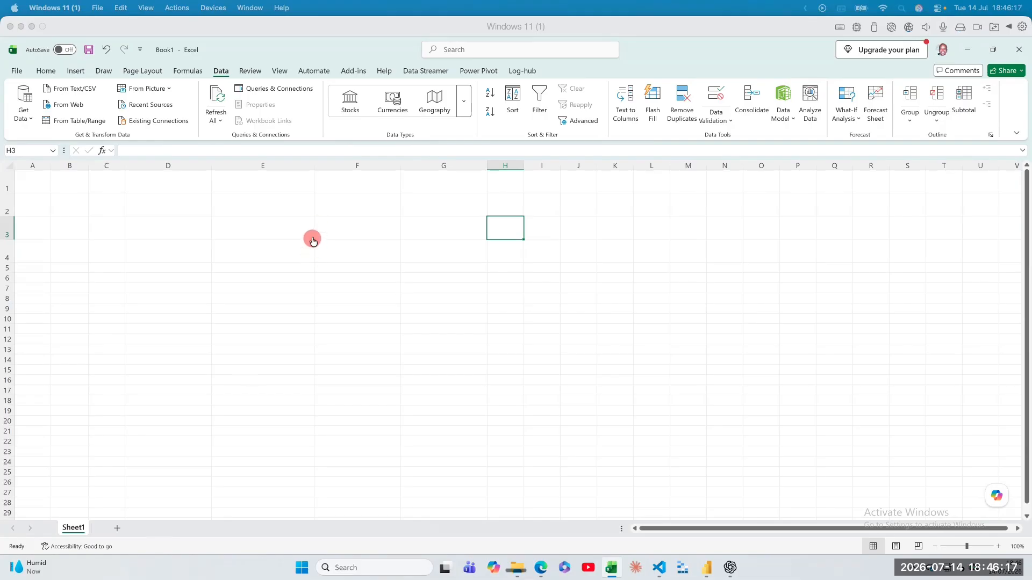
pyautogui.click(134, 343)
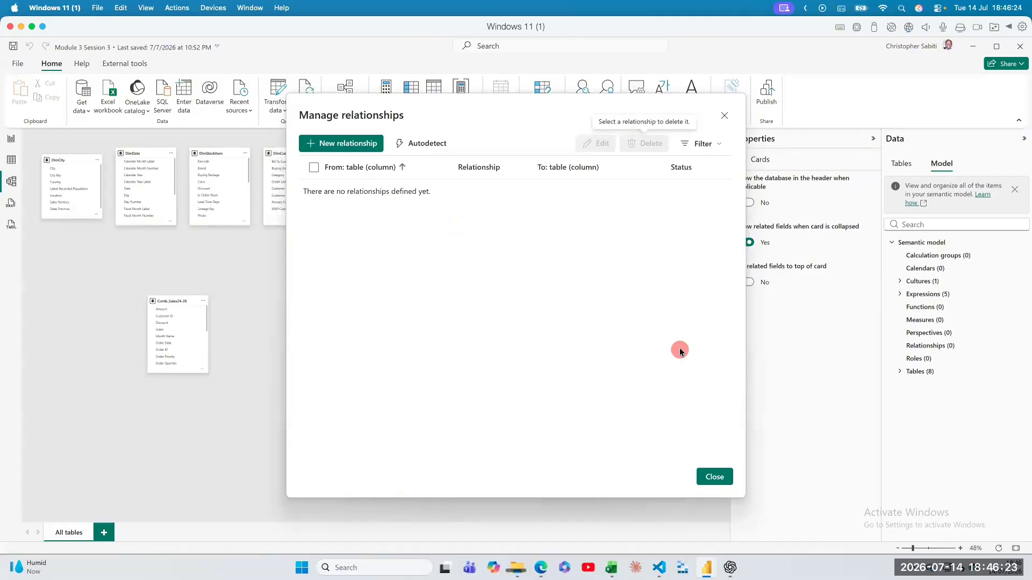
pyautogui.click(709, 477)
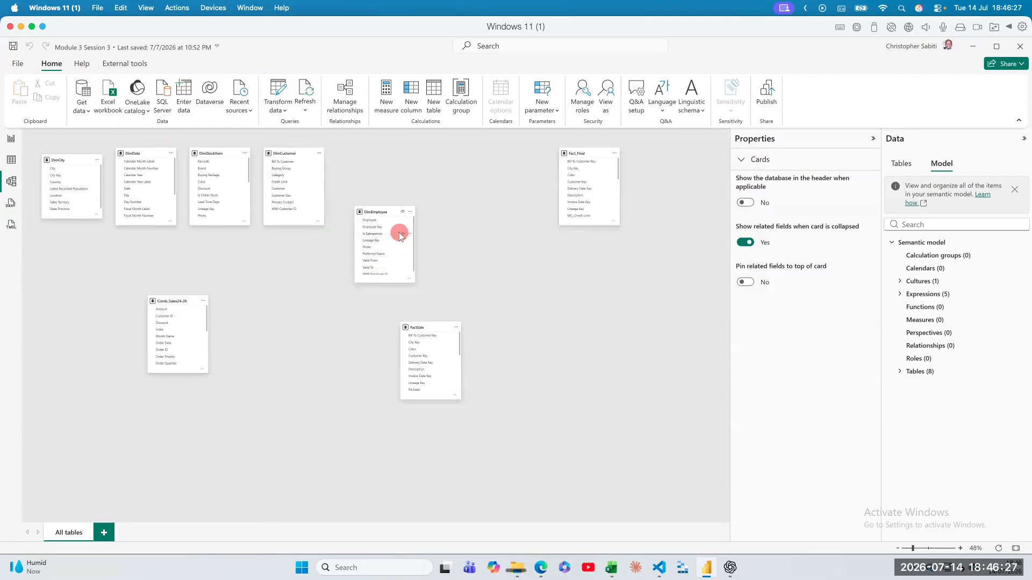
pyautogui.click(872, 139)
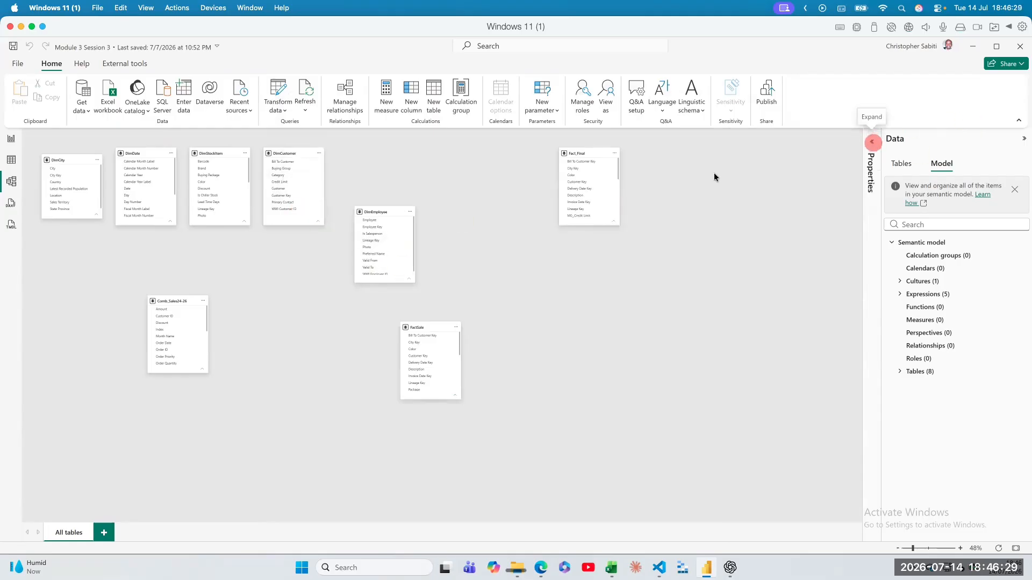
# Step: Display the DimCity table's data in Table view and examine its columns and rows
pyautogui.click(12, 160)
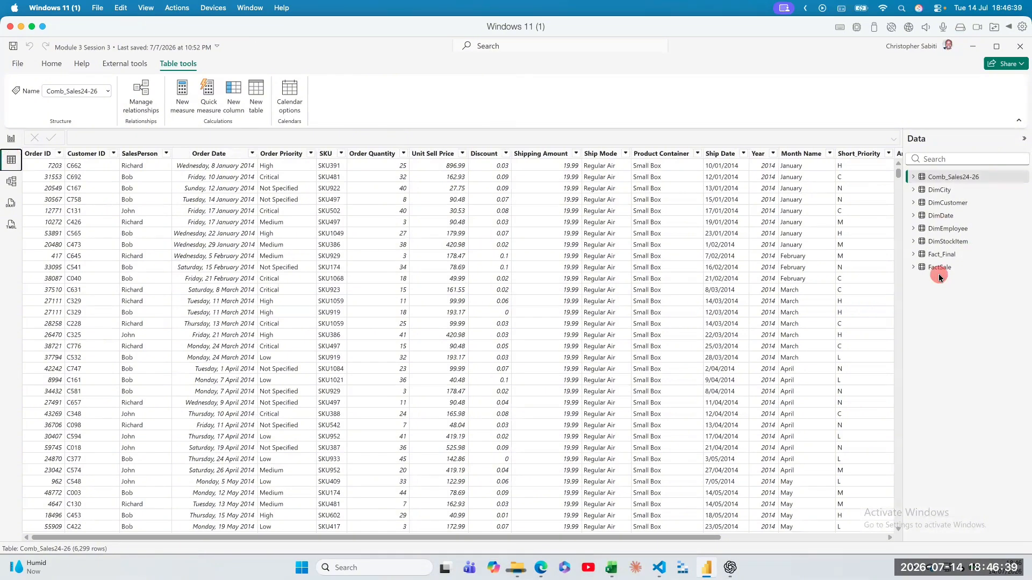
pyautogui.click(937, 192)
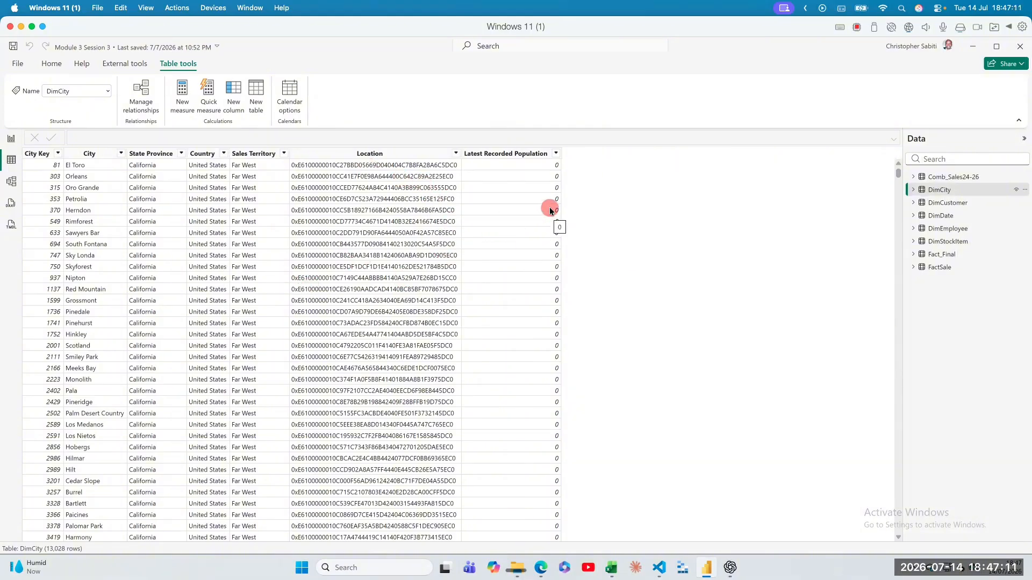
pyautogui.scroll(-1, 564, 204)
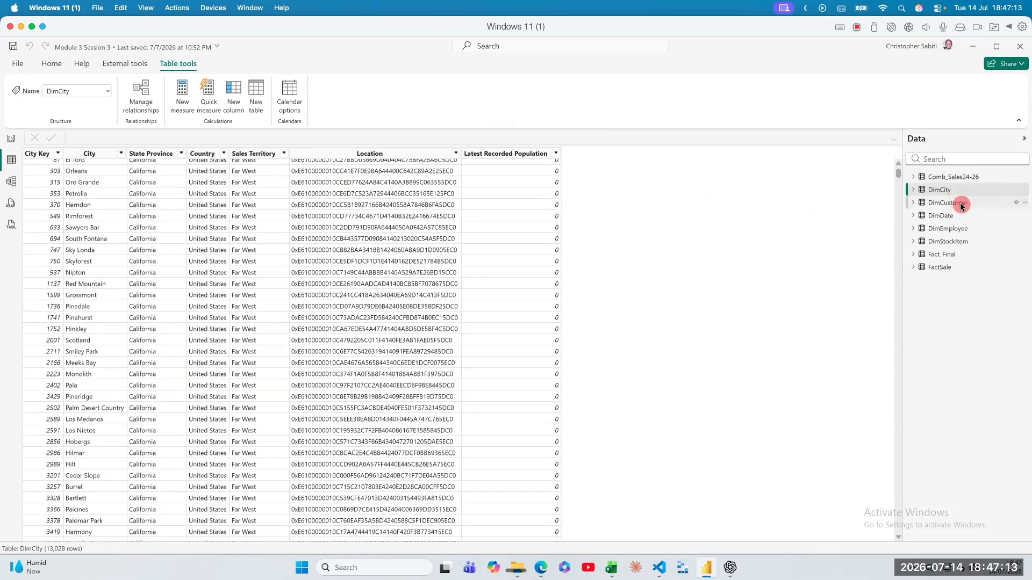
# Step: Review the DimCustomer and DimDate table data and check which years DimDate's Calendar Year column contains, without applying a filter
pyautogui.click(948, 203)
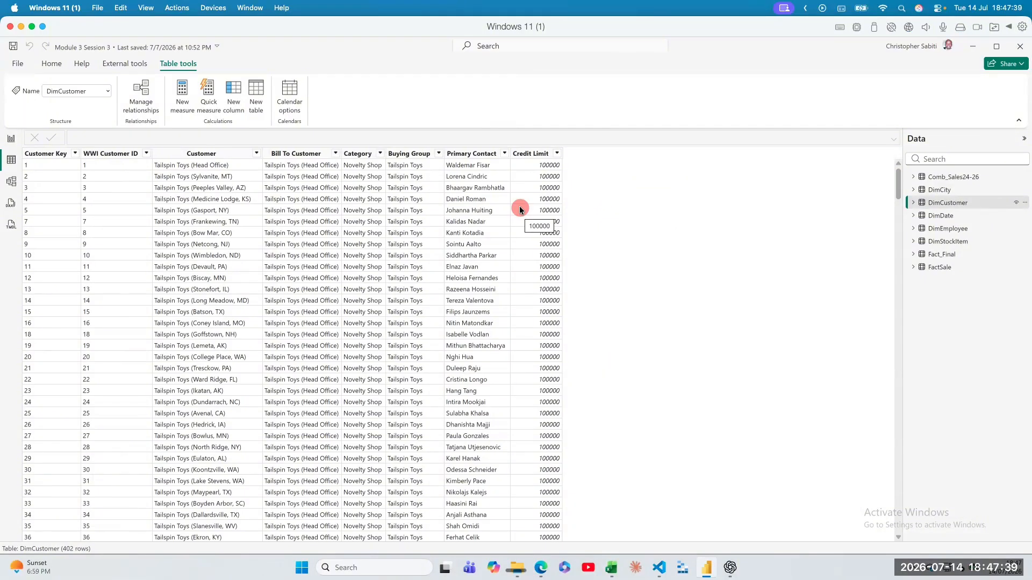
pyautogui.click(950, 217)
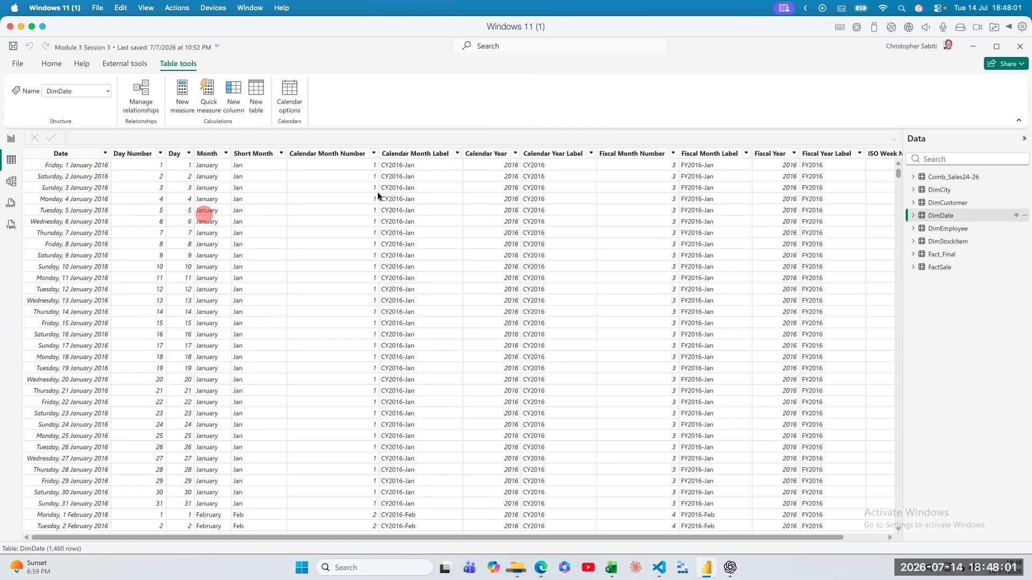
pyautogui.click(516, 154)
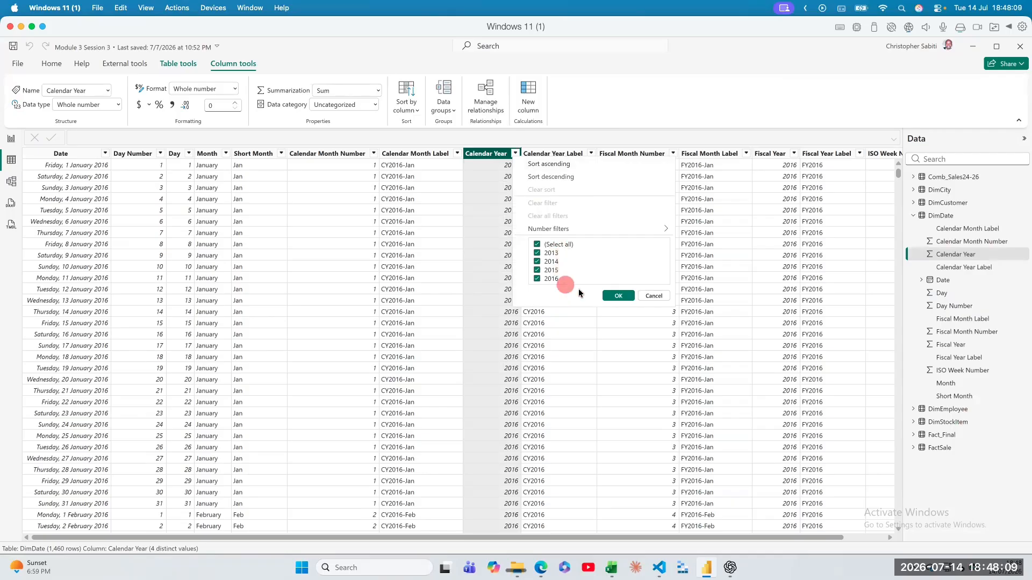
pyautogui.click(651, 297)
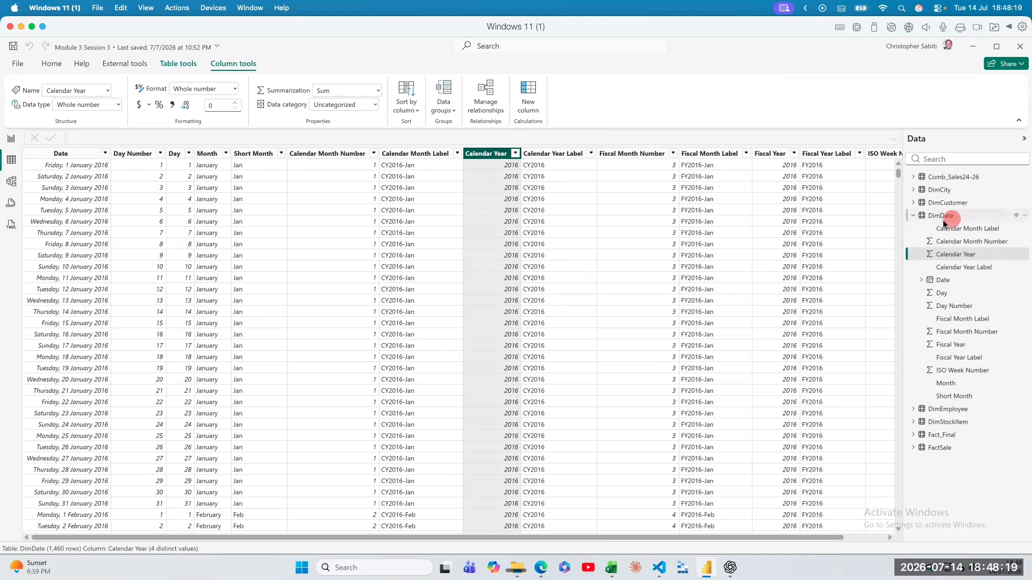
pyautogui.click(915, 216)
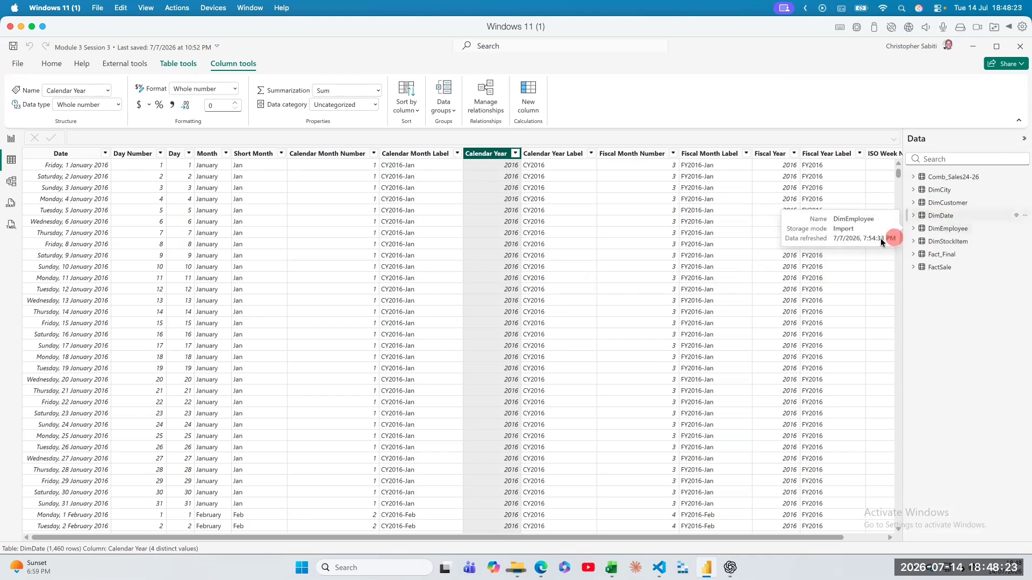
# Step: Review the DimEmployee table's data, then examine every column of the DimStockItem table from first to last
pyautogui.click(940, 228)
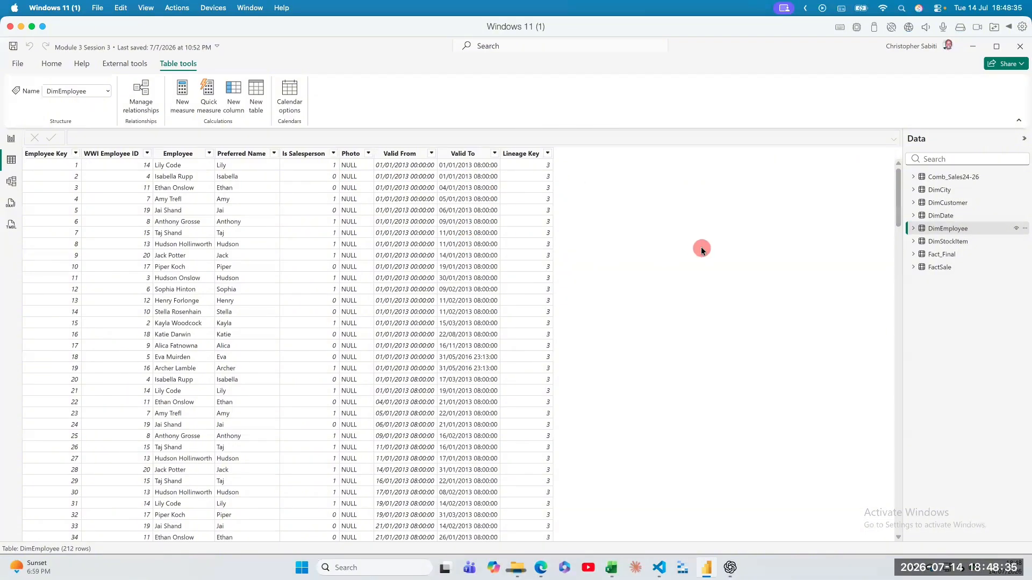
pyautogui.click(939, 238)
pyautogui.doubleClick(940, 238)
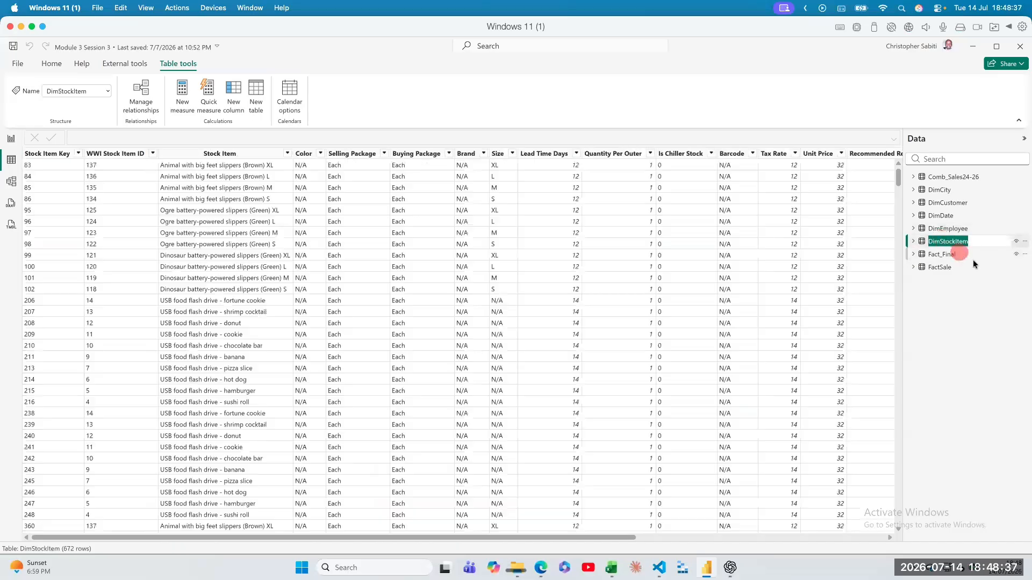
pyautogui.click(565, 267)
pyautogui.hscroll(3, 565, 265)
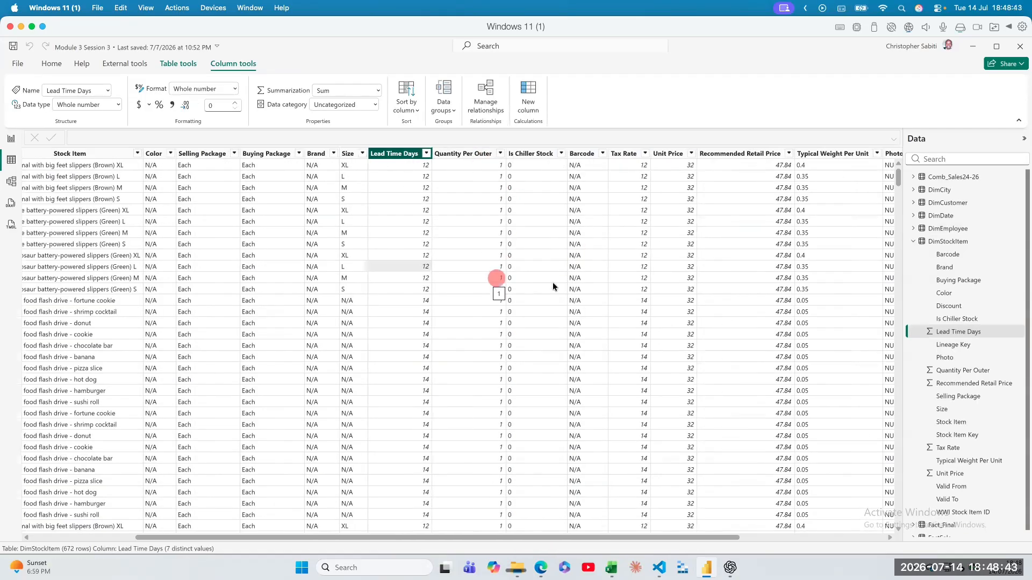
pyautogui.hscroll(2, 618, 261)
pyautogui.hscroll(1, 620, 263)
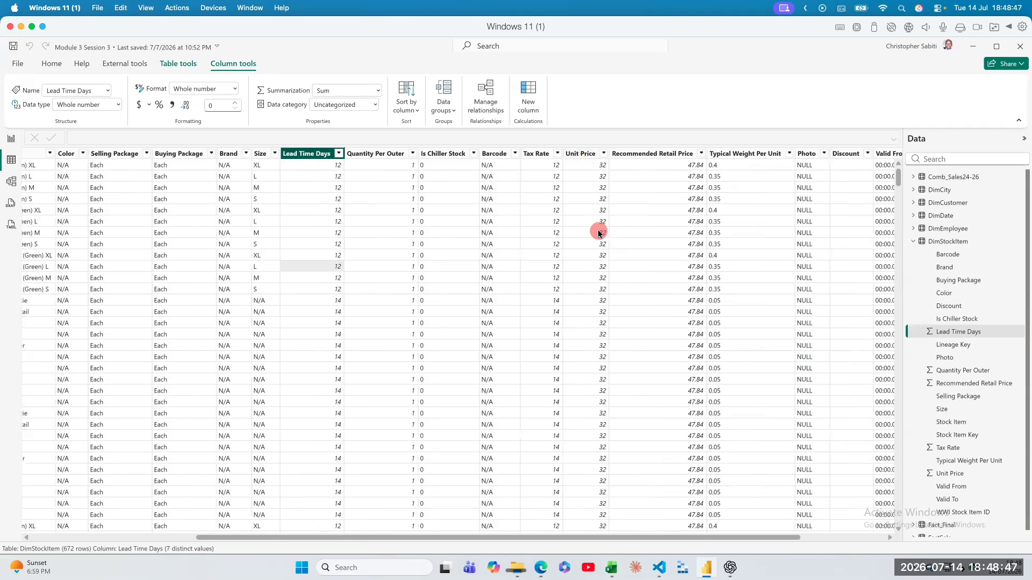
pyautogui.hscroll(2, 599, 231)
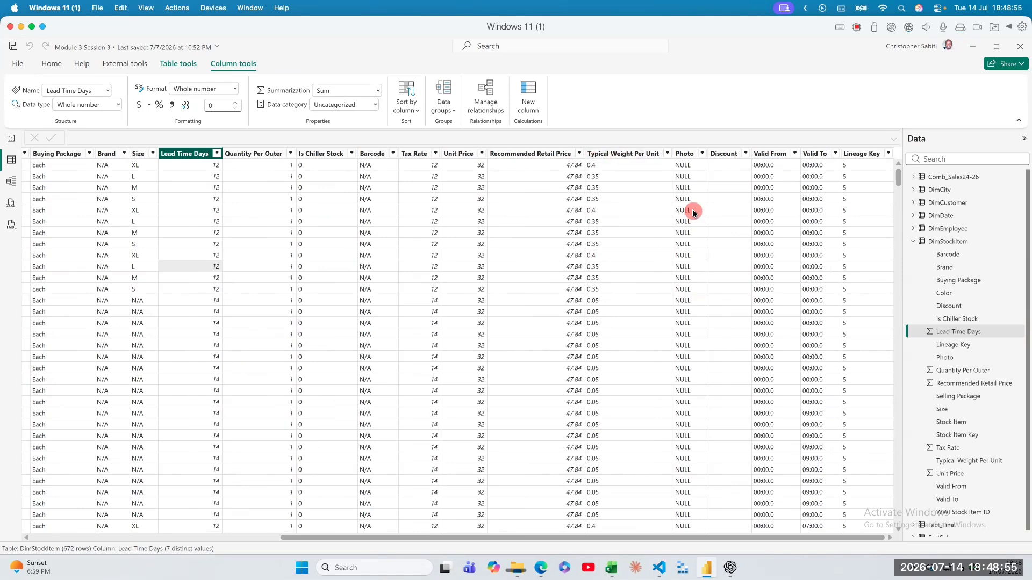
pyautogui.hscroll(-10, 692, 211)
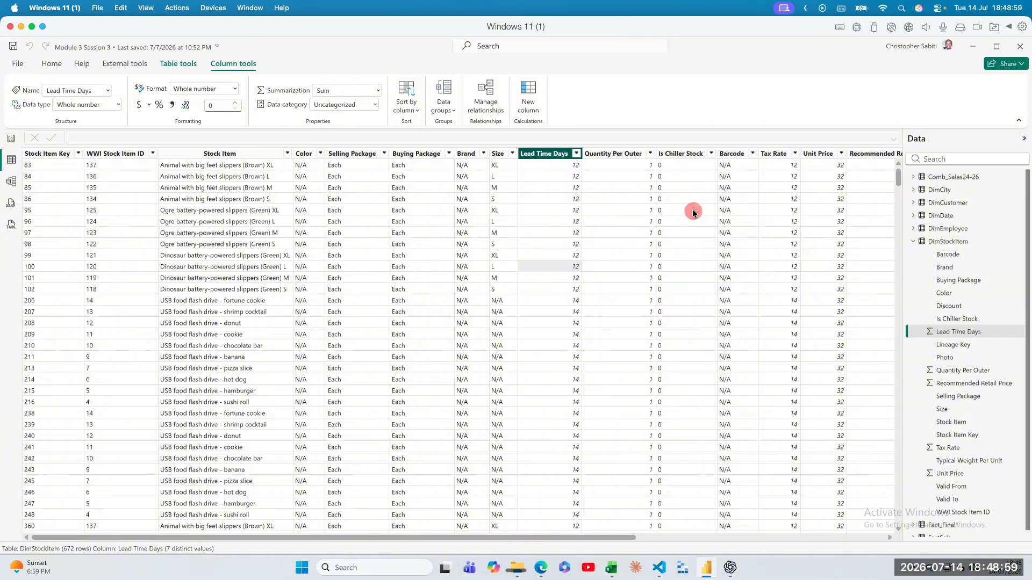
pyautogui.click(914, 242)
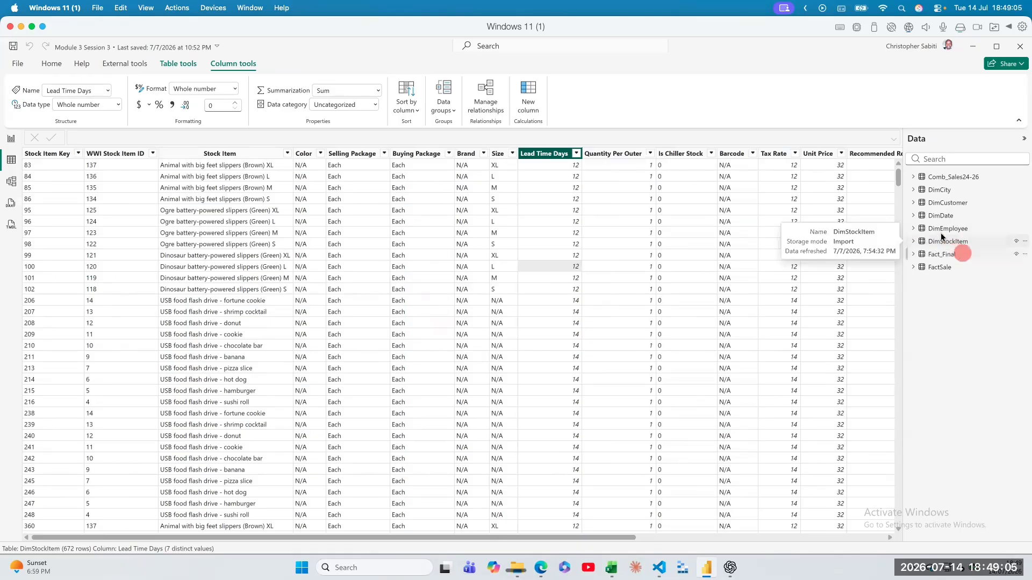
# Step: Display the FactSale table's data and hide the Fact_Final table in report view
pyautogui.click(948, 269)
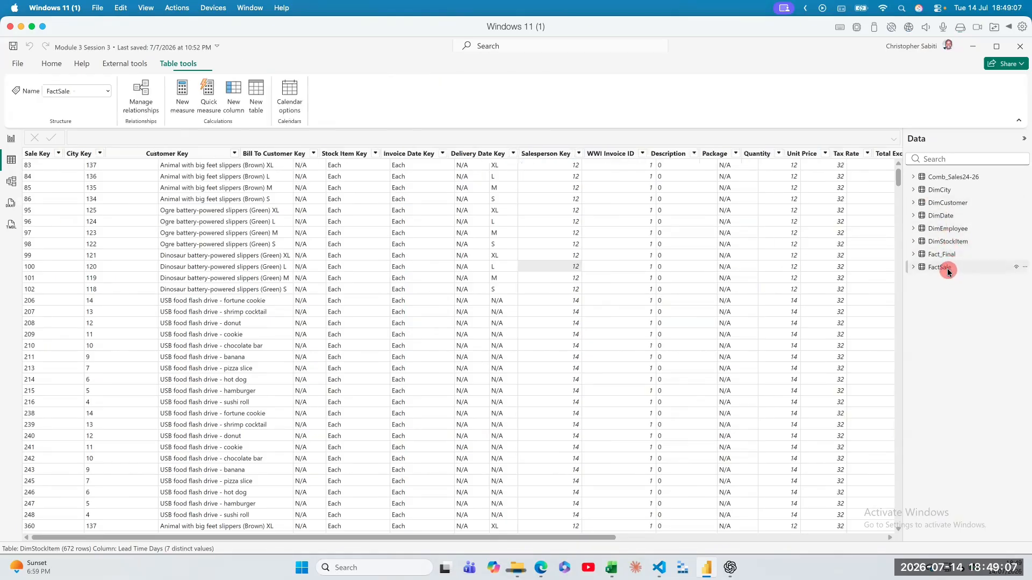
pyautogui.click(1024, 254)
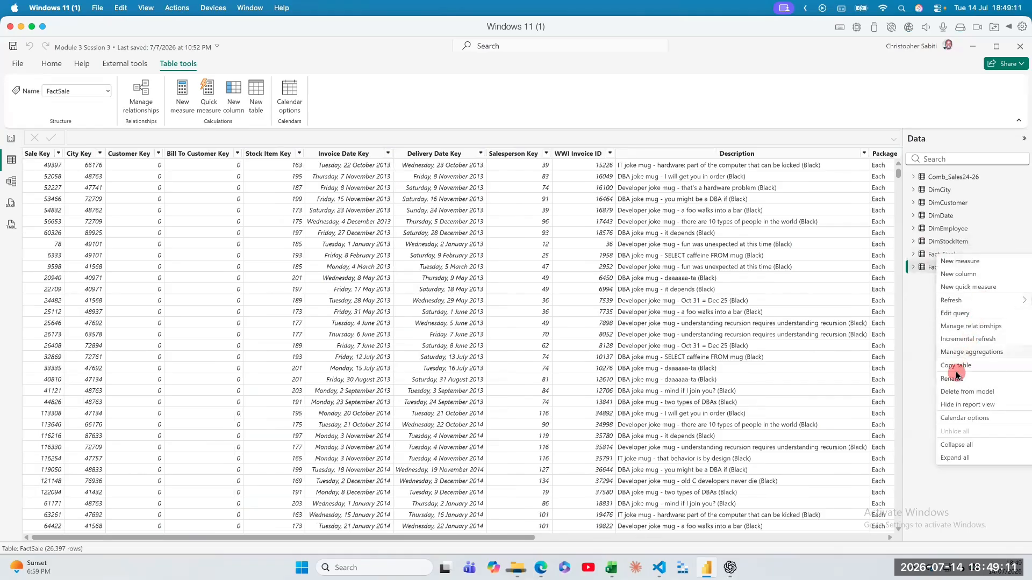
pyautogui.click(954, 405)
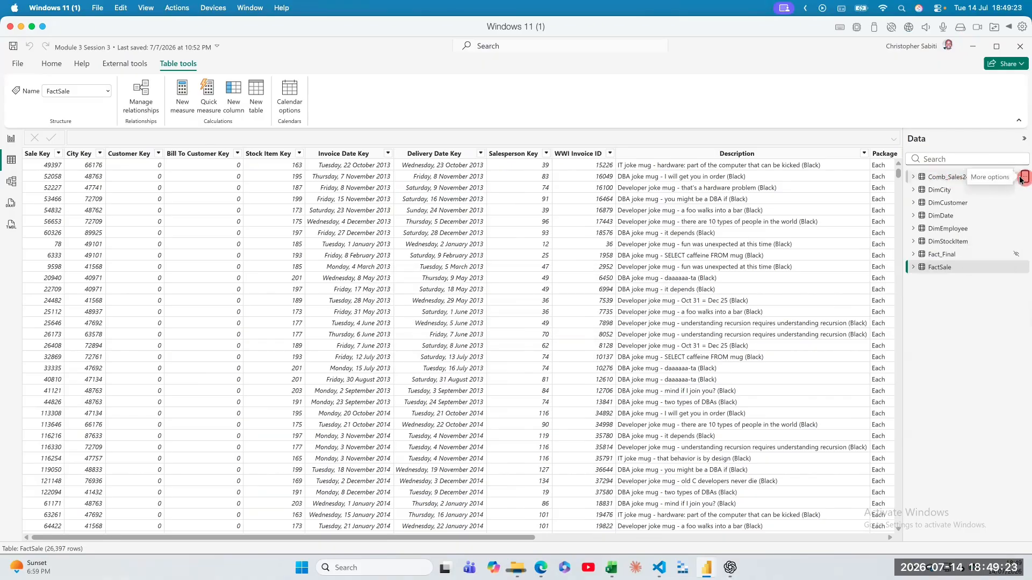
# Step: Delete the Comb_Sales24-26 table from the model and confirm the deletion
pyautogui.click(1024, 178)
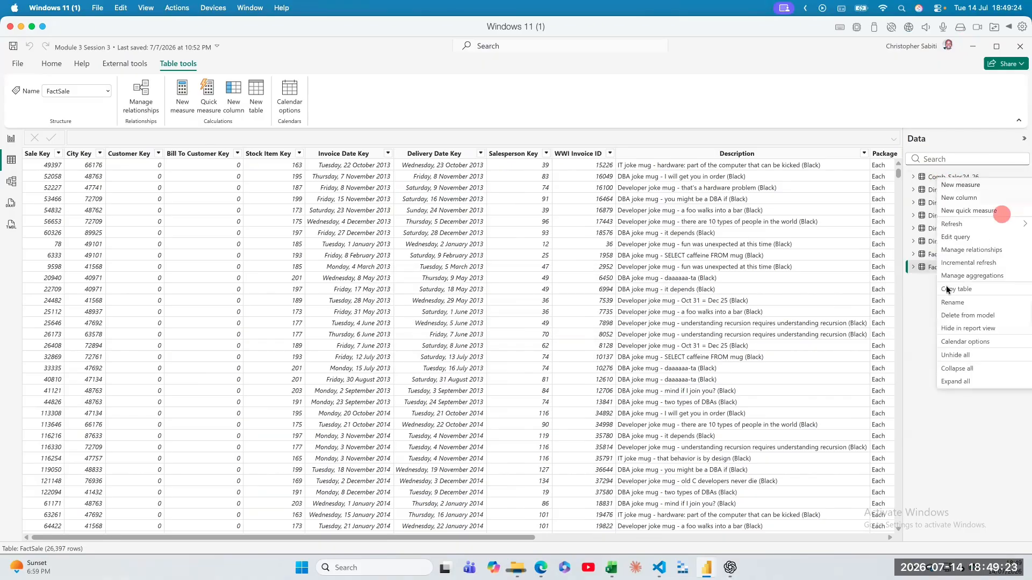
pyautogui.click(962, 314)
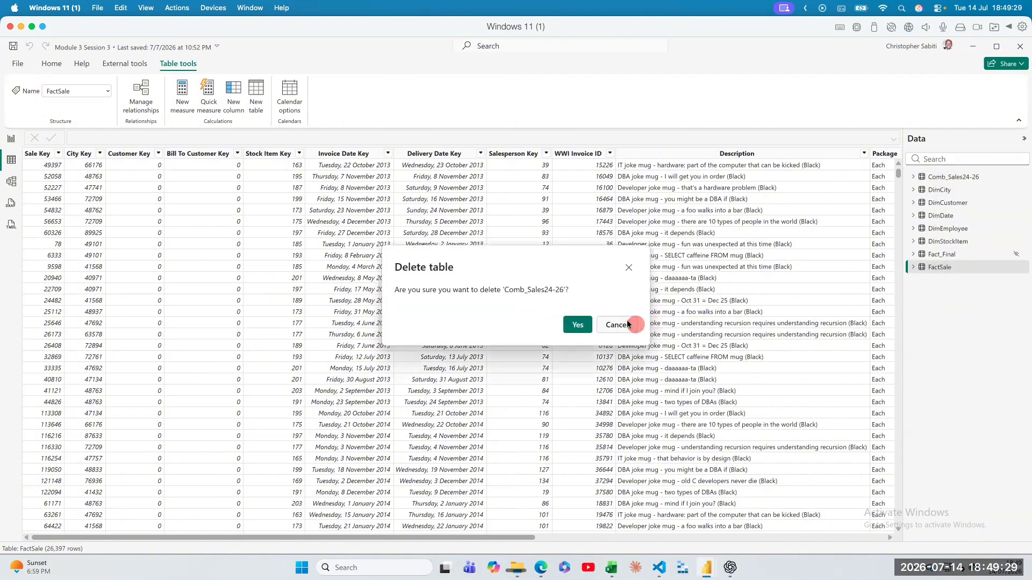
pyautogui.click(577, 324)
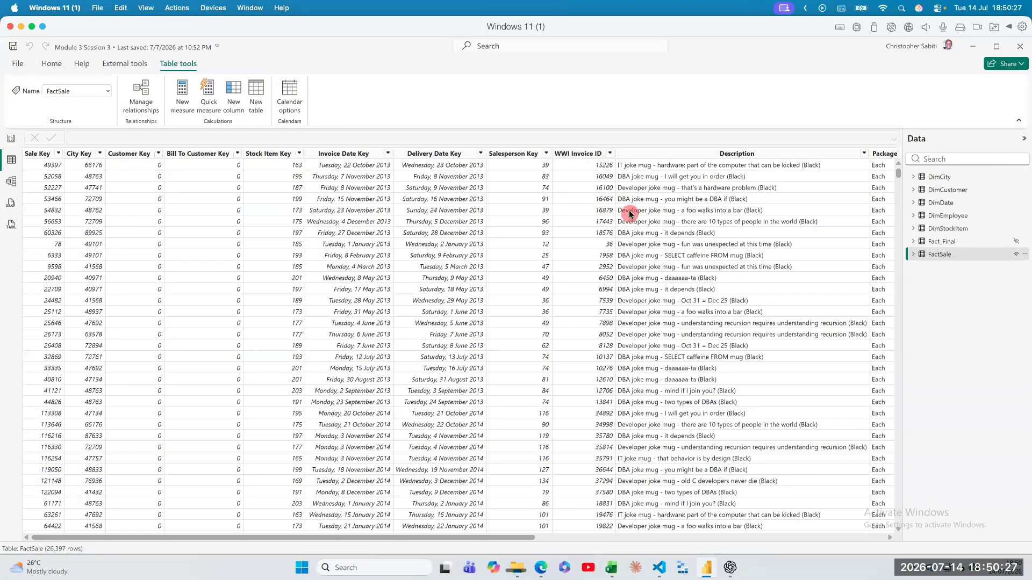
# Step: Examine the FactSale table's columns from Quantity and Unit Price through to Color, then collapse its field list
pyautogui.hscroll(5, 626, 204)
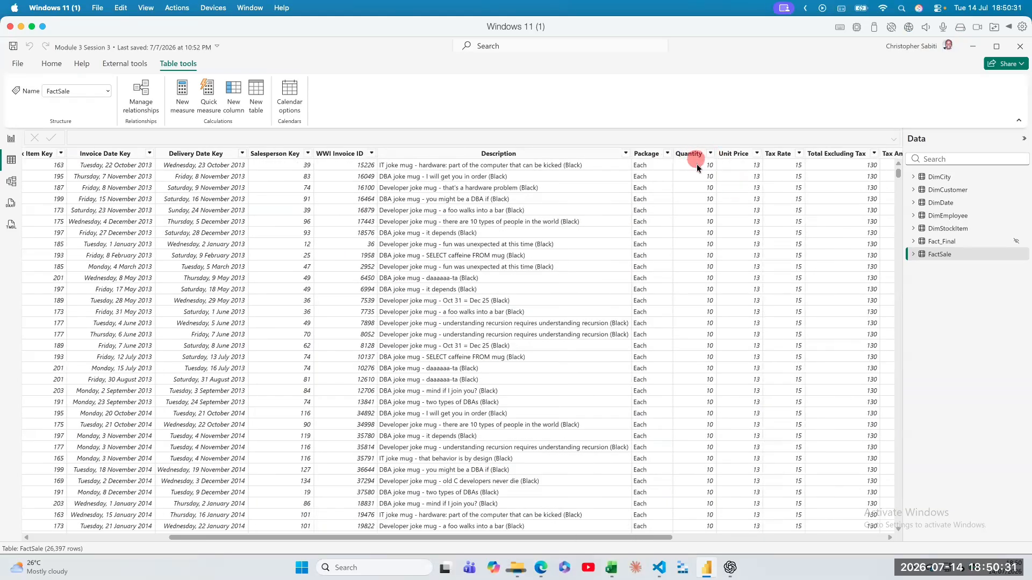
pyautogui.click(697, 166)
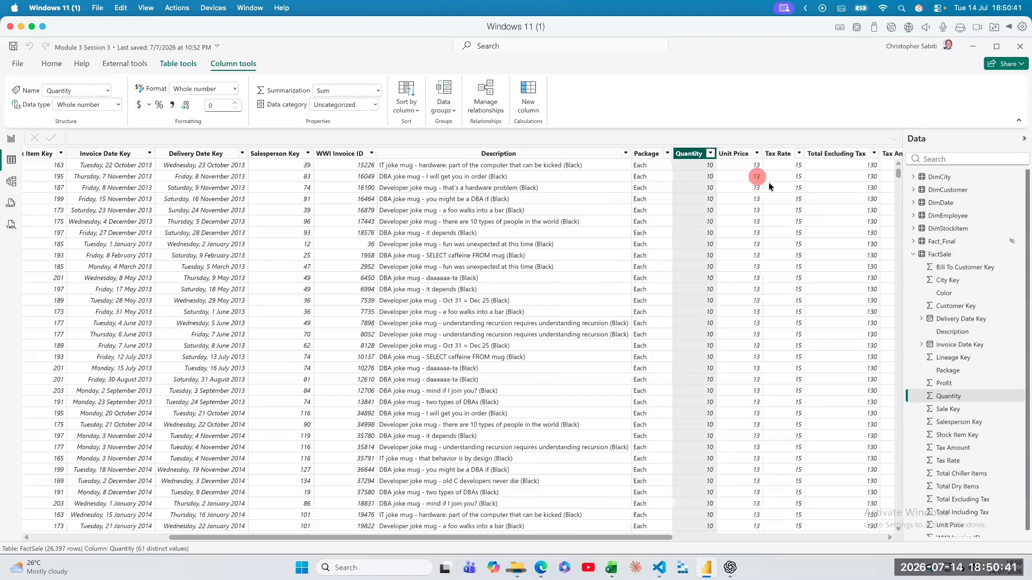
pyautogui.hscroll(5, 812, 178)
pyautogui.hscroll(3, 814, 179)
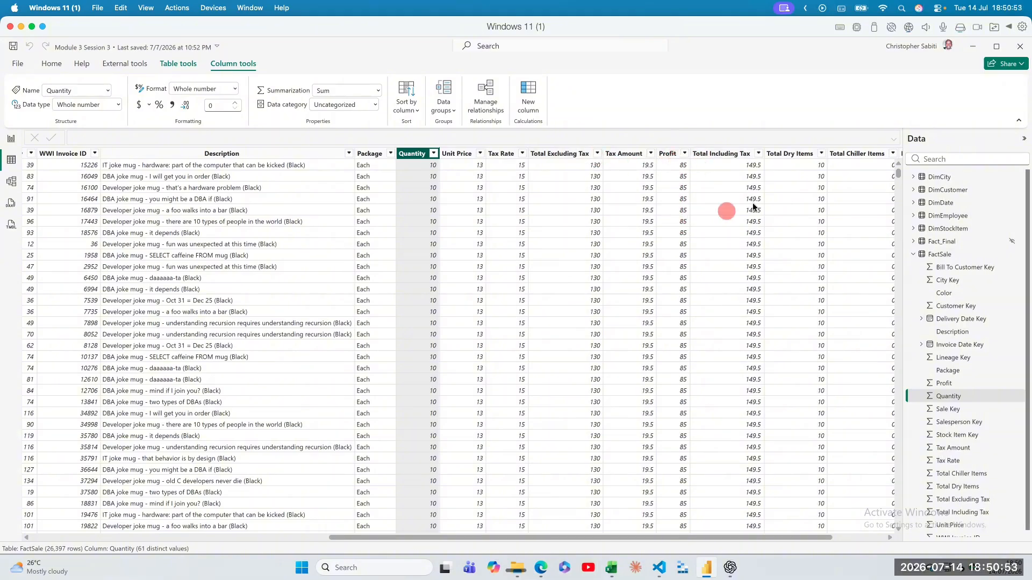
pyautogui.hscroll(3, 747, 173)
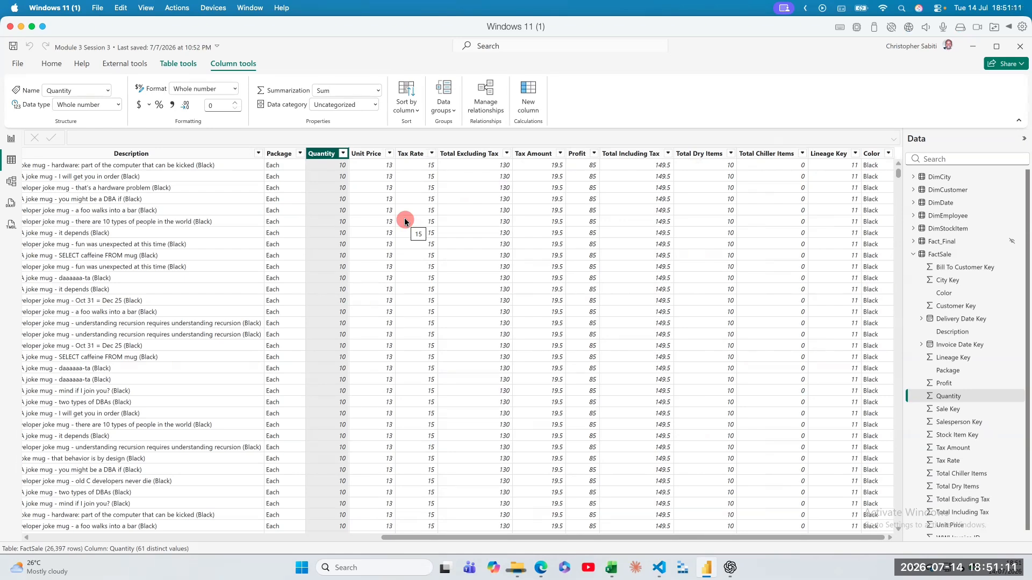
pyautogui.click(913, 254)
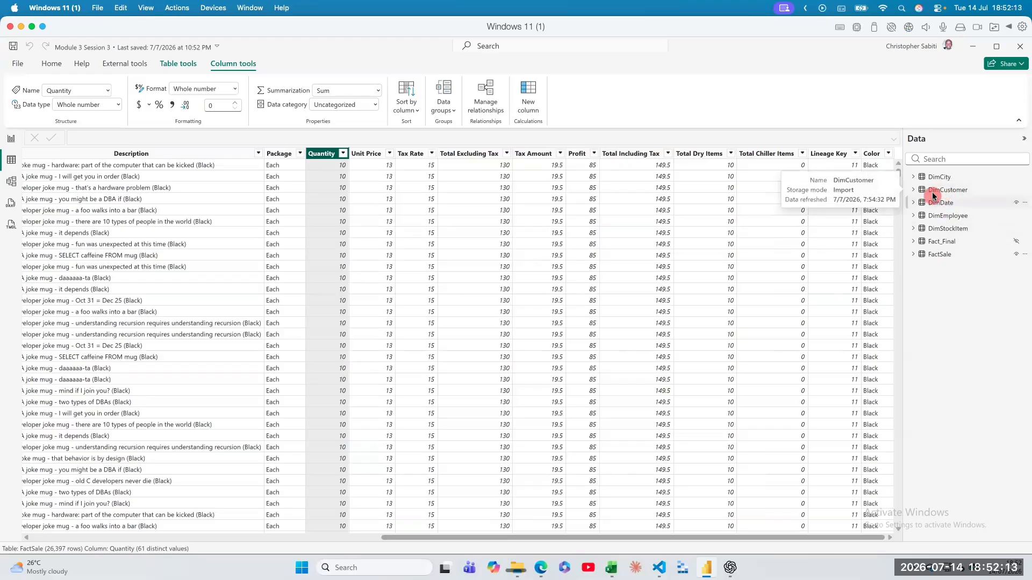
pyautogui.moveTo(936, 192)
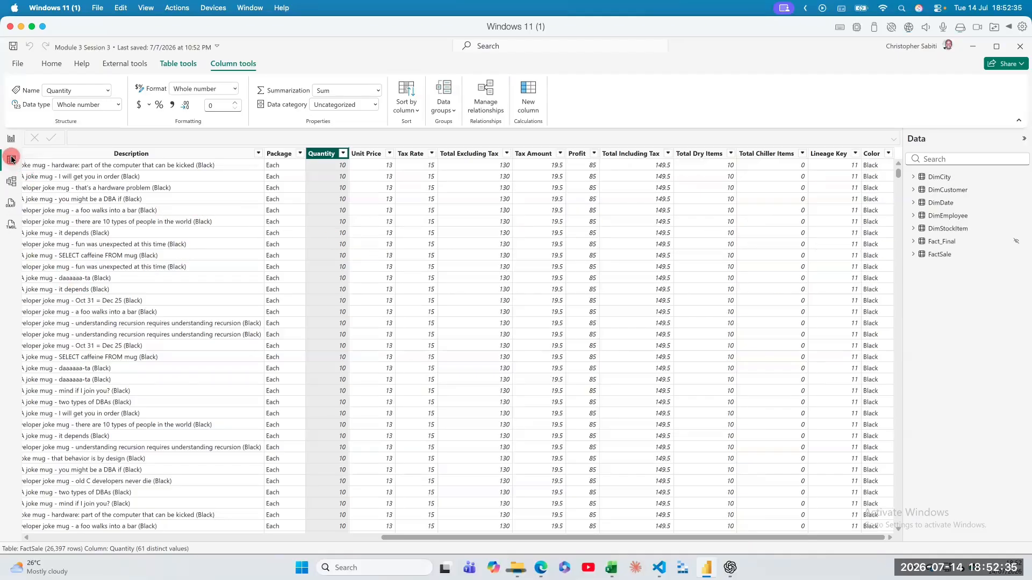
# Step: Show the Model view and delete the Fact_Final table from the model
pyautogui.click(12, 181)
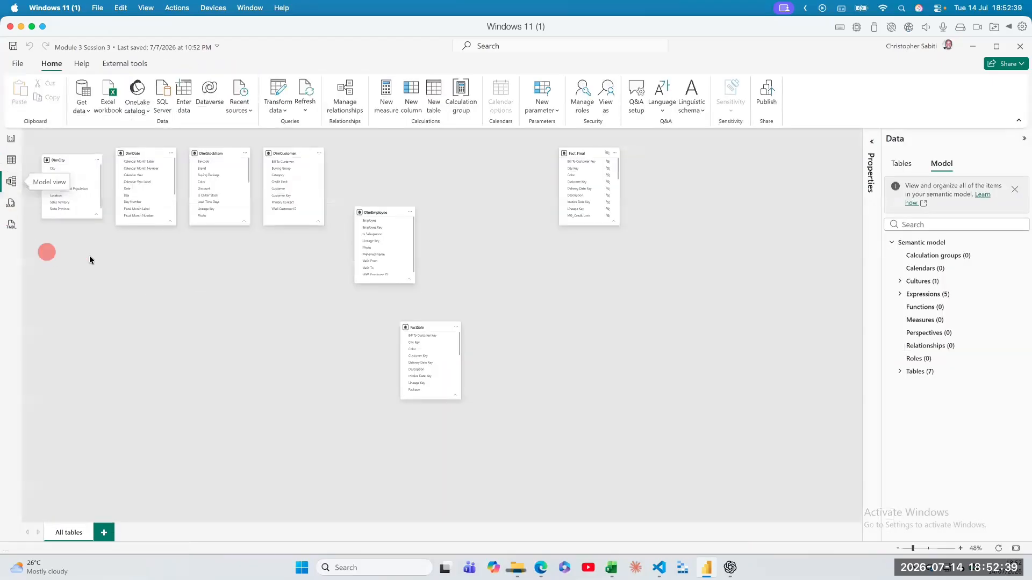
pyautogui.scroll(-1, 153, 172)
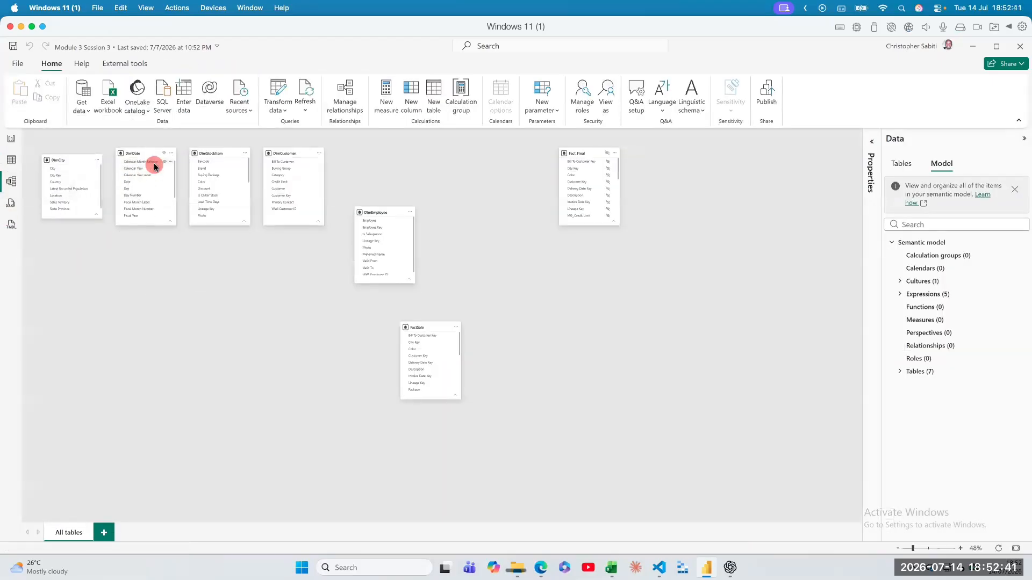
pyautogui.rightClick(154, 288)
pyautogui.press('super')
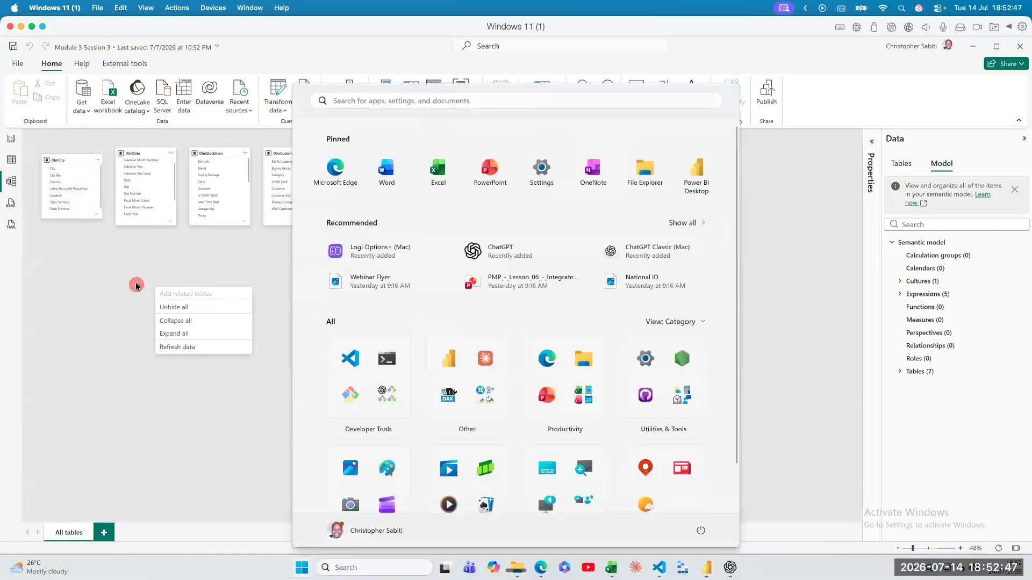
pyautogui.click(136, 287)
pyautogui.scroll(-1, 135, 287)
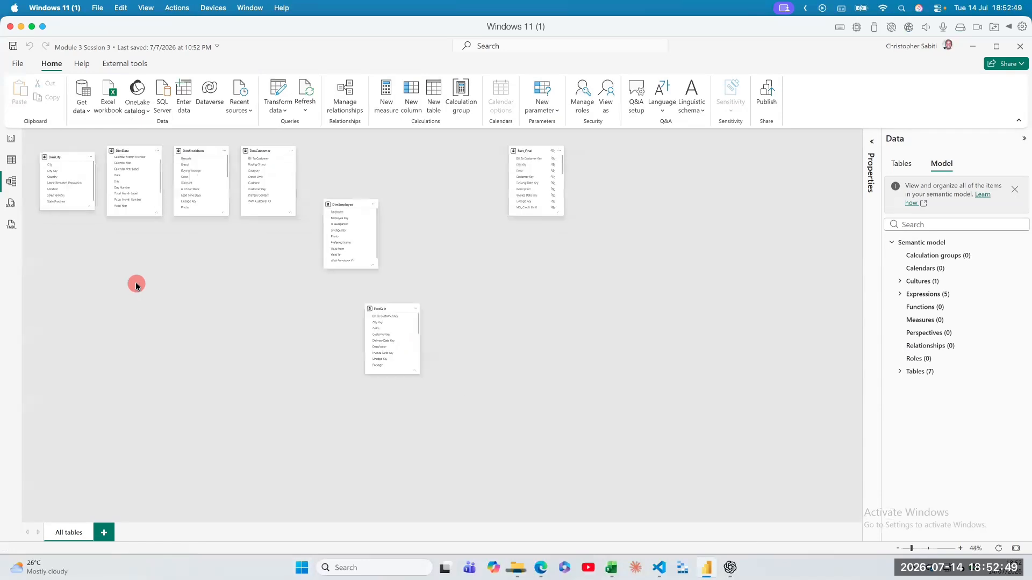
pyautogui.scroll(5, 135, 286)
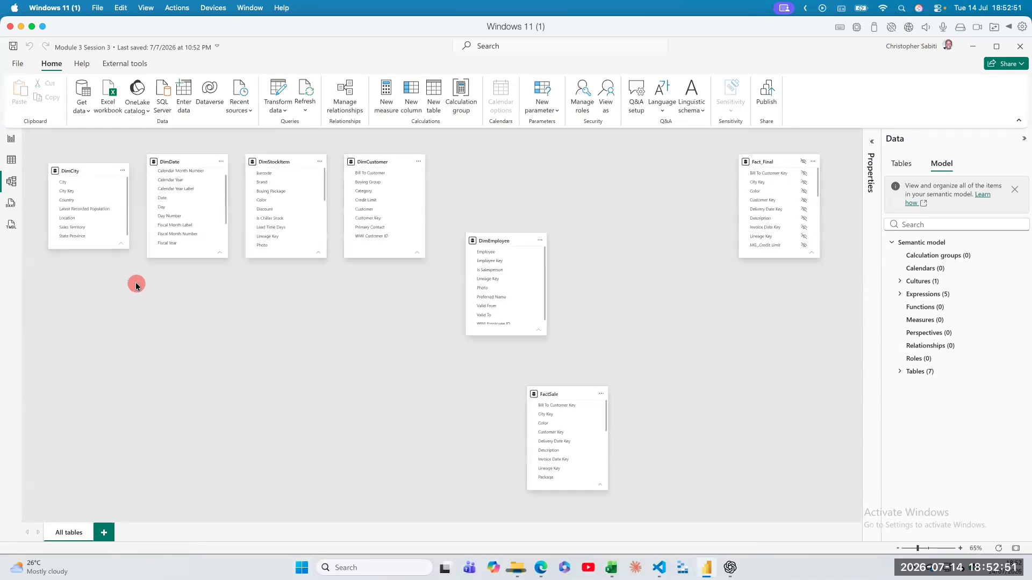
pyautogui.rightClick(777, 161)
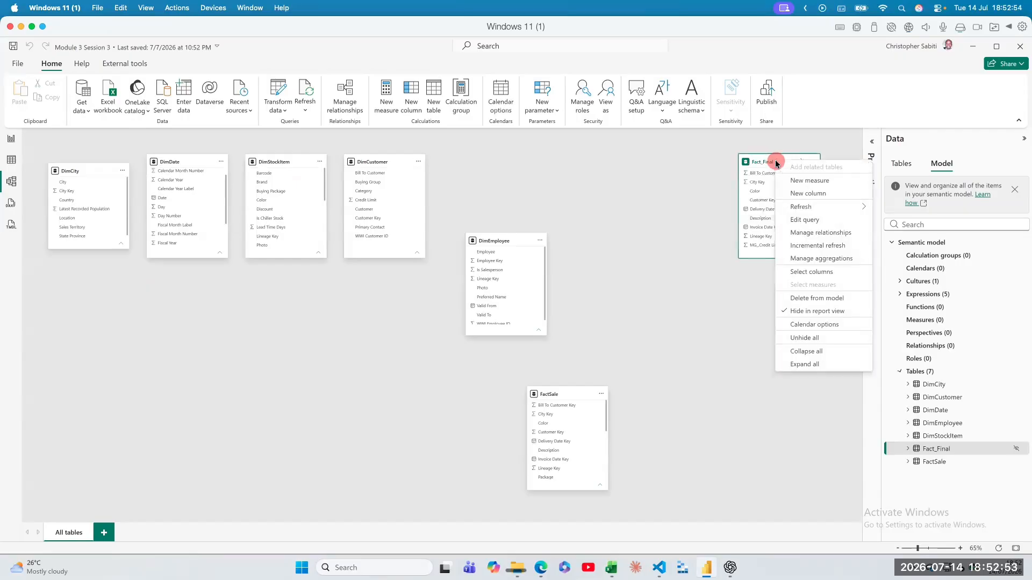
pyautogui.click(815, 298)
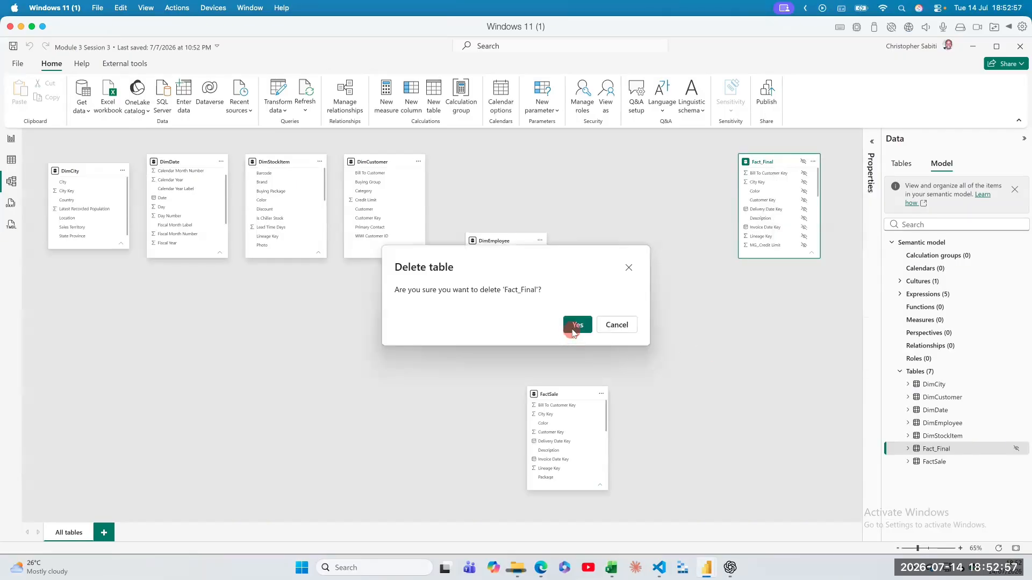
pyautogui.click(571, 328)
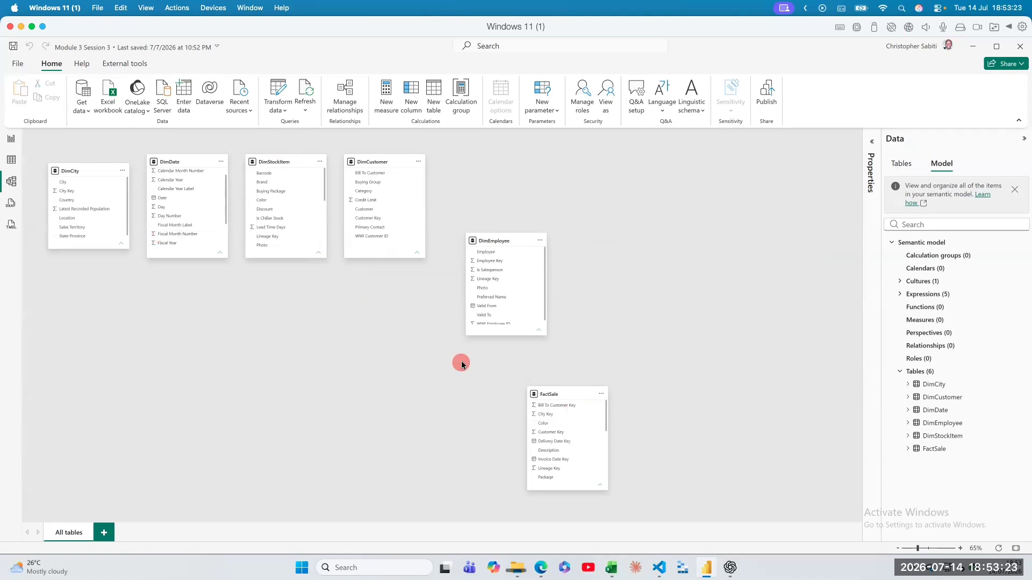
# Step: Arrange the diagram with DimCity and DimEmployee in line with the other dimension tables and FactSale in a row beneath them
pyautogui.moveTo(561, 402)
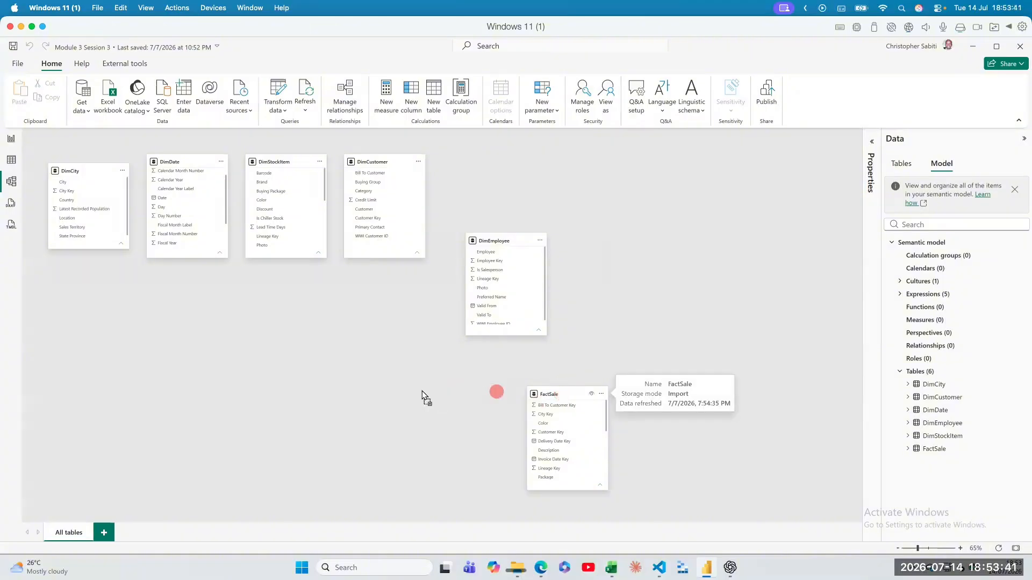
pyautogui.moveTo(422, 395); pyautogui.dragTo(99, 335)
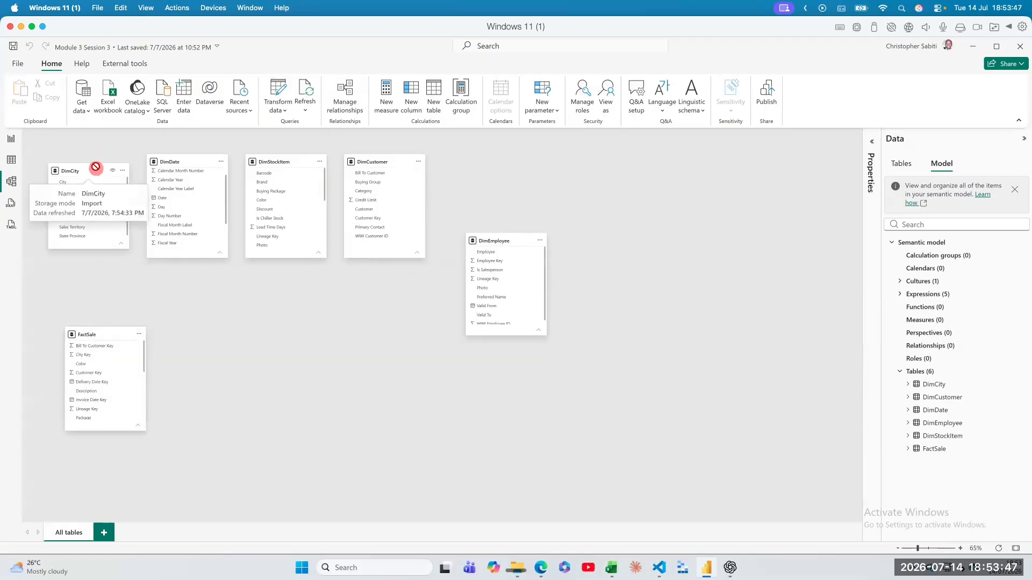
pyautogui.moveTo(93, 169); pyautogui.dragTo(92, 166)
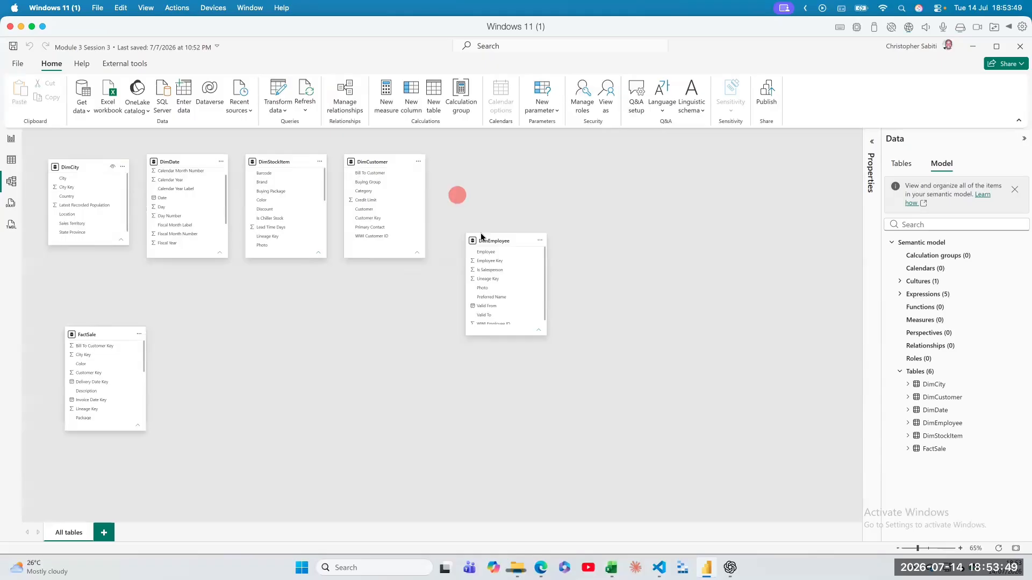
pyautogui.moveTo(489, 240); pyautogui.dragTo(490, 170)
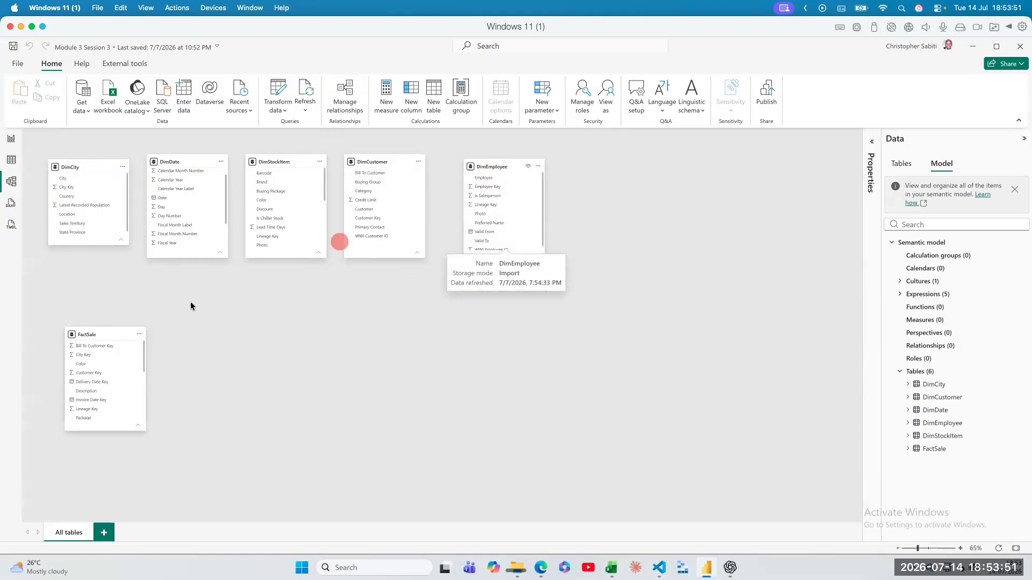
pyautogui.moveTo(107, 332); pyautogui.dragTo(245, 311)
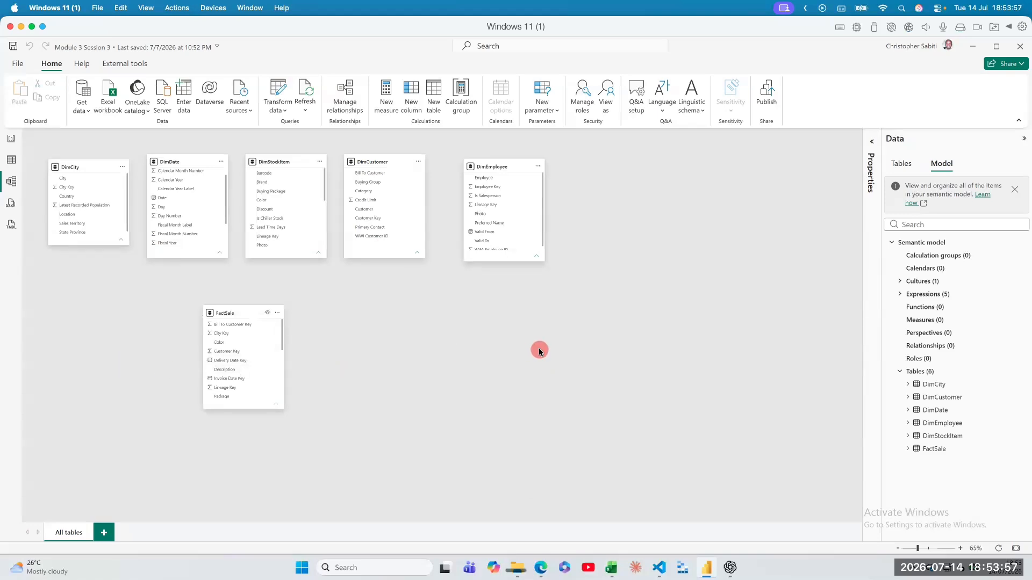
# Step: Start a screen annotation over the model diagram, outlining the dimension tables with a green rectangle and the FactSale area with a red one
pyautogui.press('super+shift+4')
pyautogui.press('Escape')
pyautogui.press('super+shift+x')
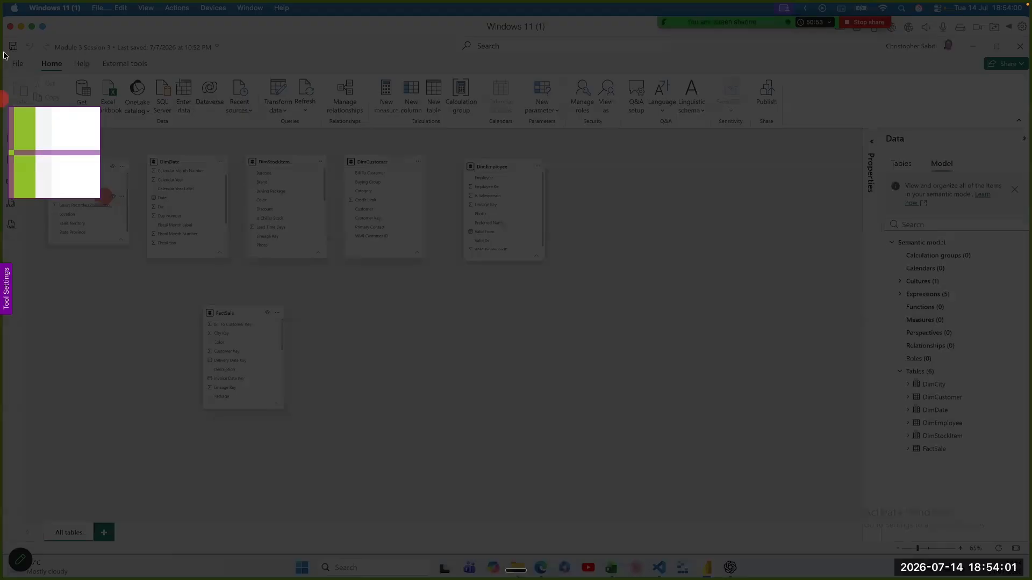
pyautogui.moveTo(7, 53)
pyautogui.mouseDown()
pyautogui.moveTo(272, 337)
pyautogui.moveTo(1020, 520)
pyautogui.moveTo(990, 501)
pyautogui.mouseUp()
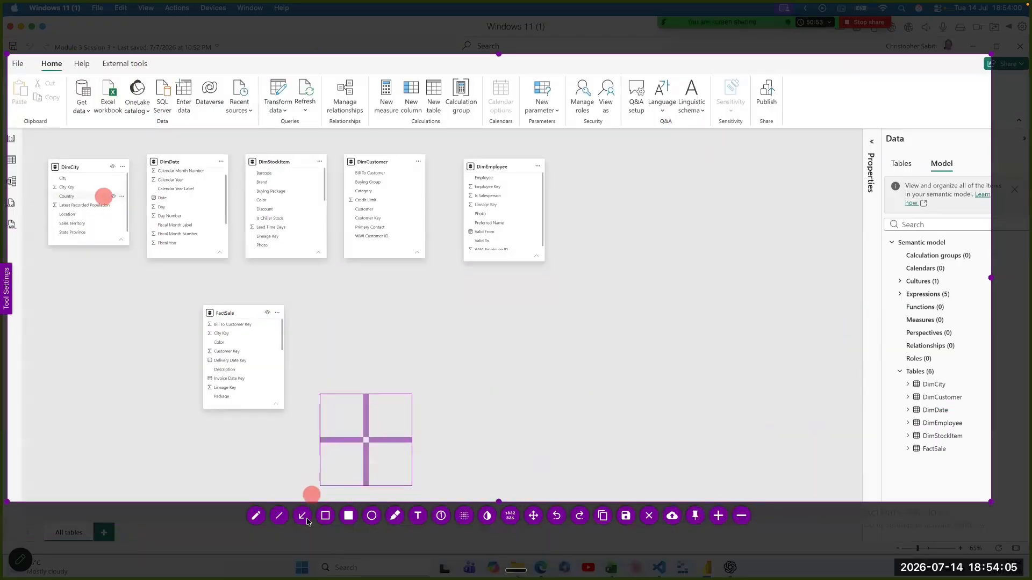
pyautogui.click(324, 516)
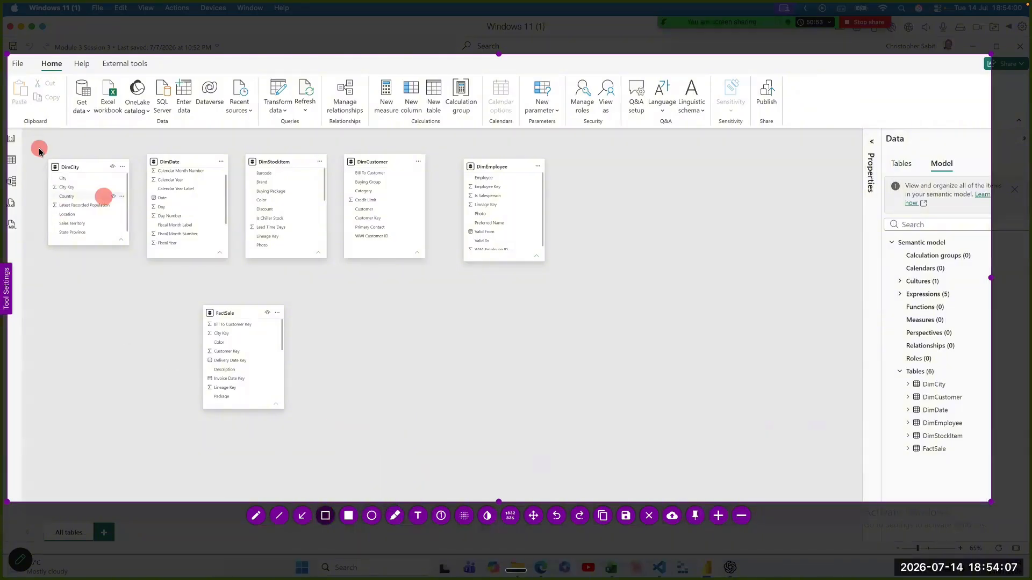
pyautogui.moveTo(38, 149)
pyautogui.mouseDown()
pyautogui.moveTo(290, 234)
pyautogui.moveTo(635, 271)
pyautogui.moveTo(816, 267)
pyautogui.mouseUp()
pyautogui.rightClick(800, 266)
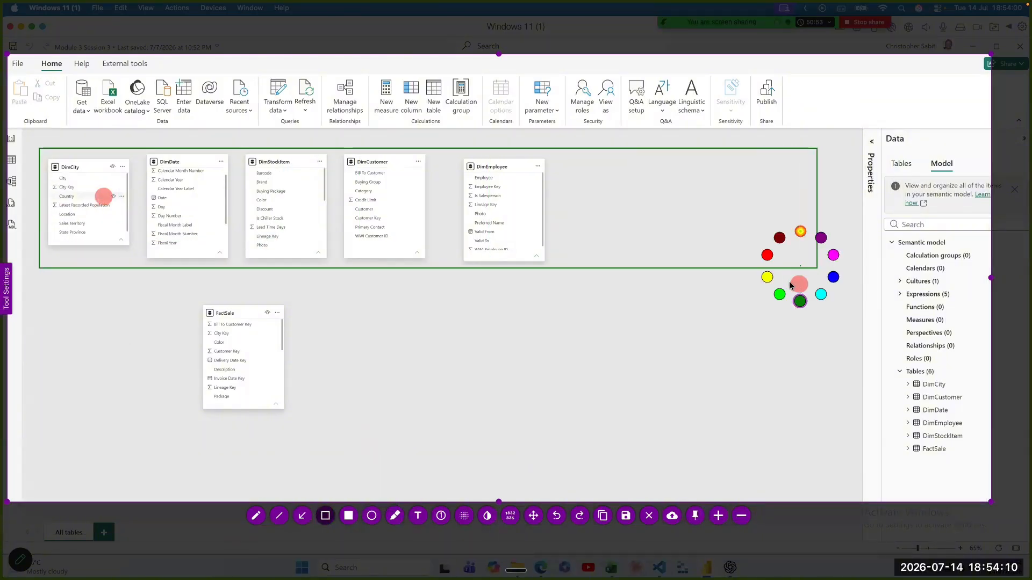
pyautogui.click(767, 255)
pyautogui.moveTo(47, 272)
pyautogui.mouseDown()
pyautogui.moveTo(392, 324)
pyautogui.moveTo(793, 420)
pyautogui.moveTo(817, 409)
pyautogui.mouseUp()
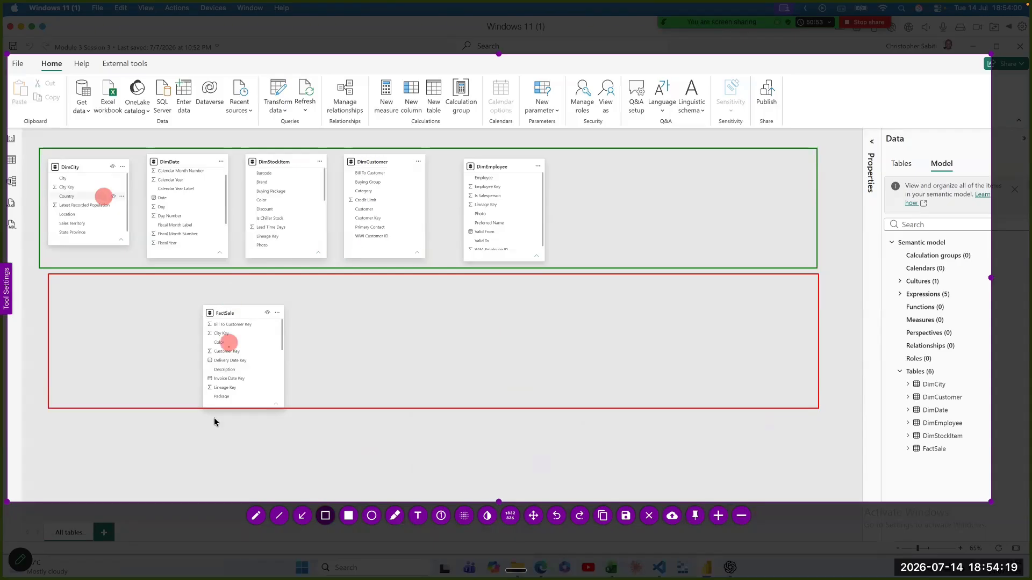
# Step: Sketch red freehand connectors from DimCity, DimDate, DimStockItem, DimCustomer and DimEmployee to the FactSale table
pyautogui.click(256, 516)
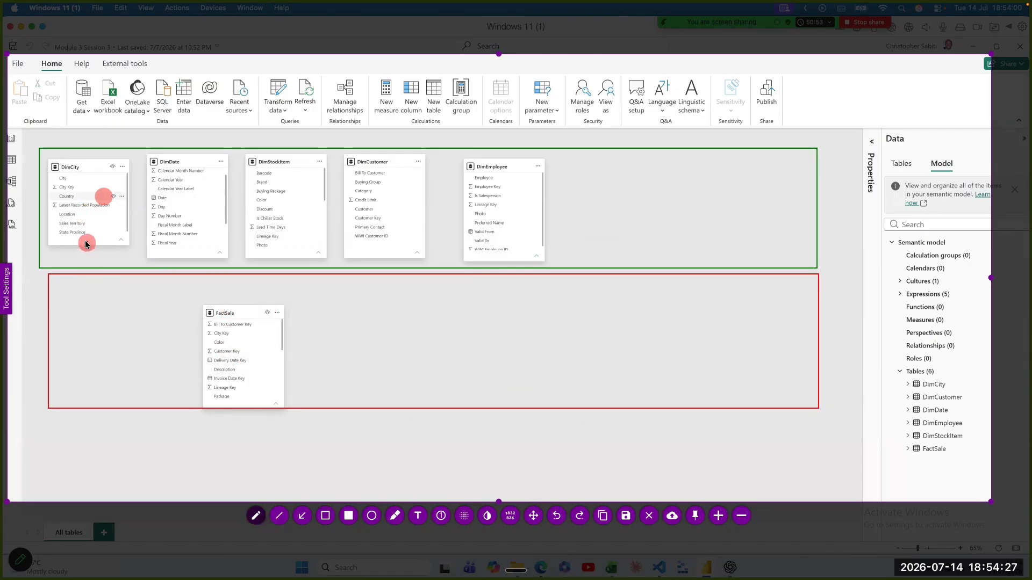
pyautogui.moveTo(84, 242)
pyautogui.mouseDown()
pyautogui.moveTo(70, 287)
pyautogui.moveTo(203, 336)
pyautogui.mouseUp()
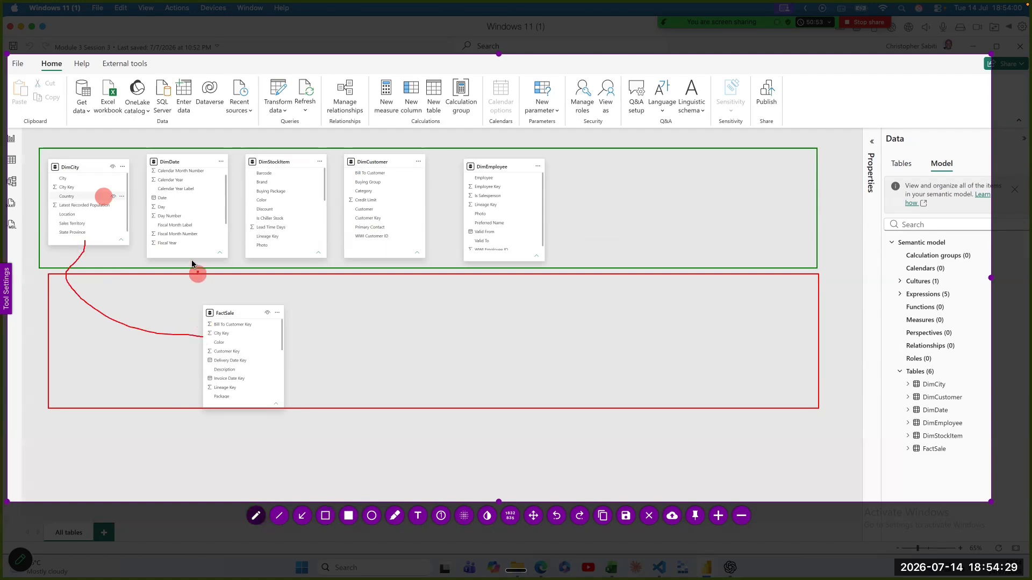
pyautogui.moveTo(192, 250)
pyautogui.mouseDown()
pyautogui.moveTo(188, 309)
pyautogui.moveTo(210, 326)
pyautogui.mouseUp()
pyautogui.moveTo(268, 259); pyautogui.dragTo(239, 303)
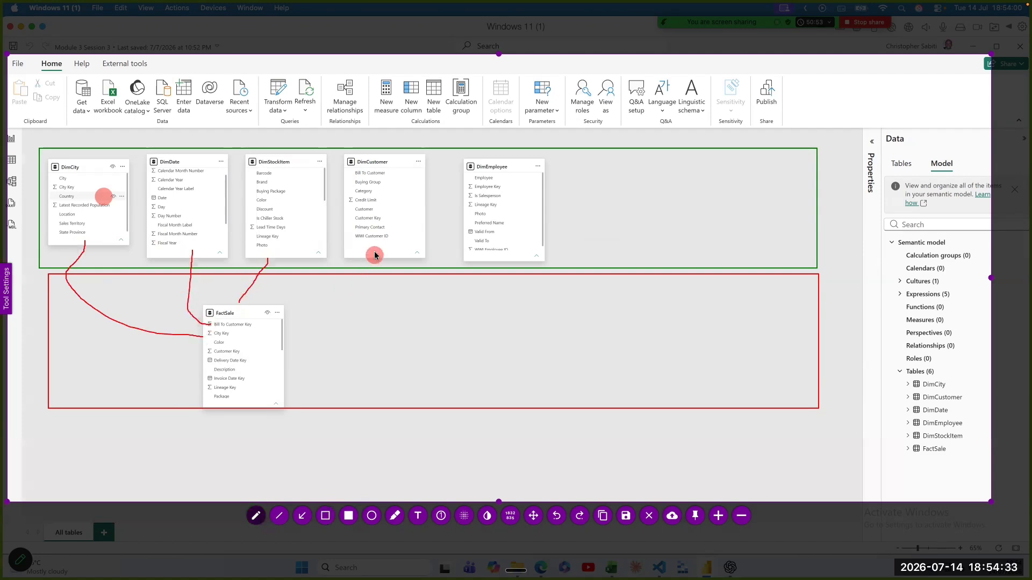
pyautogui.moveTo(375, 254)
pyautogui.mouseDown()
pyautogui.moveTo(341, 318)
pyautogui.moveTo(275, 326)
pyautogui.mouseUp()
pyautogui.moveTo(481, 258)
pyautogui.mouseDown()
pyautogui.moveTo(381, 340)
pyautogui.moveTo(281, 350)
pyautogui.mouseUp()
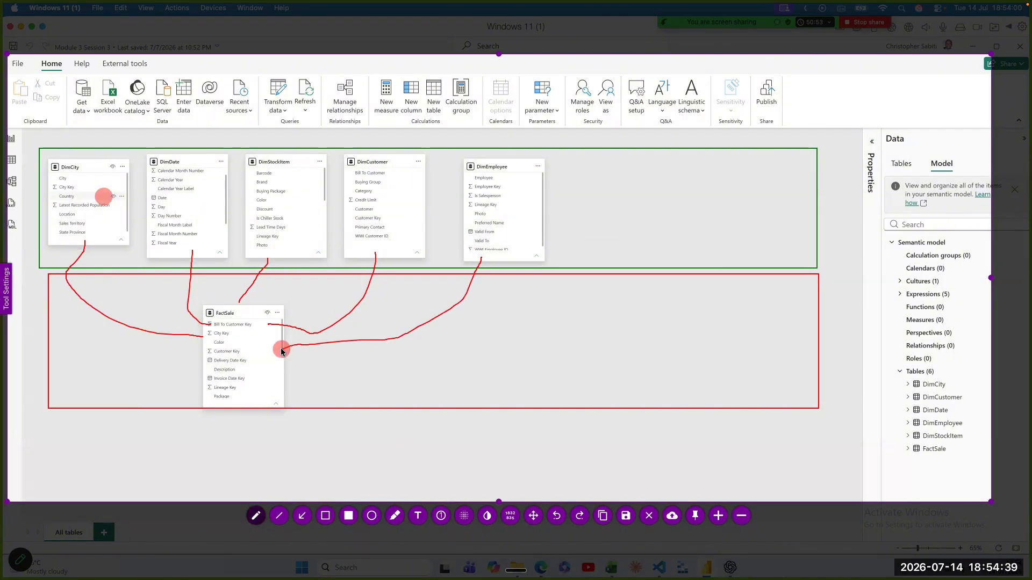
# Step: Undo the five freehand connectors leading to FactSale
pyautogui.hotkey('ctrl', 'z')
pyautogui.hotkey('ctrl', 'z')
pyautogui.hotkey('ctrl', 'z')
pyautogui.hotkey('ctrl', 'z')
pyautogui.hotkey('ctrl', 'z')
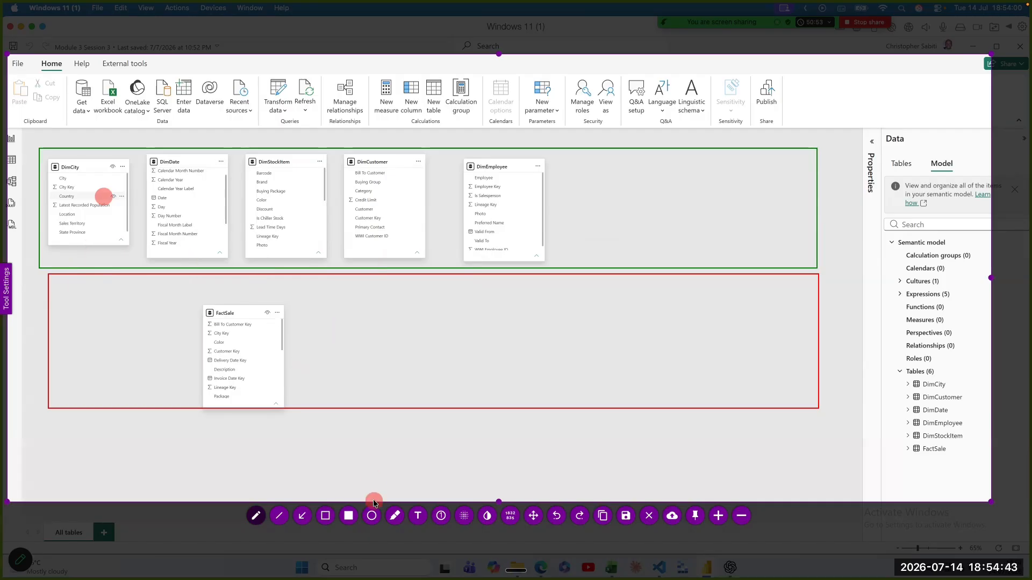
# Step: Draw red, blue and yellow filled rectangles side by side beyond FactSale to represent additional fact tables
pyautogui.click(354, 521)
pyautogui.moveTo(318, 305); pyautogui.dragTo(399, 406)
pyautogui.rightClick(441, 315)
pyautogui.click(468, 323)
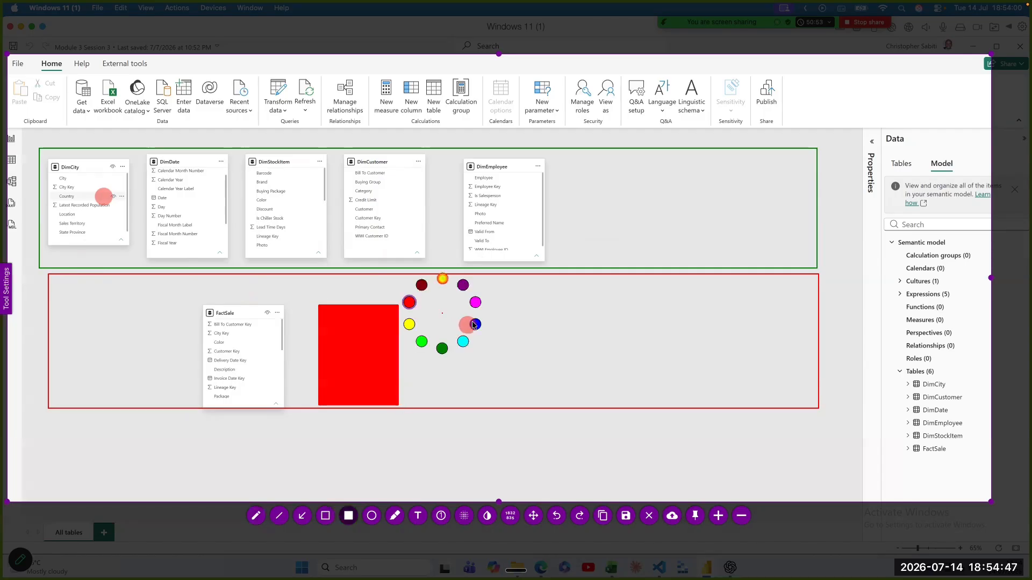
pyautogui.moveTo(431, 305); pyautogui.dragTo(500, 404)
pyautogui.rightClick(568, 332)
pyautogui.click(533, 347)
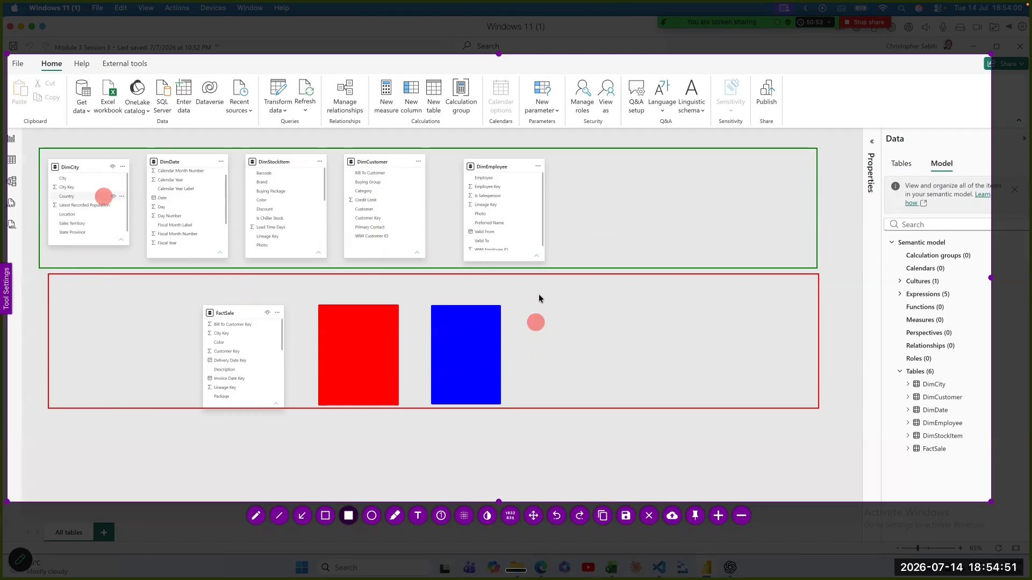
pyautogui.moveTo(538, 308); pyautogui.dragTo(600, 407)
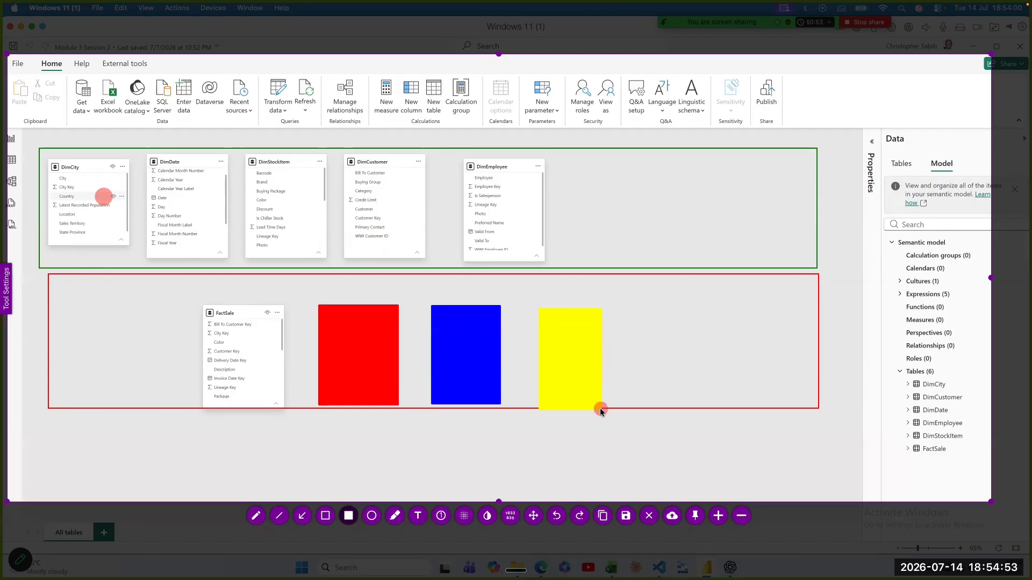
# Step: Sketch red freehand connectors from DimCity and DimStockItem to both FactSale and the red block
pyautogui.rightClick(354, 342)
pyautogui.click(321, 352)
pyautogui.click(251, 514)
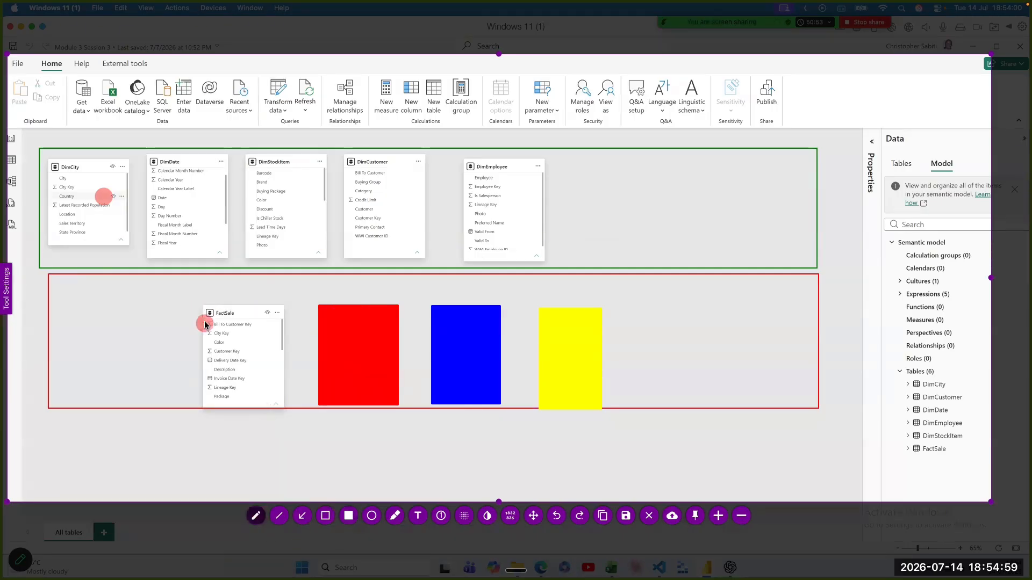
pyautogui.moveTo(205, 322)
pyautogui.mouseDown()
pyautogui.moveTo(125, 322)
pyautogui.moveTo(109, 242)
pyautogui.mouseUp()
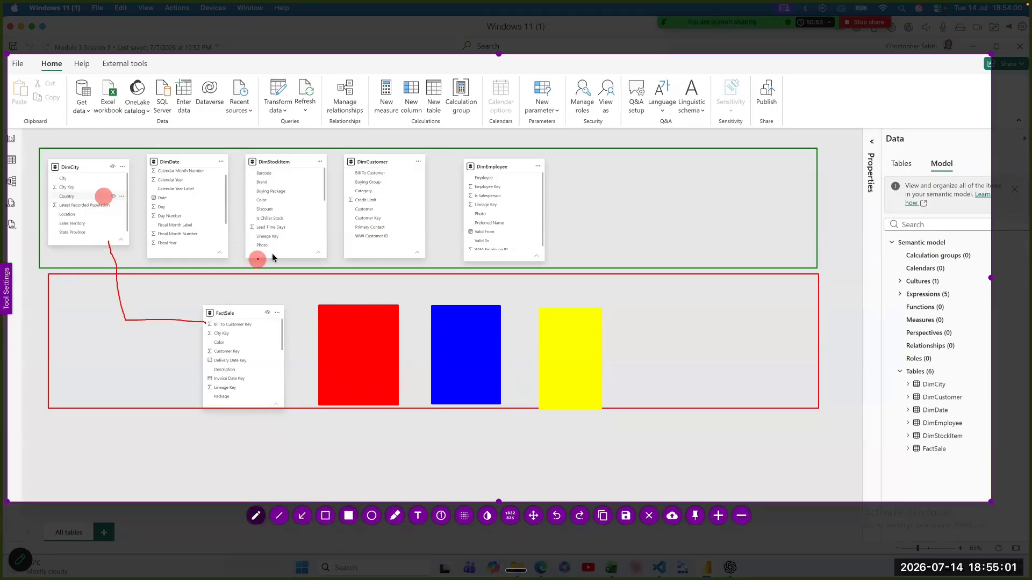
pyautogui.moveTo(273, 256); pyautogui.dragTo(250, 311)
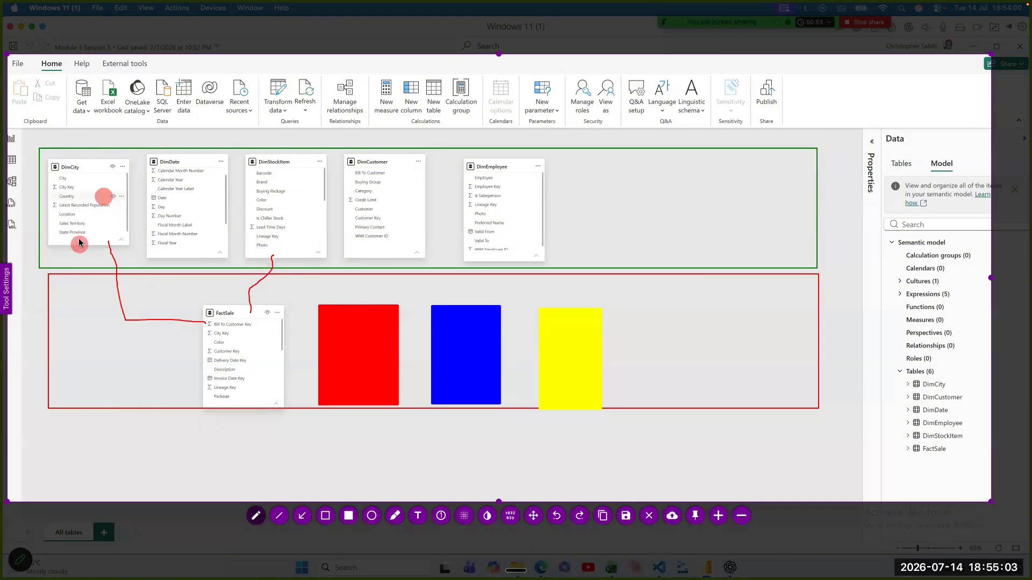
pyautogui.moveTo(79, 240); pyautogui.dragTo(48, 316)
pyautogui.moveTo(74, 242)
pyautogui.mouseDown()
pyautogui.moveTo(111, 362)
pyautogui.moveTo(112, 443)
pyautogui.moveTo(332, 439)
pyautogui.moveTo(346, 395)
pyautogui.moveTo(325, 303)
pyautogui.mouseUp()
pyautogui.moveTo(295, 248)
pyautogui.mouseDown()
pyautogui.moveTo(311, 273)
pyautogui.moveTo(357, 290)
pyautogui.moveTo(356, 305)
pyautogui.mouseUp()
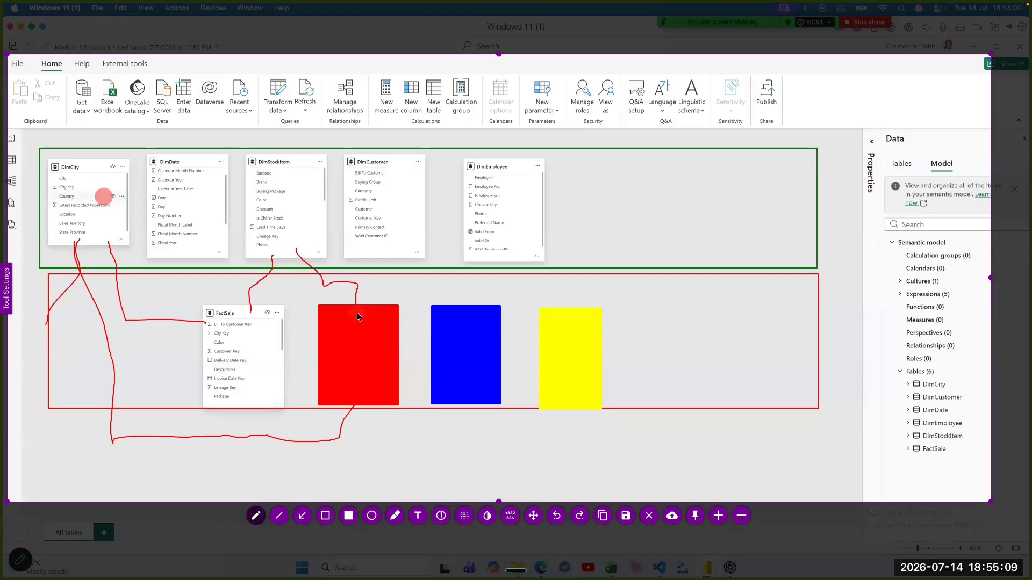
# Step: Sketch blue freehand connectors from DimCustomer and DimCity to the blue block
pyautogui.rightClick(400, 246)
pyautogui.click(433, 255)
pyautogui.moveTo(365, 250)
pyautogui.mouseDown()
pyautogui.moveTo(377, 277)
pyautogui.moveTo(451, 280)
pyautogui.moveTo(456, 304)
pyautogui.mouseUp()
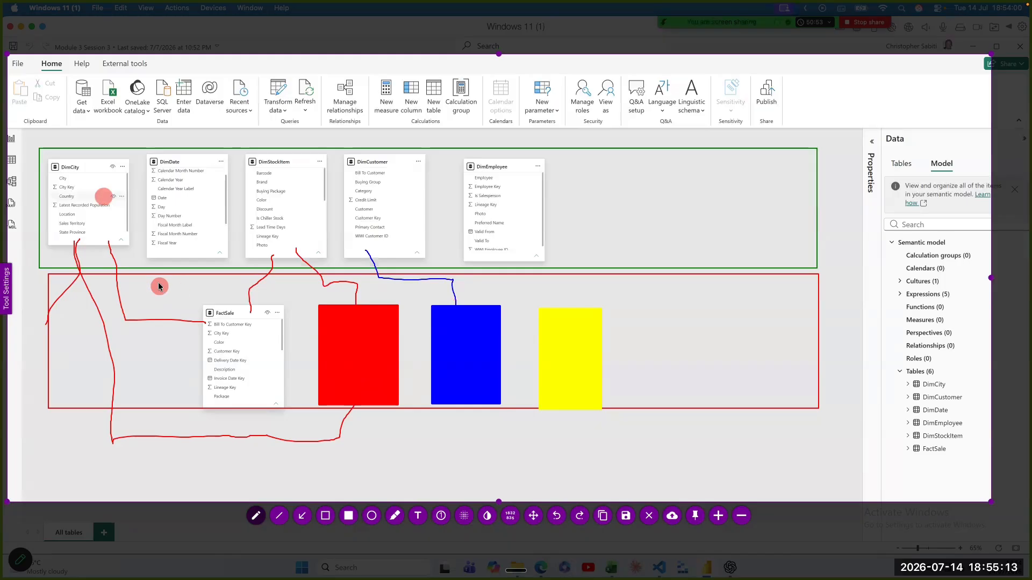
pyautogui.moveTo(100, 241)
pyautogui.mouseDown()
pyautogui.moveTo(131, 288)
pyautogui.moveTo(167, 427)
pyautogui.moveTo(277, 475)
pyautogui.moveTo(377, 477)
pyautogui.moveTo(445, 405)
pyautogui.mouseUp()
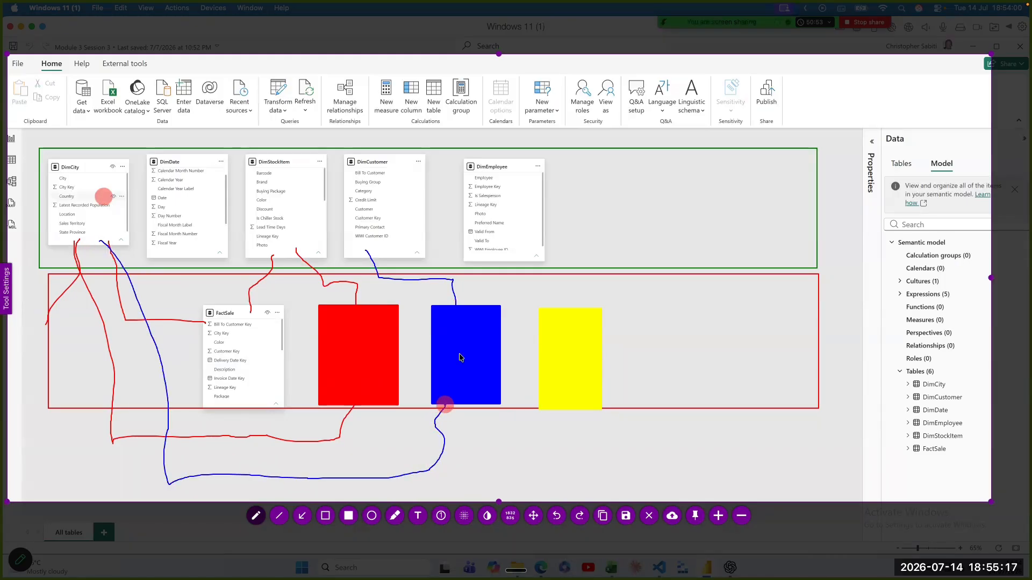
# Step: Sketch yellow freehand connectors from DimEmployee, DimCustomer and DimDate to the yellow block, and close the screen annotation
pyautogui.rightClick(477, 329)
pyautogui.click(443, 340)
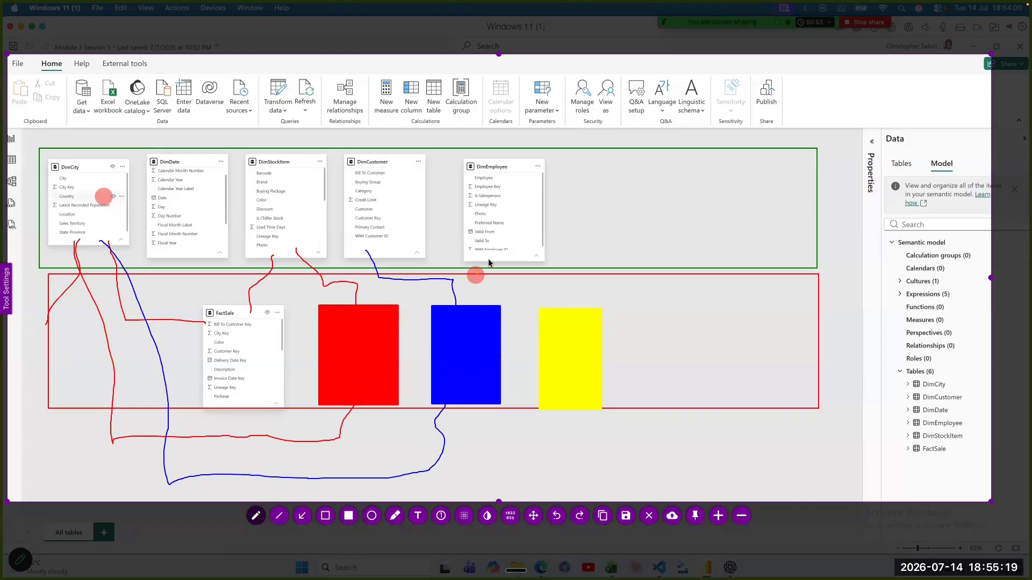
pyautogui.moveTo(494, 256)
pyautogui.mouseDown()
pyautogui.moveTo(510, 290)
pyautogui.moveTo(555, 286)
pyautogui.moveTo(551, 307)
pyautogui.mouseUp()
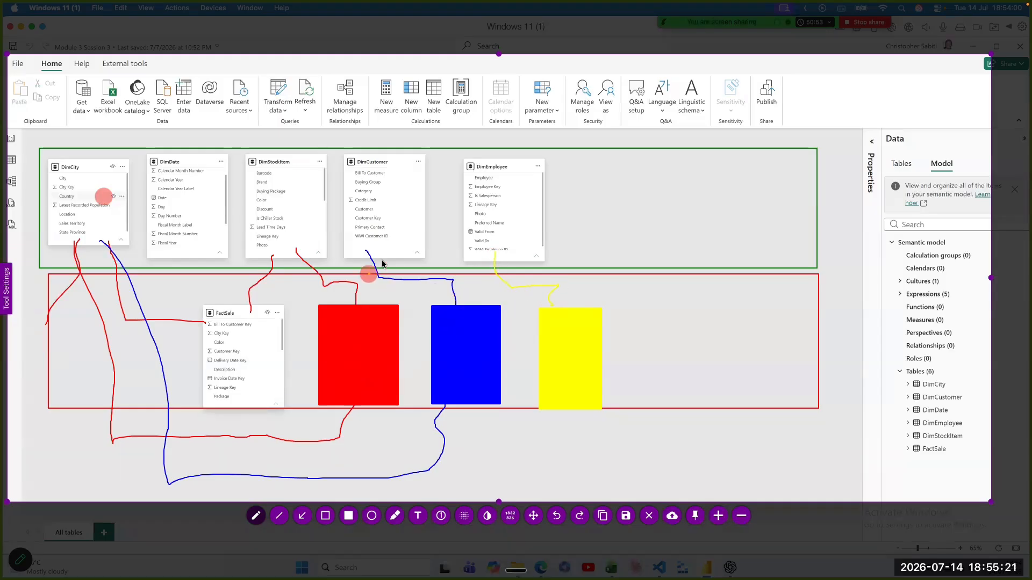
pyautogui.moveTo(396, 250)
pyautogui.mouseDown()
pyautogui.moveTo(407, 268)
pyautogui.moveTo(555, 288)
pyautogui.moveTo(562, 303)
pyautogui.mouseUp()
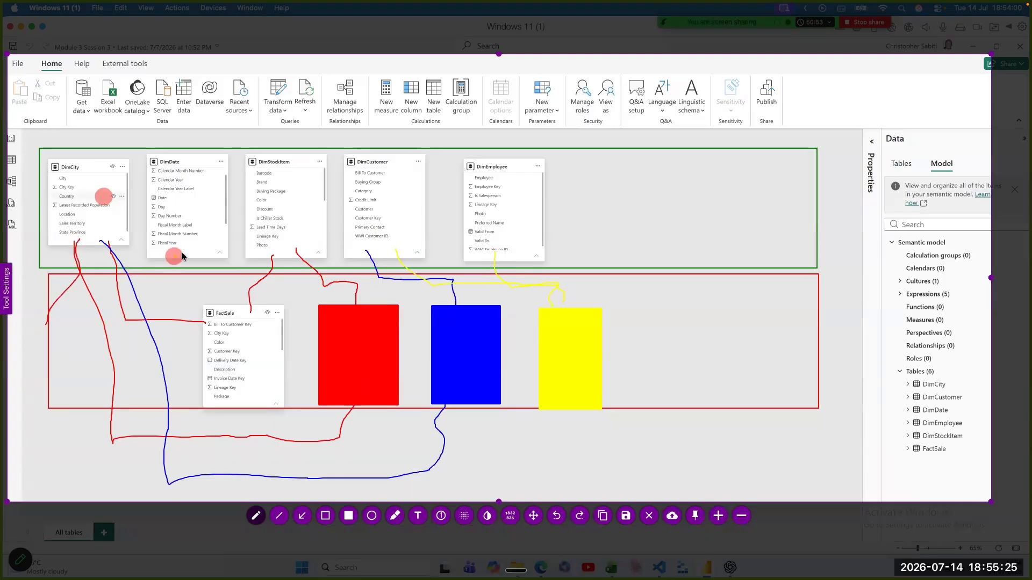
pyautogui.moveTo(182, 255); pyautogui.dragTo(158, 316)
pyautogui.moveTo(147, 355)
pyautogui.mouseDown()
pyautogui.moveTo(152, 397)
pyautogui.moveTo(260, 461)
pyautogui.moveTo(575, 445)
pyautogui.moveTo(570, 407)
pyautogui.mouseUp()
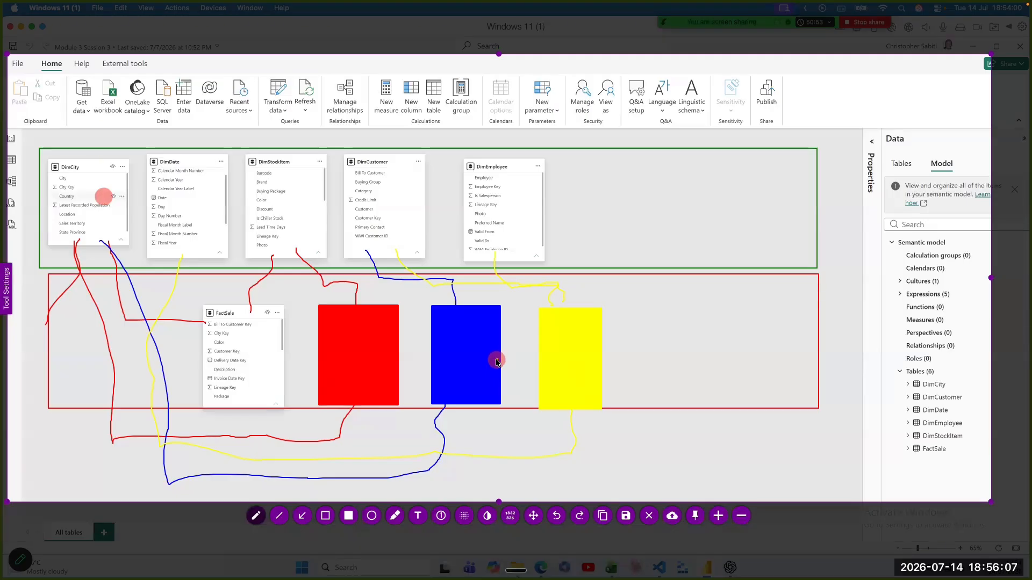
pyautogui.press('Escape')
pyautogui.press('Escape')
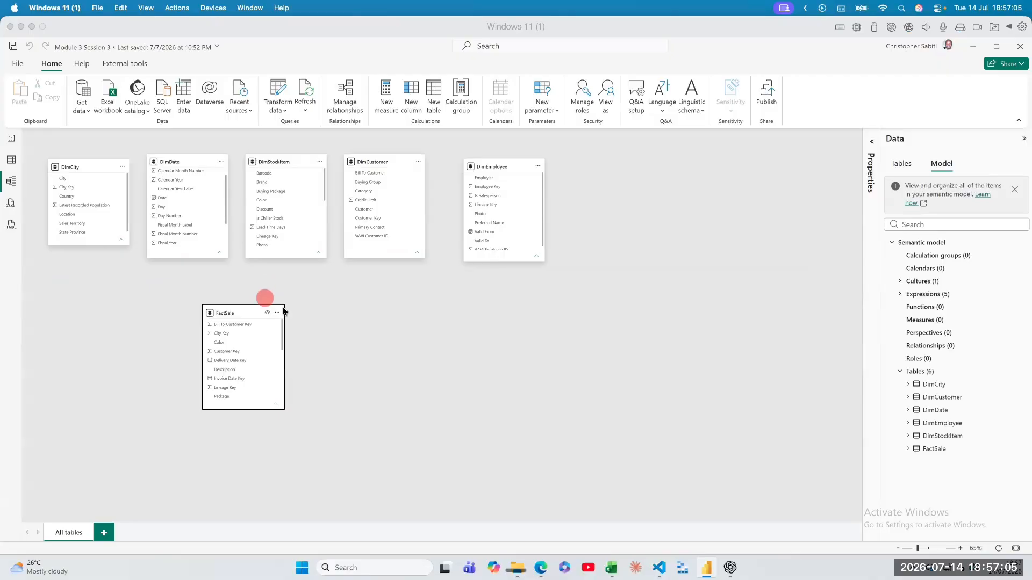
# Step: Place the FactSale table directly beneath DimStockItem in the enlarged model diagram
pyautogui.click(363, 315)
pyautogui.scroll(2, 364, 315)
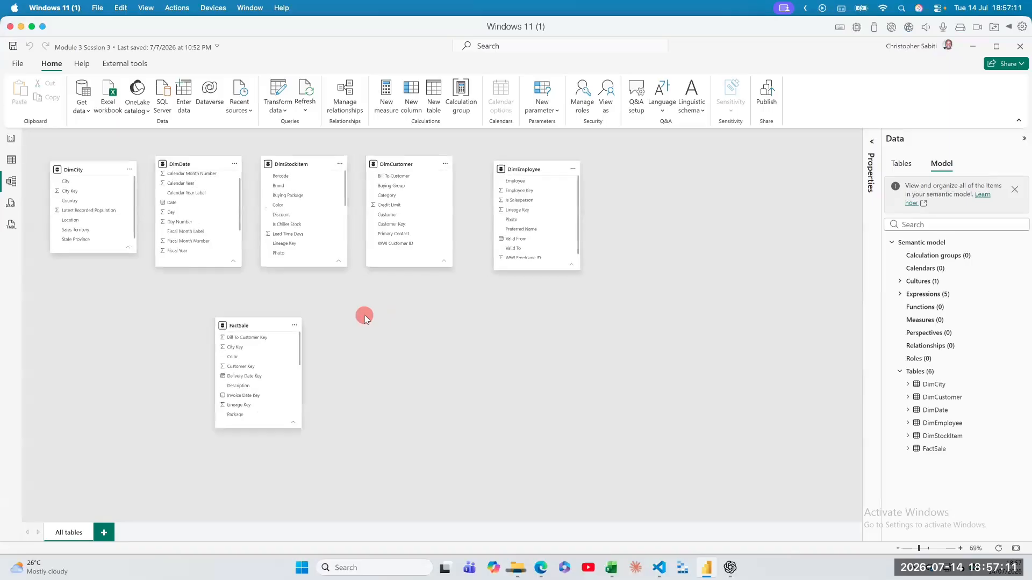
pyautogui.scroll(5, 364, 315)
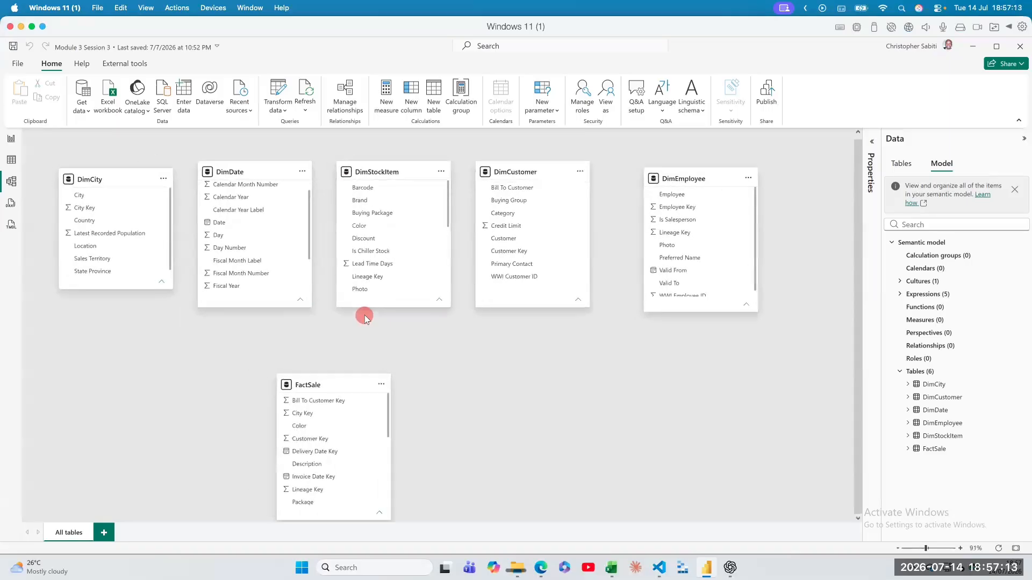
pyautogui.moveTo(359, 391); pyautogui.dragTo(410, 349)
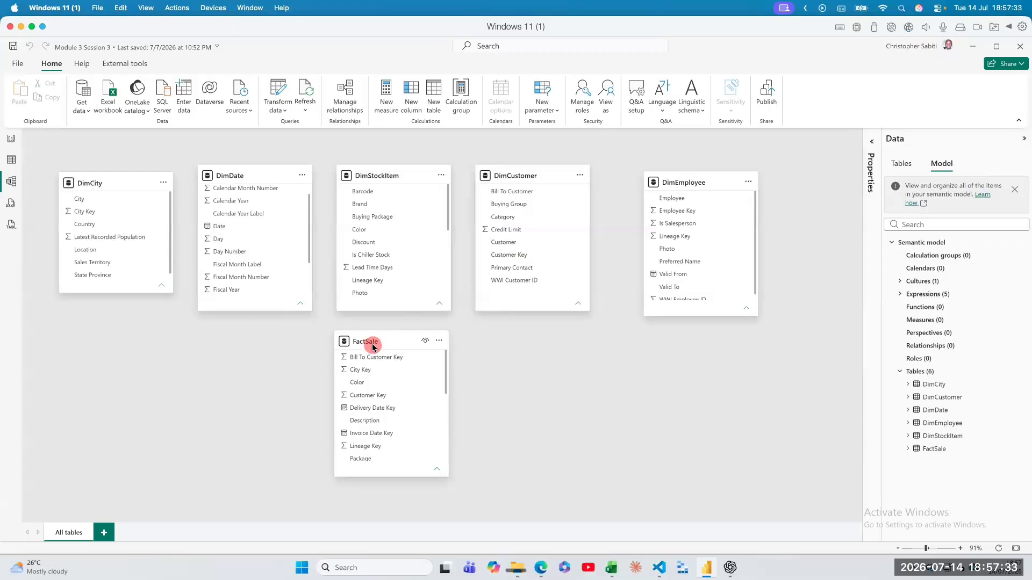
pyautogui.moveTo(374, 341); pyautogui.dragTo(374, 329)
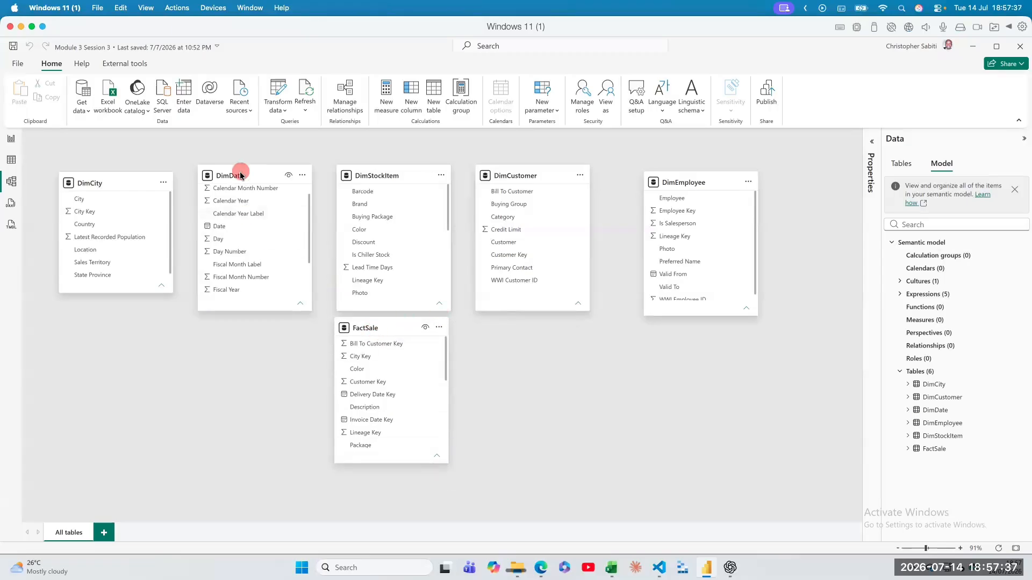
# Step: Move DimDate beside FactSale on its left and DimCity below FactSale to begin a star layout
pyautogui.moveTo(238, 180); pyautogui.dragTo(210, 269)
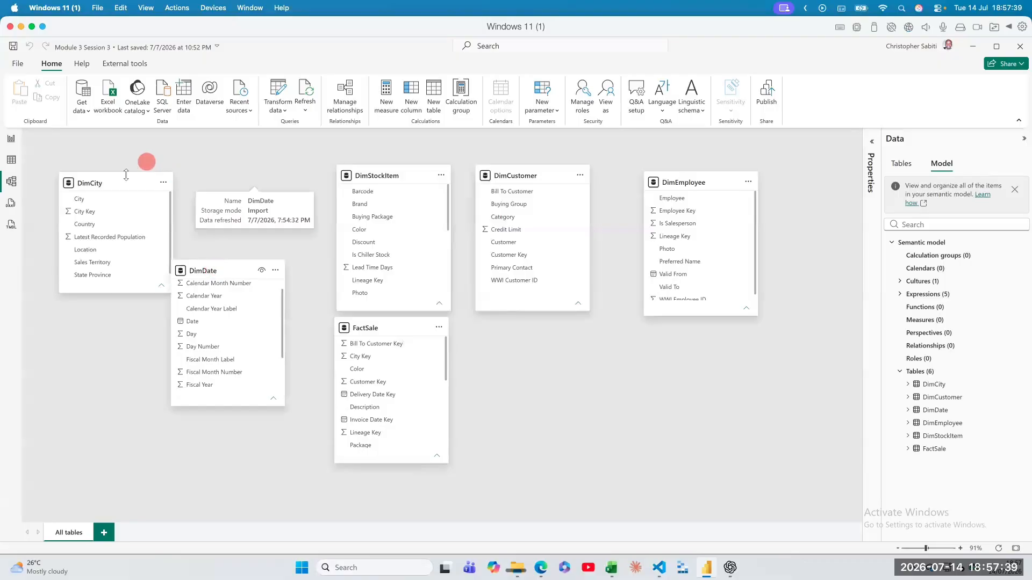
pyautogui.moveTo(127, 178); pyautogui.dragTo(136, 180)
pyautogui.moveTo(189, 336); pyautogui.dragTo(271, 463)
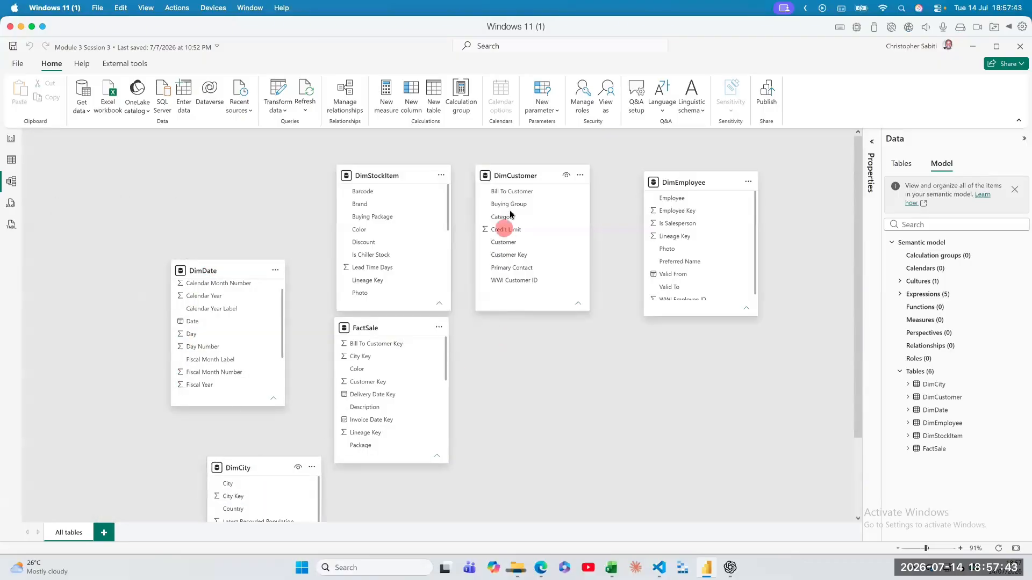
# Step: Place DimCustomer to the right of FactSale and DimEmployee below DimCustomer in the model diagram
pyautogui.moveTo(527, 175); pyautogui.dragTo(606, 318)
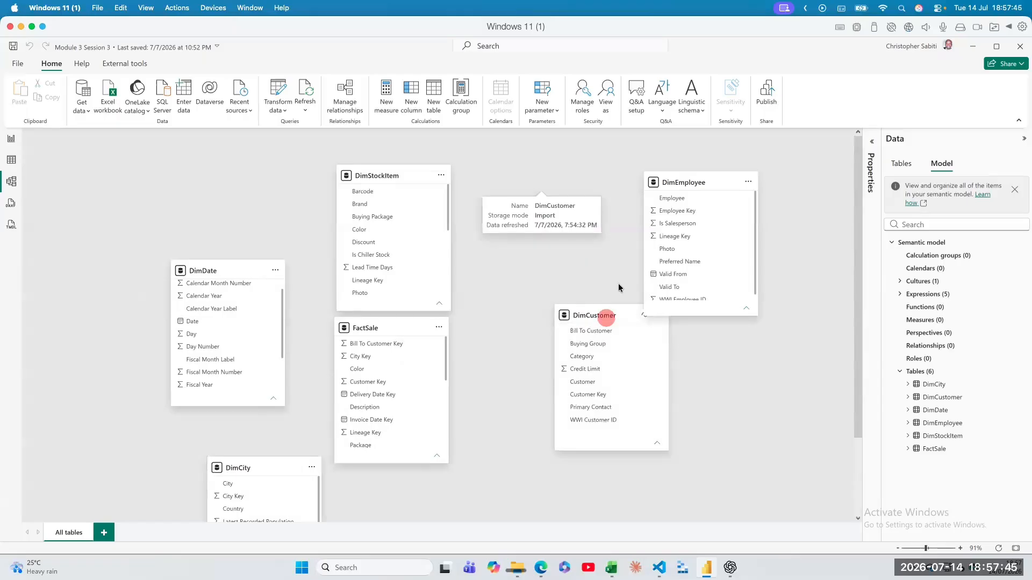
pyautogui.moveTo(693, 172); pyautogui.dragTo(534, 490)
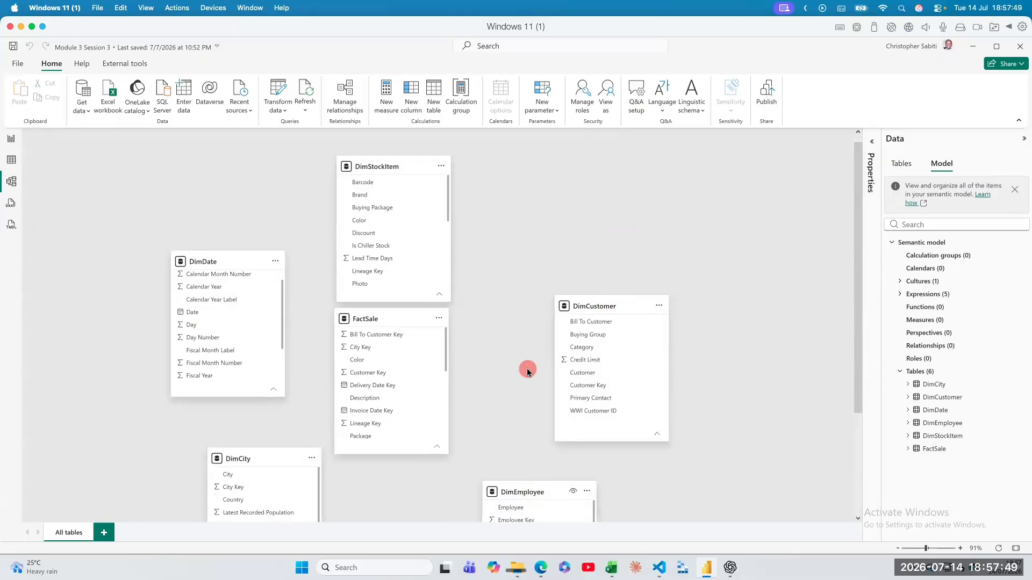
pyautogui.scroll(-3, 526, 366)
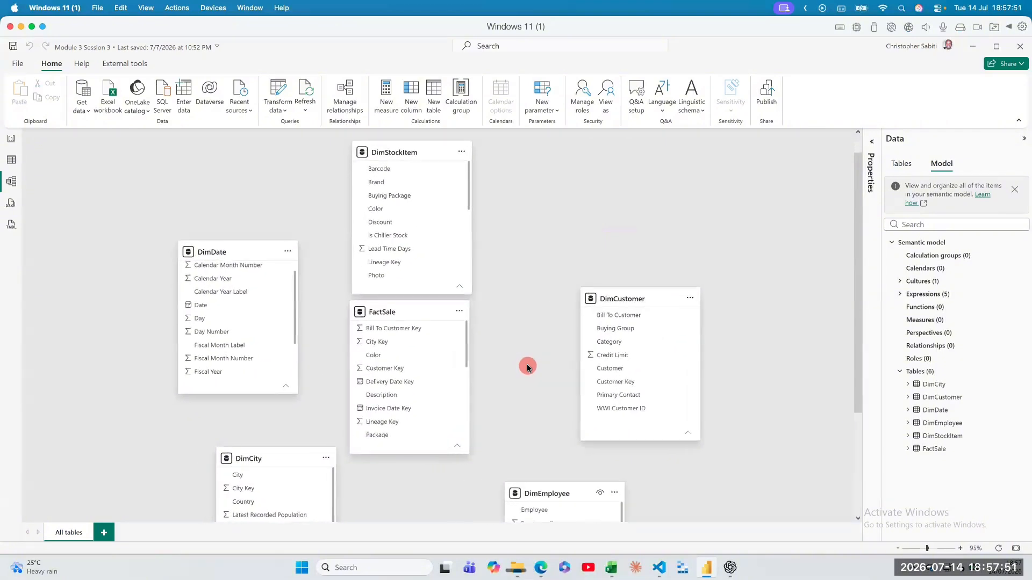
pyautogui.scroll(-1, 526, 367)
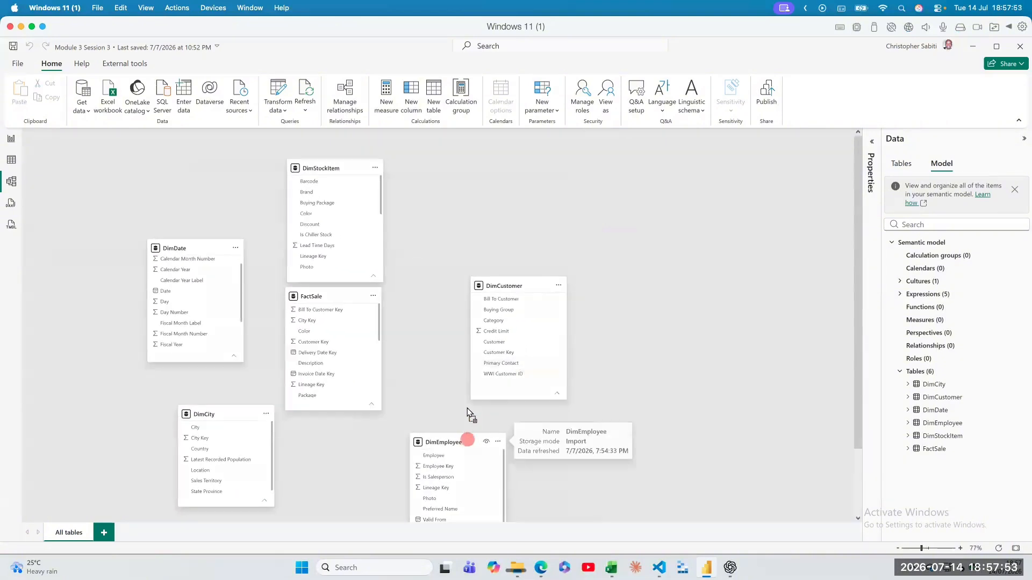
pyautogui.moveTo(468, 437); pyautogui.dragTo(467, 407)
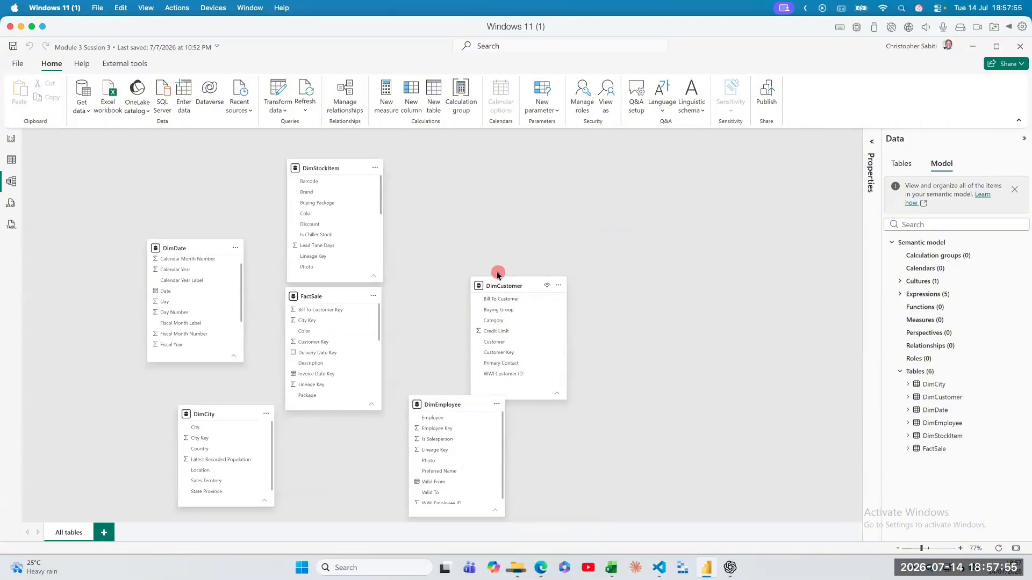
pyautogui.moveTo(519, 293); pyautogui.dragTo(495, 271)
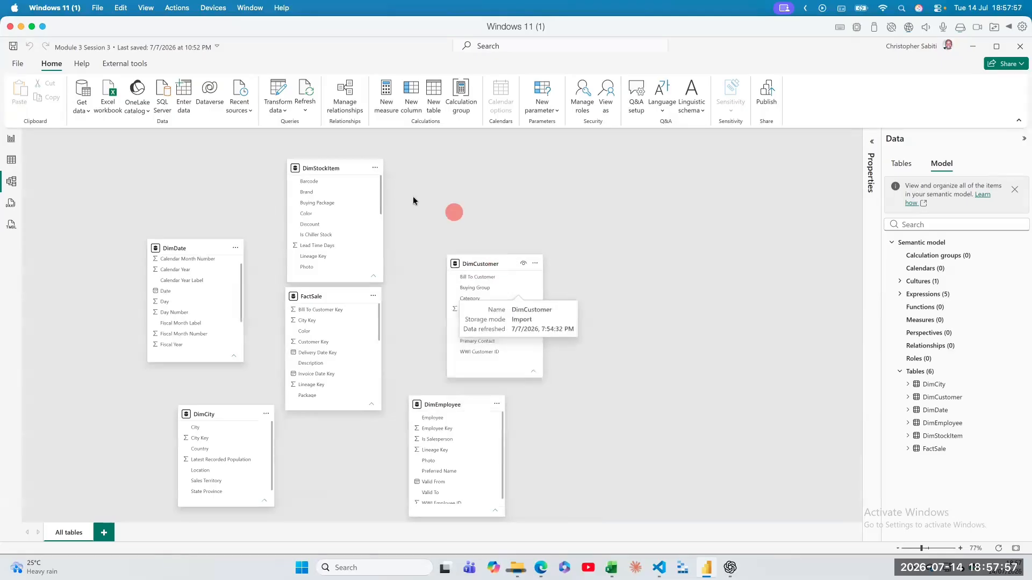
# Step: Space out DimStockItem, FactSale and DimEmployee so that FactSale sits centrally with gaps to the surrounding dimension tables
pyautogui.moveTo(341, 168); pyautogui.dragTo(371, 168)
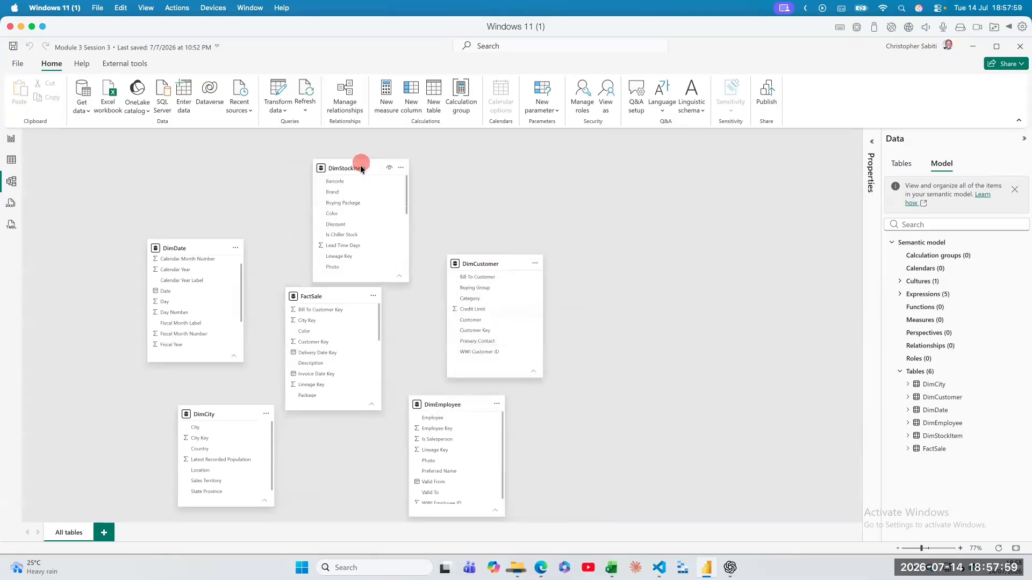
pyautogui.moveTo(341, 299); pyautogui.dragTo(366, 324)
pyautogui.moveTo(466, 409); pyautogui.dragTo(507, 412)
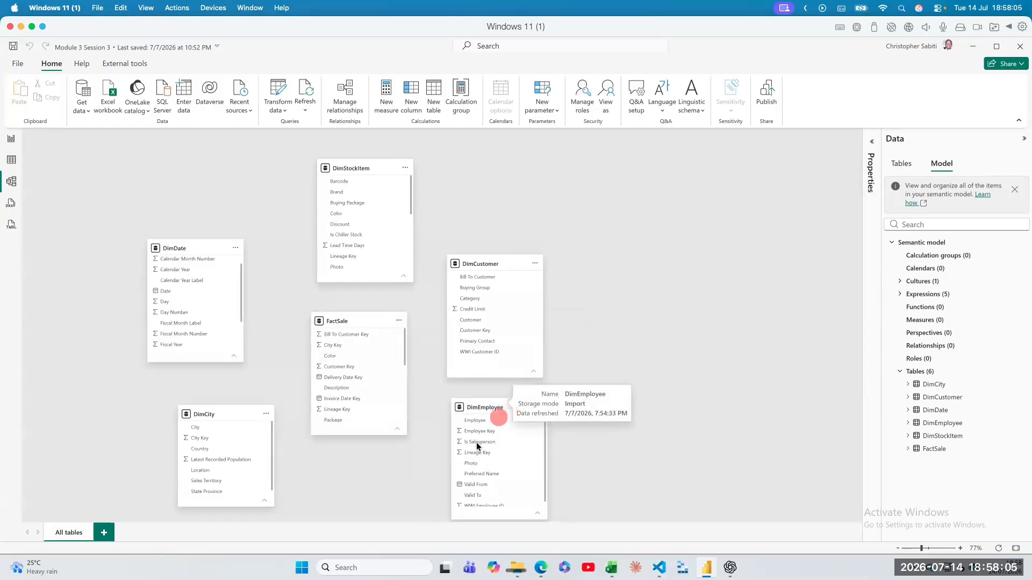
# Step: Collapse the DimEmployee, DimCustomer, DimStockItem, DimDate, DimCity and FactSale cards one by one to their headers
pyautogui.click(537, 513)
pyautogui.click(533, 371)
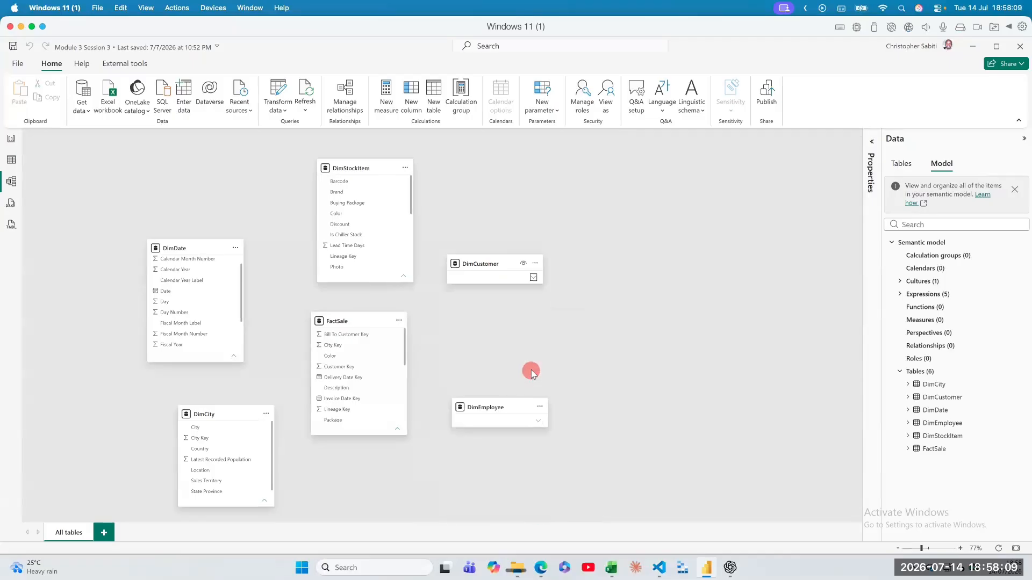
pyautogui.click(400, 277)
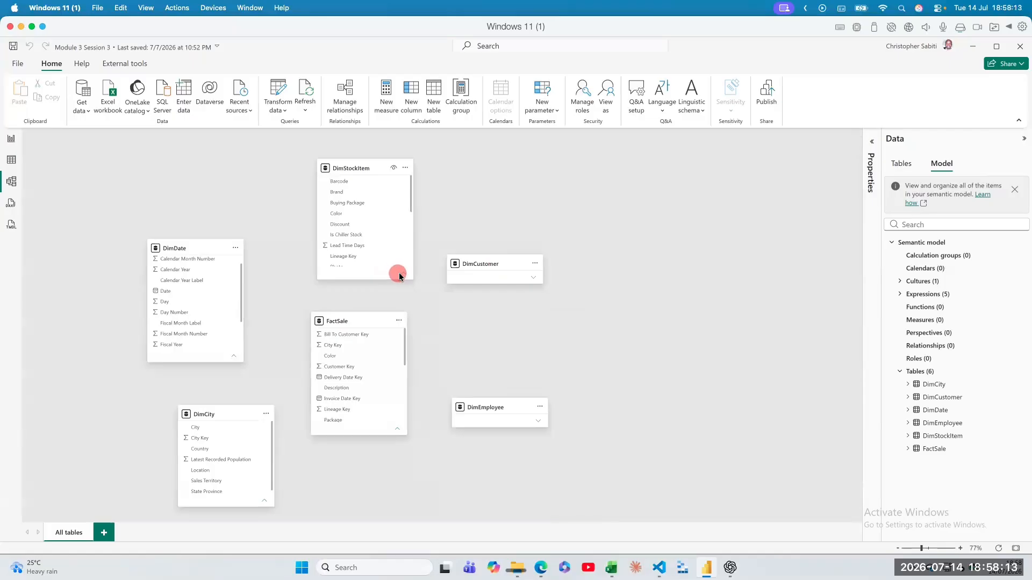
pyautogui.click(399, 276)
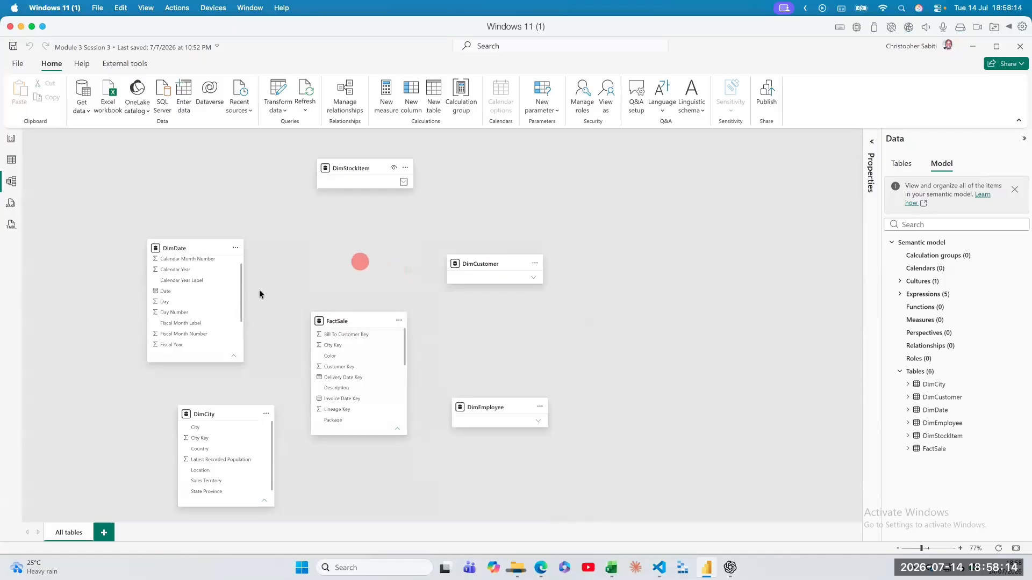
pyautogui.click(228, 358)
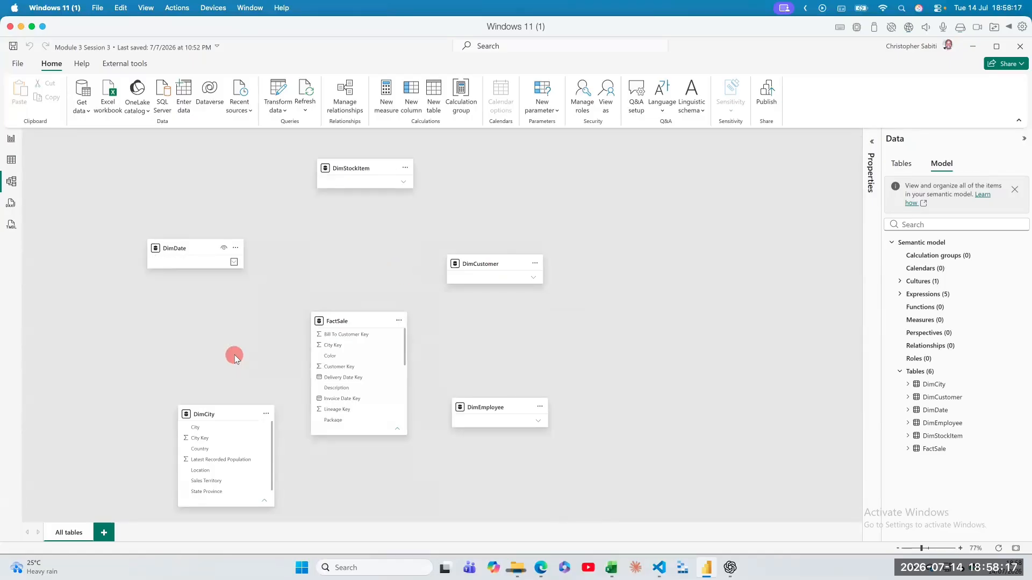
pyautogui.click(264, 500)
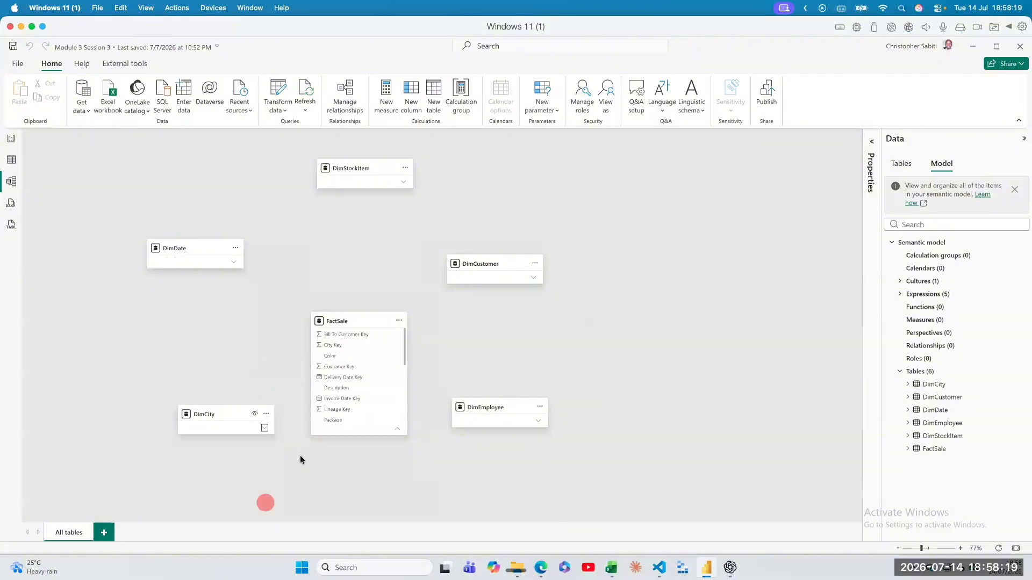
pyautogui.click(397, 430)
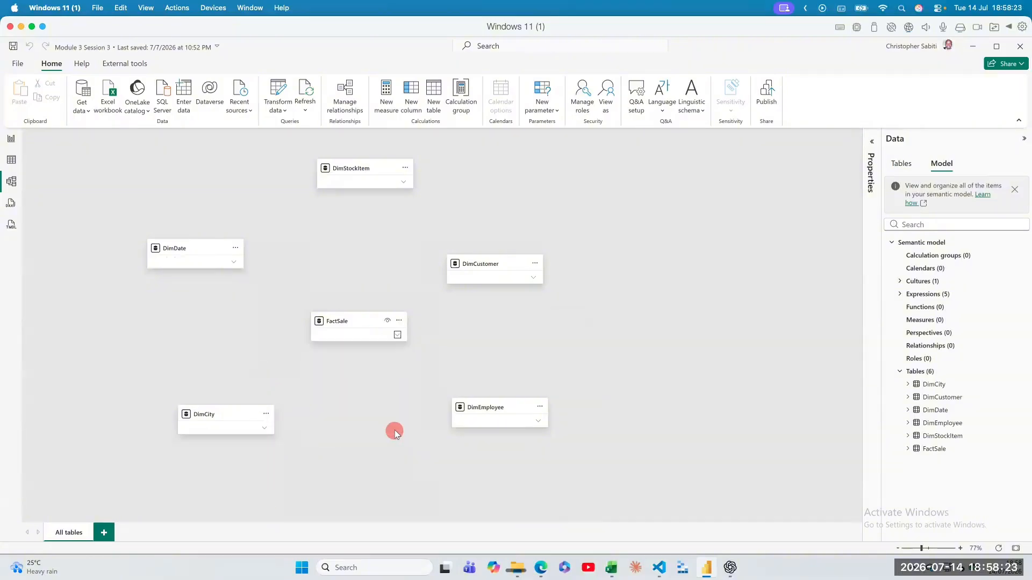
# Step: Expand all table cards at once from FactSale, and collapse all of them again from DimCustomer
pyautogui.rightClick(383, 323)
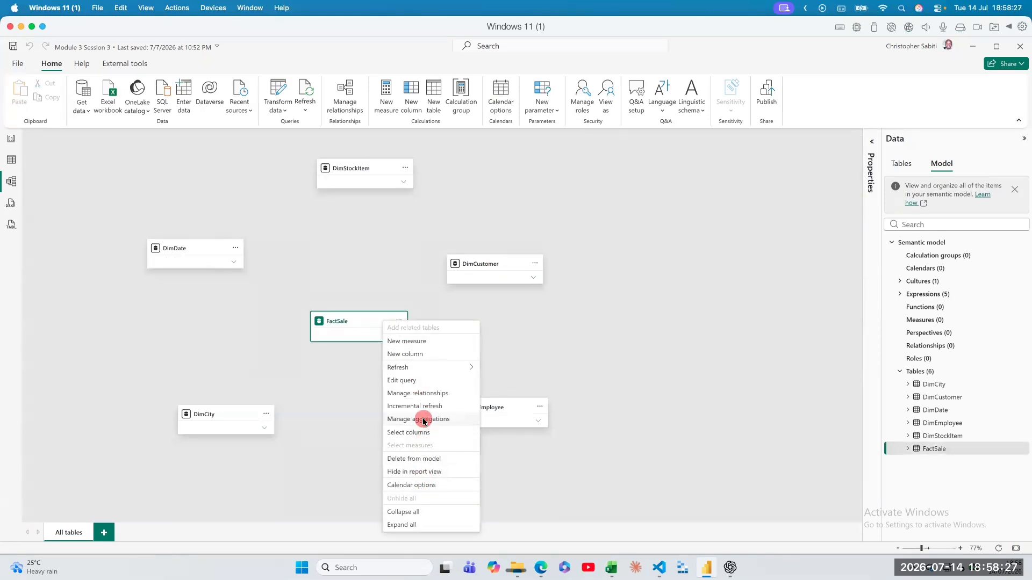
pyautogui.click(399, 525)
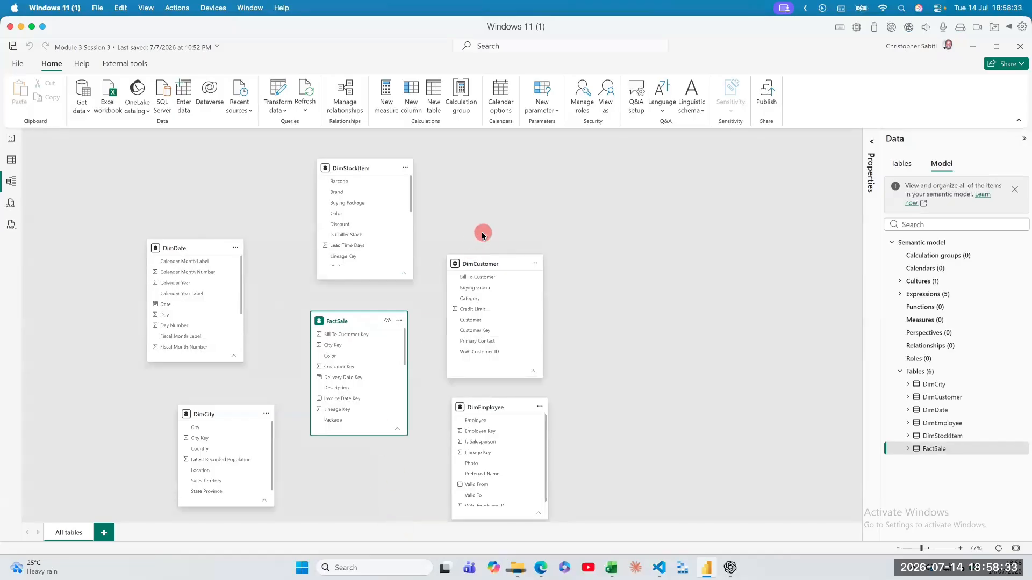
pyautogui.rightClick(487, 263)
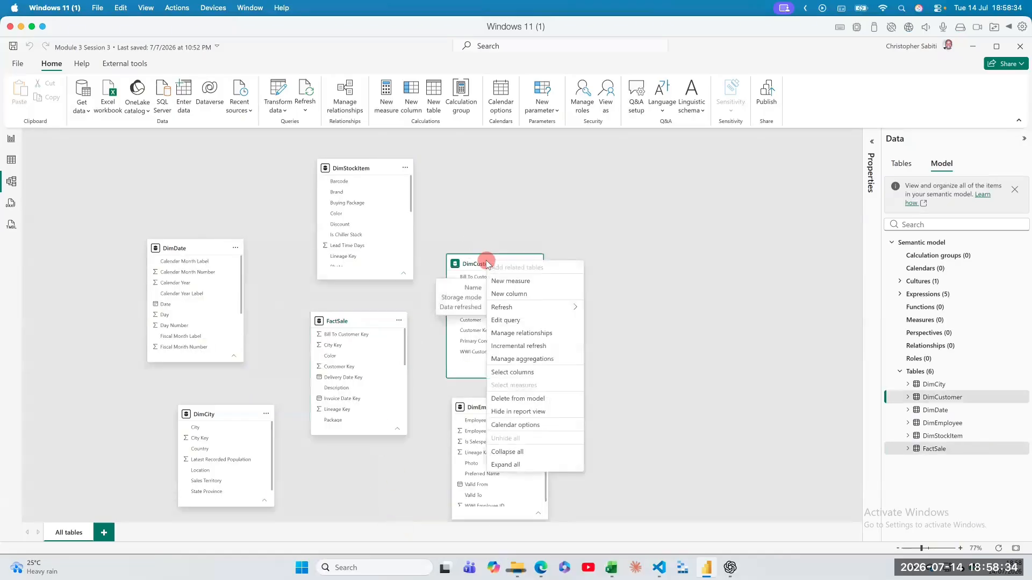
pyautogui.click(519, 452)
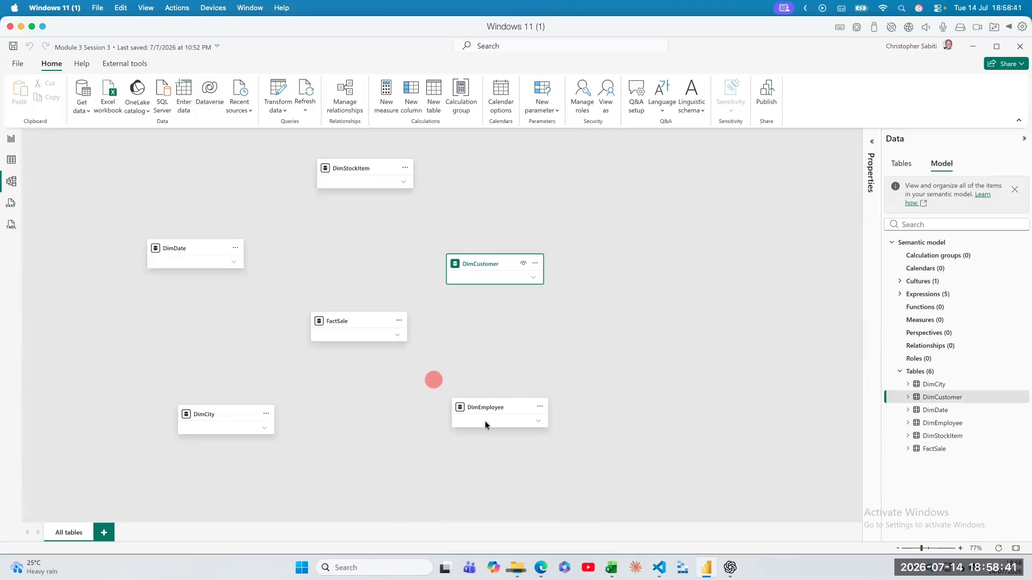
pyautogui.moveTo(488, 406)
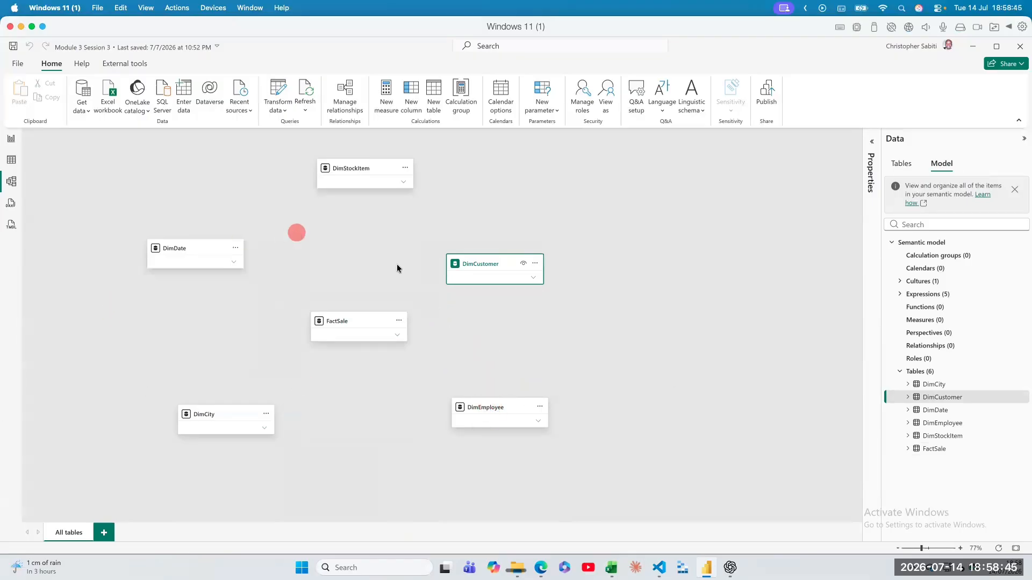
pyautogui.moveTo(272, 410)
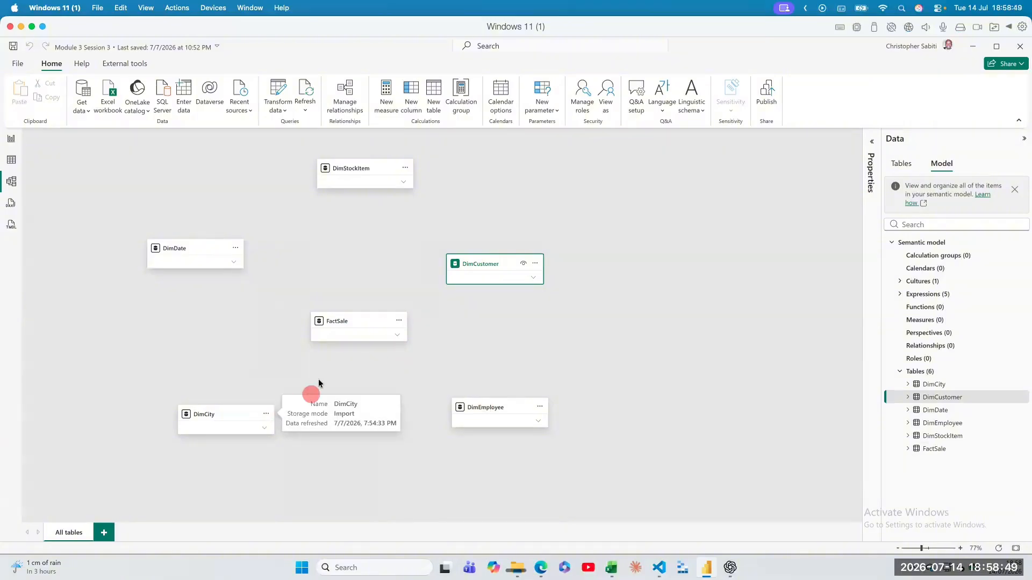
# Step: Expand all table cards from FactSale and bring FactSale's Salesperson Key field into view
pyautogui.rightClick(343, 324)
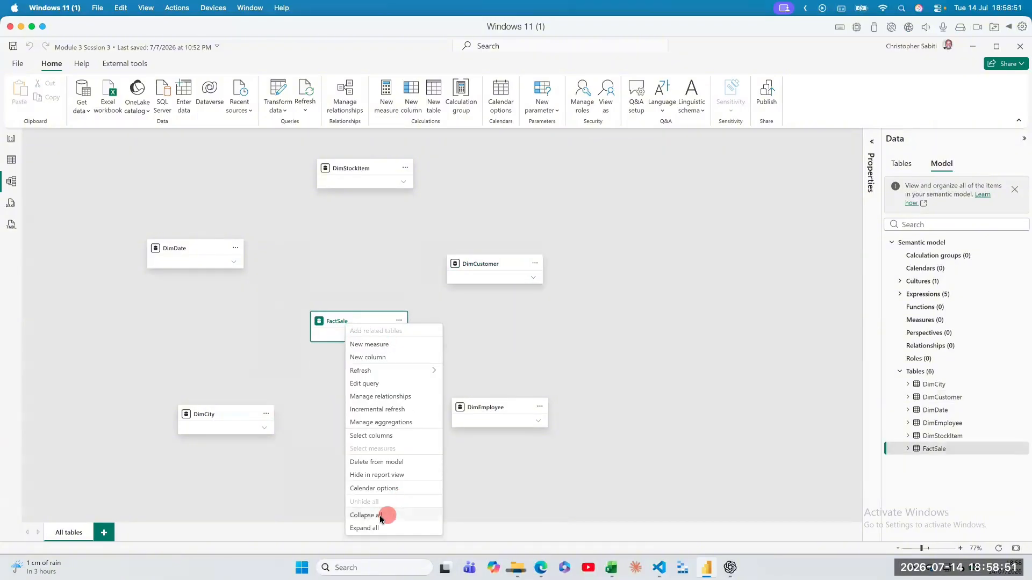
pyautogui.click(366, 528)
pyautogui.click(534, 443)
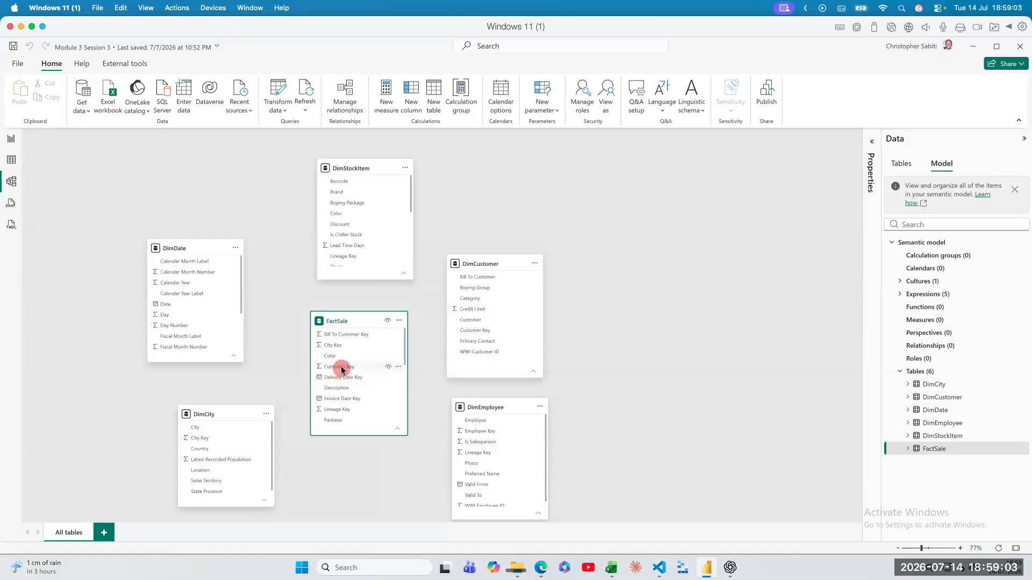
pyautogui.scroll(-3, 344, 371)
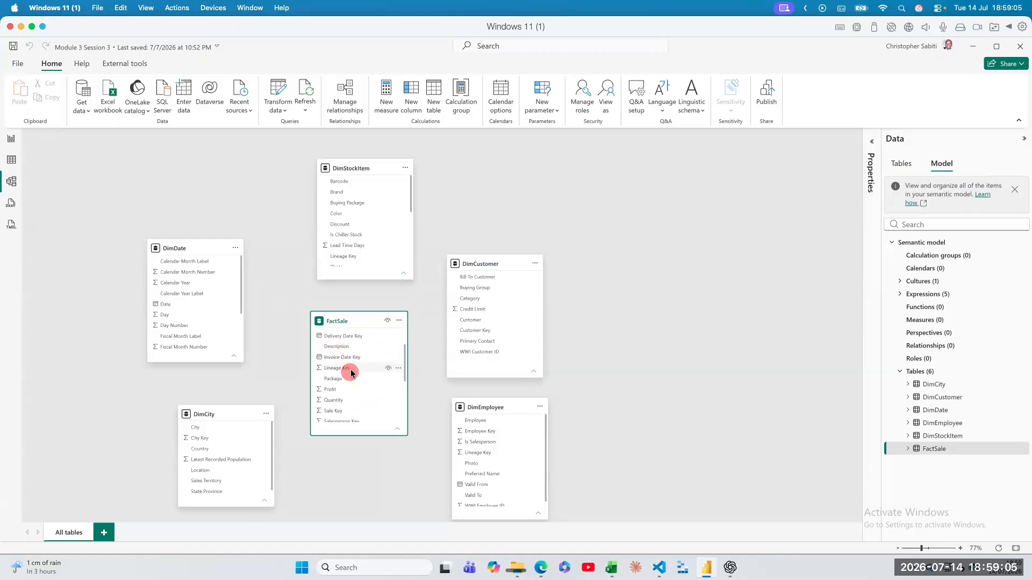
pyautogui.scroll(-1, 352, 373)
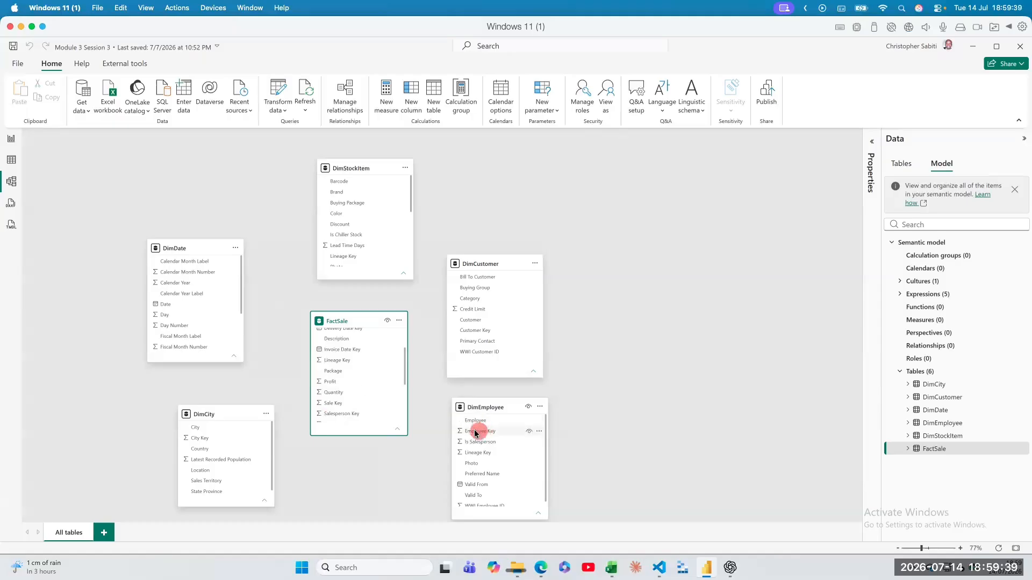
# Step: Start a screen annotation over the model diagram and outline FactSale's Salesperson Key with a red rectangle
pyautogui.press('super+shift+x')
pyautogui.moveTo(61, 137)
pyautogui.mouseDown()
pyautogui.moveTo(350, 301)
pyautogui.moveTo(601, 482)
pyautogui.moveTo(645, 532)
pyautogui.mouseUp()
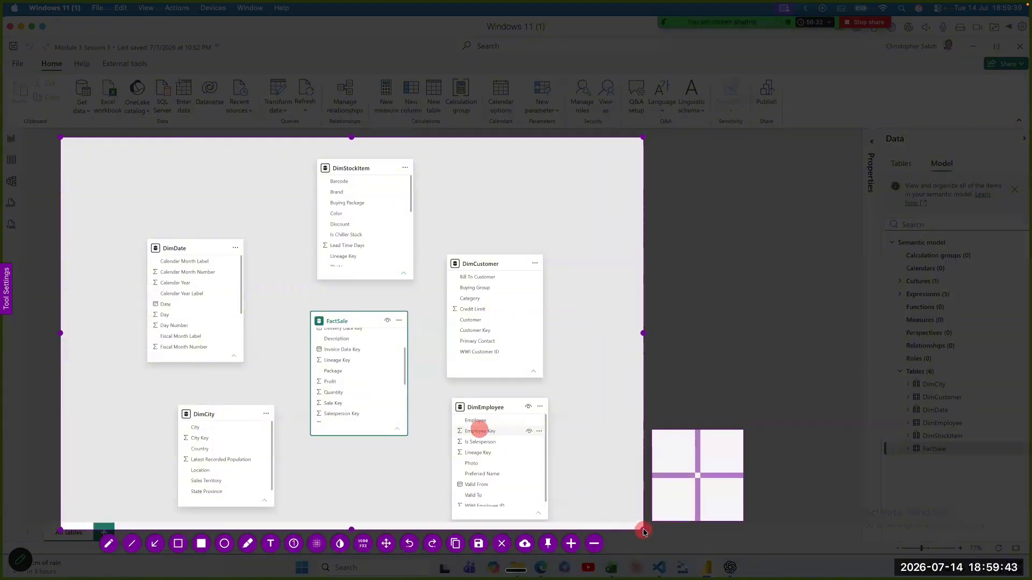
pyautogui.click(177, 543)
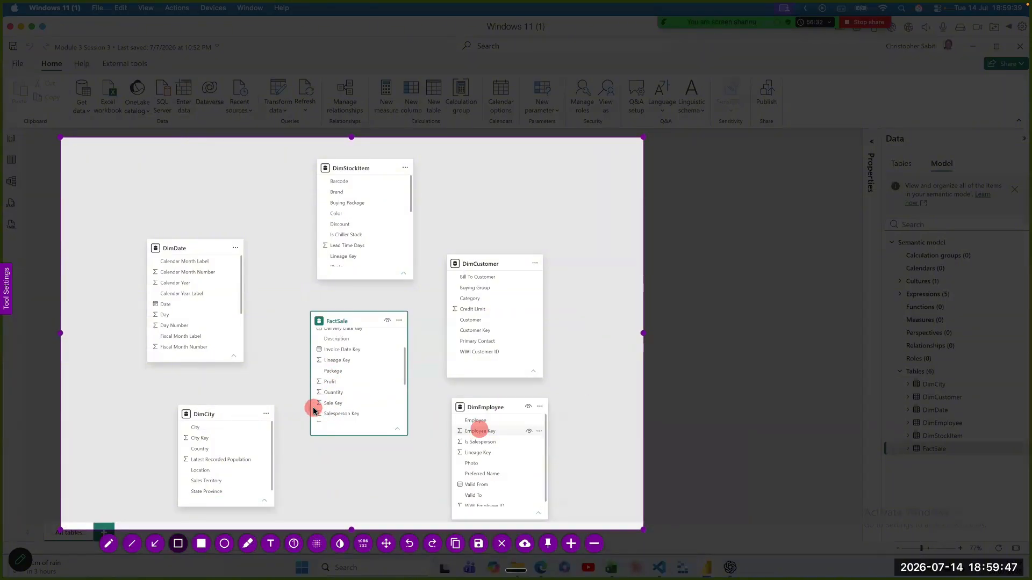
pyautogui.moveTo(313, 409); pyautogui.dragTo(357, 422)
pyautogui.rightClick(358, 420)
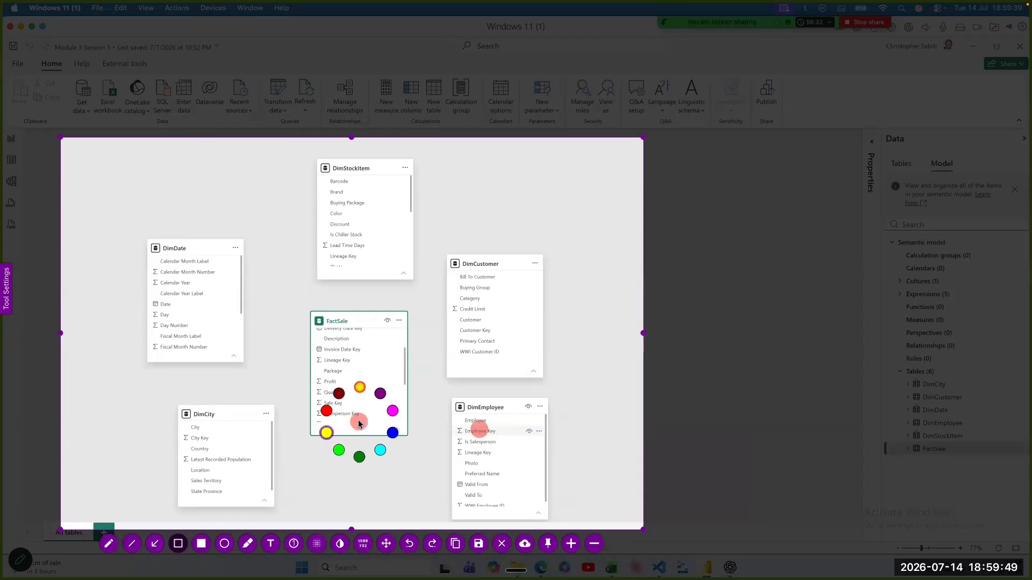
pyautogui.click(327, 412)
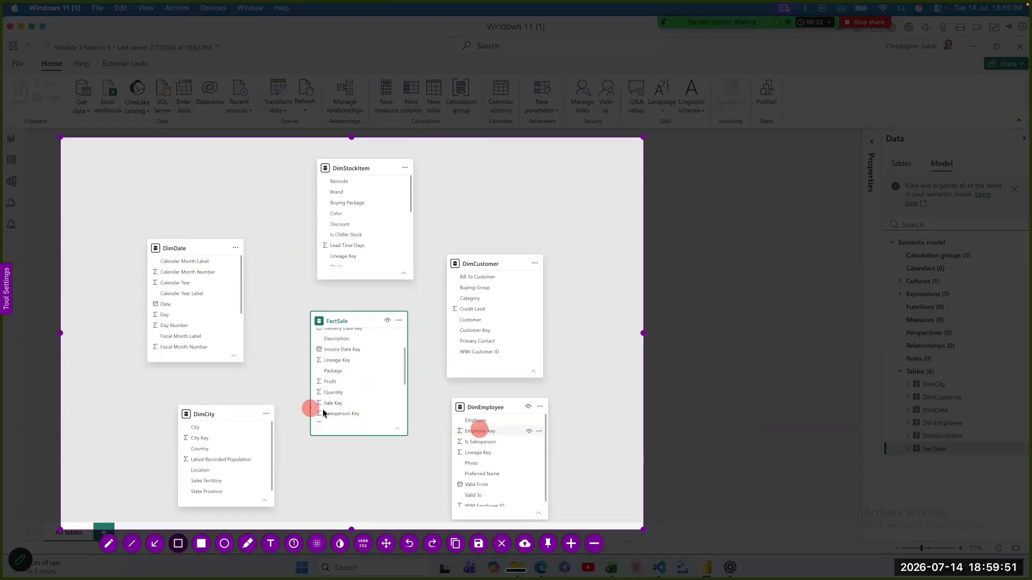
pyautogui.moveTo(310, 408); pyautogui.dragTo(378, 419)
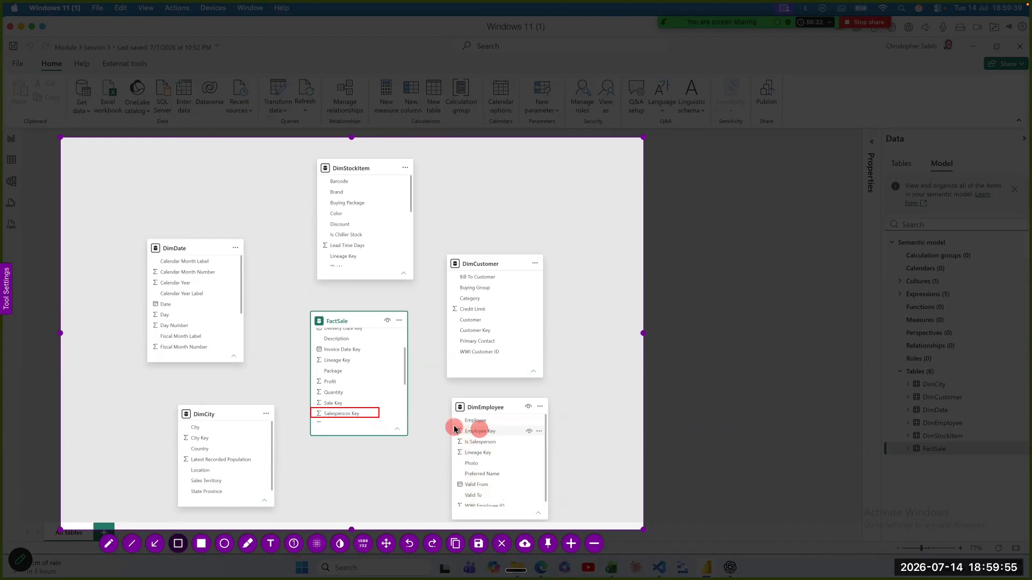
# Step: Outline DimEmployee's Employee Key with a red rectangle and draw a red arrow to it from Salesperson Key
pyautogui.moveTo(454, 427); pyautogui.dragTo(515, 436)
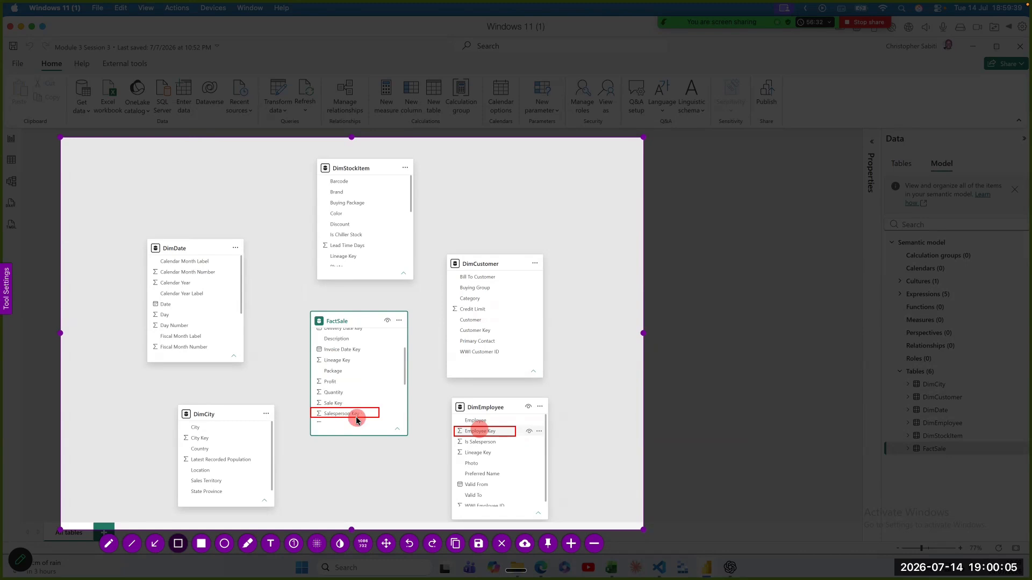
pyautogui.press('a')
pyautogui.moveTo(378, 416); pyautogui.dragTo(458, 433)
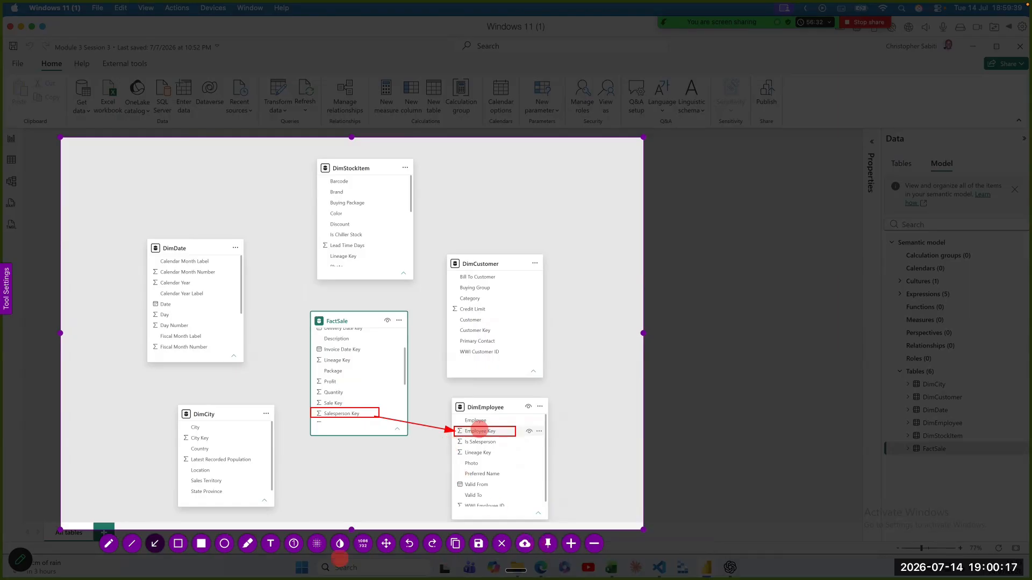
# Step: Put the numbered marker 1 at the arrow's Employee Key end and sketch a freehand asterisk at its Salesperson Key end
pyautogui.click(295, 545)
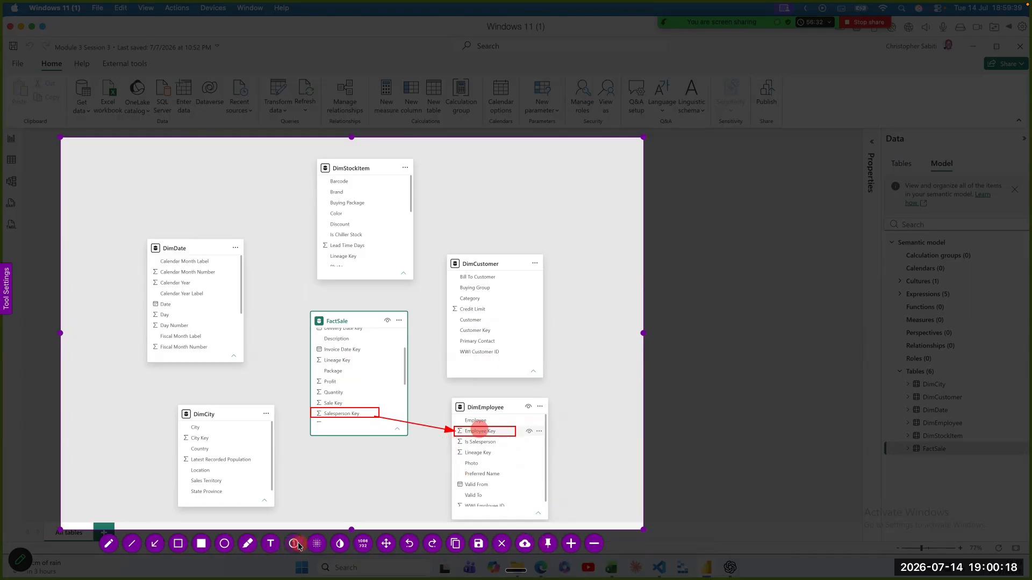
pyautogui.click(445, 439)
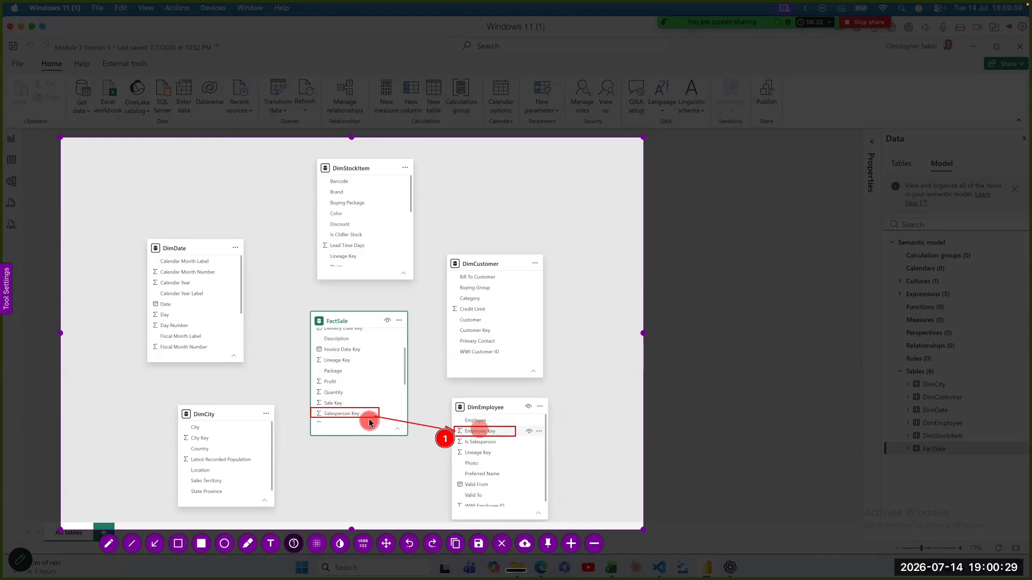
pyautogui.click(107, 544)
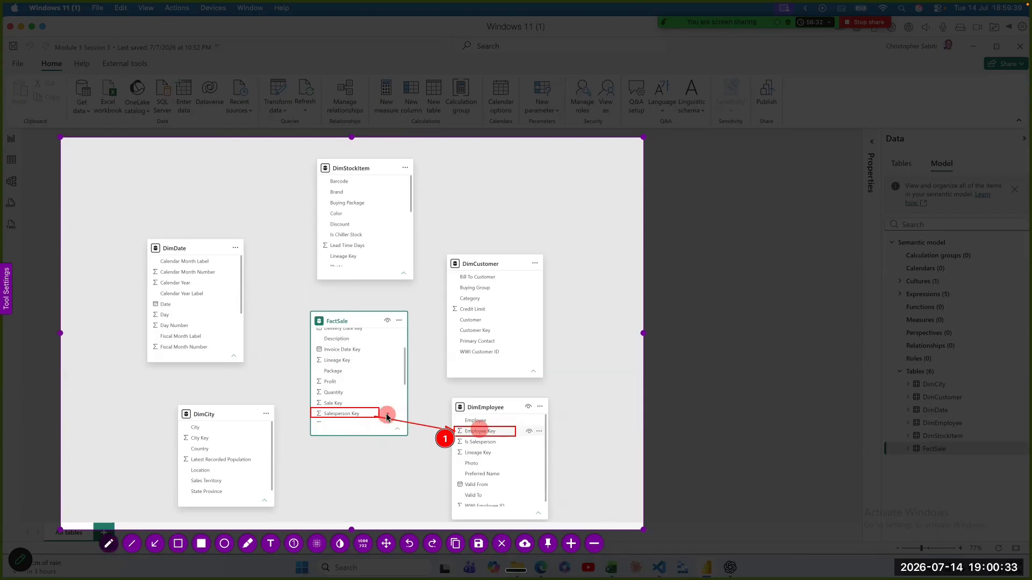
pyautogui.moveTo(386, 417)
pyautogui.mouseDown()
pyautogui.moveTo(376, 424)
pyautogui.moveTo(387, 423)
pyautogui.mouseUp()
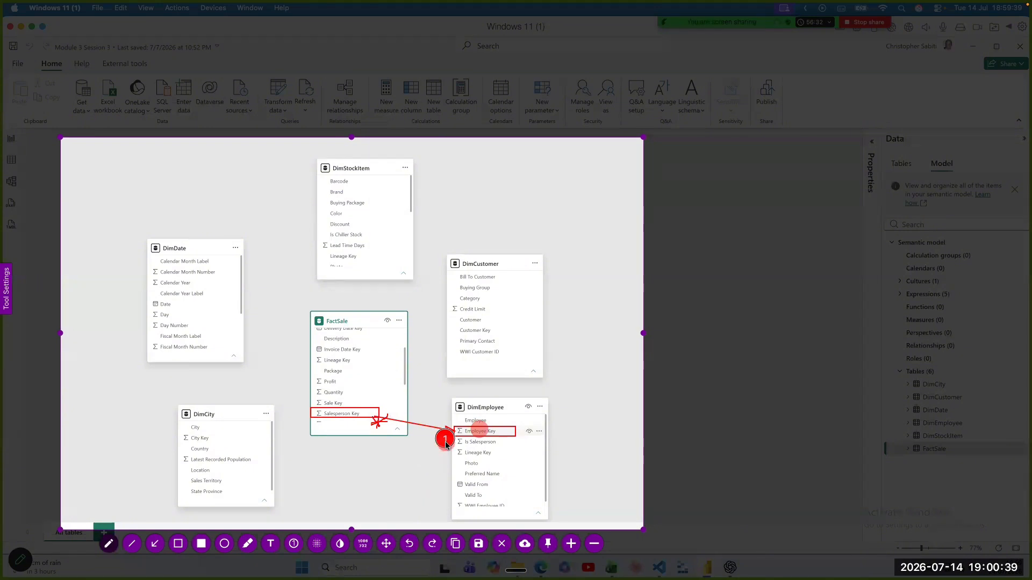
# Step: Add freehand red strokes at the asterisk and near marker 1, and close the screen annotation
pyautogui.click(385, 428)
pyautogui.moveTo(384, 426)
pyautogui.mouseDown()
pyautogui.moveTo(382, 415)
pyautogui.moveTo(376, 423)
pyautogui.moveTo(388, 413)
pyautogui.mouseUp()
pyautogui.moveTo(440, 425); pyautogui.dragTo(444, 431)
pyautogui.press('Escape')
pyautogui.press('Escape')
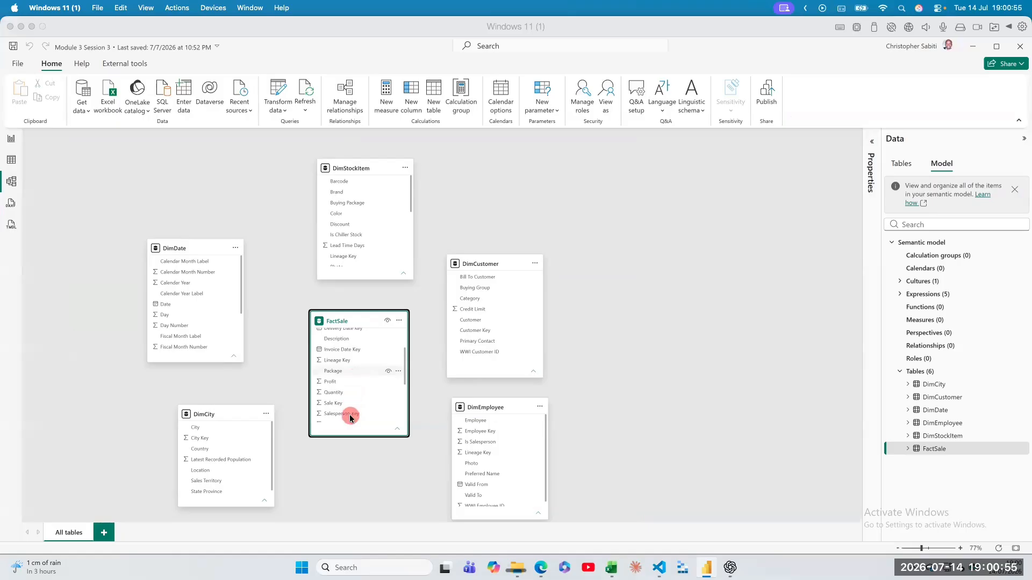
# Step: Start a relationship from FactSale's Salesperson Key to DimEmployee and choose Employee Key as the matching column
pyautogui.moveTo(350, 416); pyautogui.dragTo(490, 454)
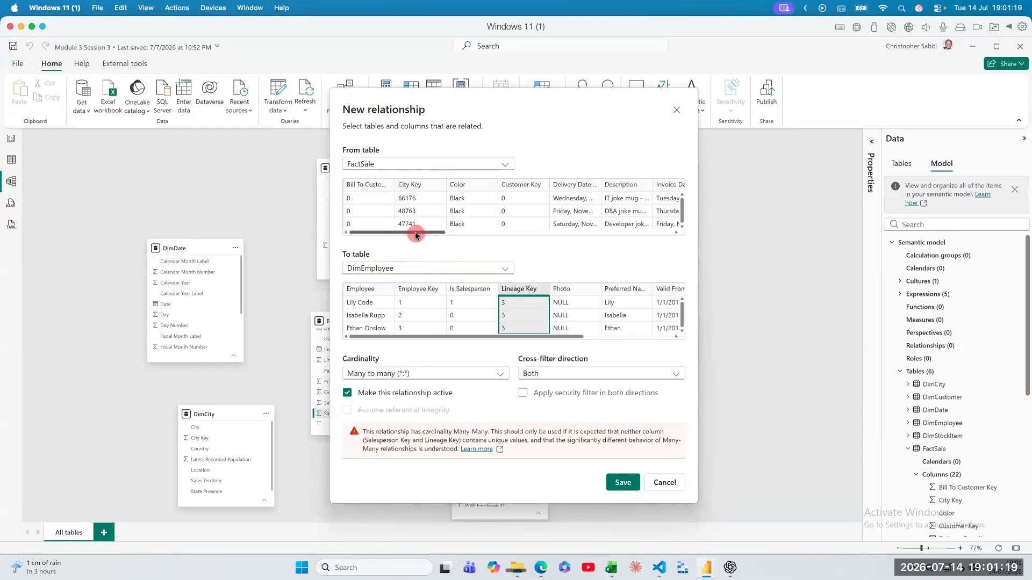
pyautogui.moveTo(415, 231); pyautogui.dragTo(548, 231)
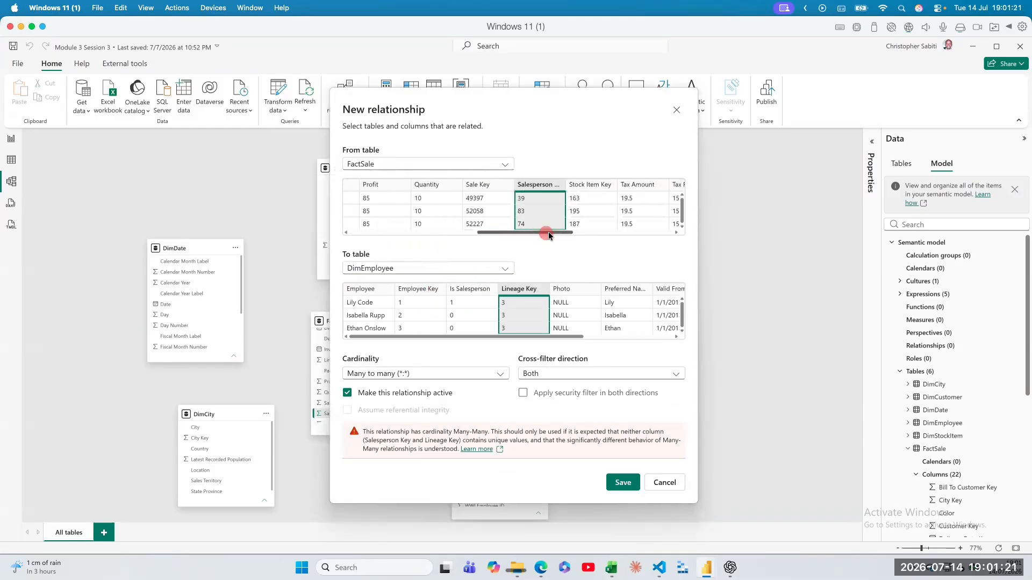
pyautogui.click(530, 208)
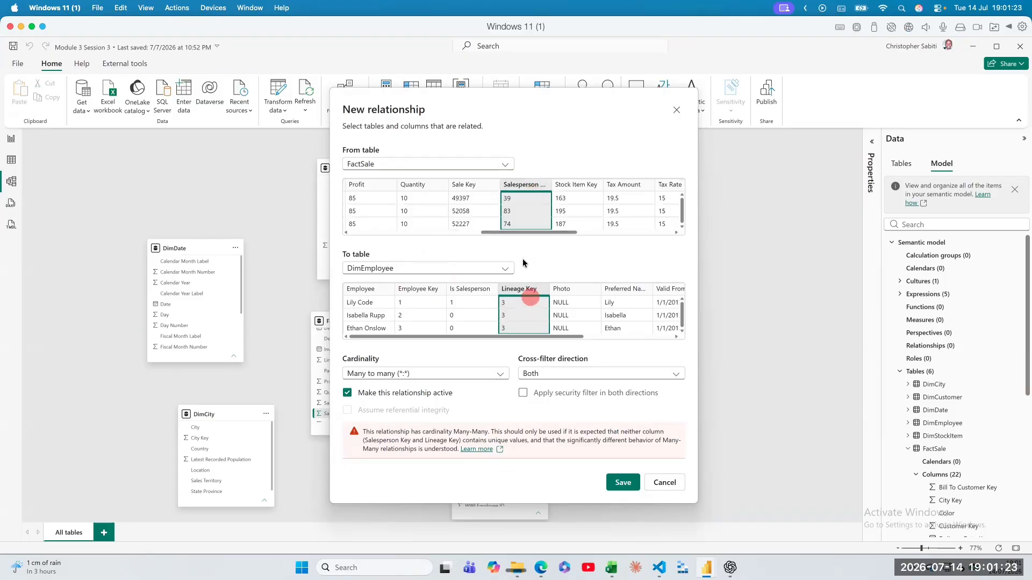
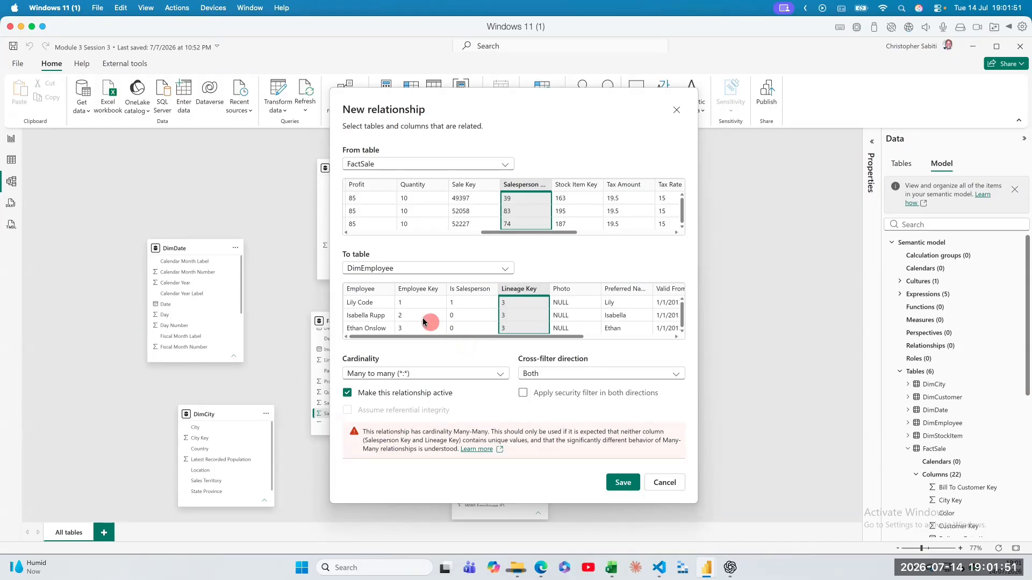
pyautogui.click(419, 291)
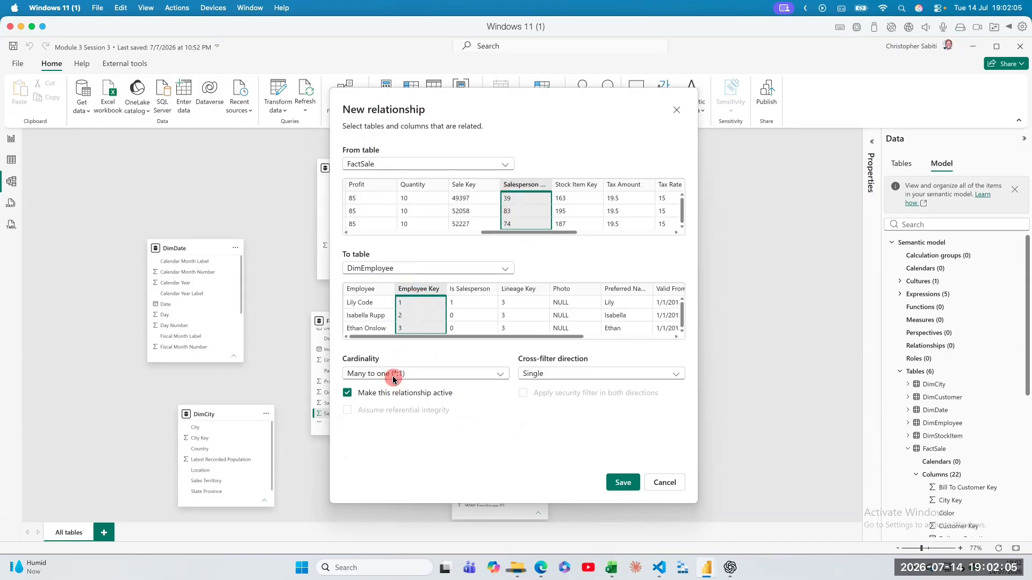
# Step: Show the relationship's cardinality options and start a screen annotation framing the area around them
pyautogui.click(406, 376)
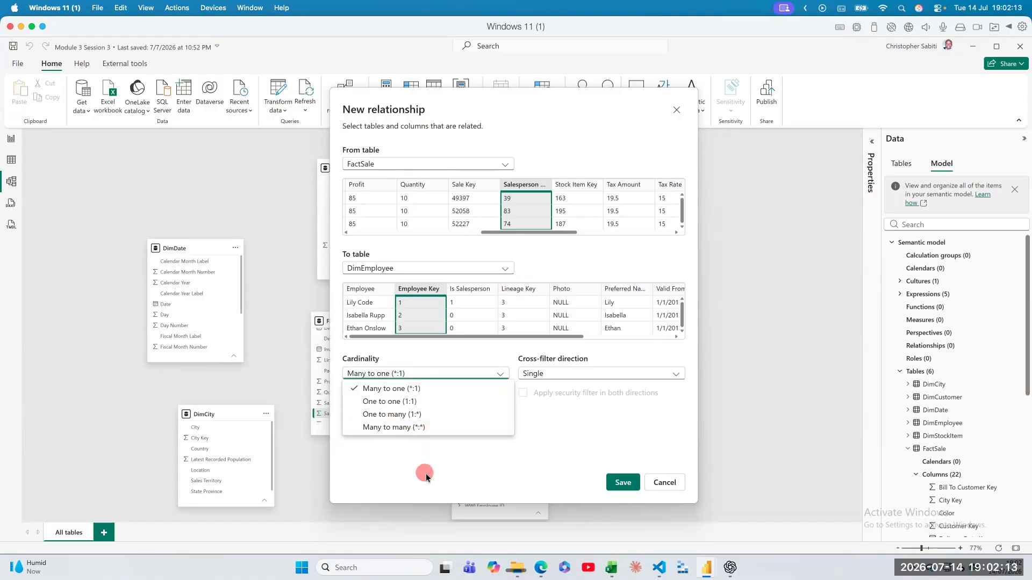
pyautogui.press('super+shift+x')
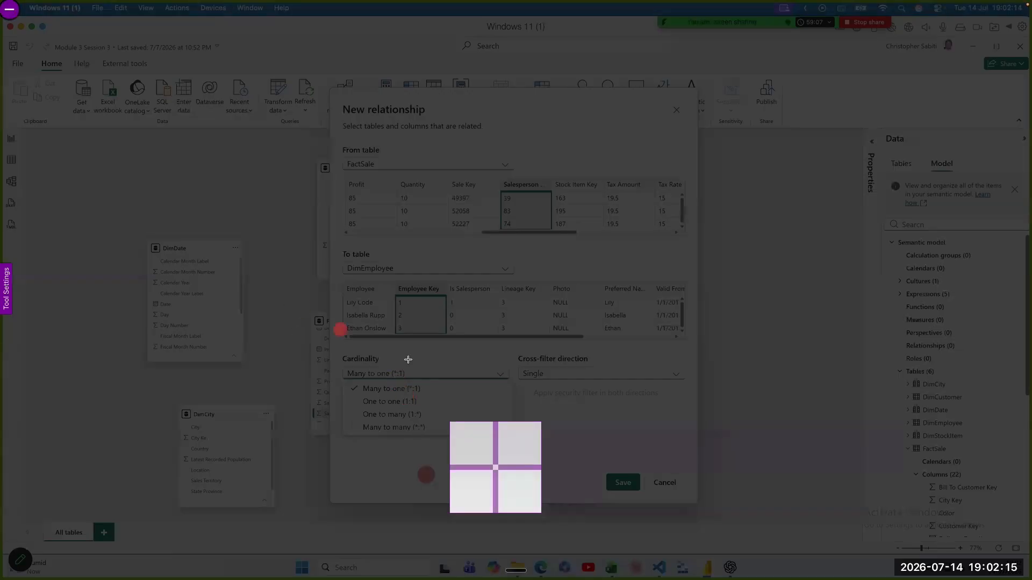
pyautogui.moveTo(262, 290); pyautogui.dragTo(473, 393)
pyautogui.rightClick(474, 394)
pyautogui.moveTo(260, 275)
pyautogui.mouseDown()
pyautogui.moveTo(541, 438)
pyautogui.moveTo(580, 477)
pyautogui.mouseUp()
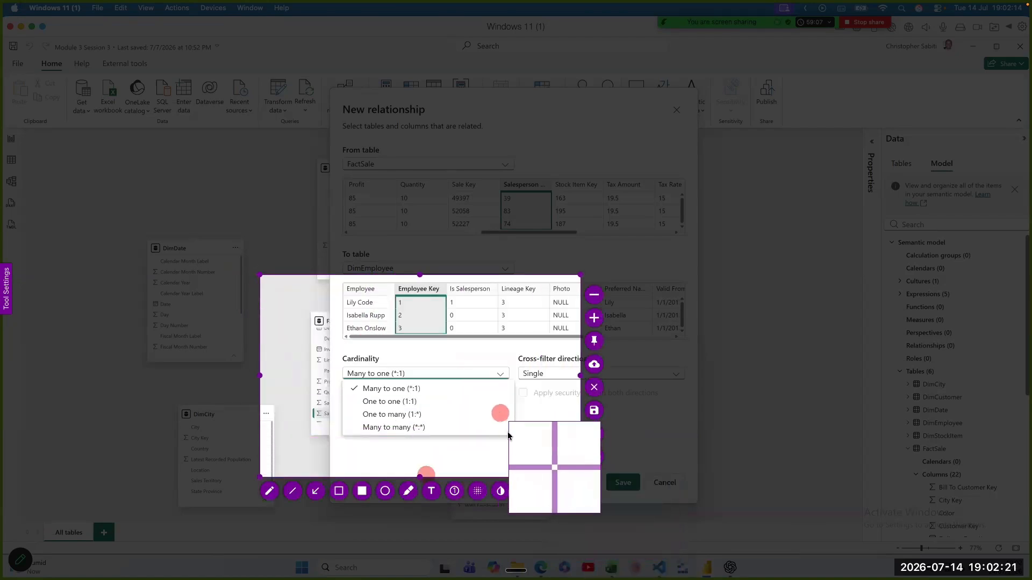
# Step: Point numbered marker 1 at Many to one and marker 2 at One to many, copy the annotated full screen, and dismiss the cardinality options
pyautogui.click(454, 490)
pyautogui.moveTo(501, 363); pyautogui.dragTo(425, 386)
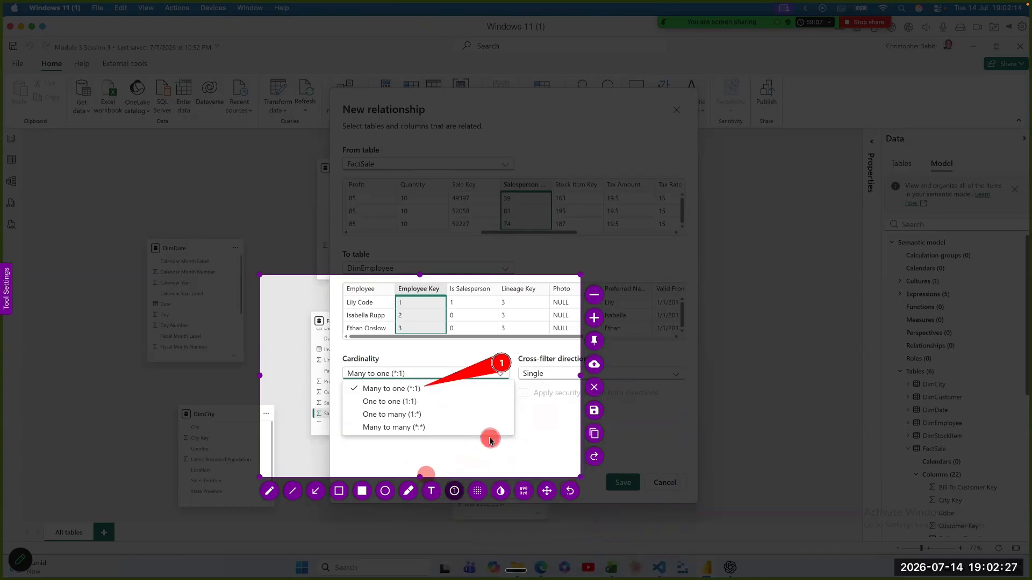
pyautogui.moveTo(499, 446)
pyautogui.mouseDown()
pyautogui.moveTo(420, 416)
pyautogui.moveTo(422, 429)
pyautogui.mouseUp()
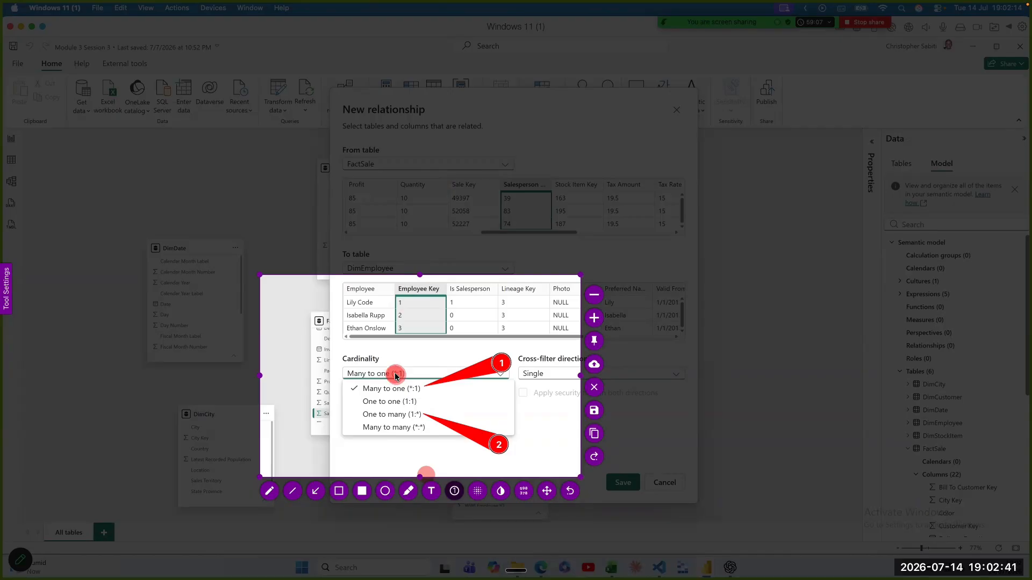
pyautogui.press('super+a')
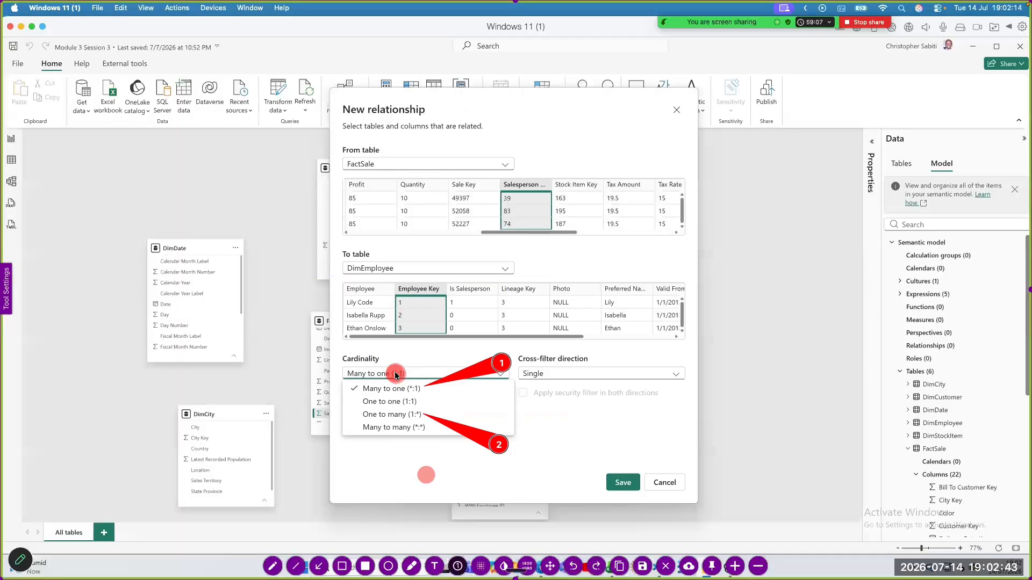
pyautogui.press('super+c')
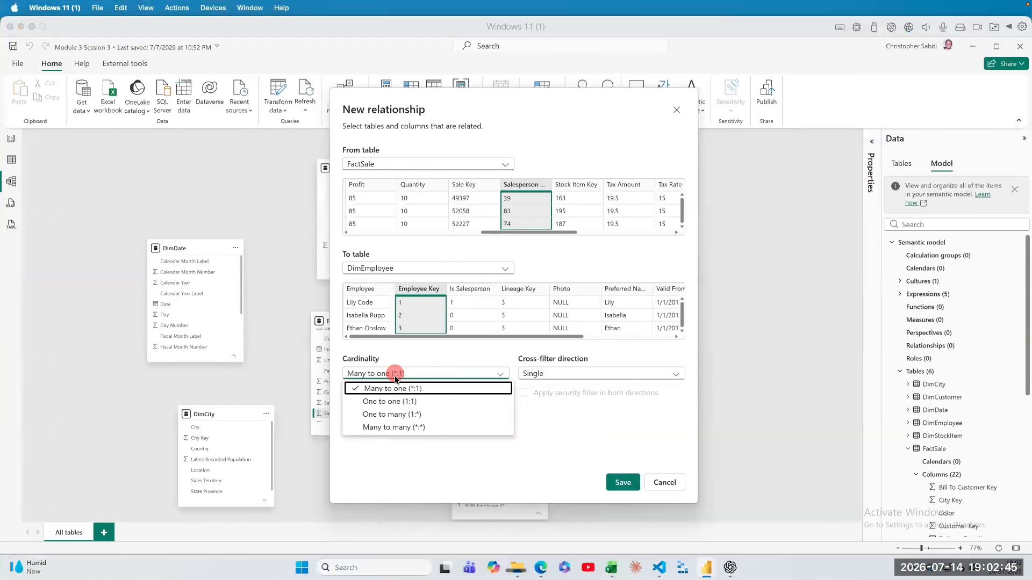
pyautogui.click(478, 447)
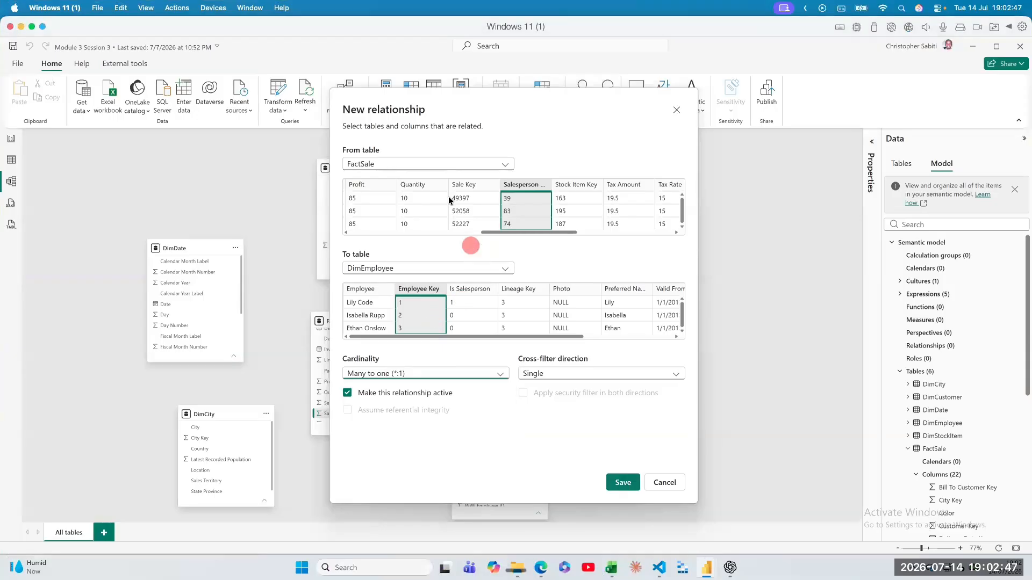
# Step: Swap the relationship's tables so that DimEmployee is the From table and FactSale is the To table
pyautogui.click(482, 166)
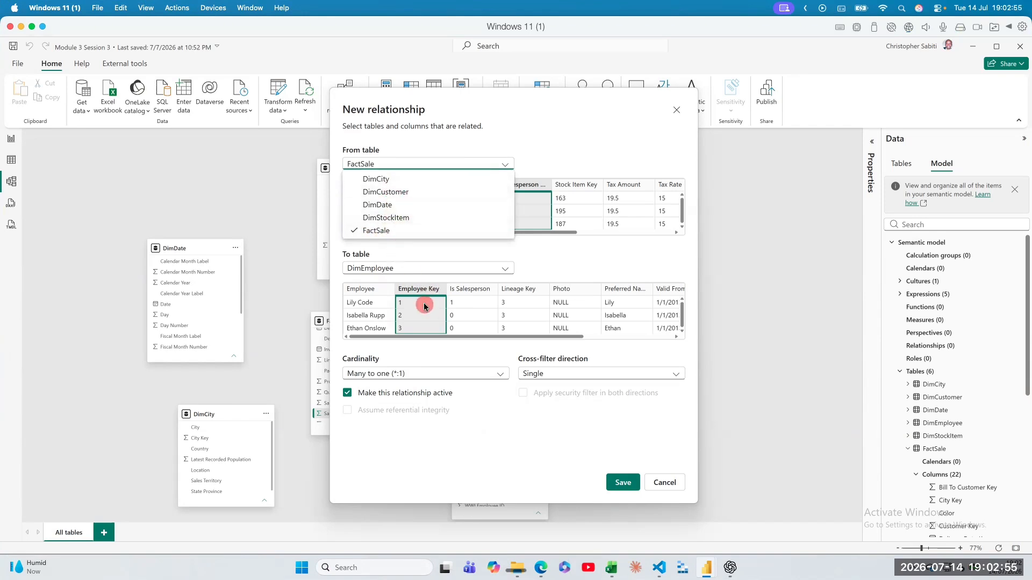
pyautogui.click(464, 273)
pyautogui.click(412, 271)
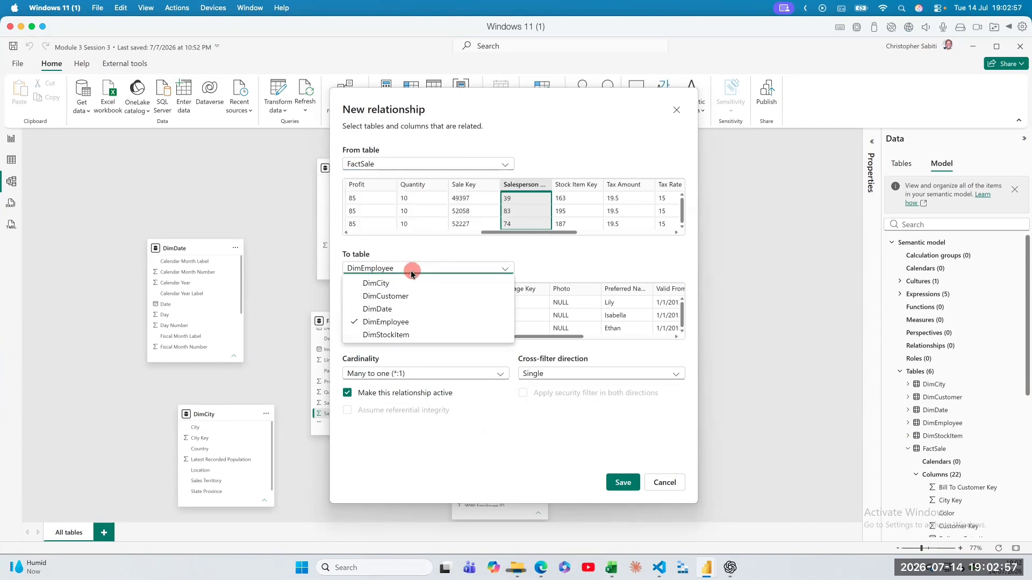
pyautogui.click(403, 284)
pyautogui.click(421, 166)
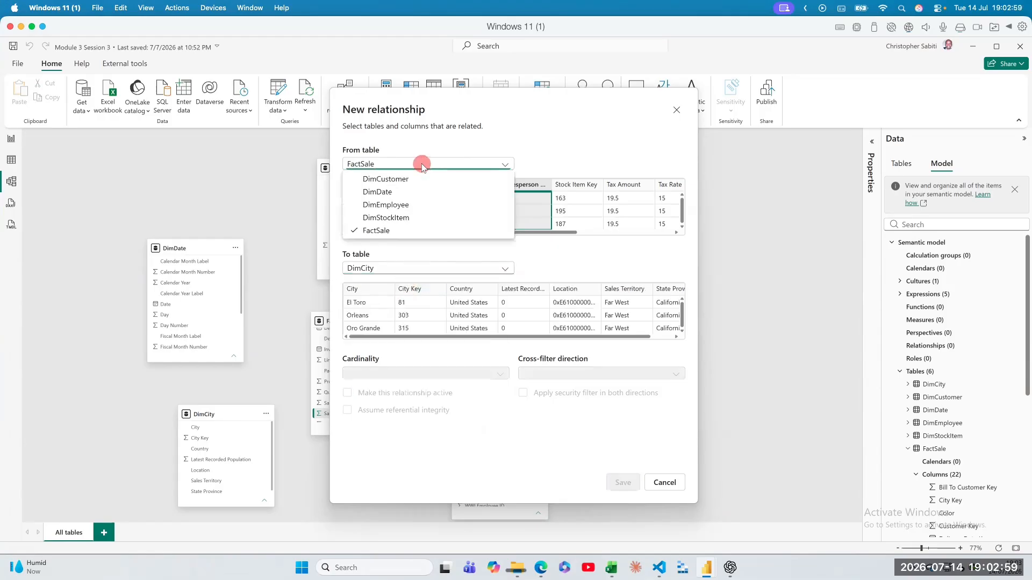
pyautogui.click(397, 204)
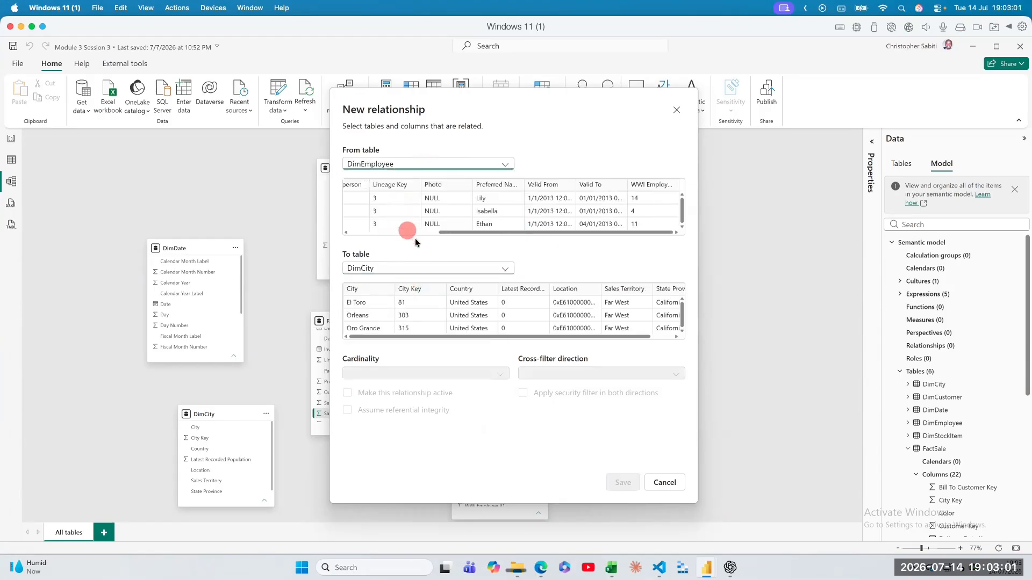
pyautogui.click(424, 268)
pyautogui.click(398, 334)
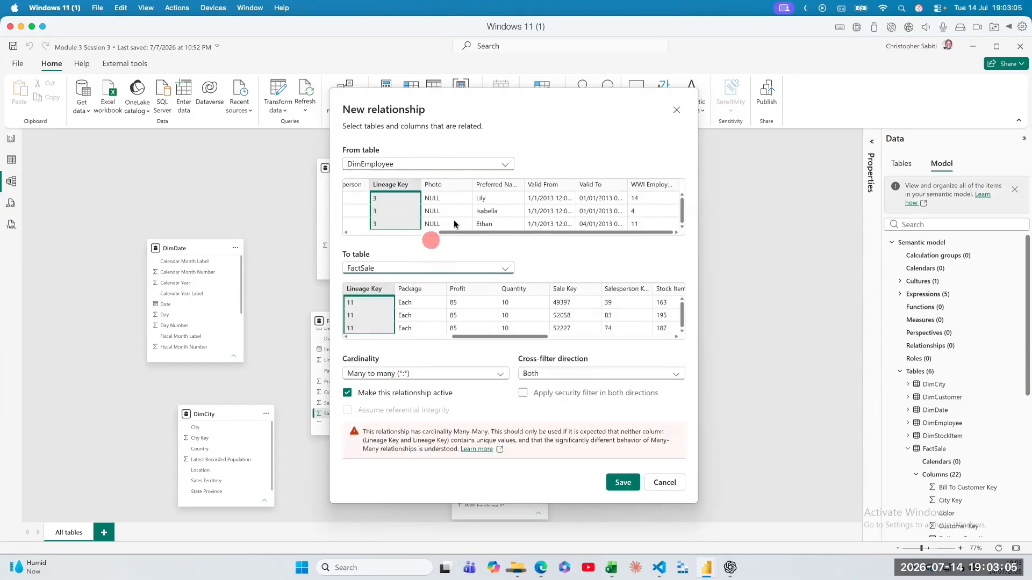
# Step: Match DimEmployee's Employee Key column with FactSale's Salesperson Key column in the relationship
pyautogui.moveTo(560, 231); pyautogui.dragTo(377, 237)
pyautogui.click(411, 185)
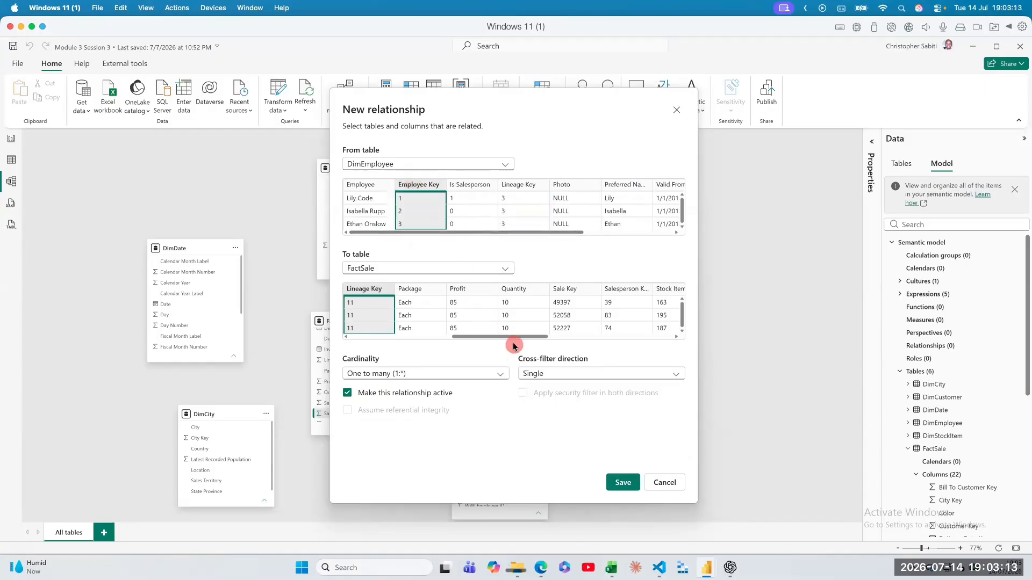
pyautogui.moveTo(512, 337); pyautogui.dragTo(544, 338)
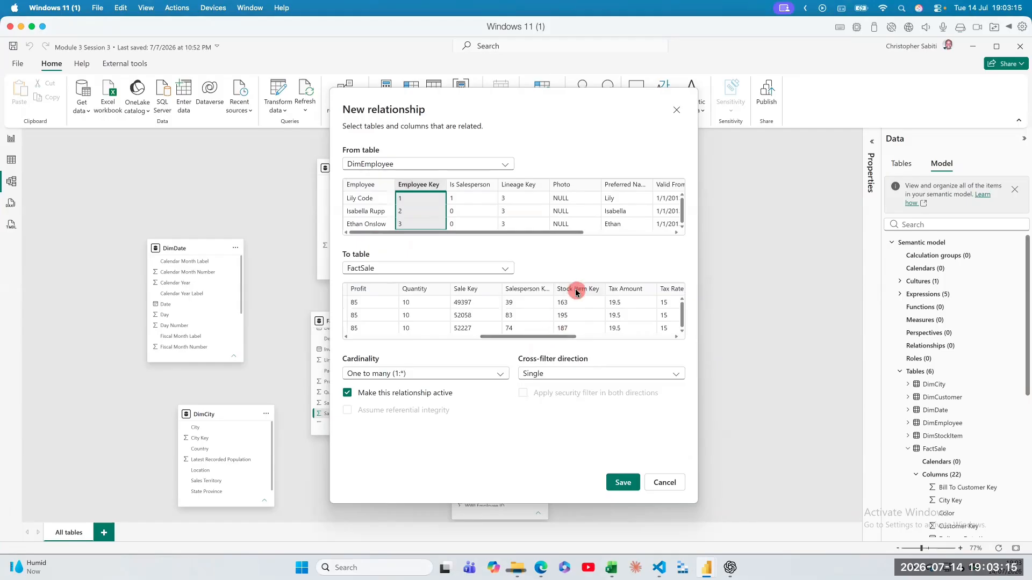
pyautogui.click(513, 291)
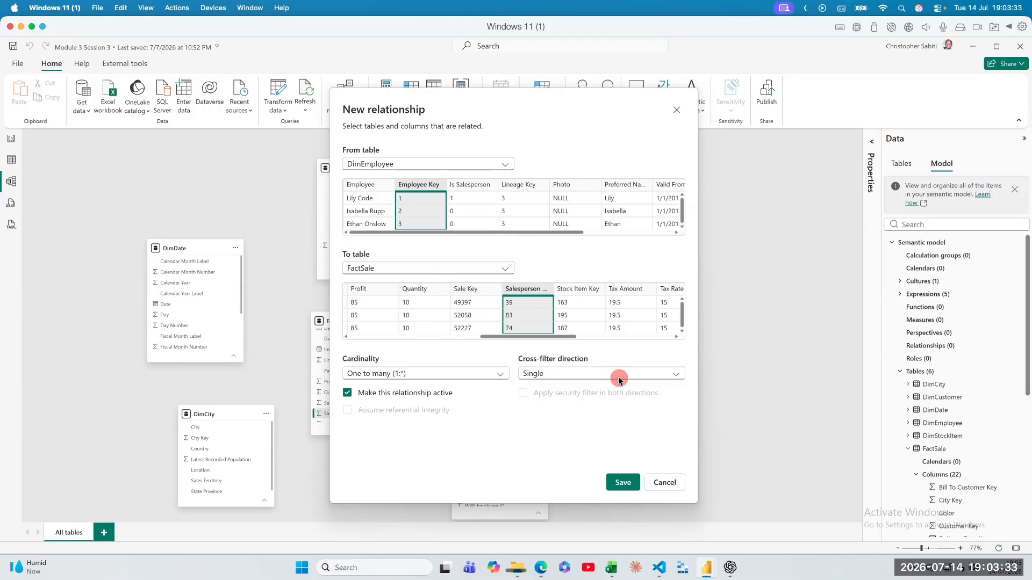
# Step: Review the cross-filter direction options, keep Single, and save the relationship
pyautogui.click(583, 377)
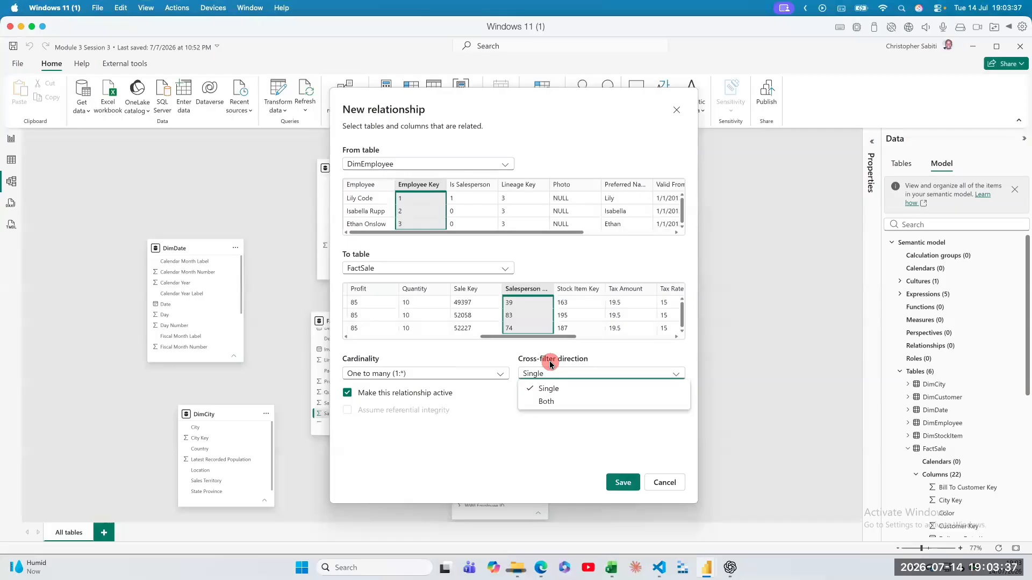
pyautogui.click(603, 359)
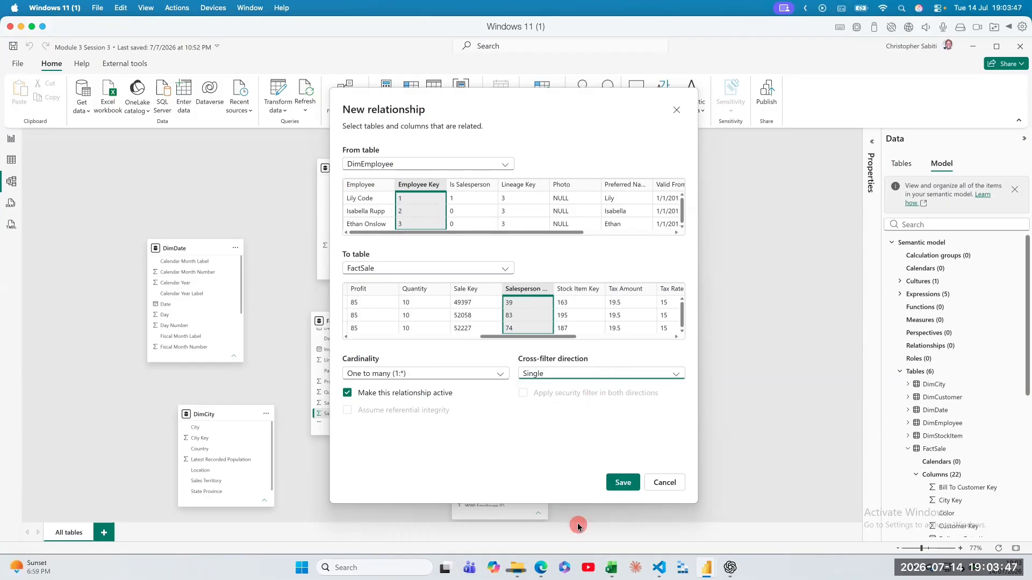
pyautogui.click(621, 484)
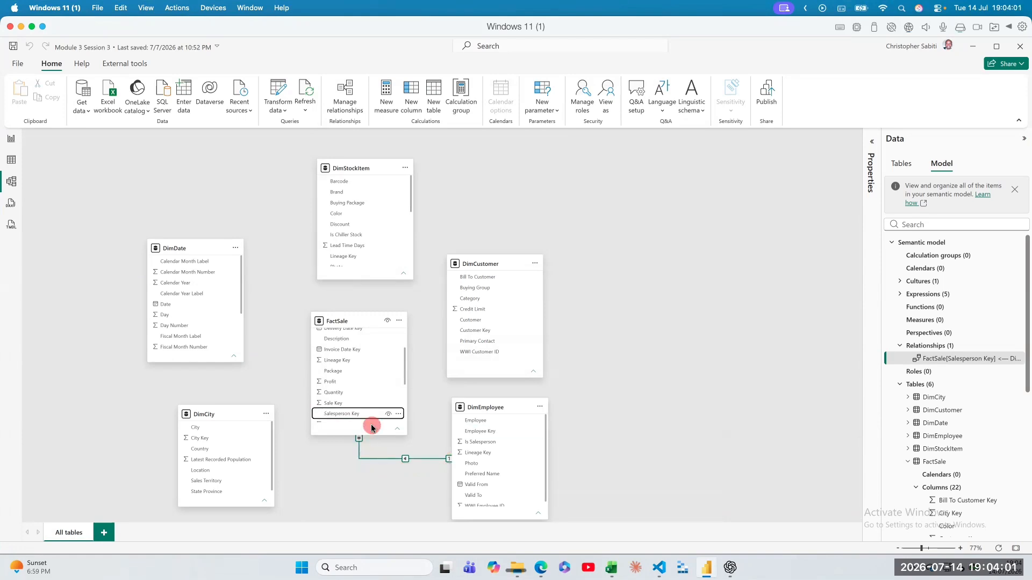
# Step: Make the relationship between FactSale and DimEmployee inactive and save it
pyautogui.doubleClick(408, 459)
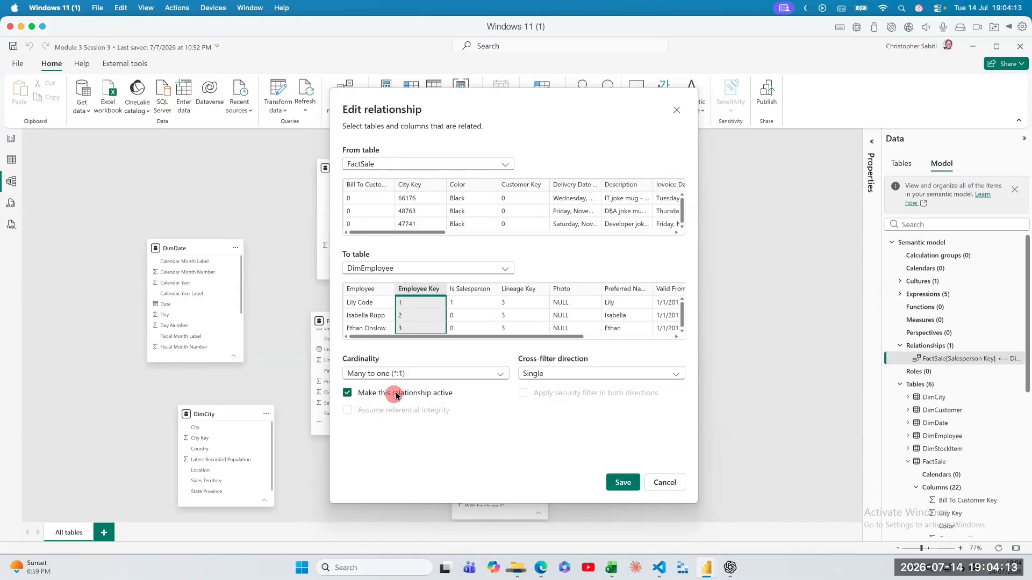
pyautogui.click(347, 394)
pyautogui.click(617, 481)
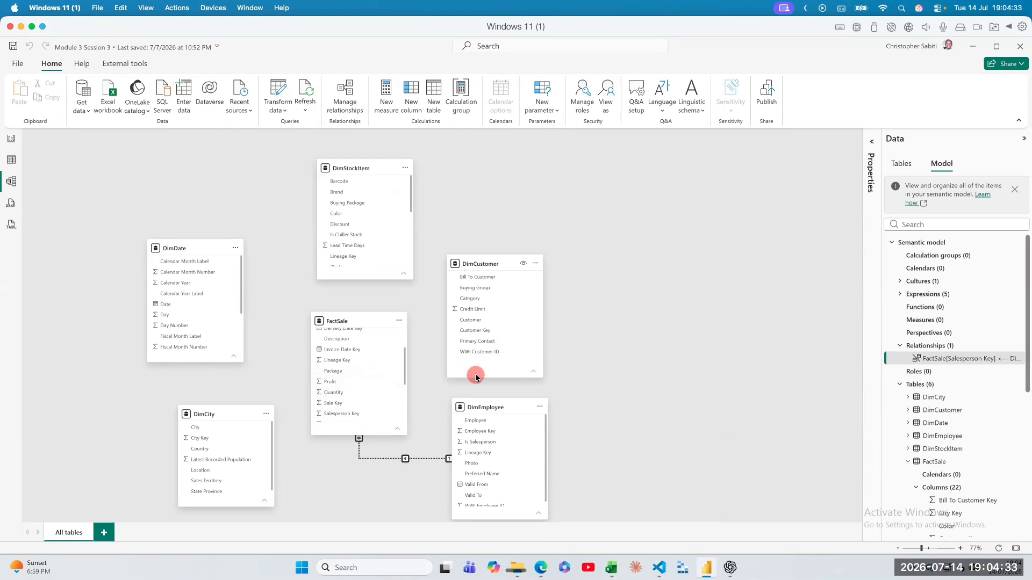
# Step: Make the FactSale to DimEmployee relationship active again and save it
pyautogui.doubleClick(391, 457)
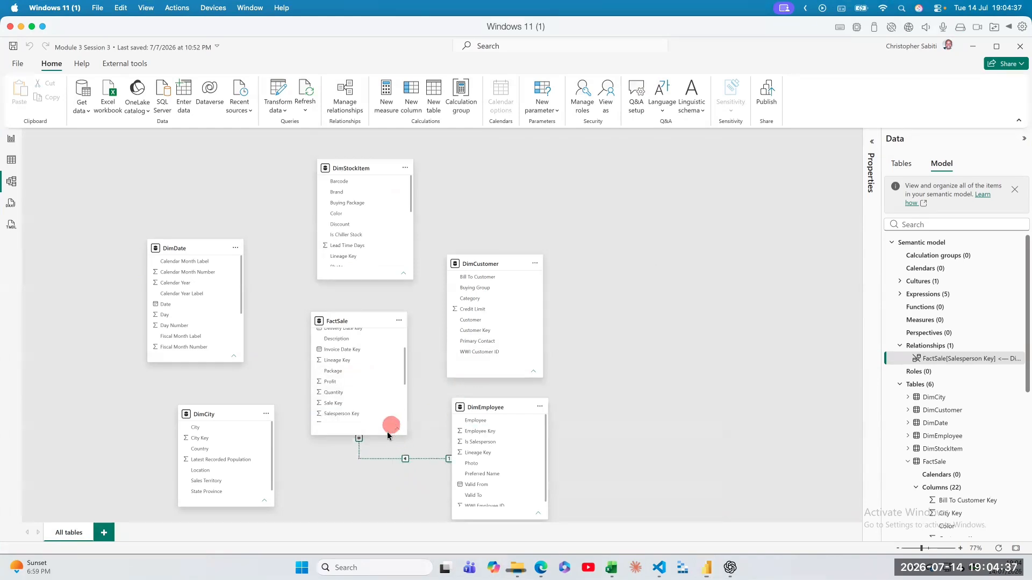
pyautogui.click(414, 395)
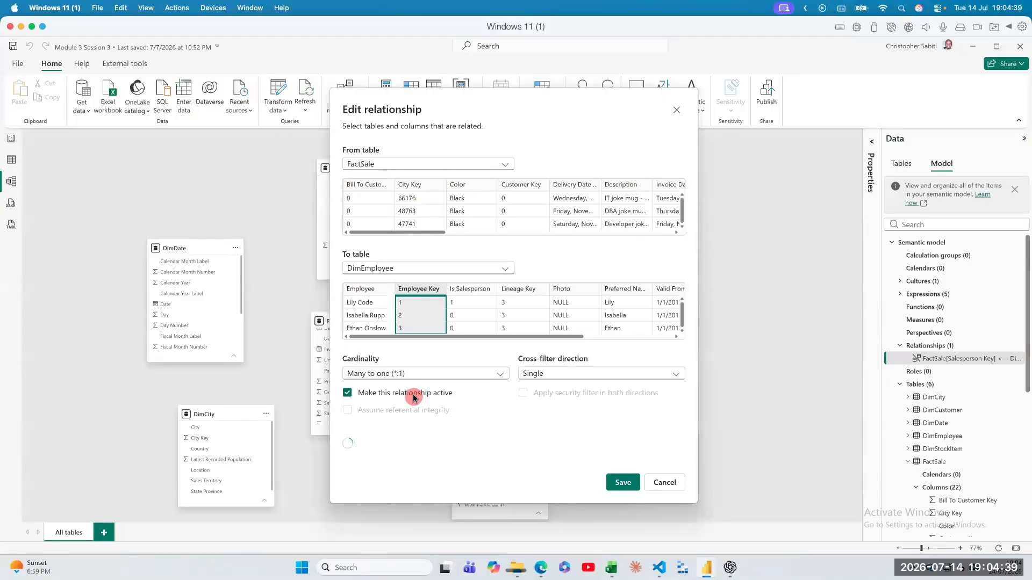
pyautogui.click(624, 483)
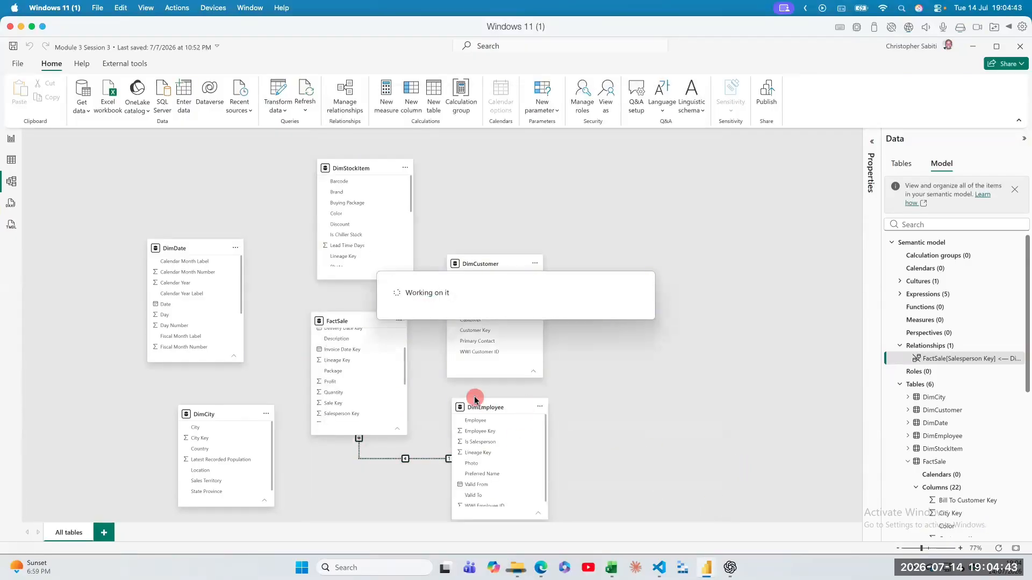
# Step: Create a one-to-many relationship from DimCustomer's Customer Key to FactSale's Customer Key with Single cross-filter direction
pyautogui.click(491, 263)
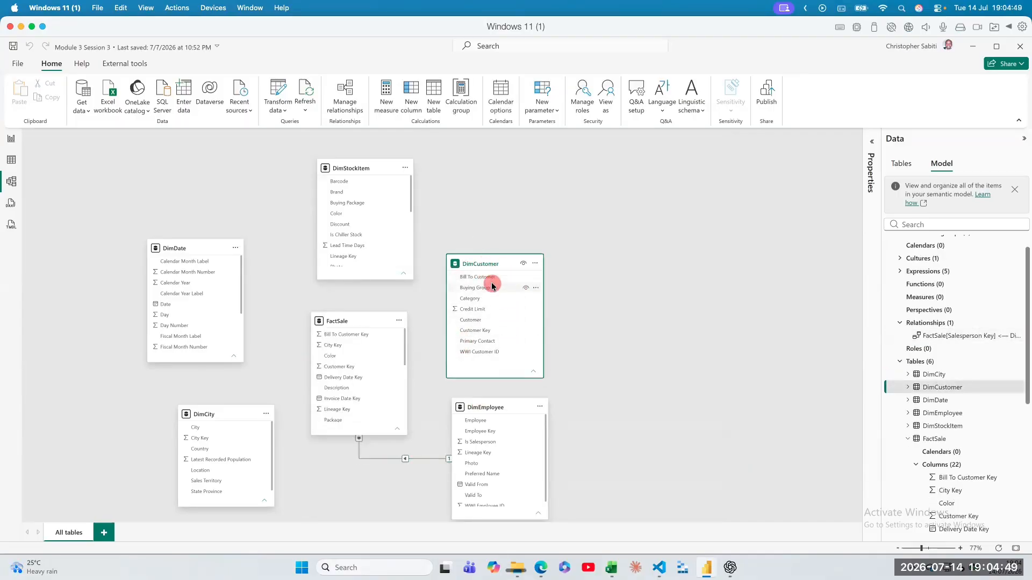
pyautogui.click(486, 330)
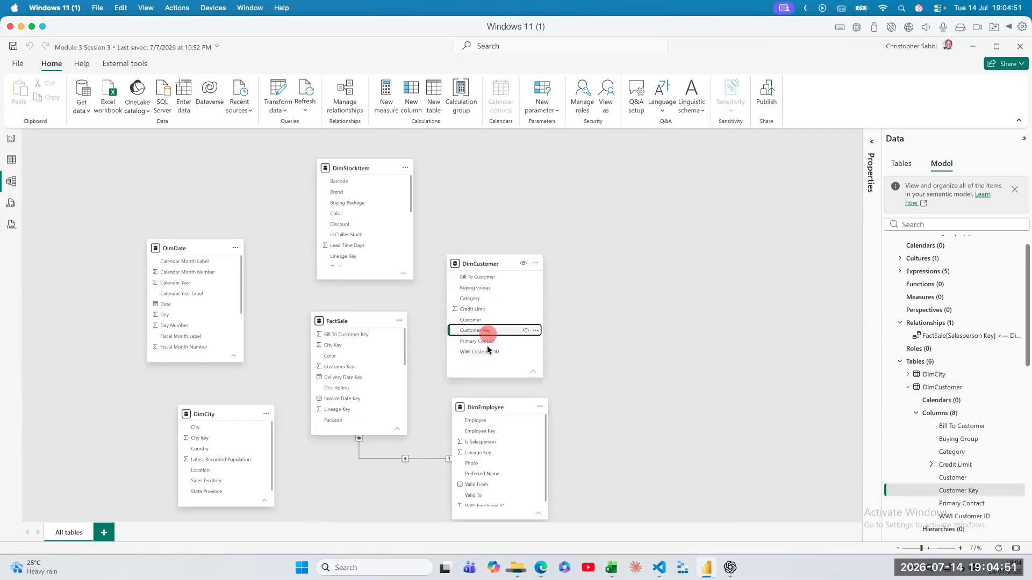
pyautogui.click(357, 367)
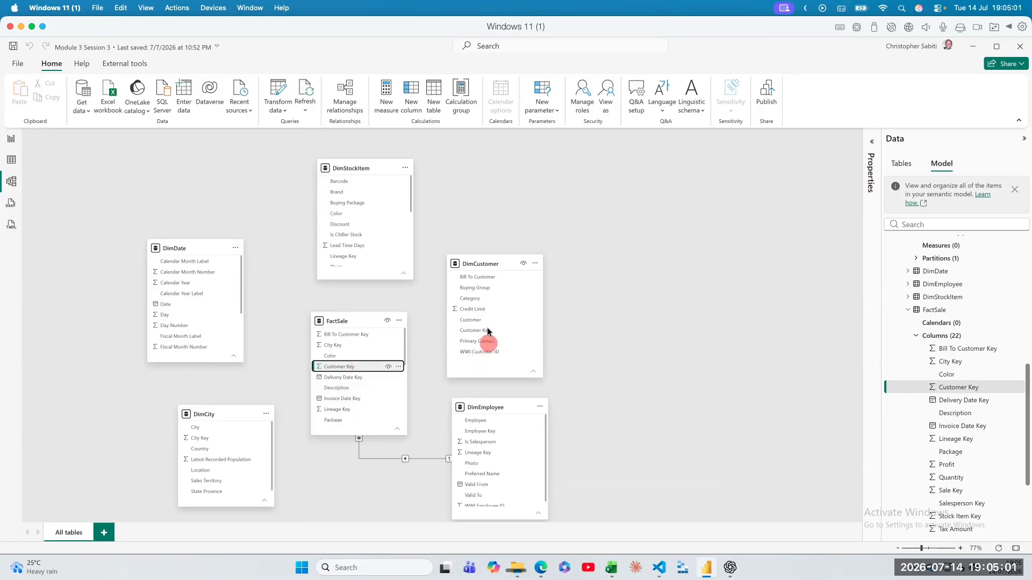
pyautogui.moveTo(474, 330); pyautogui.dragTo(356, 371)
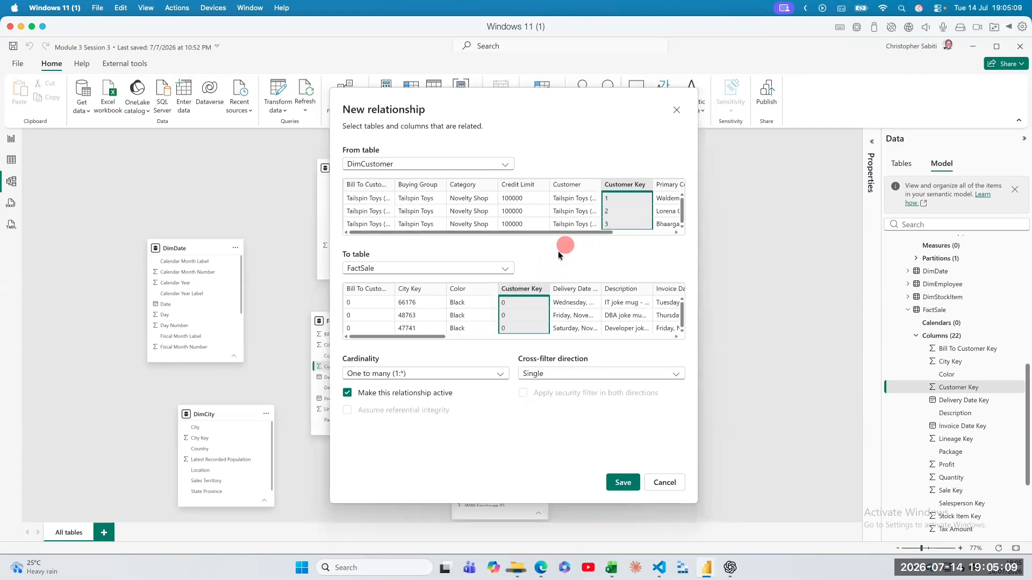
pyautogui.click(623, 483)
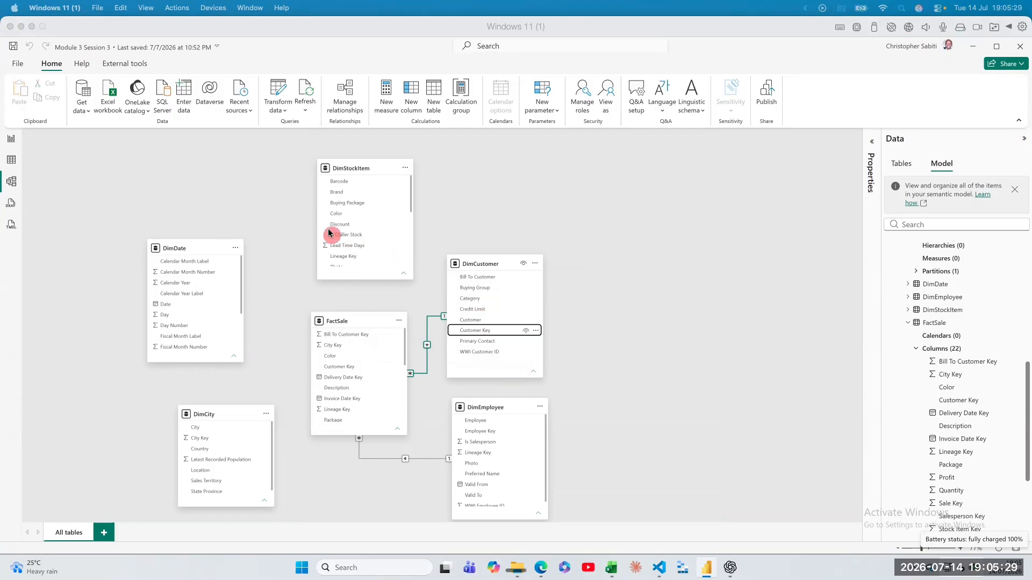
# Step: Create an active one-to-many relationship from DimStockItem's Stock Item Key to FactSale's Stock Item Key with Single cross-filter direction
pyautogui.click(363, 234)
pyautogui.scroll(-3, 364, 235)
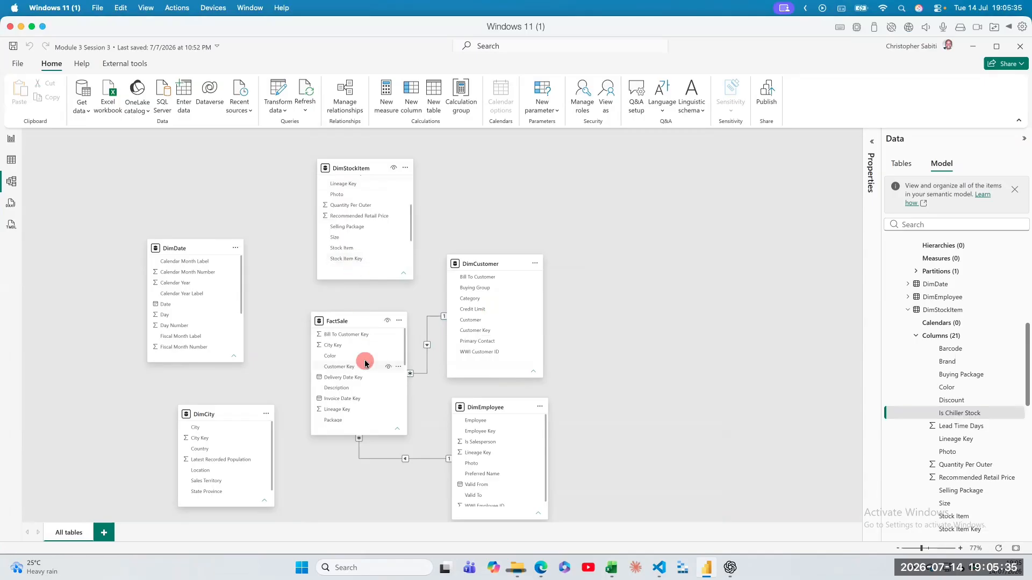
pyautogui.scroll(-3, 349, 388)
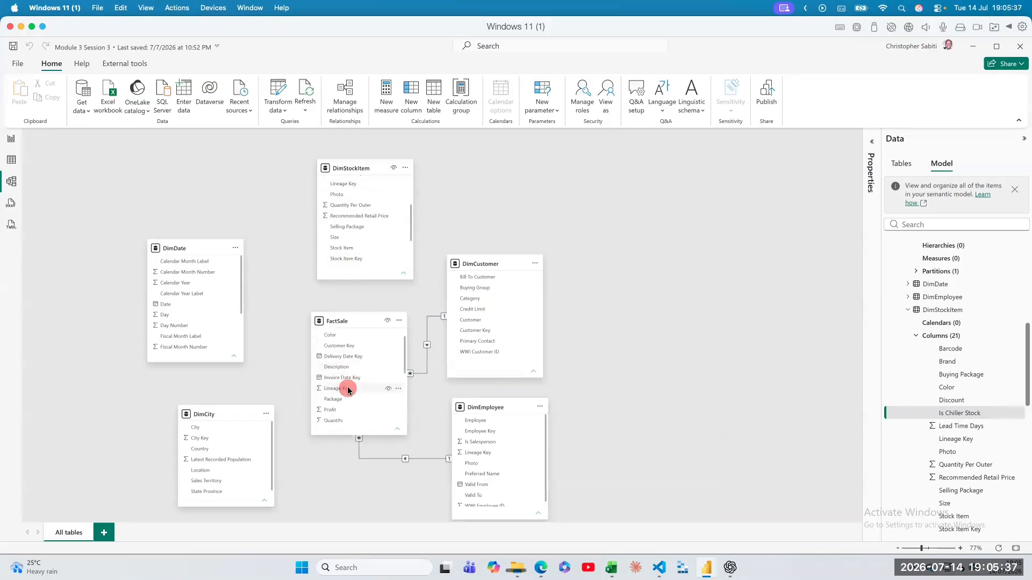
pyautogui.scroll(-3, 348, 391)
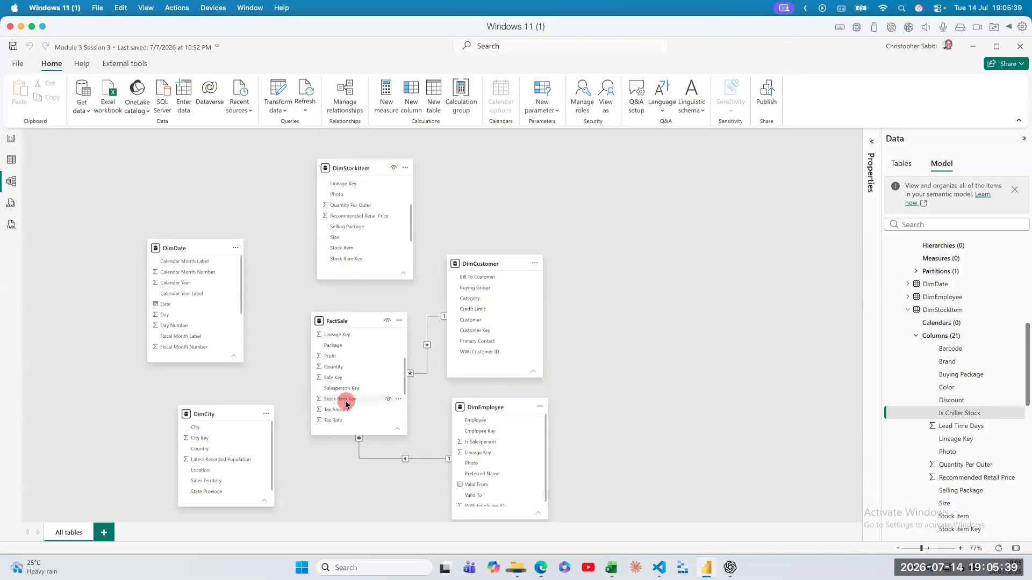
pyautogui.moveTo(352, 258); pyautogui.dragTo(360, 400)
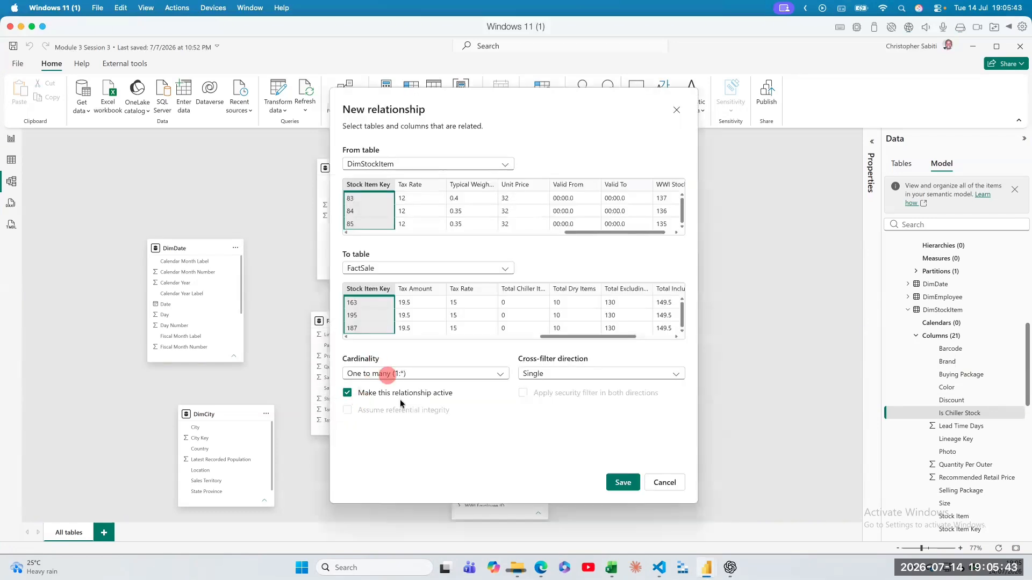
pyautogui.click(619, 481)
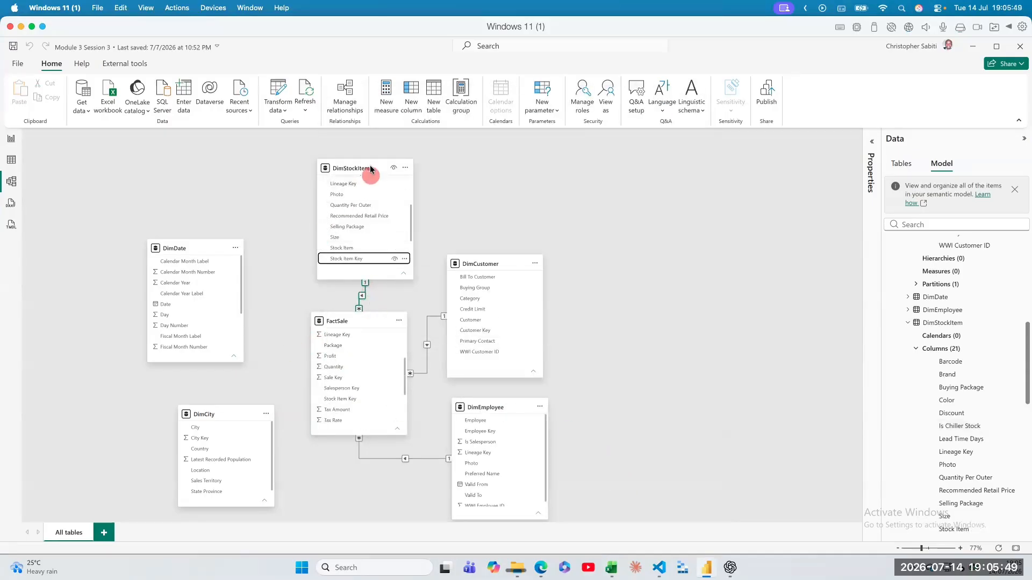
# Step: Shift the DimStockItem table slightly to the right in the diagram and select its relationship with FactSale
pyautogui.moveTo(370, 168)
pyautogui.moveTo(370, 168); pyautogui.dragTo(382, 168)
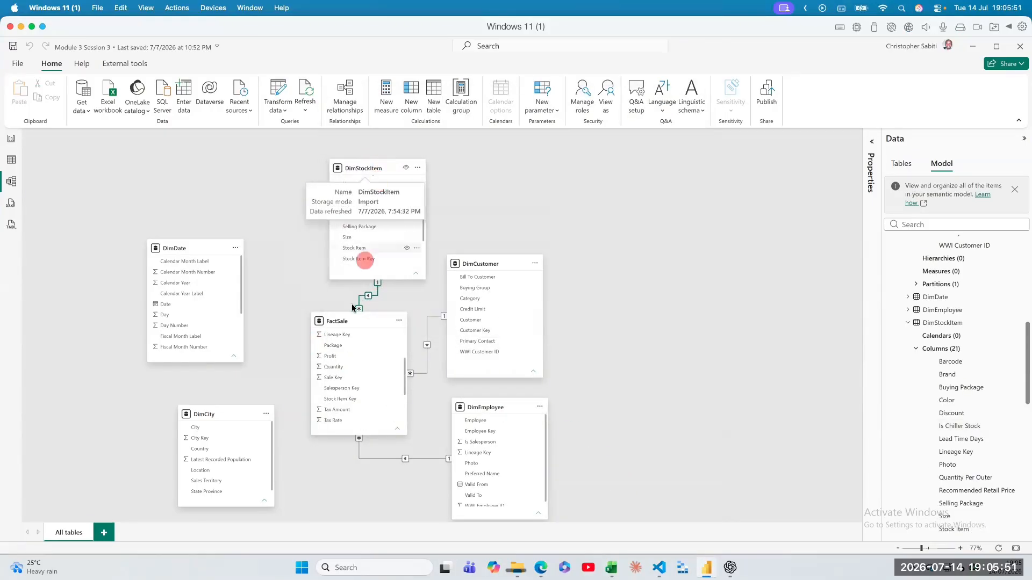
pyautogui.click(360, 310)
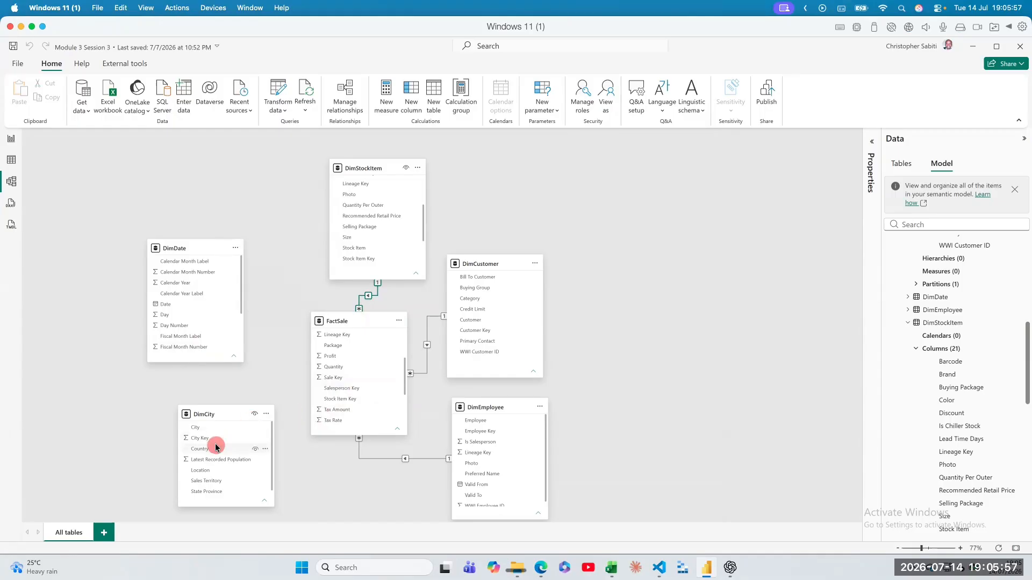
# Step: Create an active many-to-one relationship from FactSale's City Key to DimCity's City Key with Single cross-filter direction
pyautogui.scroll(1, 336, 394)
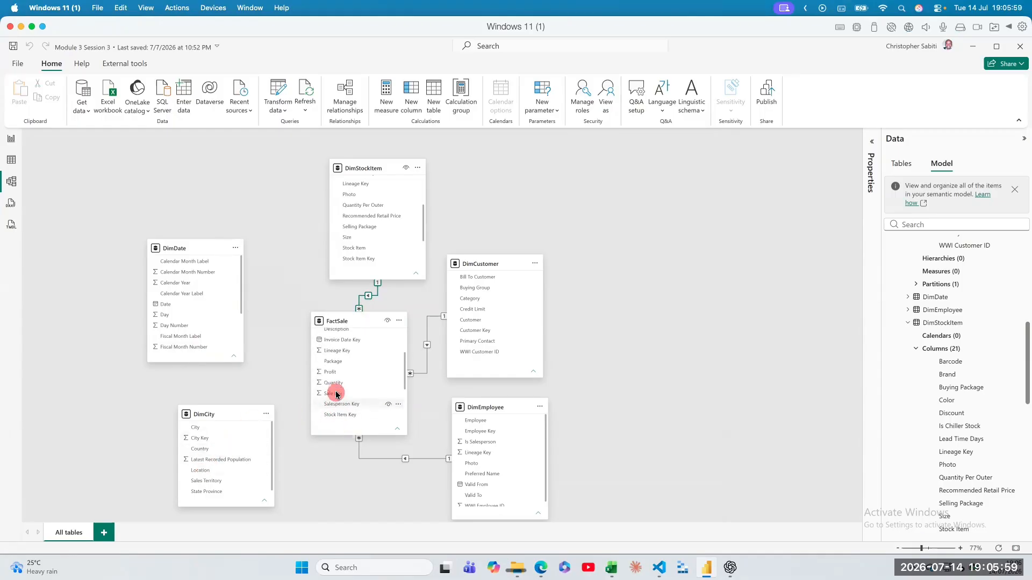
pyautogui.scroll(3, 335, 393)
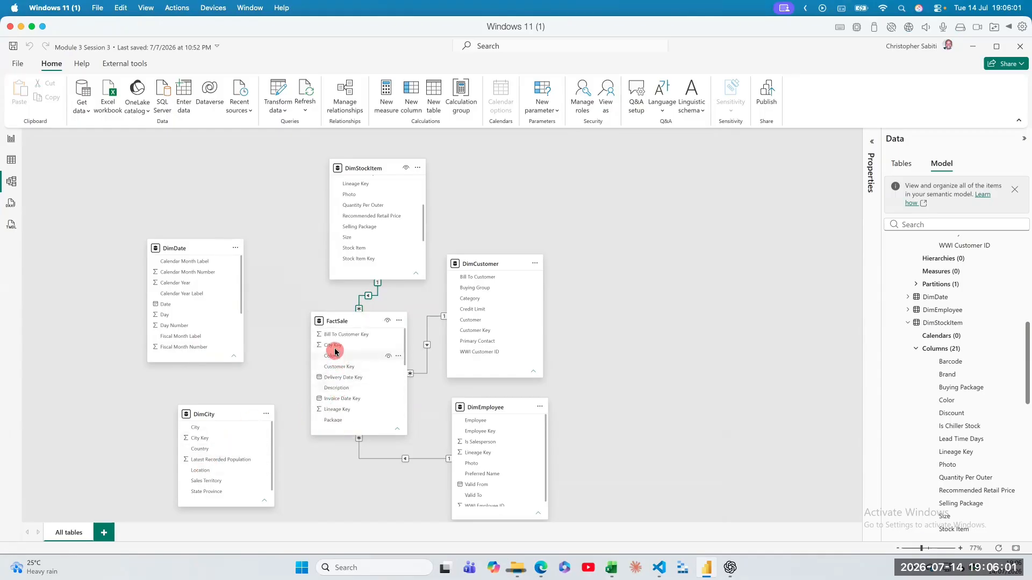
pyautogui.moveTo(335, 348); pyautogui.dragTo(215, 443)
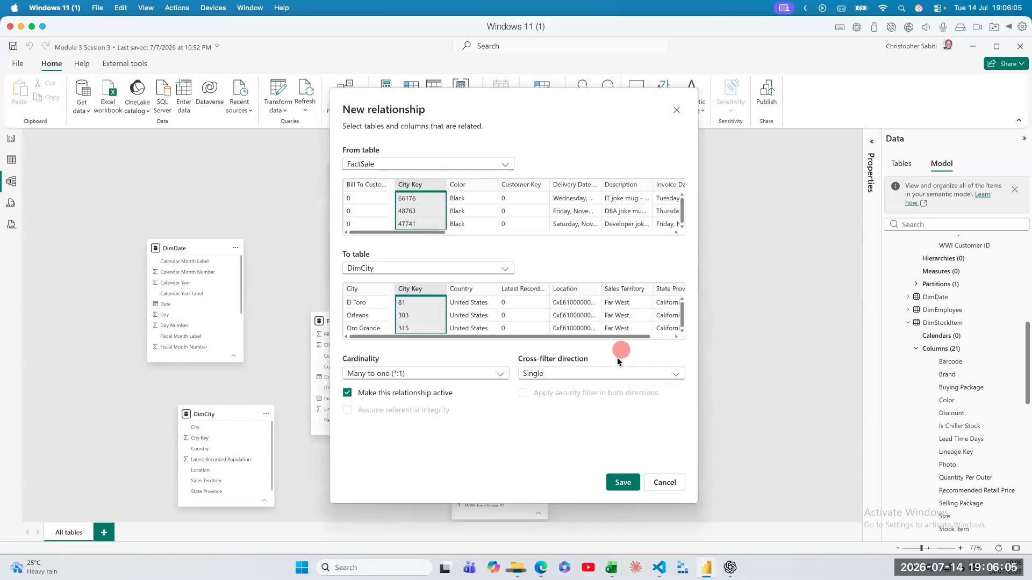
pyautogui.click(624, 483)
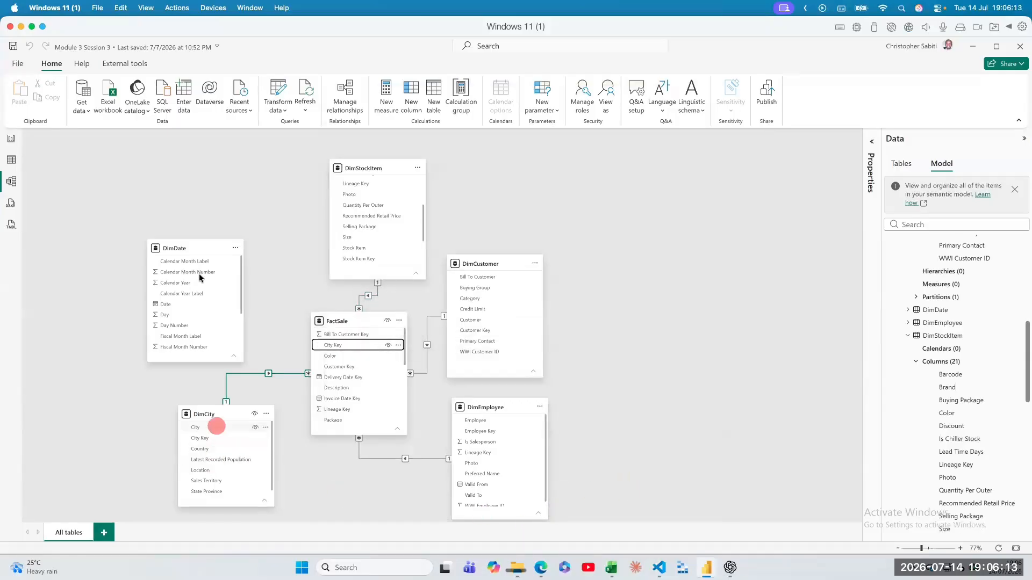
# Step: Move DimDate slightly up and create an active many-to-one relationship from FactSale's Delivery Date Key to DimDate's Date with Single cross-filter direction
pyautogui.moveTo(194, 249); pyautogui.dragTo(197, 233)
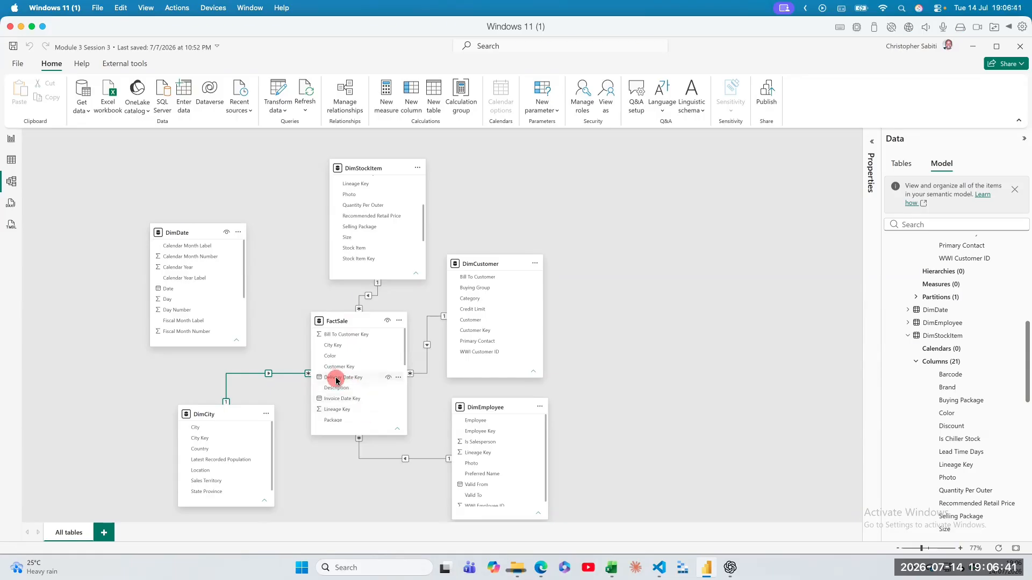
pyautogui.moveTo(338, 382); pyautogui.dragTo(184, 289)
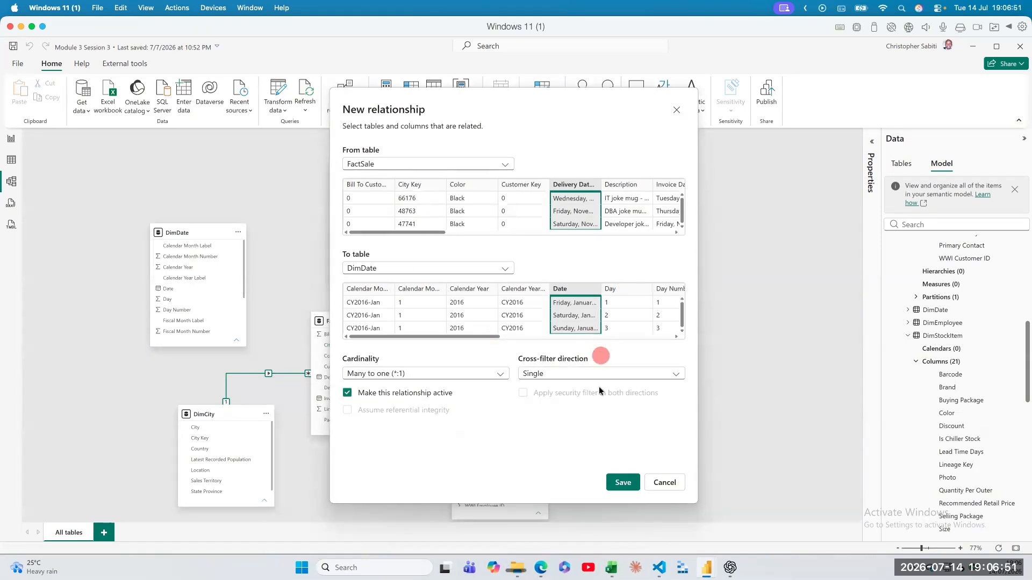
pyautogui.click(618, 483)
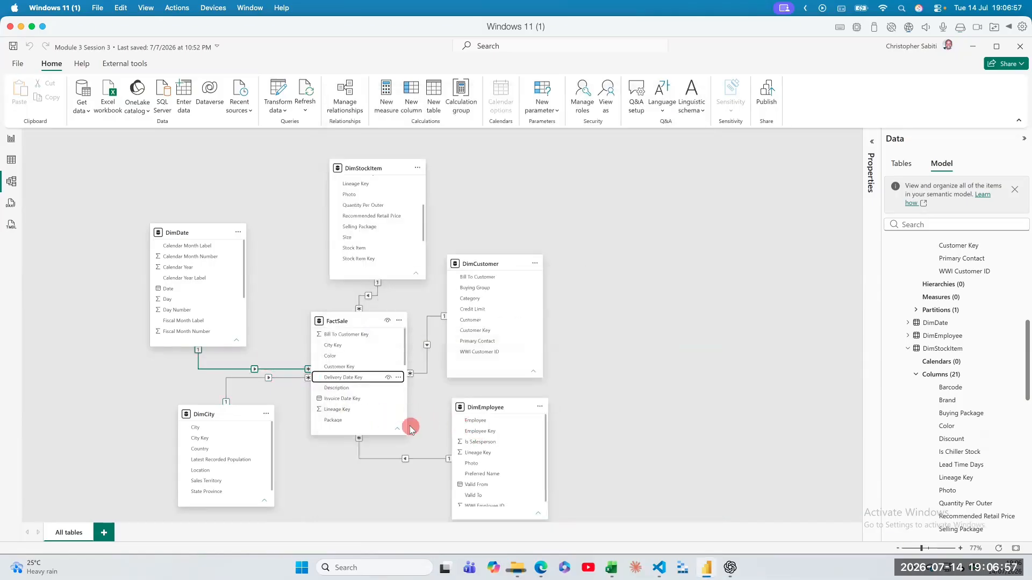
# Step: Create an inactive many-to-one relationship from FactSale's Invoice Date Key to DimDate's Date, and move DimCustomer farther from FactSale
pyautogui.moveTo(341, 398); pyautogui.dragTo(189, 291)
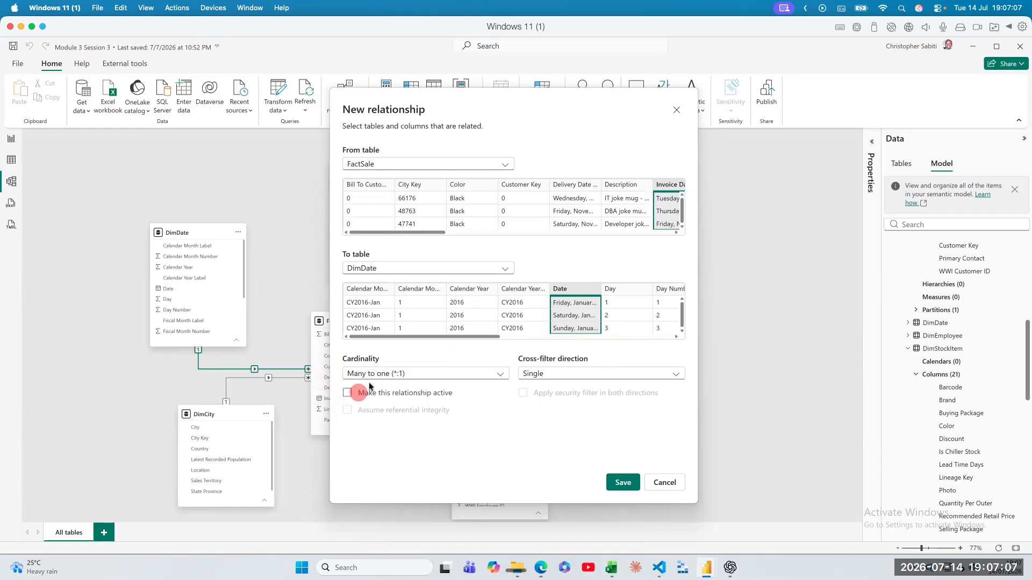
pyautogui.click(346, 394)
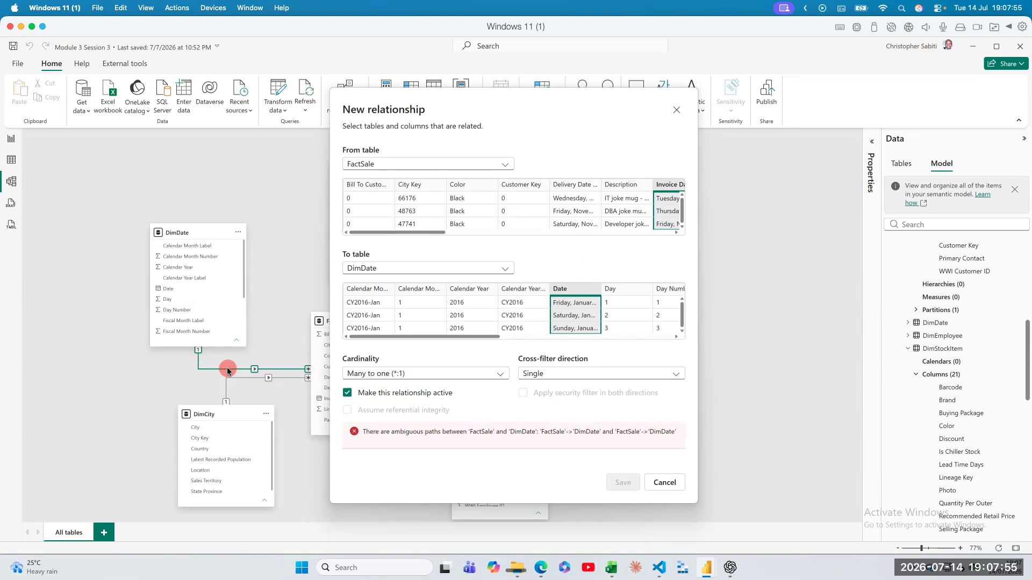
pyautogui.click(362, 393)
pyautogui.click(624, 479)
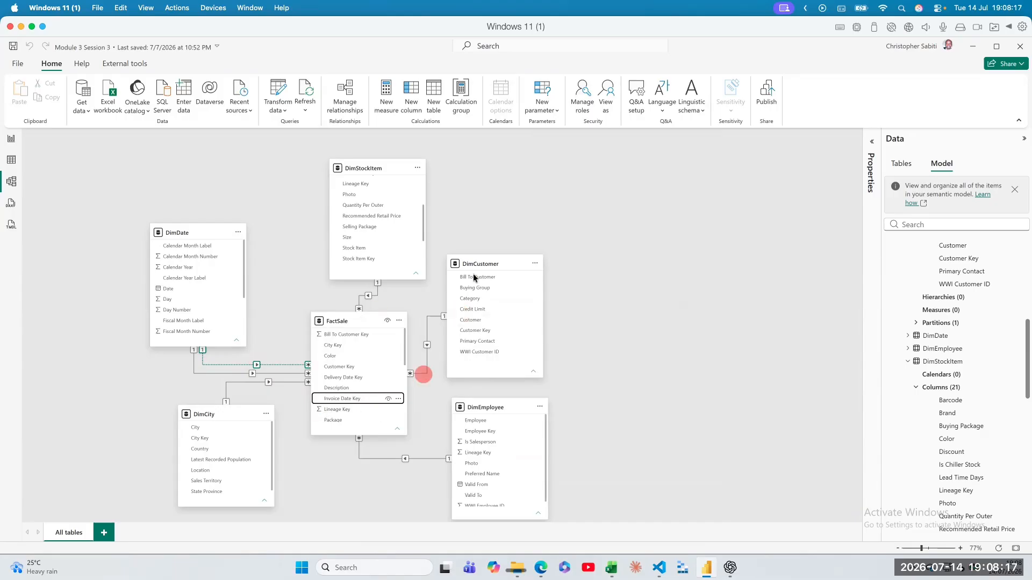
pyautogui.moveTo(483, 260); pyautogui.dragTo(521, 253)
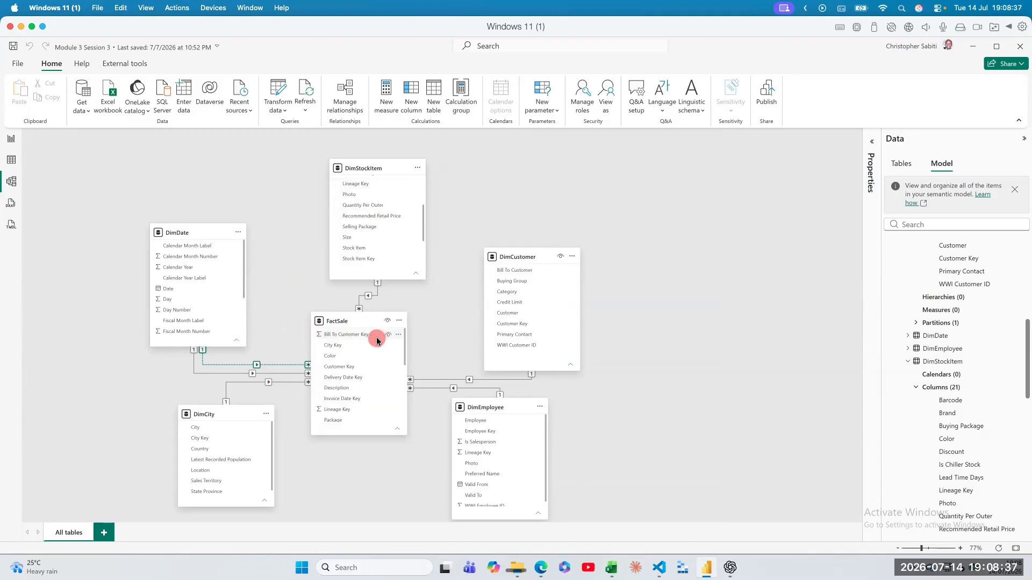
# Step: Capture the model diagram for annotation, draw slanted lines between DimStockItem and FactSale, and discard the capture
pyautogui.press('shift+super+x')
pyautogui.moveTo(52, 128); pyautogui.dragTo(750, 535)
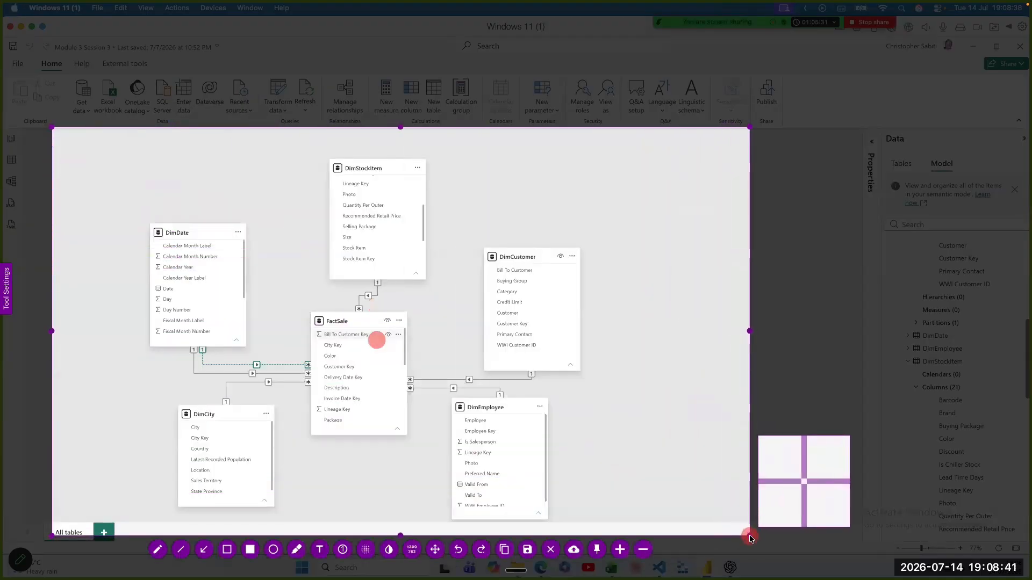
pyautogui.click(252, 552)
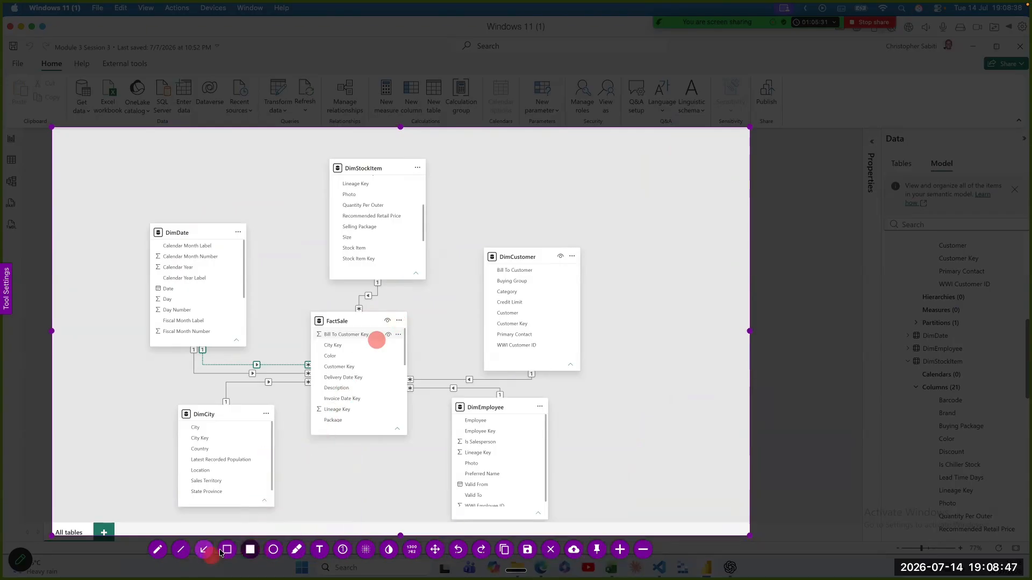
pyautogui.click(181, 549)
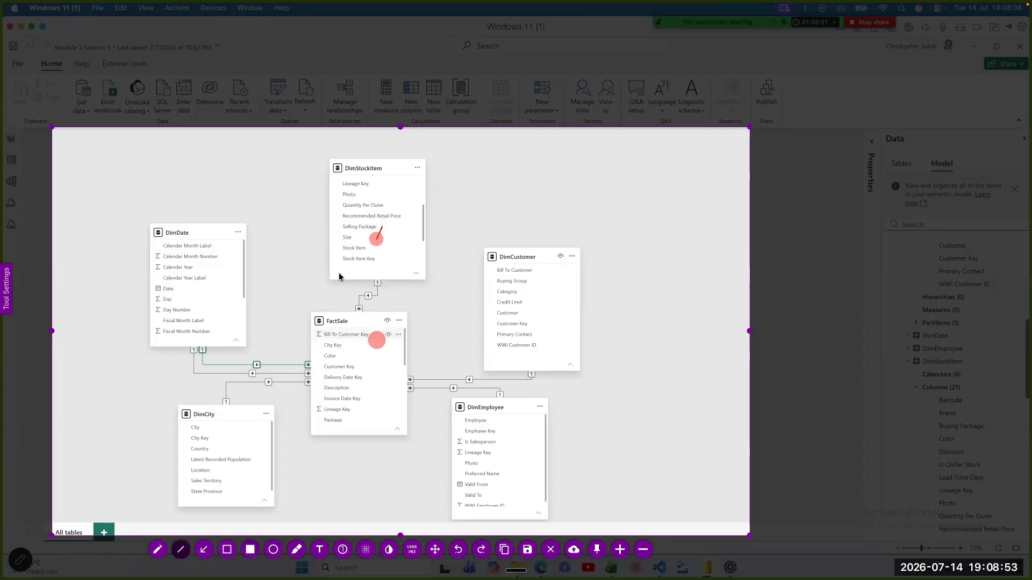
pyautogui.moveTo(376, 231); pyautogui.dragTo(316, 318)
pyautogui.moveTo(380, 228)
pyautogui.mouseDown()
pyautogui.moveTo(405, 318)
pyautogui.moveTo(494, 326)
pyautogui.moveTo(444, 369)
pyautogui.moveTo(477, 302)
pyautogui.moveTo(486, 321)
pyautogui.moveTo(391, 396)
pyautogui.moveTo(404, 391)
pyautogui.moveTo(437, 427)
pyautogui.moveTo(450, 472)
pyautogui.moveTo(380, 427)
pyautogui.moveTo(266, 450)
pyautogui.moveTo(311, 378)
pyautogui.moveTo(215, 342)
pyautogui.moveTo(325, 316)
pyautogui.mouseUp()
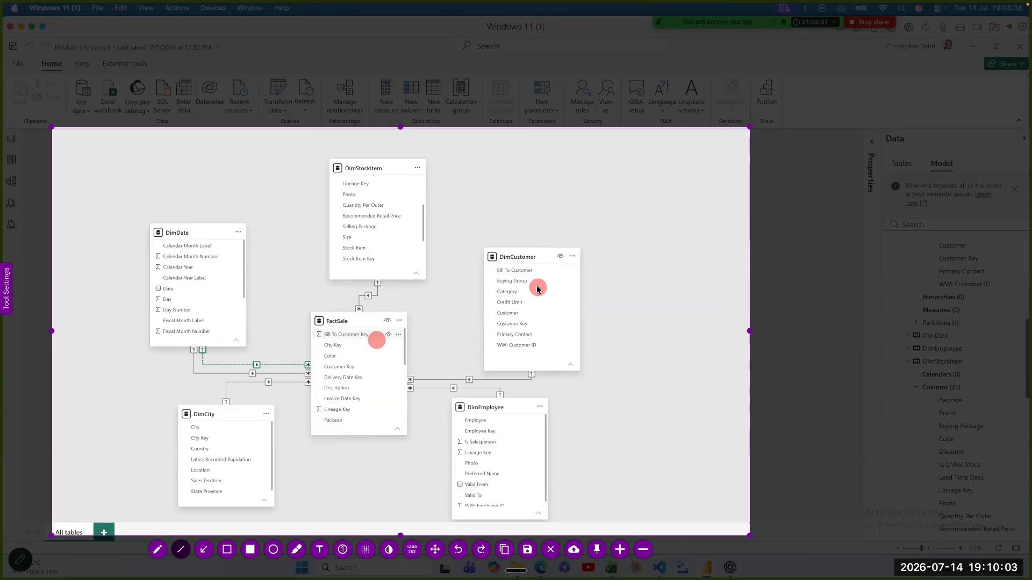
pyautogui.press('Escape')
pyautogui.press('Escape')
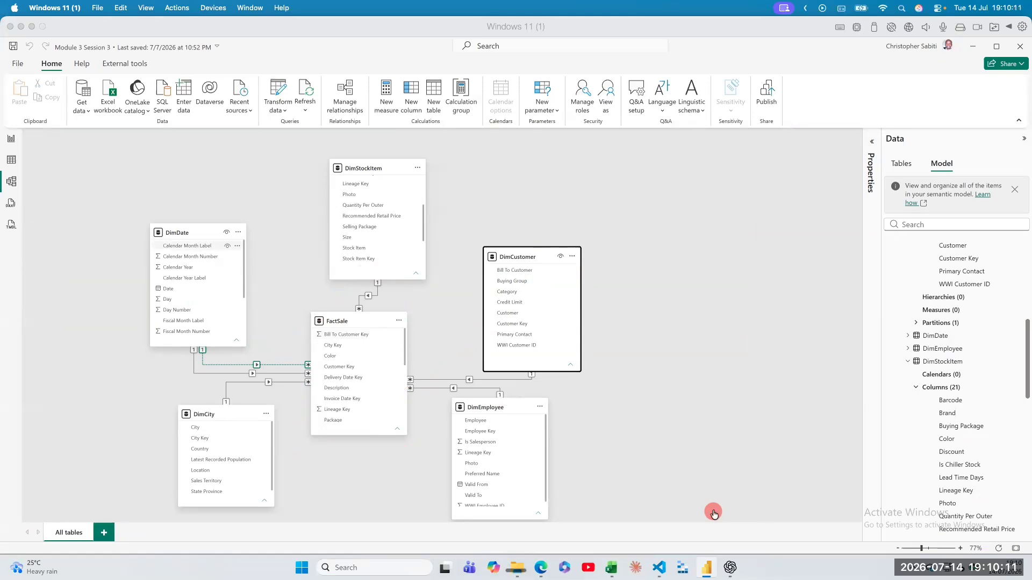
# Step: Switch to the NotebookLM notebook in Chrome and view the Facts vs Dimensions Data Model and Data Modeling Star Schema Lifecycle infographics
pyautogui.press('super+Tab')
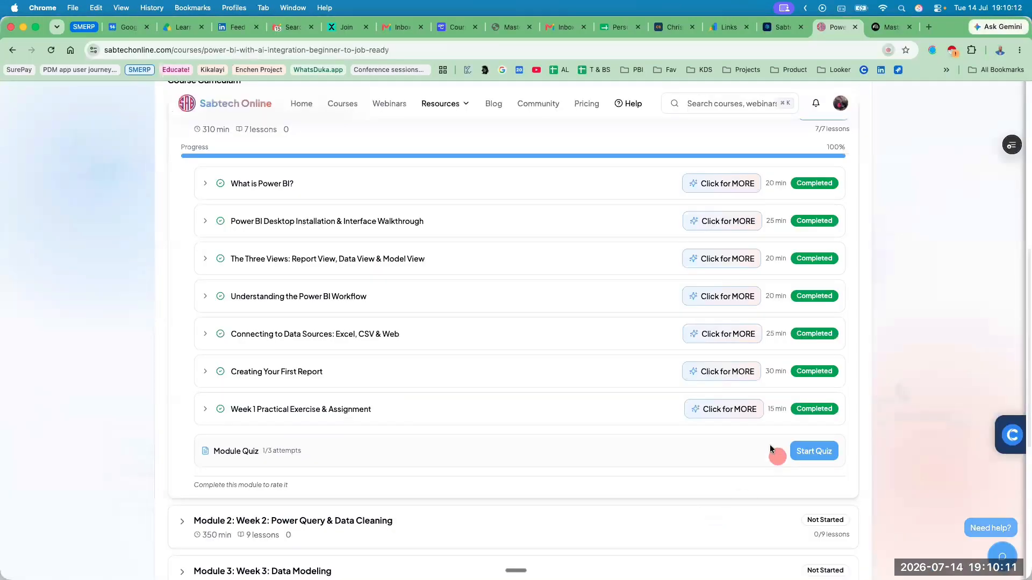
pyautogui.click(876, 34)
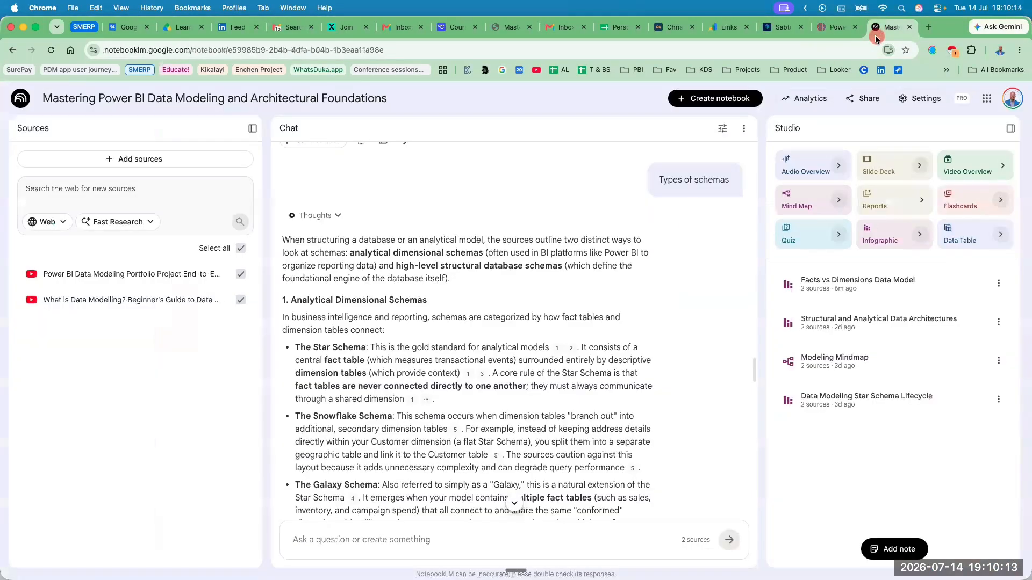
pyautogui.click(913, 292)
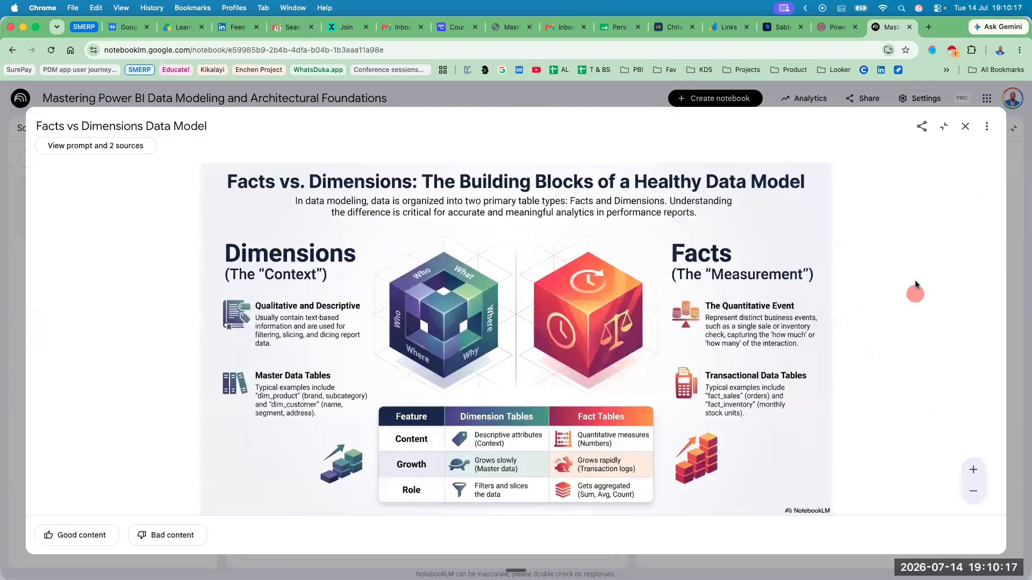
pyautogui.click(965, 126)
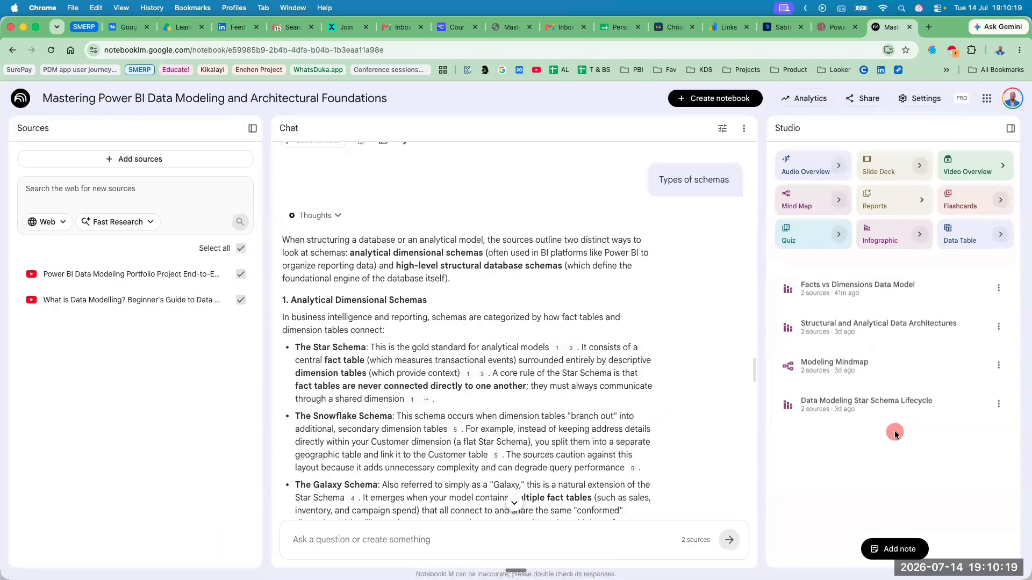
pyautogui.click(889, 412)
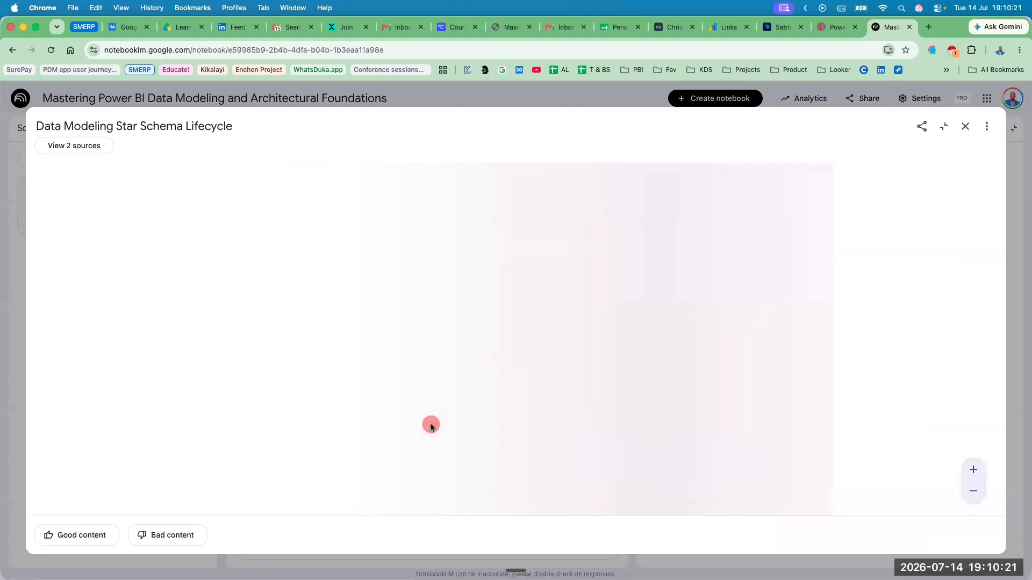
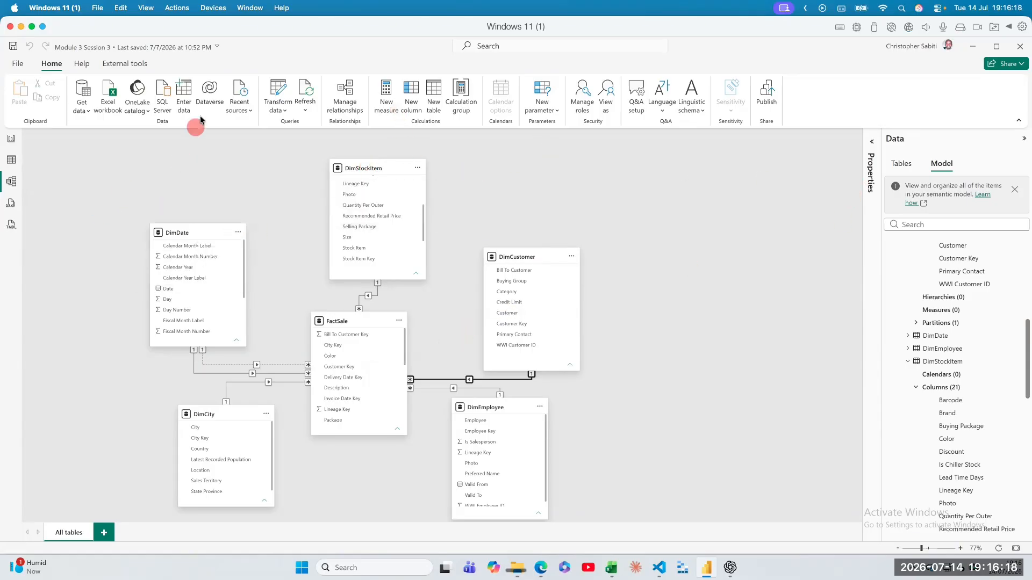
# Step: Open the Power Query Editor from Power BI Desktop and display the DimCity and DimDate queries
pyautogui.click(273, 91)
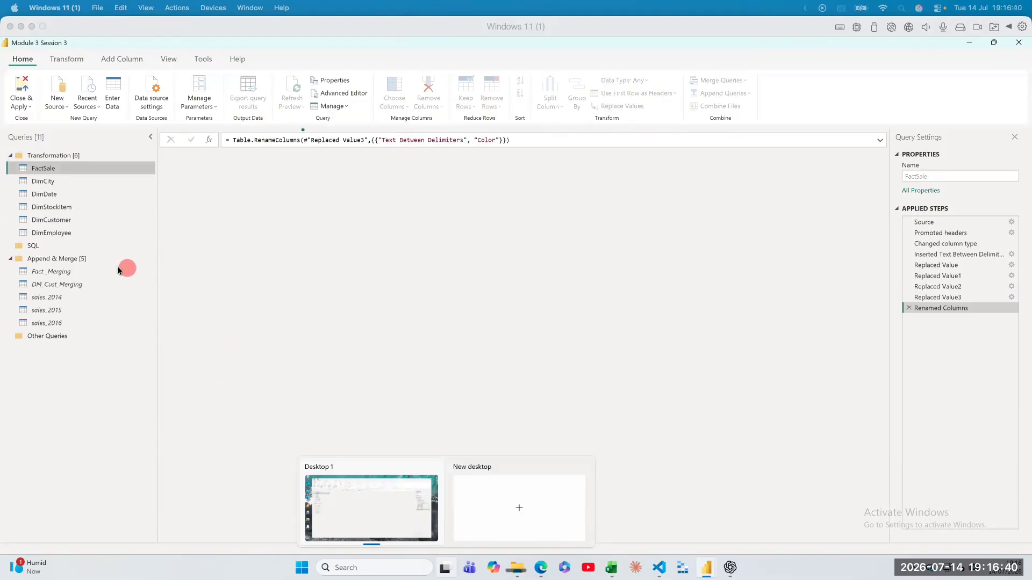
pyautogui.click(47, 189)
pyautogui.click(48, 182)
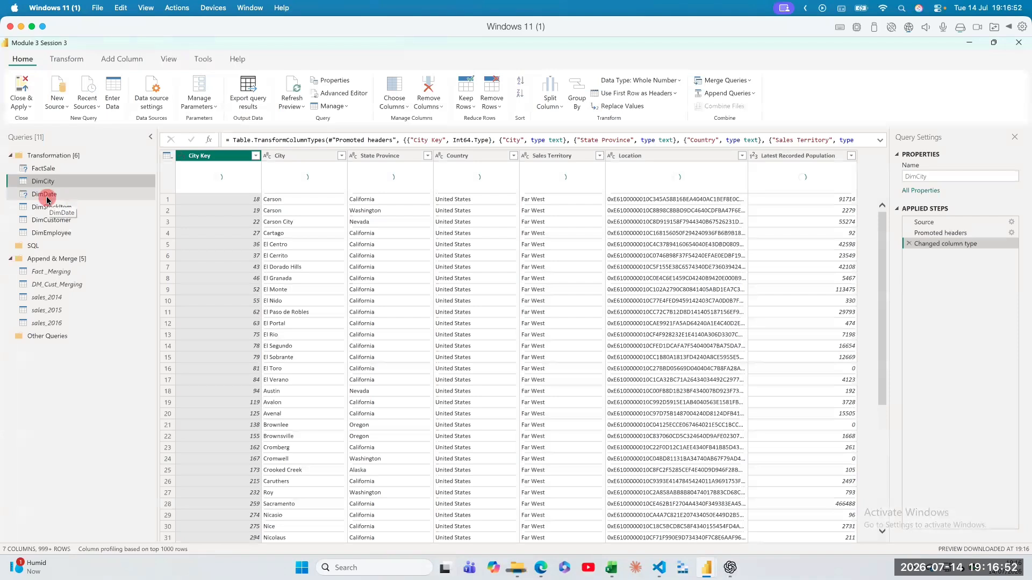
pyautogui.click(47, 196)
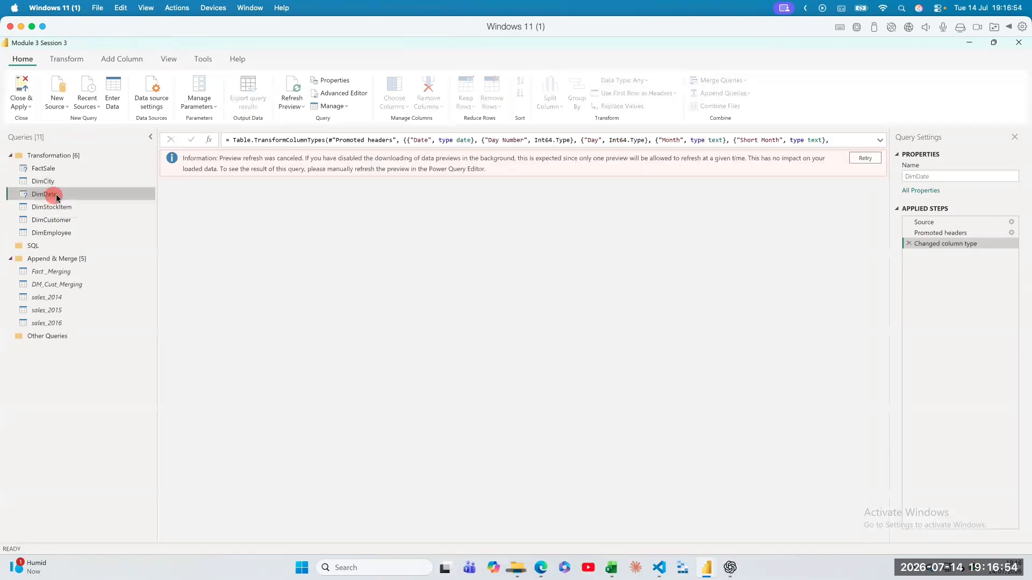
# Step: Refresh the data preview of the DimDate query
pyautogui.click(292, 105)
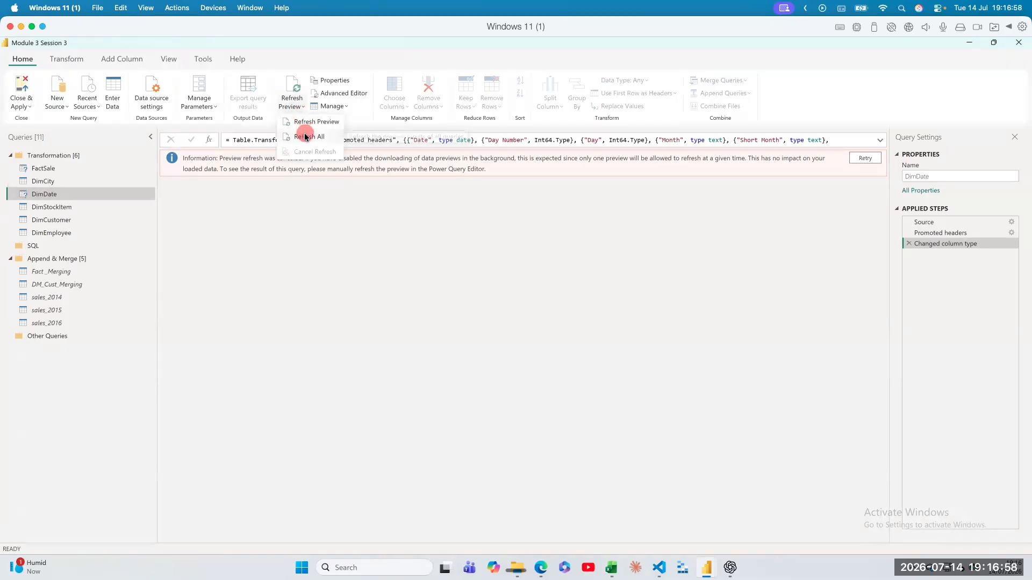
pyautogui.click(308, 127)
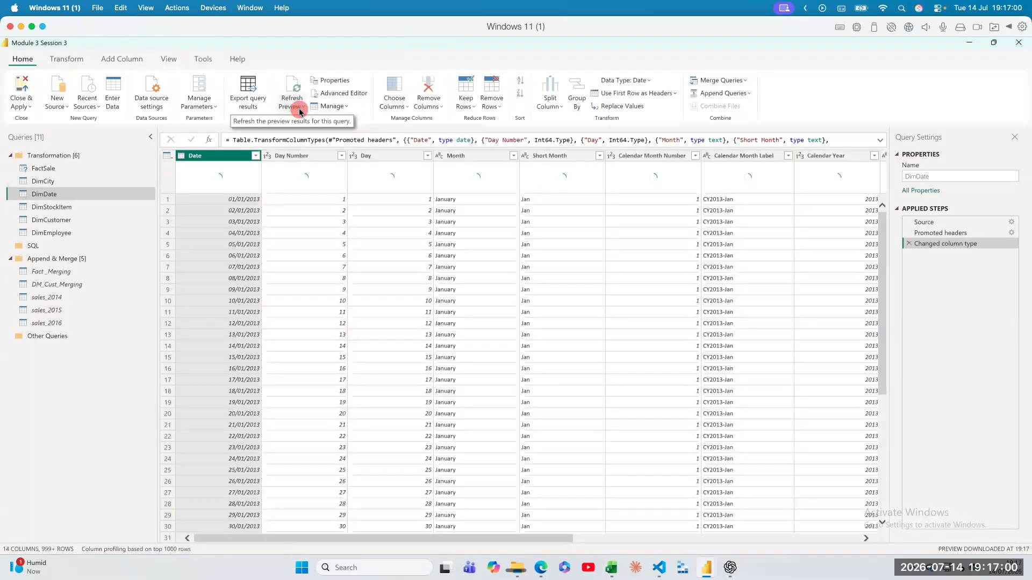
pyautogui.click(300, 108)
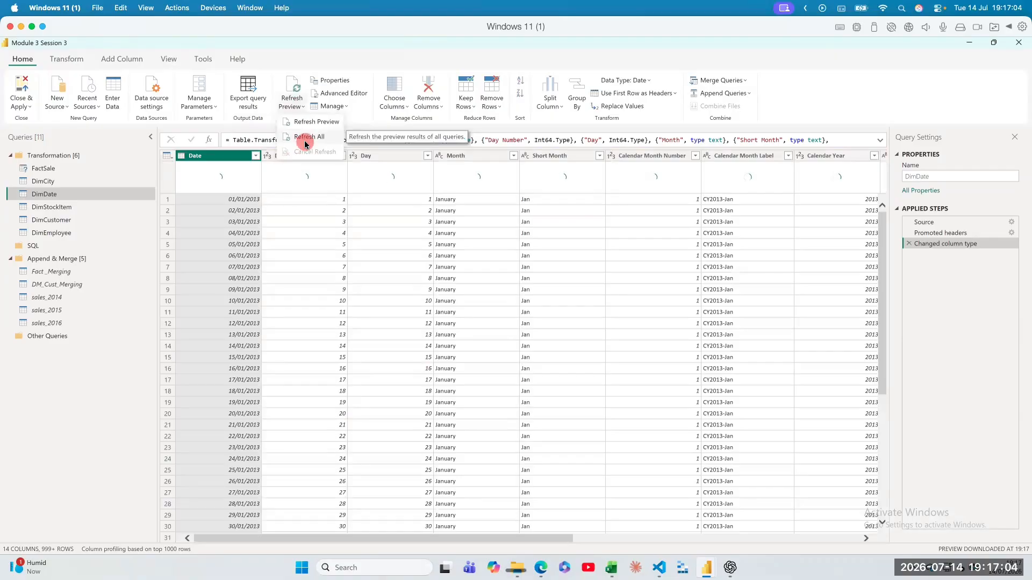
pyautogui.click(304, 139)
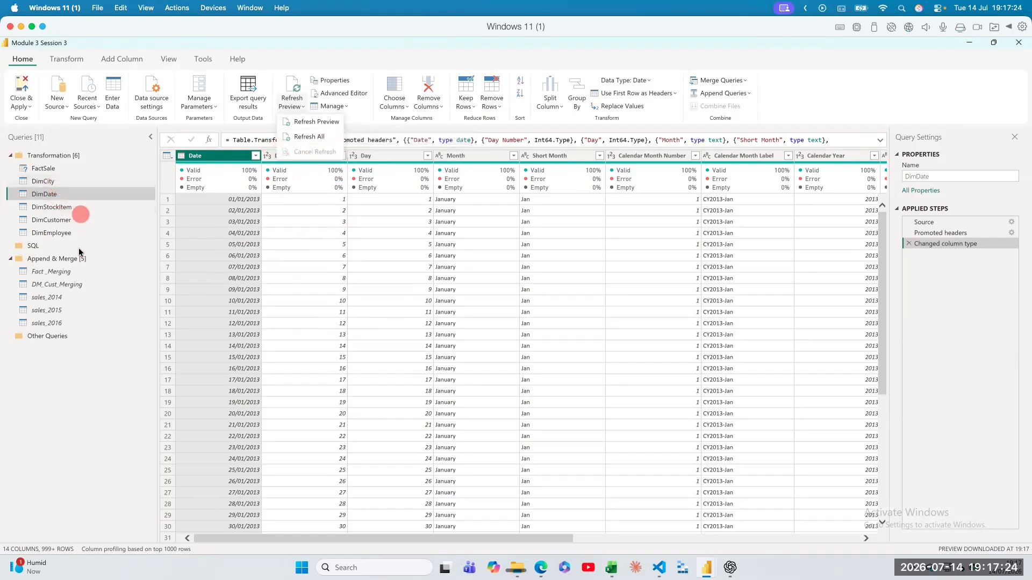
# Step: Select the FactSale query and refresh its data preview
pyautogui.click(49, 171)
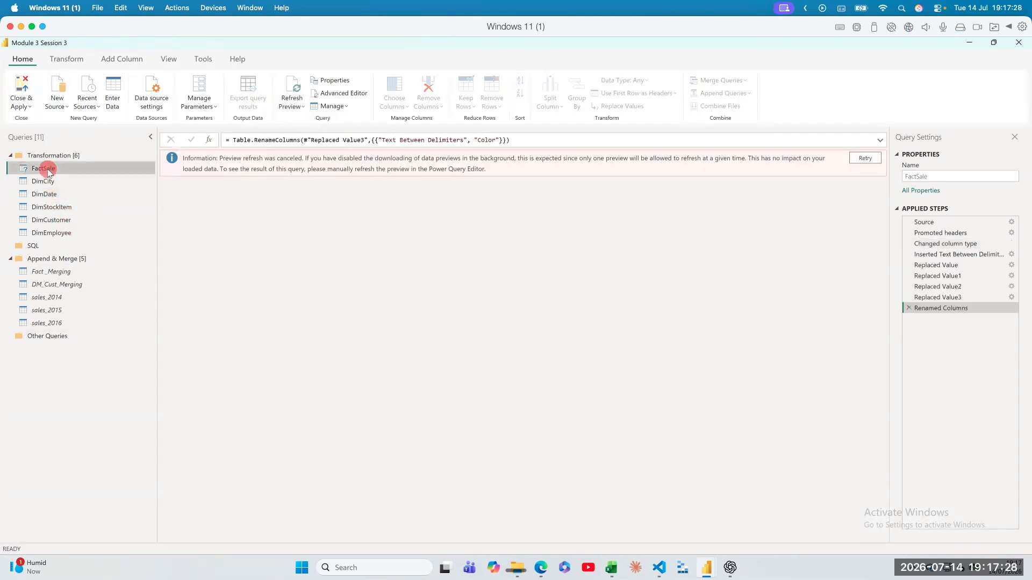
pyautogui.click(293, 105)
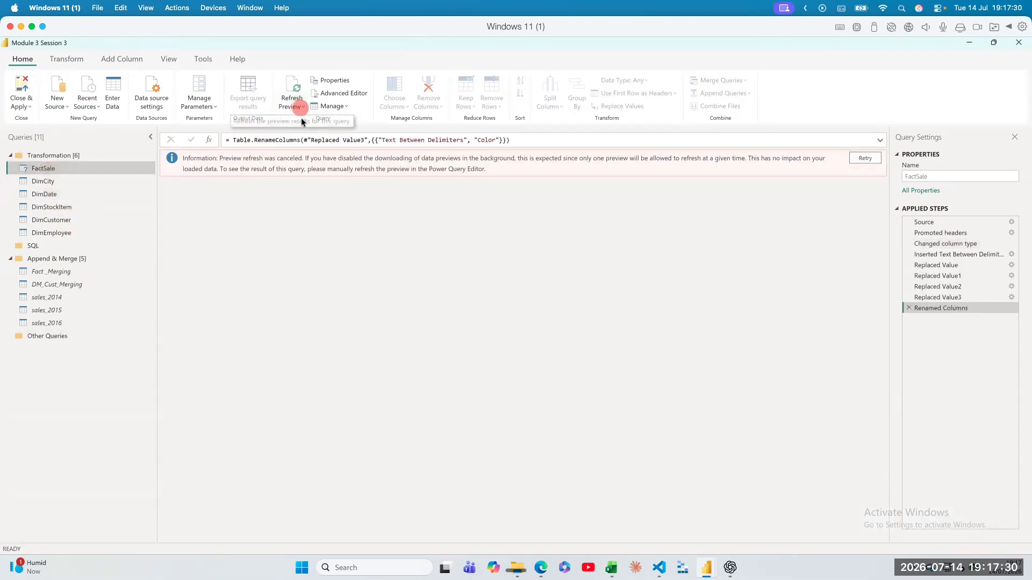
pyautogui.click(307, 137)
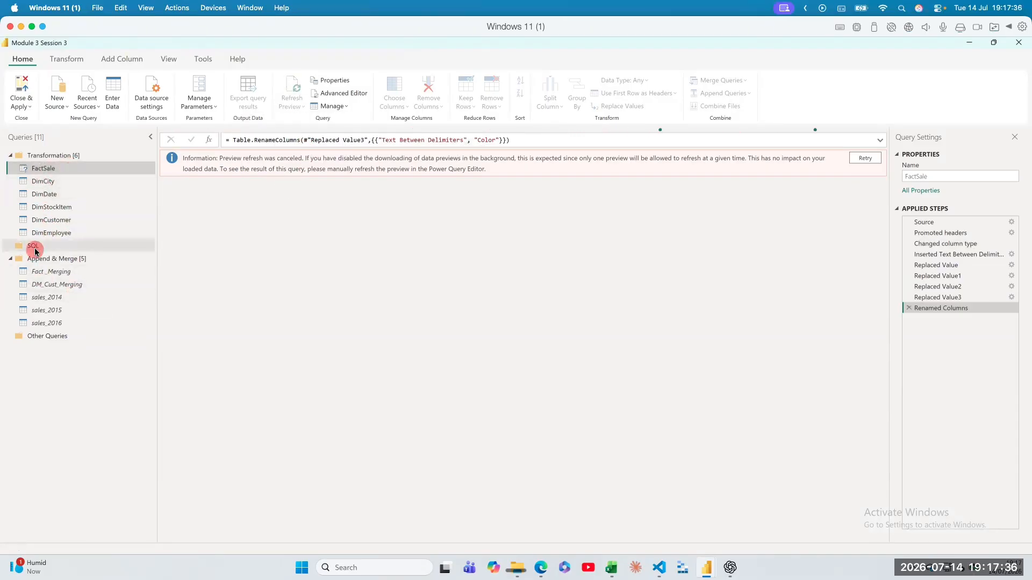
pyautogui.moveTo(35, 251)
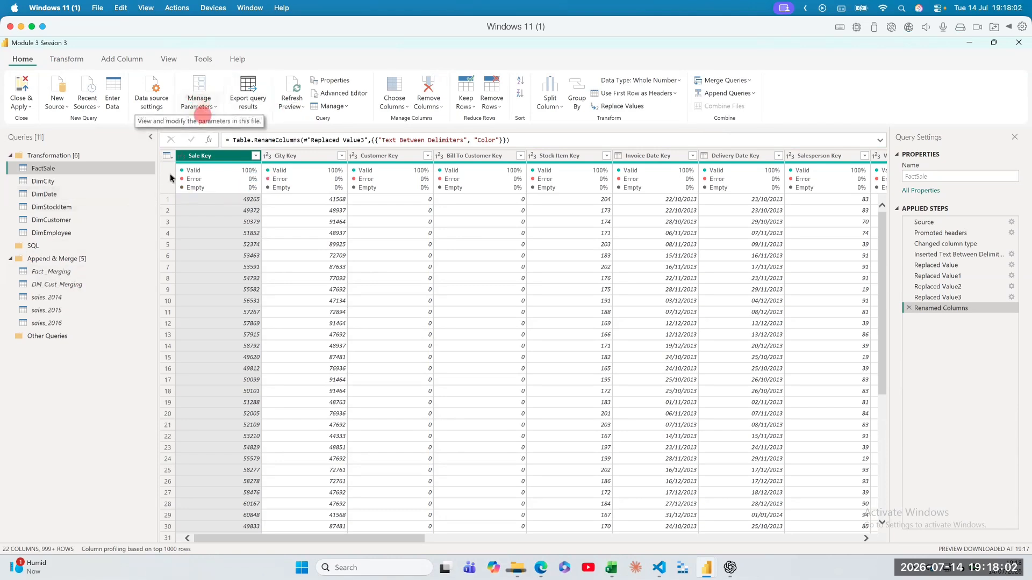
# Step: Enable column distribution for the FactSale preview and examine the distinct and unique counts of its key columns
pyautogui.click(168, 58)
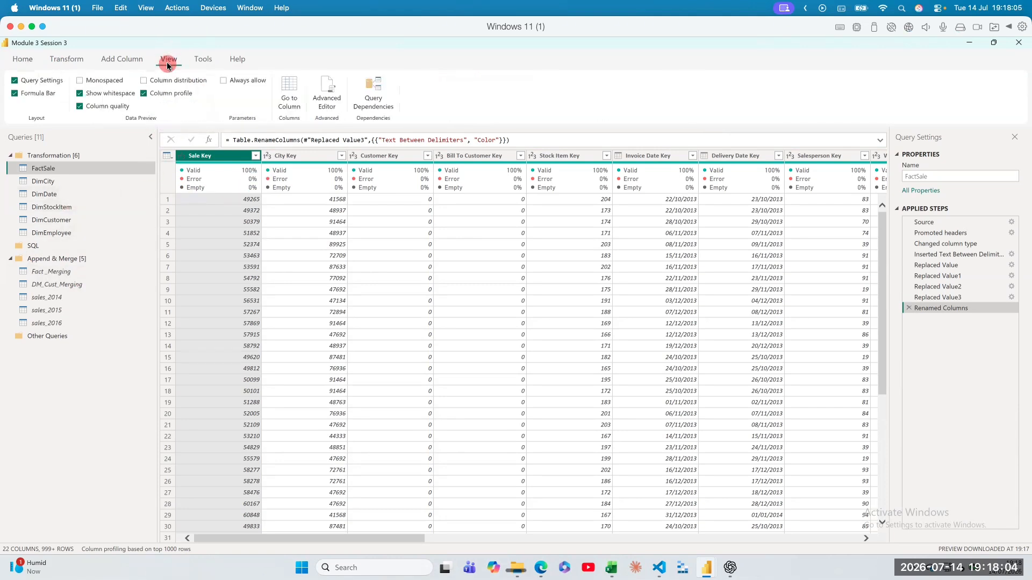
pyautogui.click(144, 81)
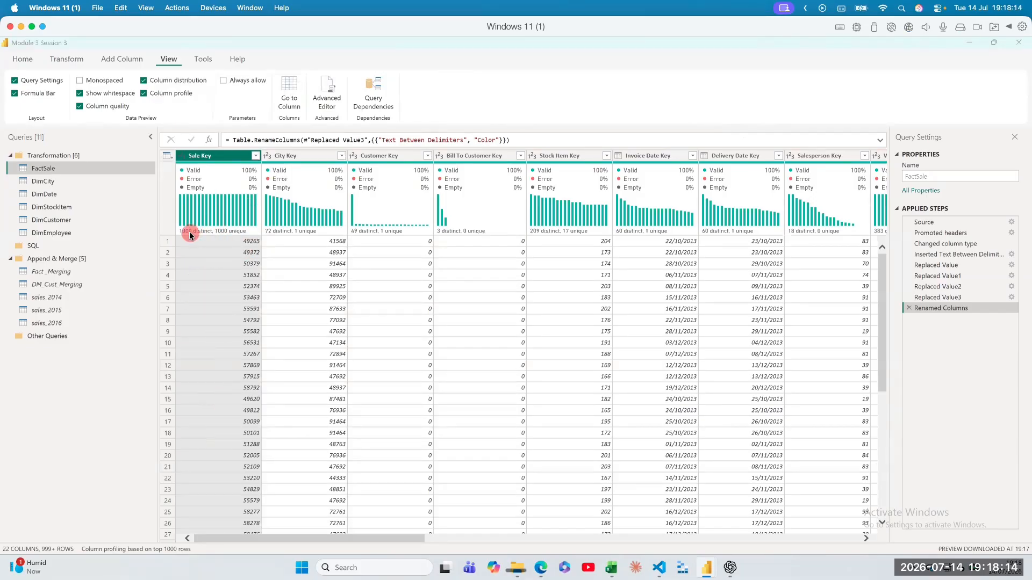
pyautogui.moveTo(183, 233)
pyautogui.moveTo(289, 234)
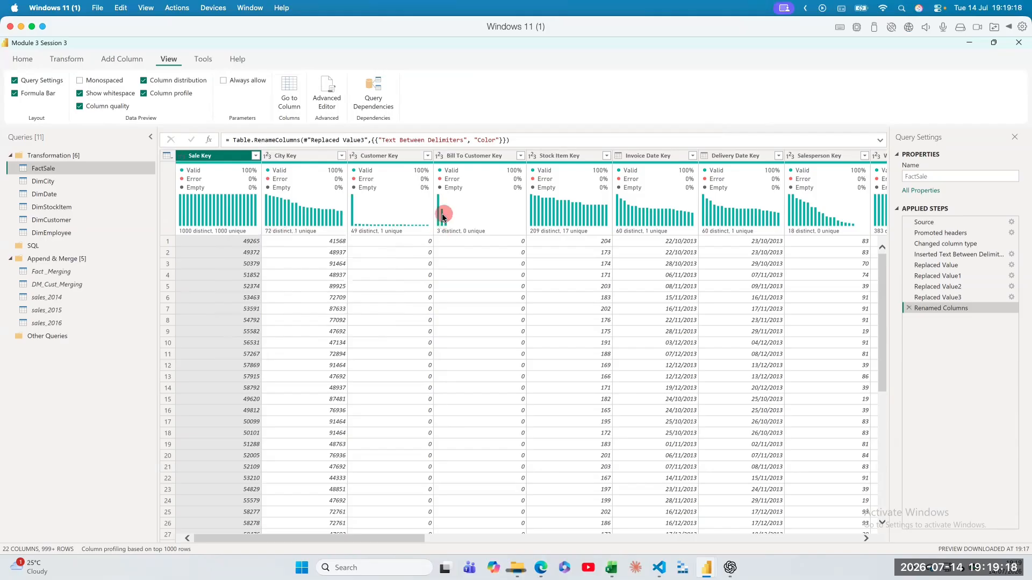
pyautogui.moveTo(437, 231)
pyautogui.moveTo(600, 232)
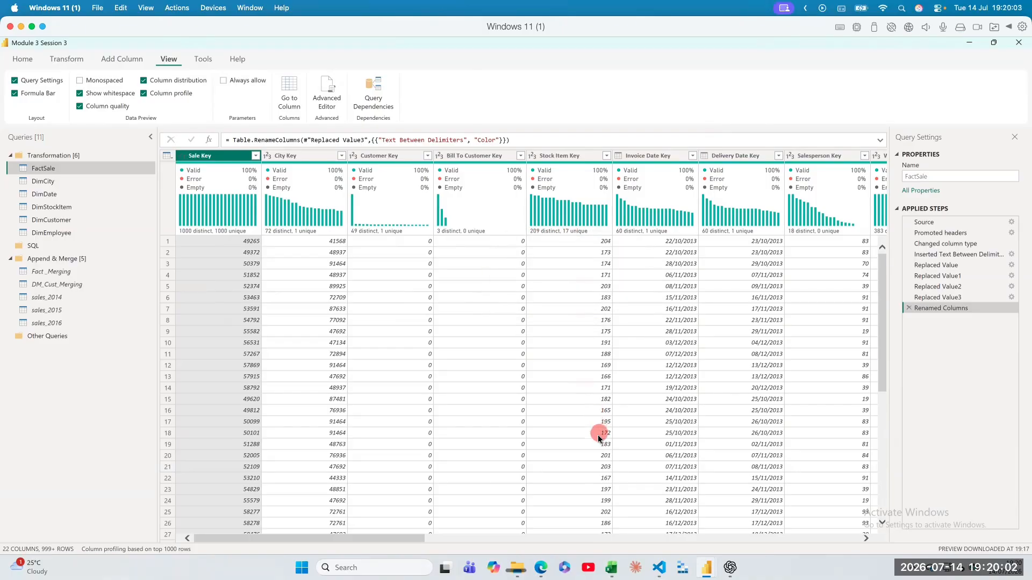
# Step: Apply the pending query changes and close the Power Query Editor
pyautogui.click(23, 59)
pyautogui.click(20, 105)
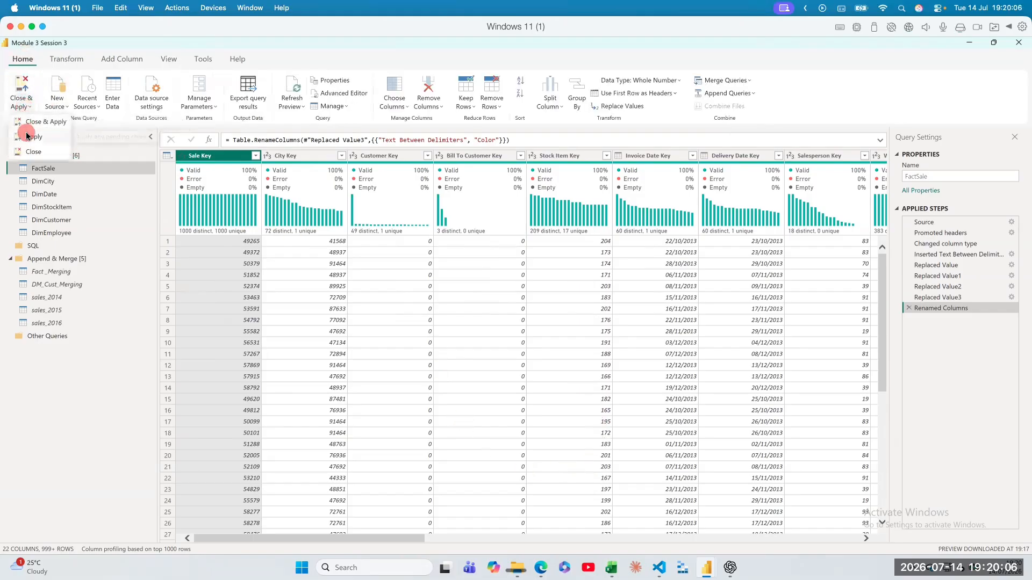
pyautogui.click(31, 125)
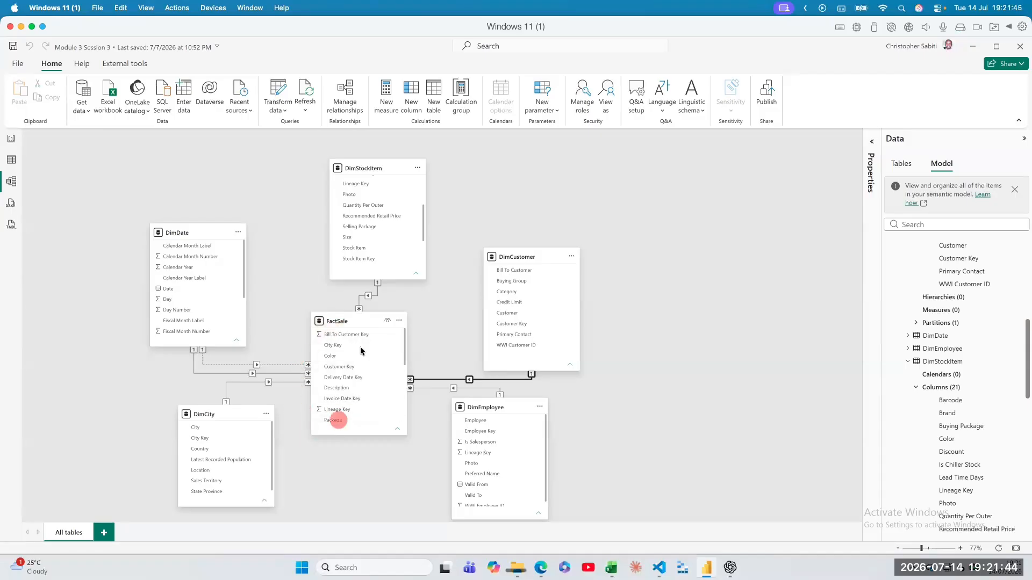
pyautogui.click(346, 398)
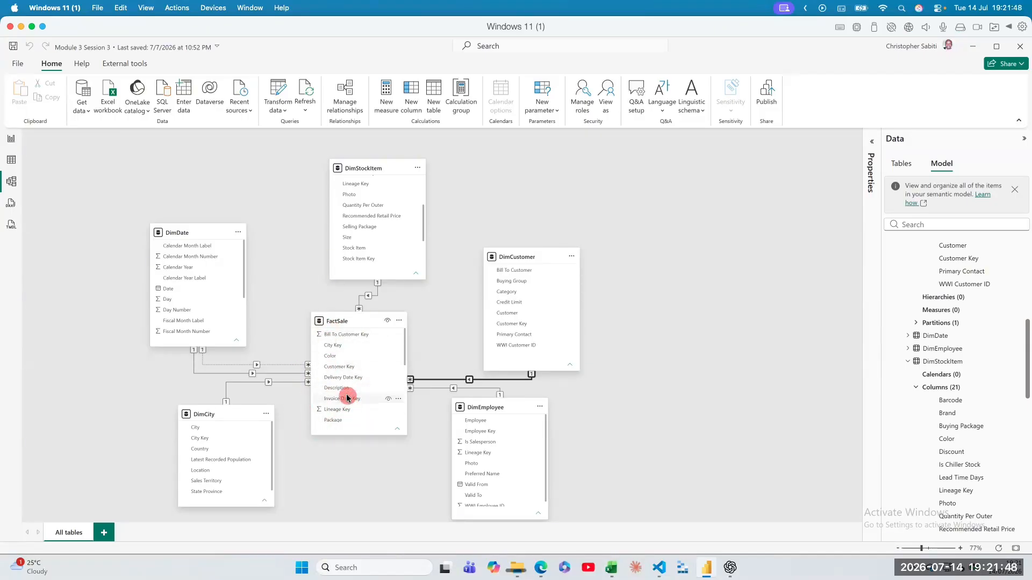
pyautogui.moveTo(330, 382); pyautogui.dragTo(297, 385)
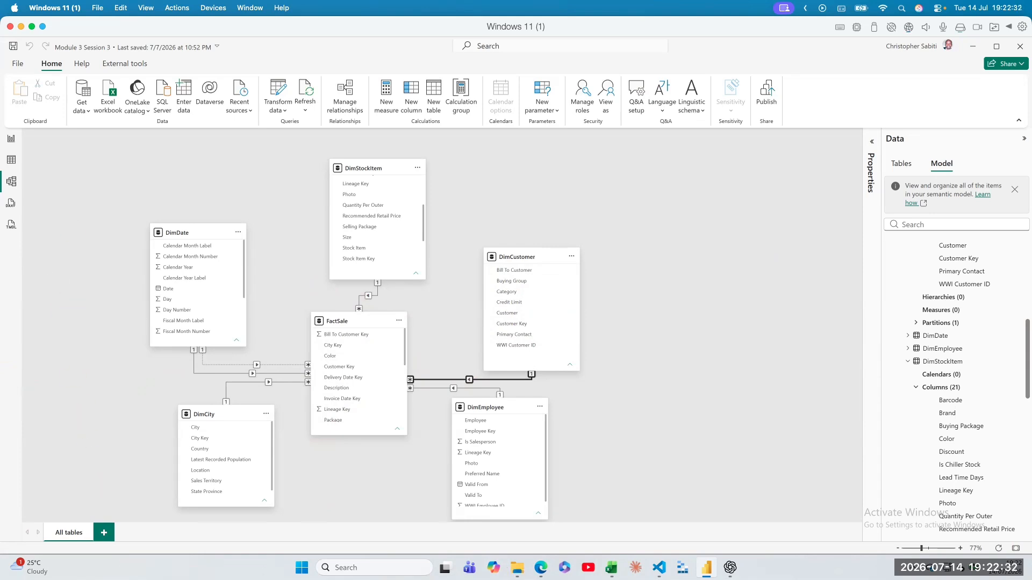
# Step: Switch to Chrome, close the Data Modeling Star Schema Lifecycle infographic, and show the Sabtech Online Power BI course page
pyautogui.press('super+Tab')
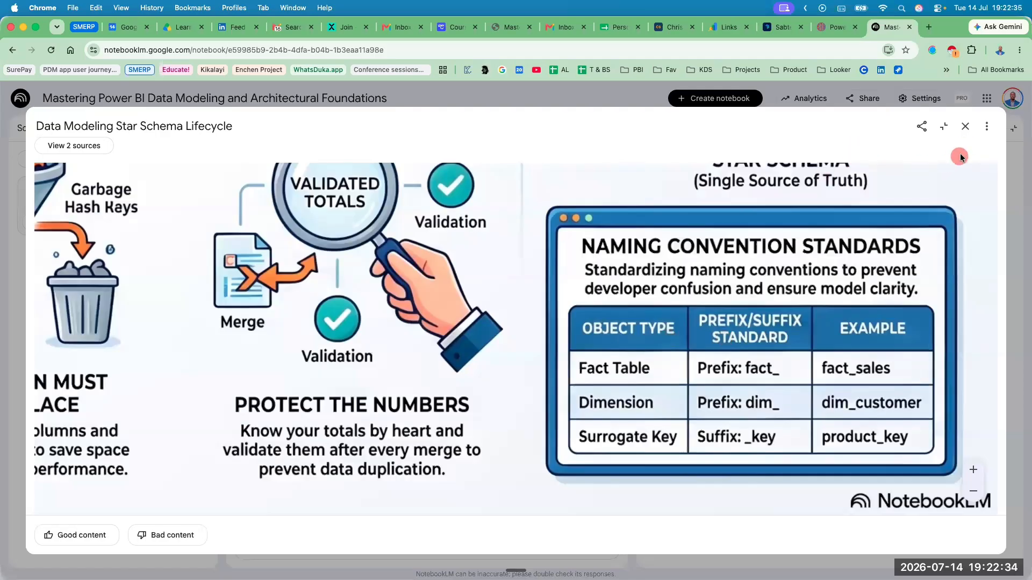
pyautogui.click(965, 129)
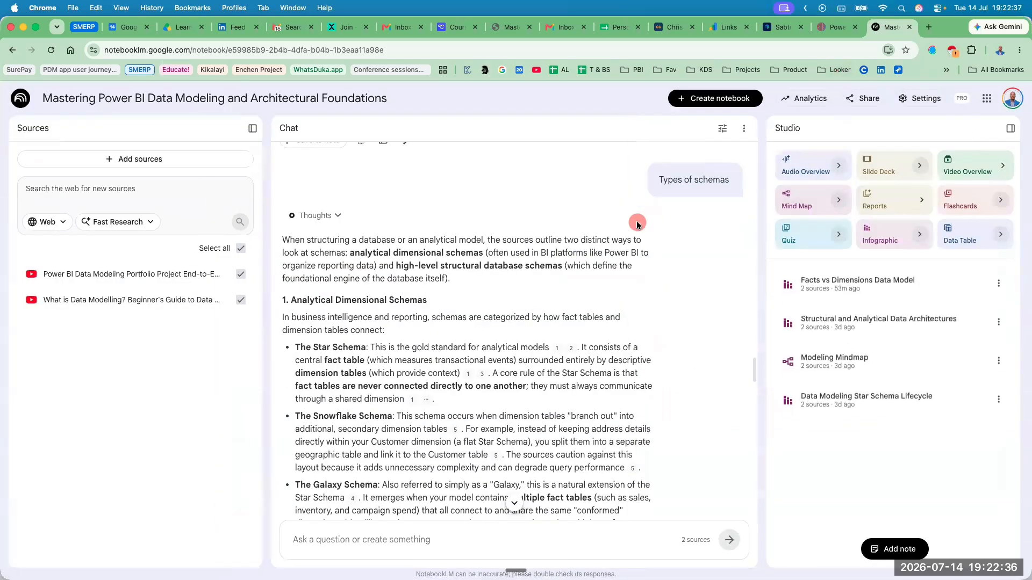
pyautogui.click(836, 27)
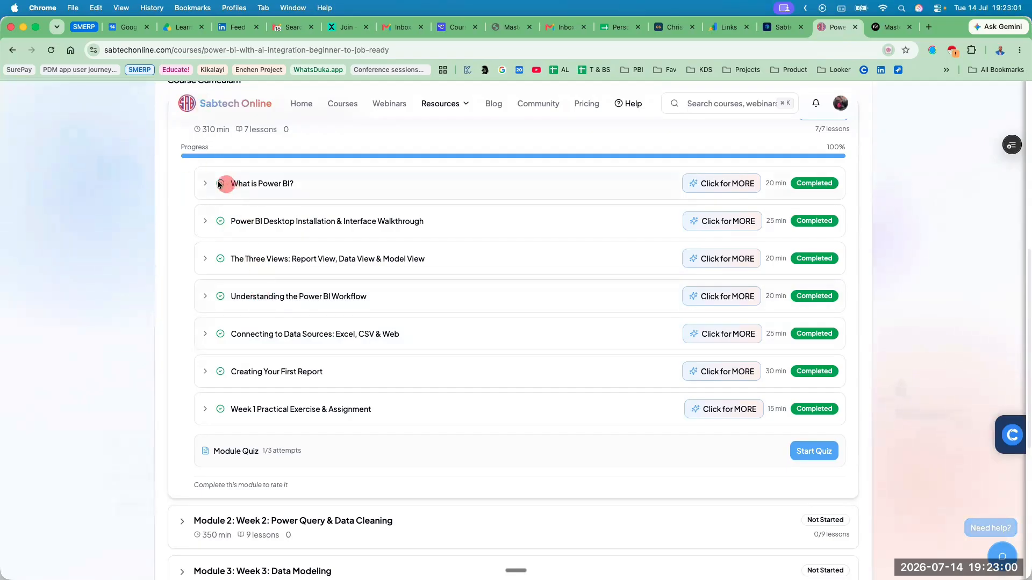
# Step: Collapse Module 1 in the course curriculum and expand Module 3: Week 3: Data Modeling to view its lessons
pyautogui.scroll(3, 196, 149)
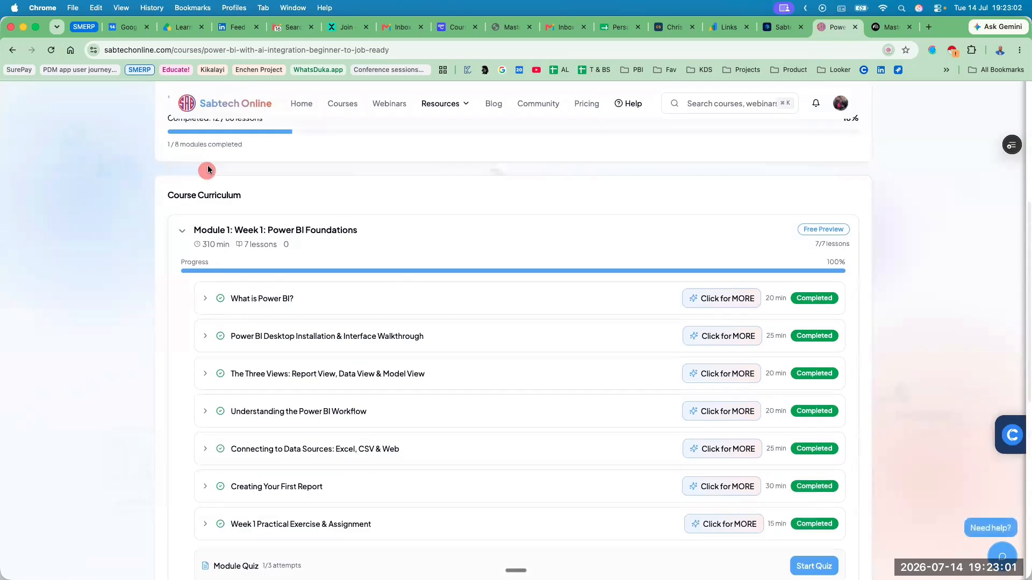
pyautogui.click(204, 231)
pyautogui.scroll(-1, 306, 339)
pyautogui.click(301, 298)
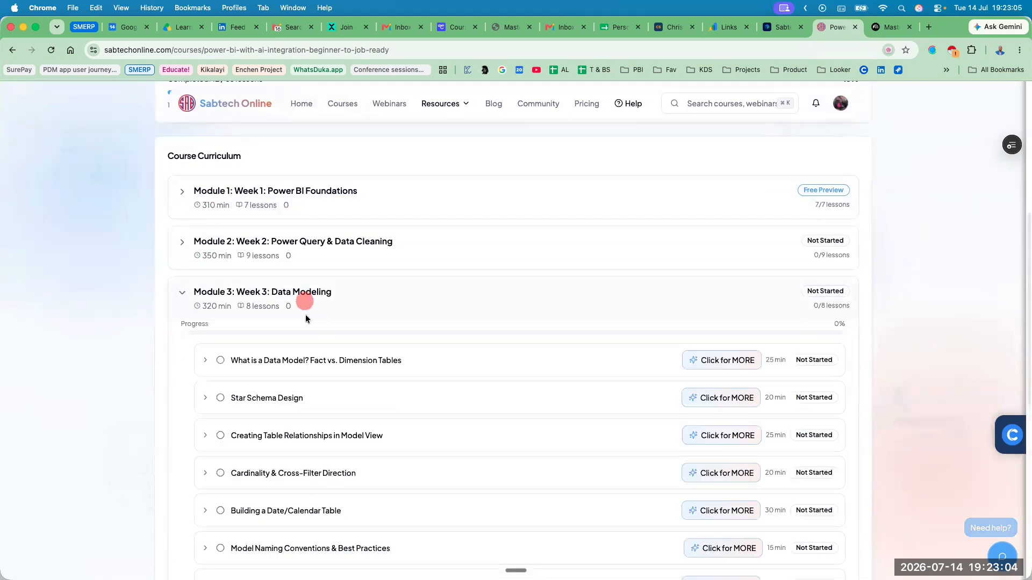
pyautogui.scroll(-1, 333, 344)
pyautogui.scroll(-1, 367, 384)
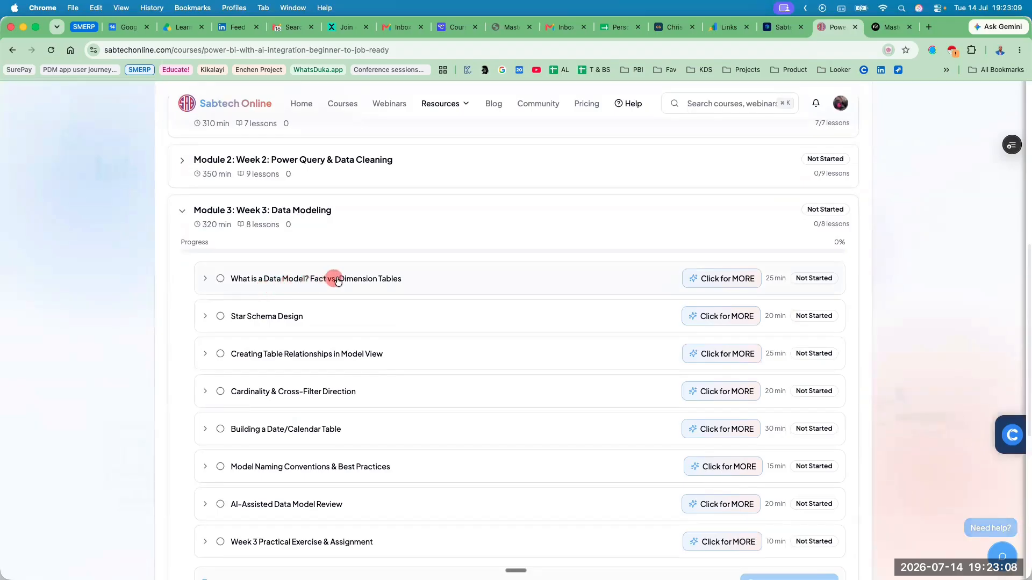
# Step: Expand the Star Schema Design, Creating Table Relationships in Model View, and Cardinality & Cross-Filter Direction lessons to read their descriptions
pyautogui.click(296, 318)
pyautogui.scroll(-1, 294, 317)
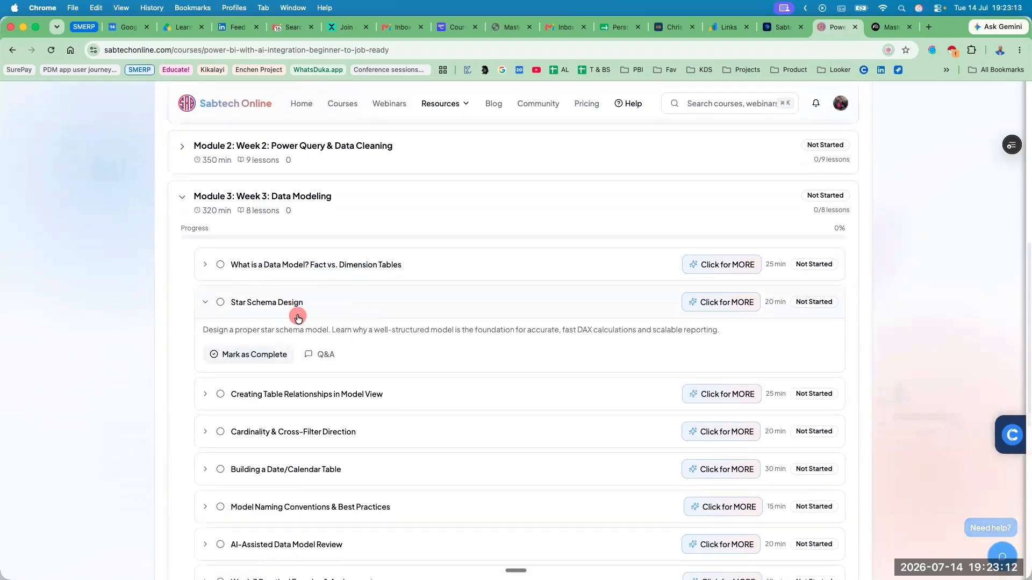
pyautogui.click(285, 386)
pyautogui.scroll(-3, 286, 387)
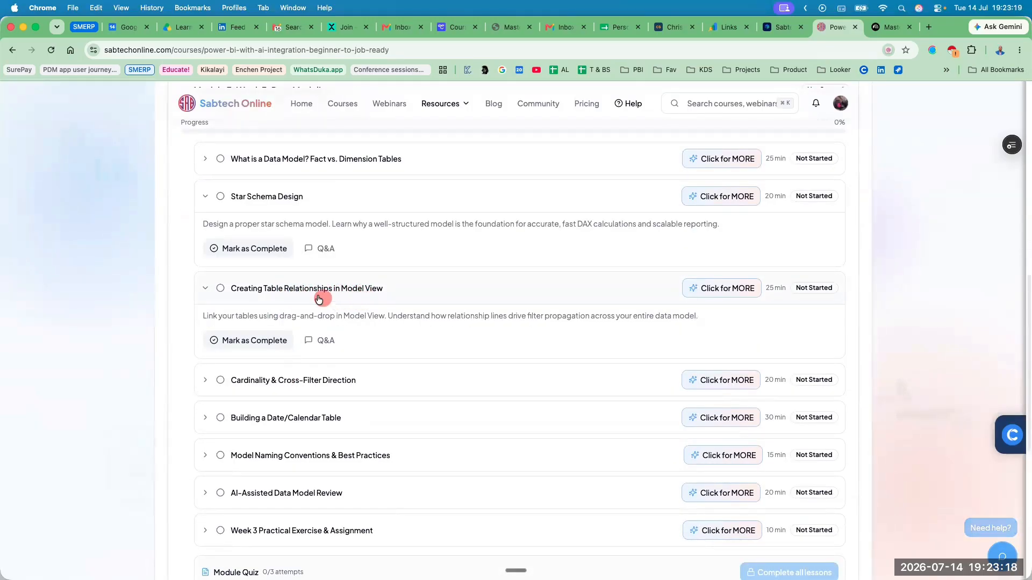
pyautogui.scroll(-1, 320, 298)
pyautogui.click(311, 331)
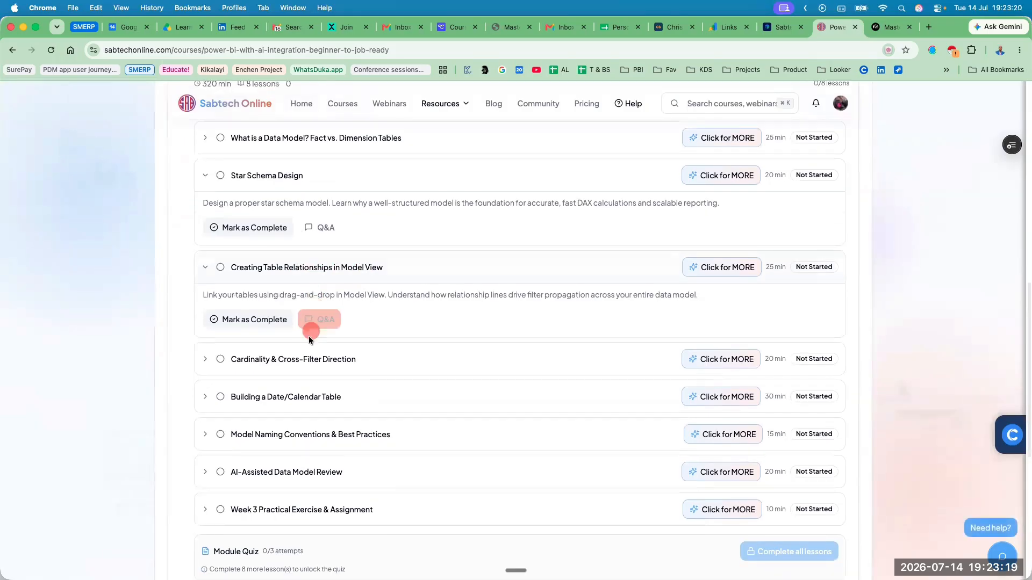
pyautogui.click(265, 365)
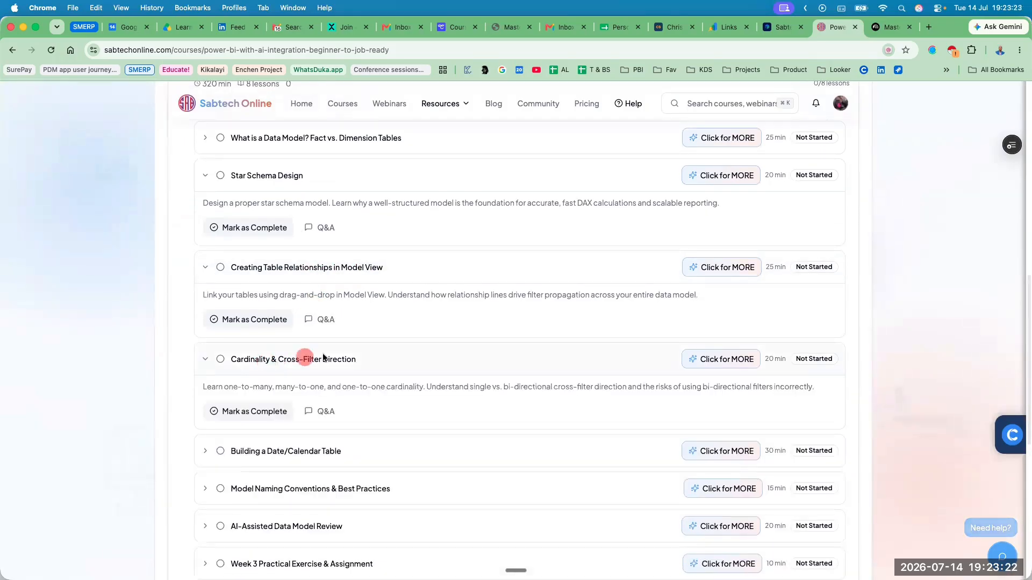
pyautogui.scroll(-2, 451, 334)
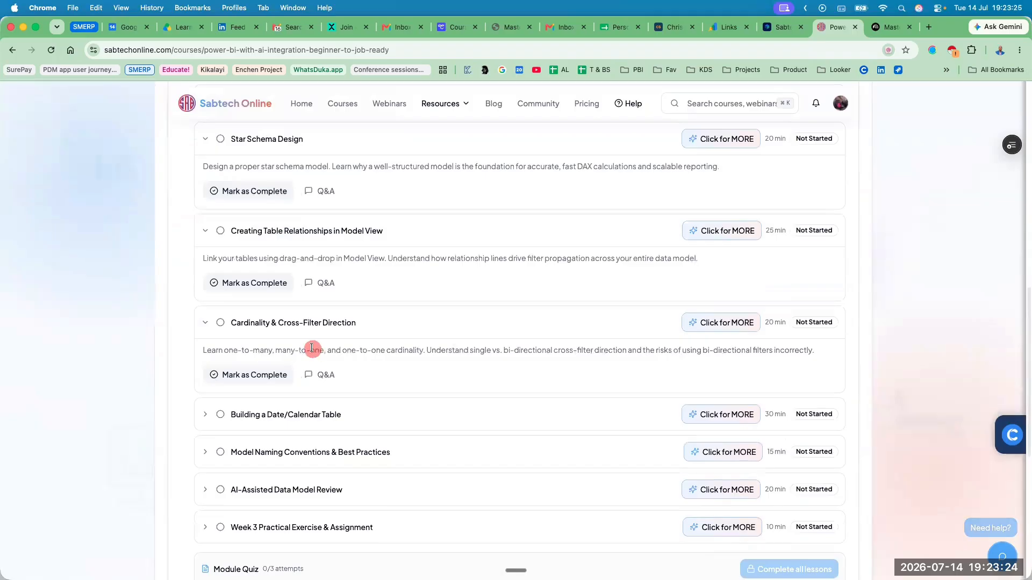
pyautogui.scroll(-1, 269, 352)
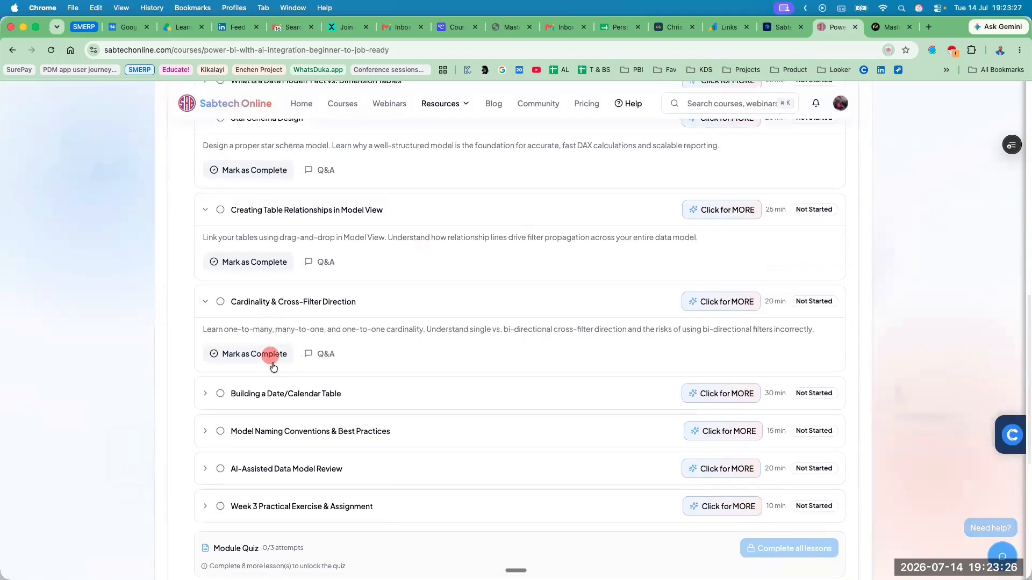
# Step: Expand the Building a Date/Calendar Table lesson and highlight the text about creating a Date Table using DAX or Power Query
pyautogui.click(274, 394)
pyautogui.scroll(-1, 276, 398)
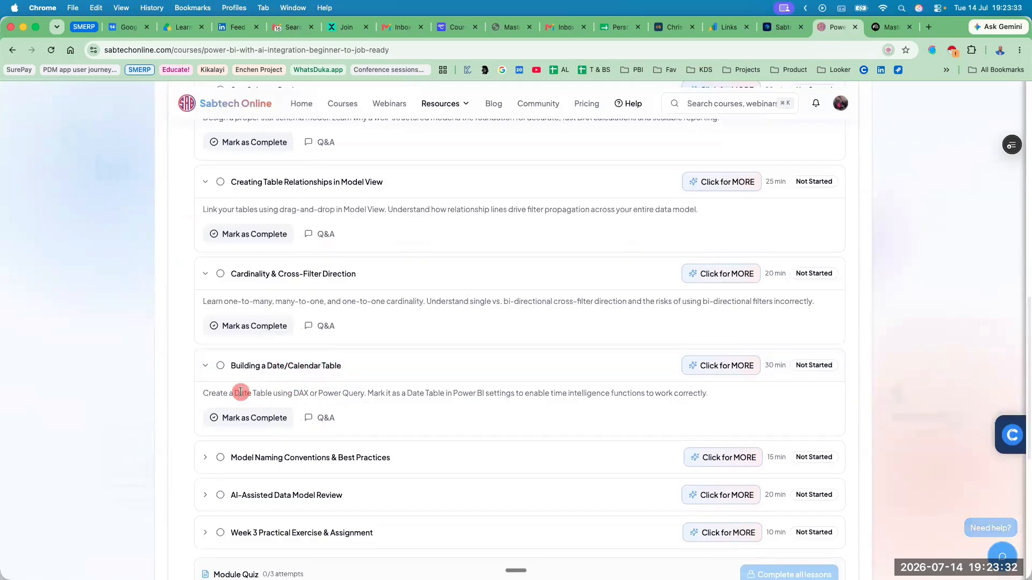
pyautogui.moveTo(293, 393); pyautogui.dragTo(356, 395)
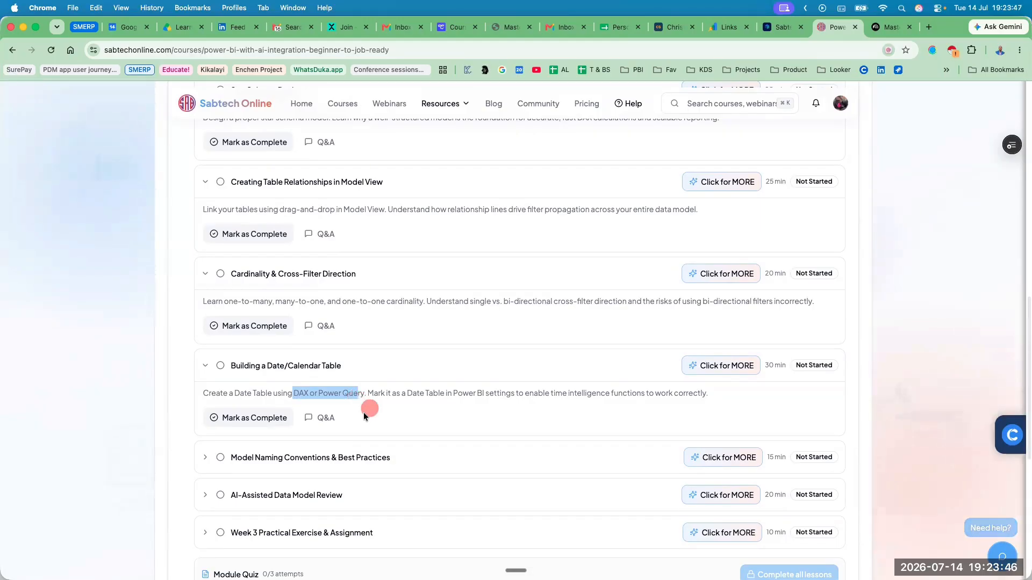
pyautogui.click(210, 393)
pyautogui.moveTo(209, 394); pyautogui.dragTo(350, 391)
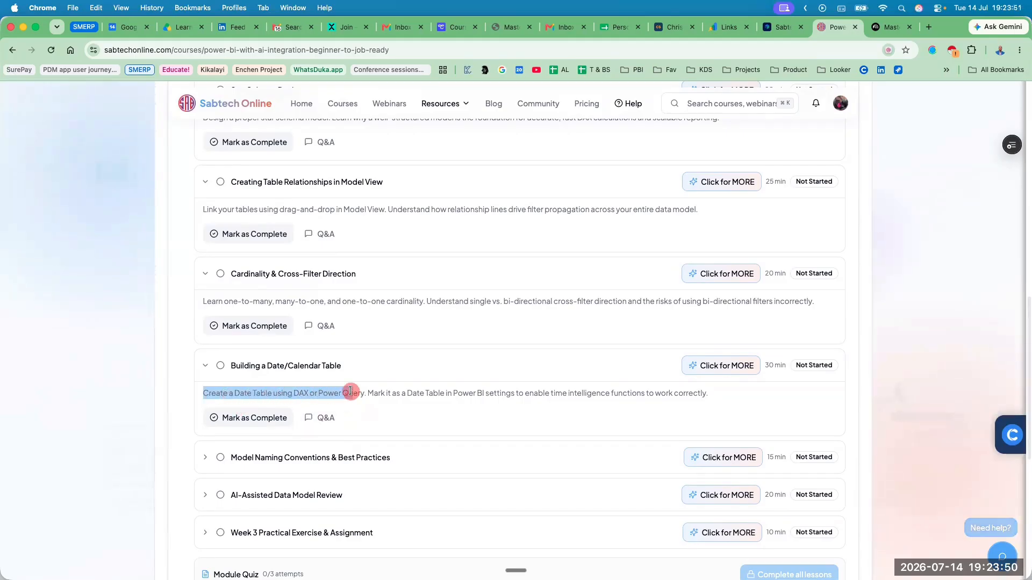
# Step: Expand the Model Naming Conventions & Best Practices and AI-Assisted Data Model Review lessons, then return to the Power BI Desktop model
pyautogui.scroll(-1, 336, 365)
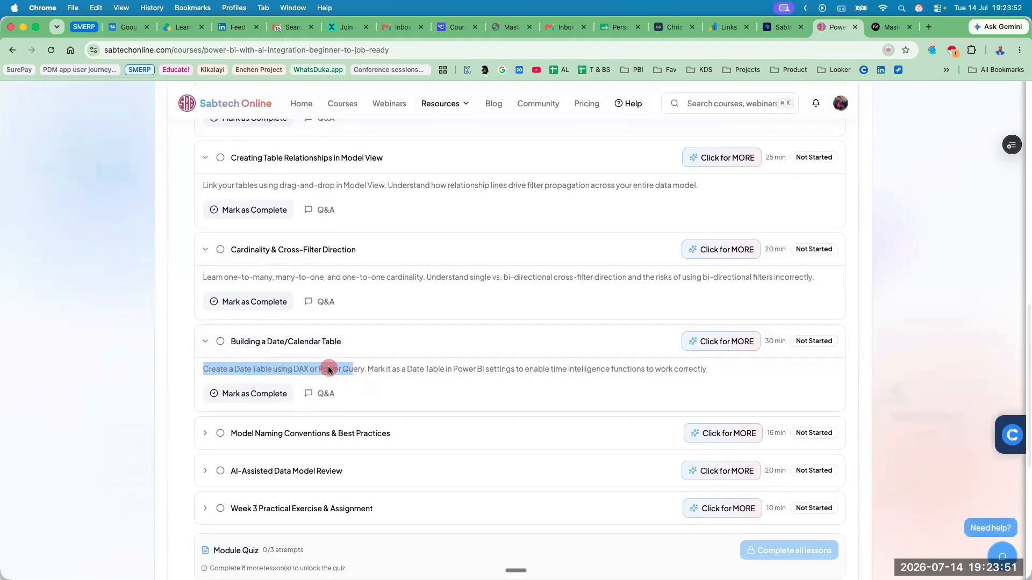
pyautogui.click(269, 436)
pyautogui.scroll(-3, 340, 415)
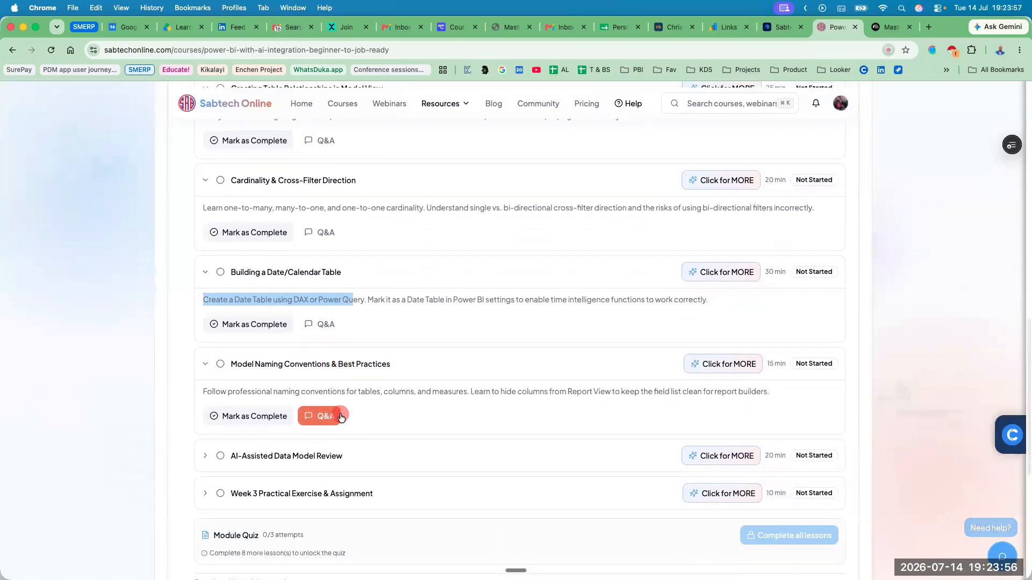
pyautogui.click(340, 451)
pyautogui.scroll(-4, 349, 441)
pyautogui.scroll(-2, 360, 432)
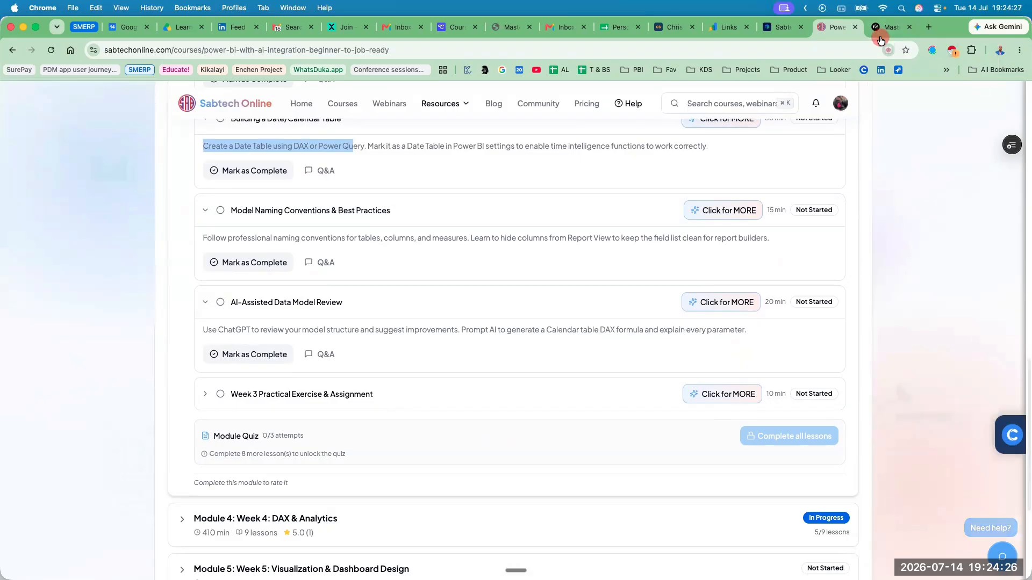
pyautogui.press('super+Tab')
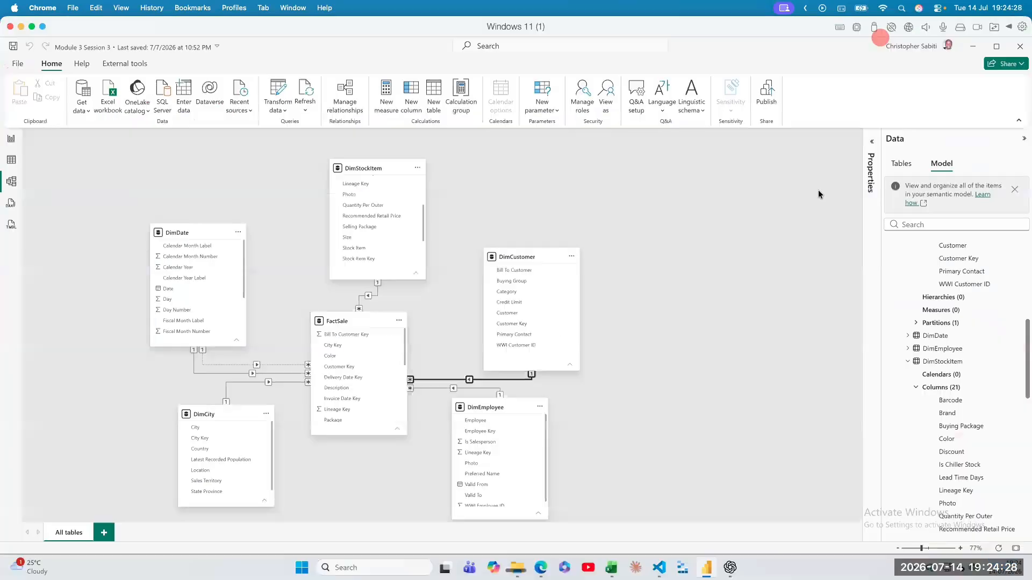
pyautogui.click(513, 379)
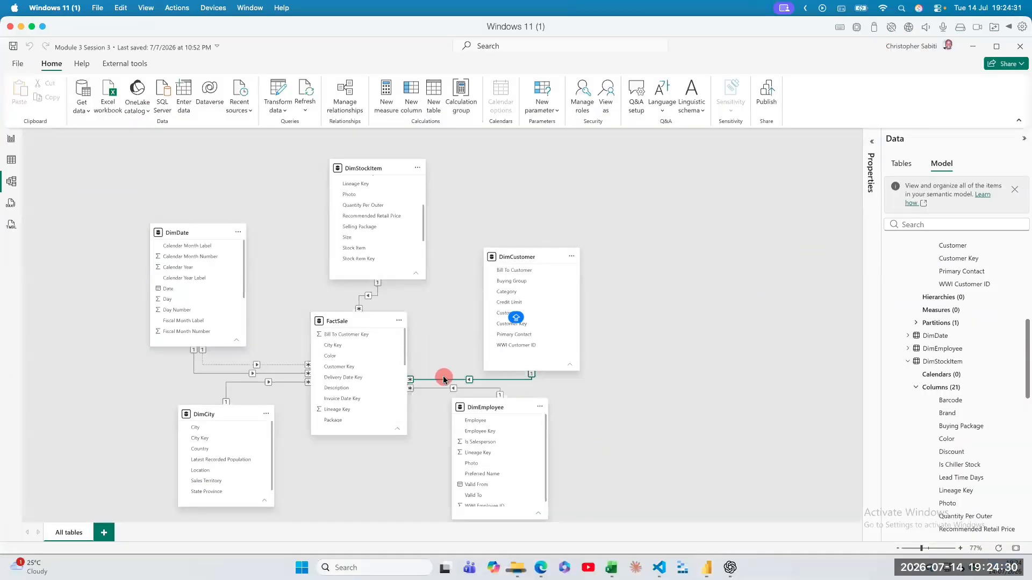
pyautogui.press('super')
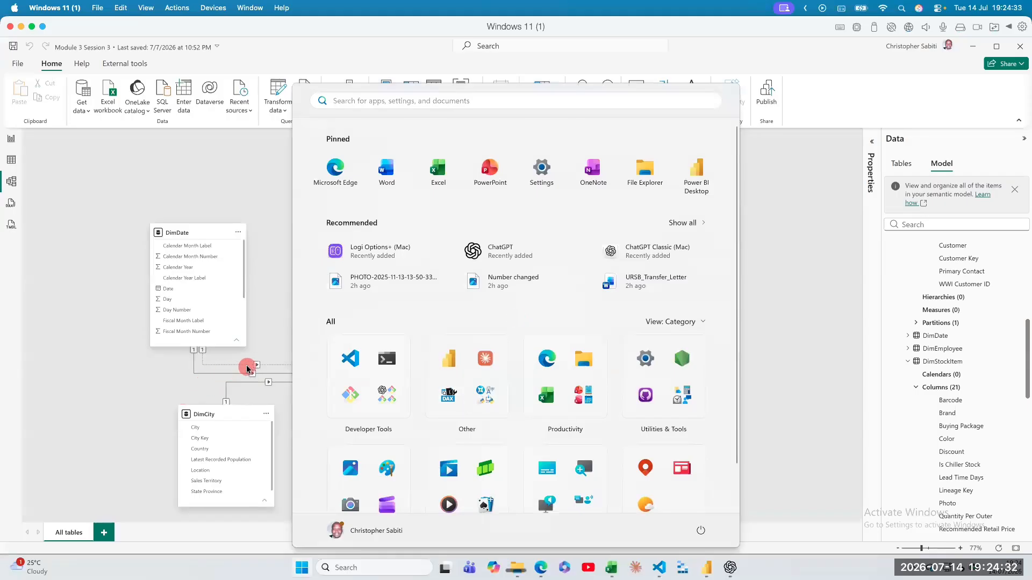
pyautogui.click(257, 352)
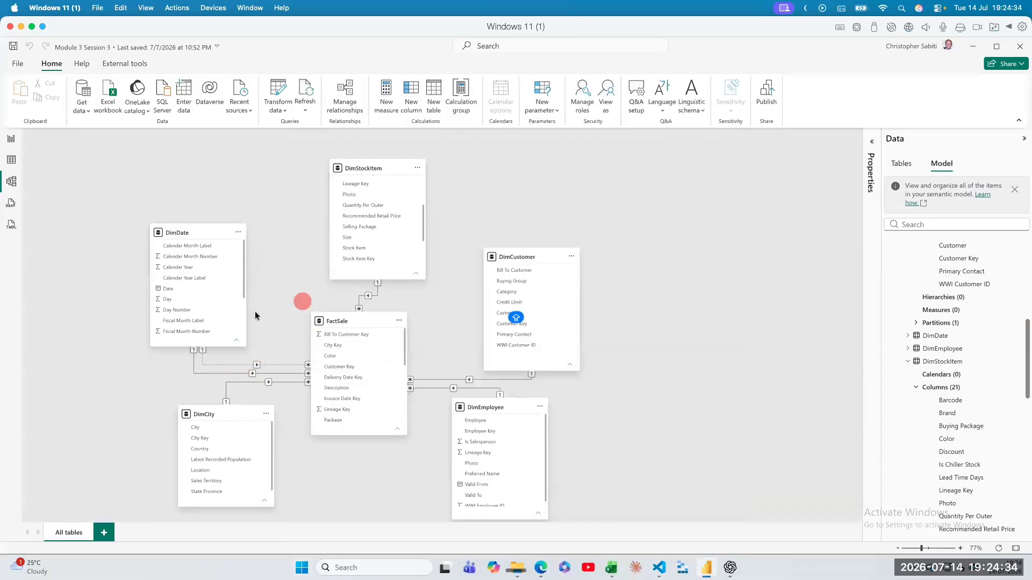
# Step: Delete all existing relationships between FactSale and the dimension tables, then close the relationship manager
pyautogui.click(344, 90)
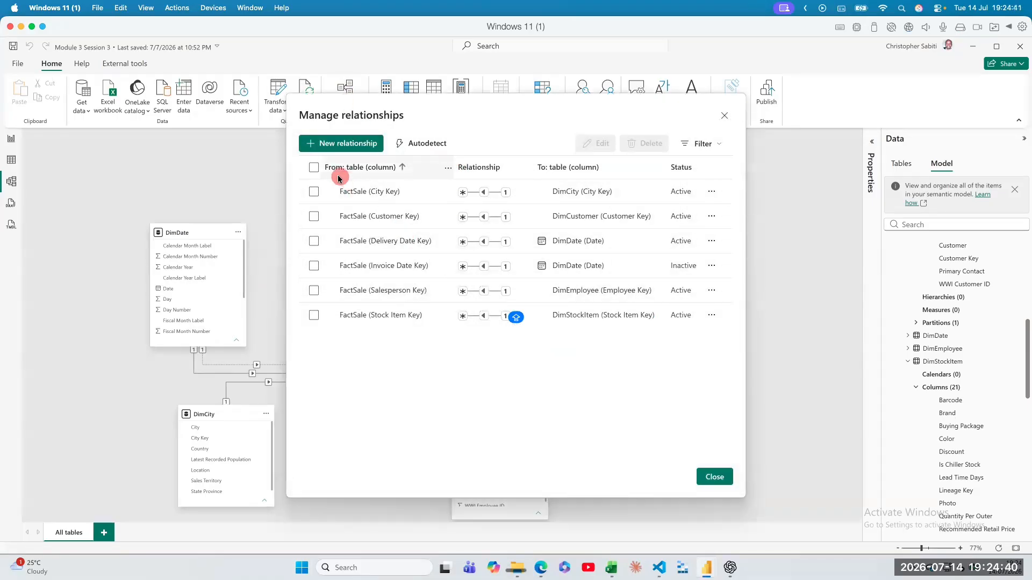
pyautogui.click(312, 169)
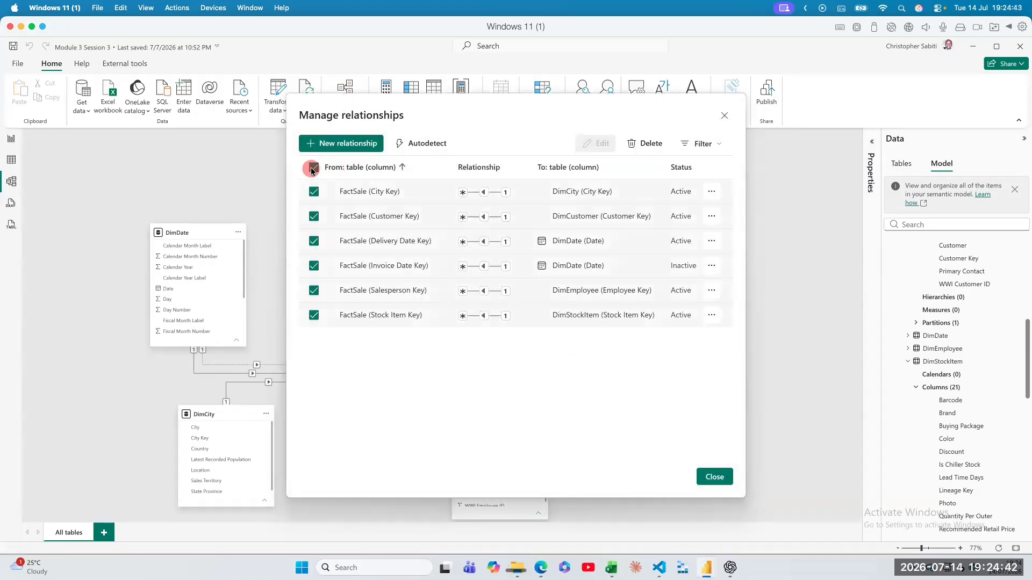
pyautogui.click(647, 142)
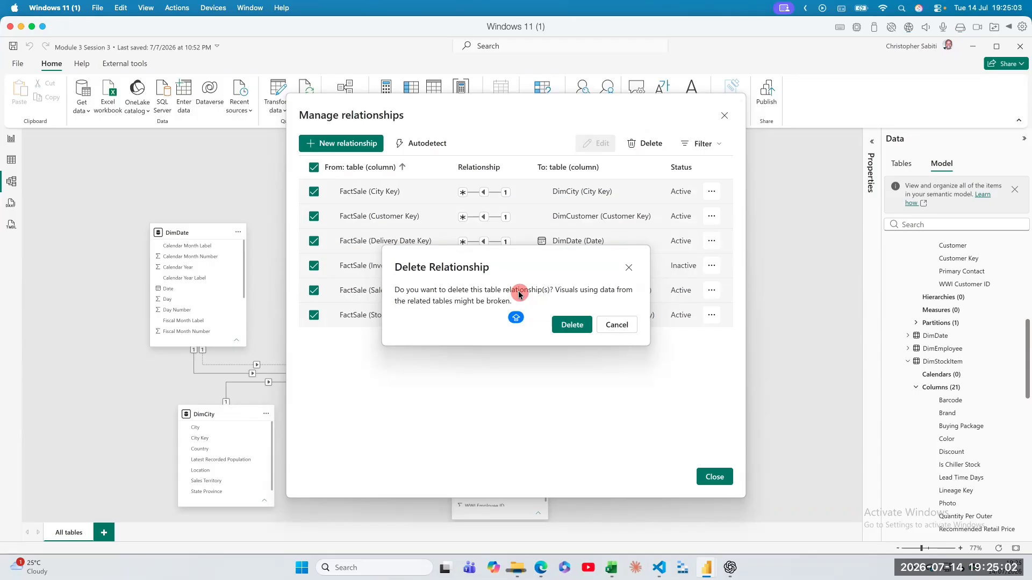
pyautogui.click(570, 324)
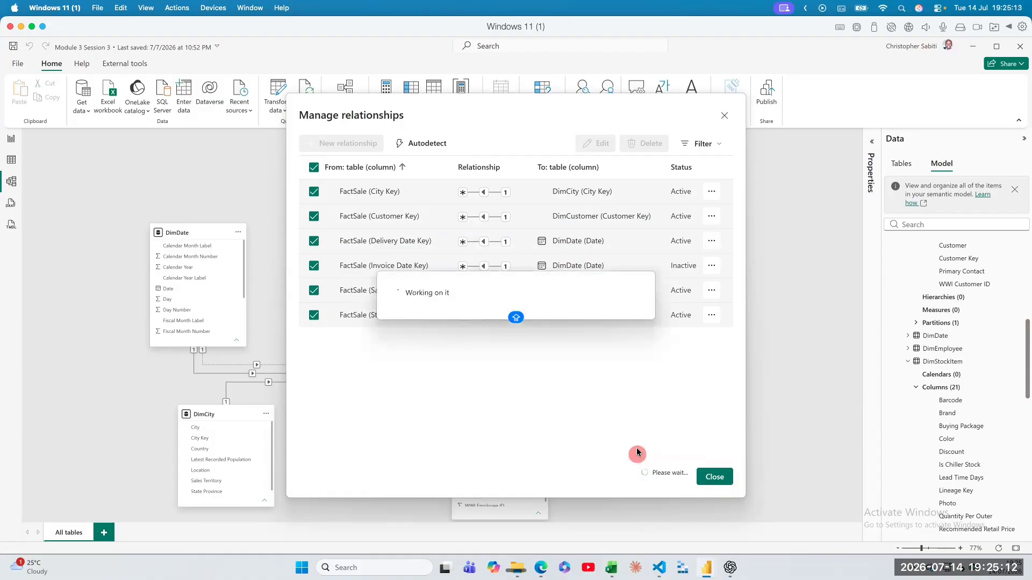
pyautogui.click(719, 481)
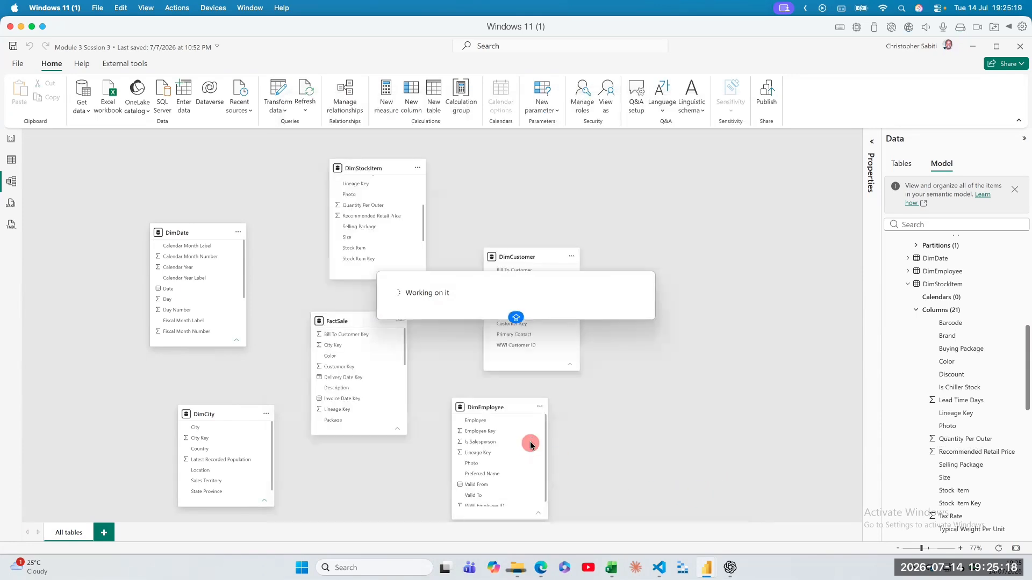
# Step: Shift the DimEmployee and DimCity table cards slightly up and to the right, and lengthen the DimCity card
pyautogui.moveTo(495, 407); pyautogui.dragTo(510, 393)
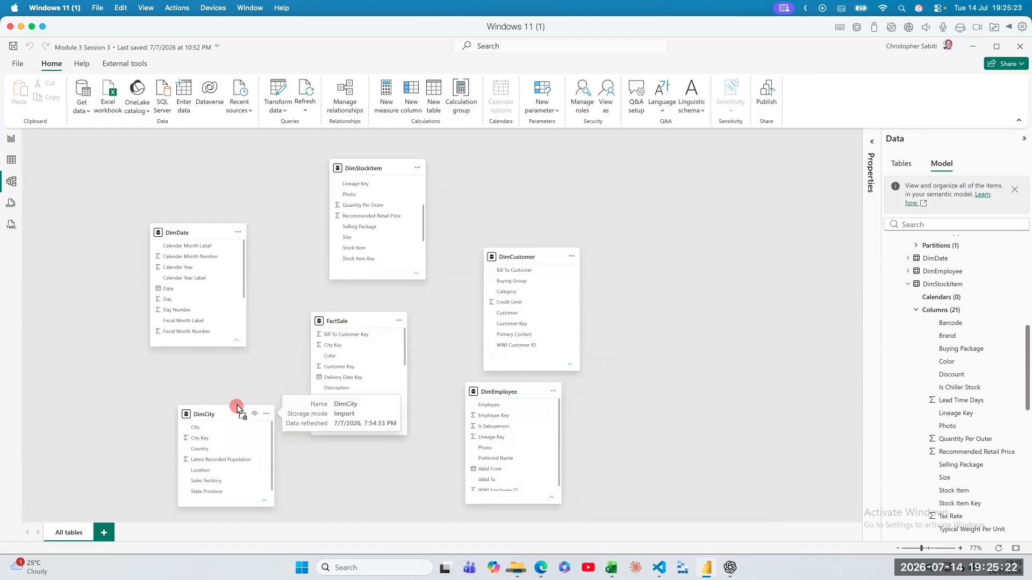
pyautogui.moveTo(237, 408); pyautogui.dragTo(243, 393)
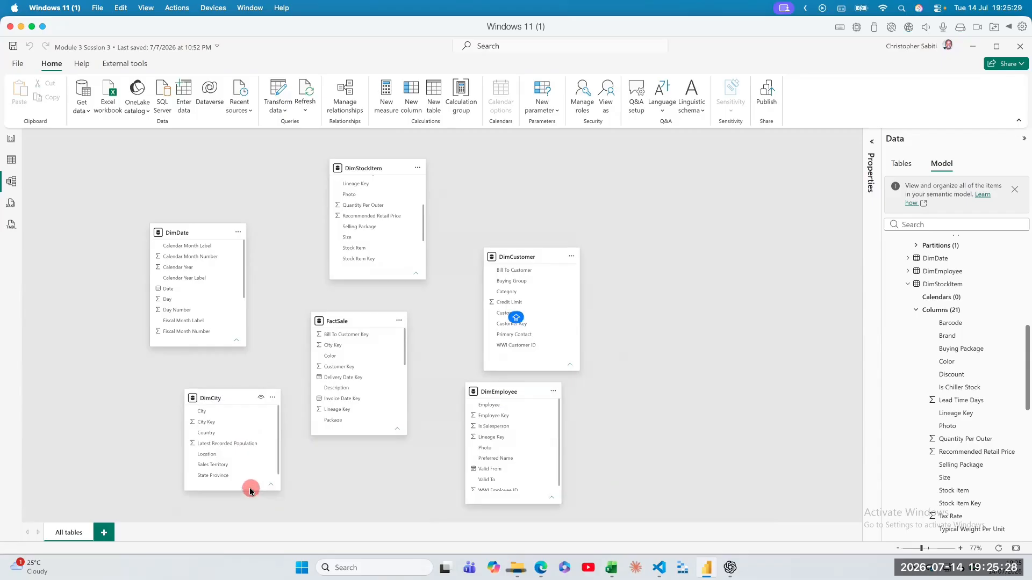
pyautogui.moveTo(249, 489); pyautogui.dragTo(249, 503)
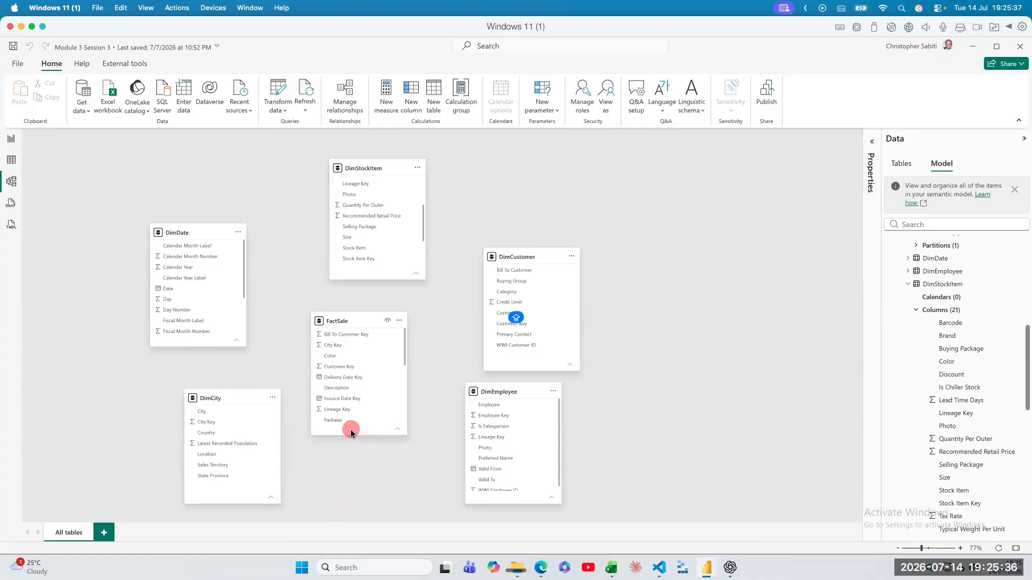
# Step: Lengthen the FactSale table card to show more columns and move it up, just below DimStockItem
pyautogui.moveTo(350, 435); pyautogui.dragTo(346, 525)
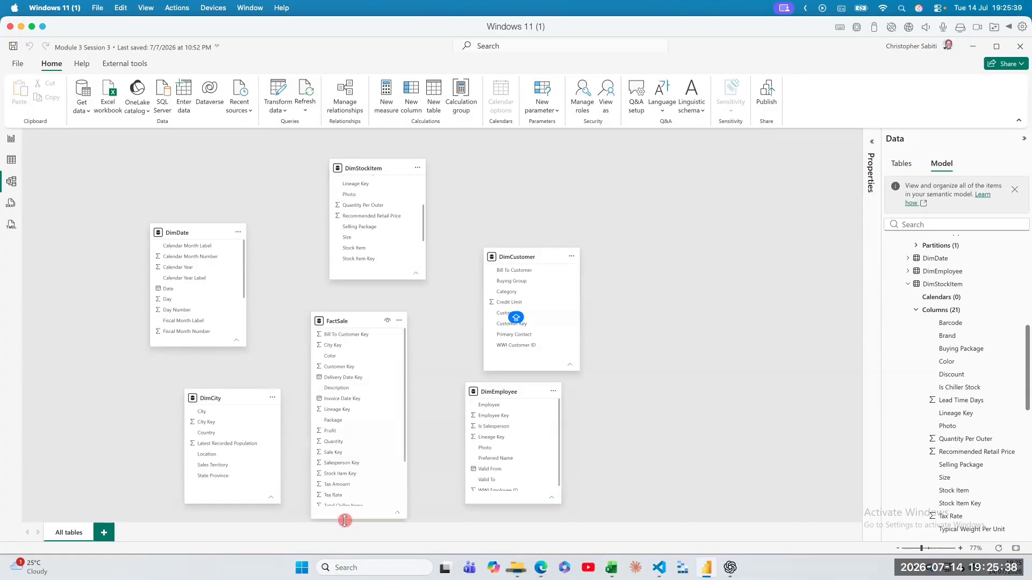
pyautogui.moveTo(352, 325); pyautogui.dragTo(368, 302)
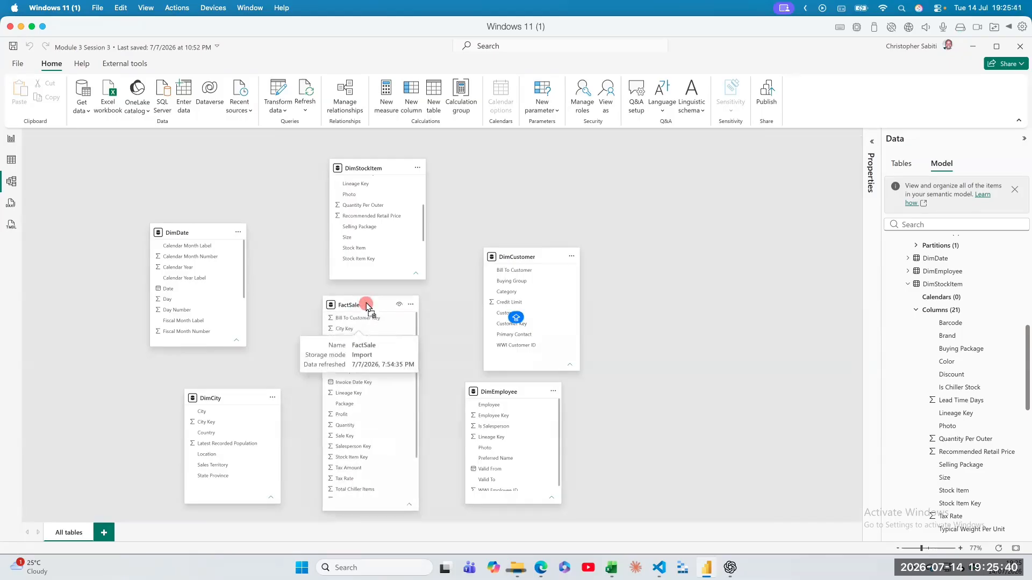
pyautogui.moveTo(352, 505); pyautogui.dragTo(353, 540)
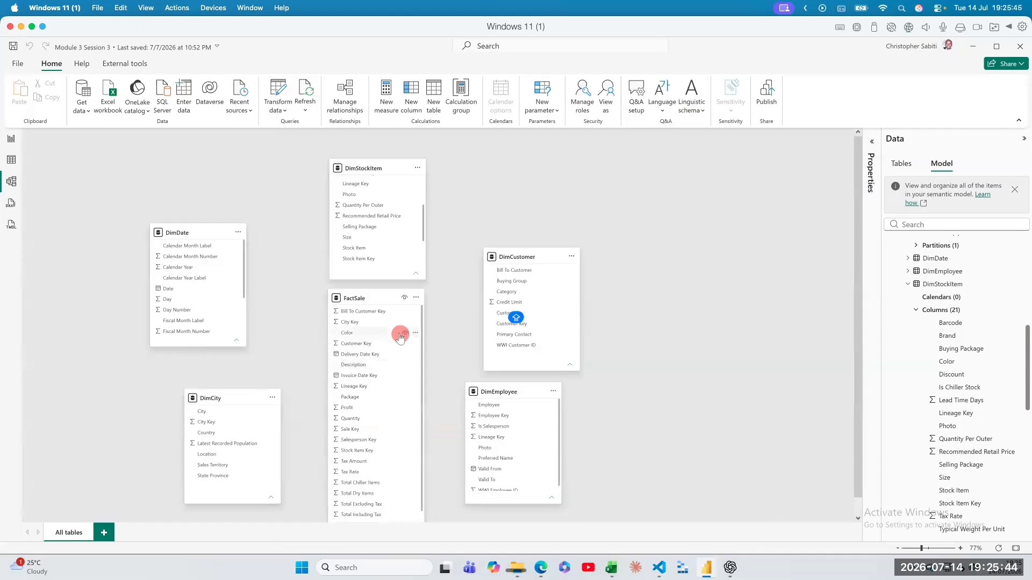
# Step: Spread the DimCustomer and DimEmployee cards to the right, place FactSale between them and DimStockItem, and lengthen it to show all columns
pyautogui.moveTo(384, 166)
pyautogui.mouseDown()
pyautogui.moveTo(330, 157)
pyautogui.moveTo(508, 157)
pyautogui.moveTo(344, 163)
pyautogui.moveTo(380, 164)
pyautogui.mouseUp()
pyautogui.moveTo(375, 293); pyautogui.dragTo(421, 267)
pyautogui.moveTo(530, 257); pyautogui.dragTo(634, 242)
pyautogui.moveTo(524, 391); pyautogui.dragTo(642, 388)
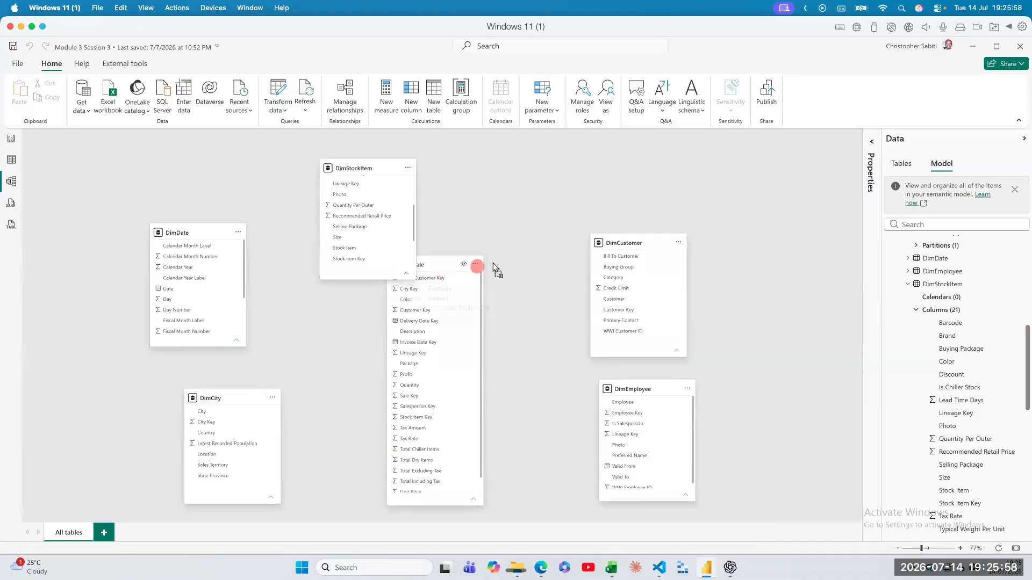
pyautogui.moveTo(445, 275); pyautogui.dragTo(511, 232)
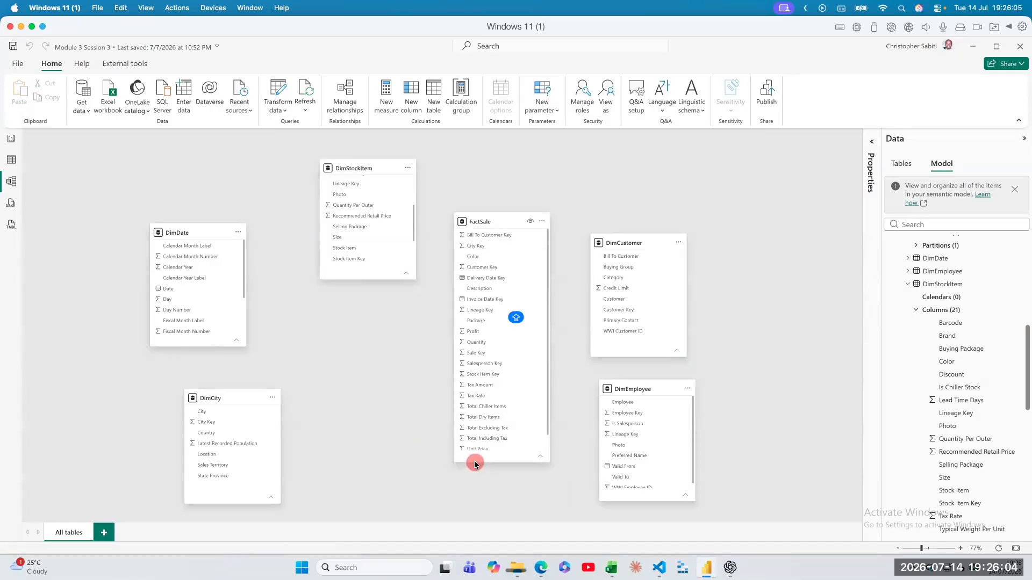
pyautogui.moveTo(474, 461)
pyautogui.mouseDown()
pyautogui.moveTo(470, 511)
pyautogui.moveTo(482, 462)
pyautogui.mouseUp()
pyautogui.moveTo(483, 460); pyautogui.dragTo(481, 498)
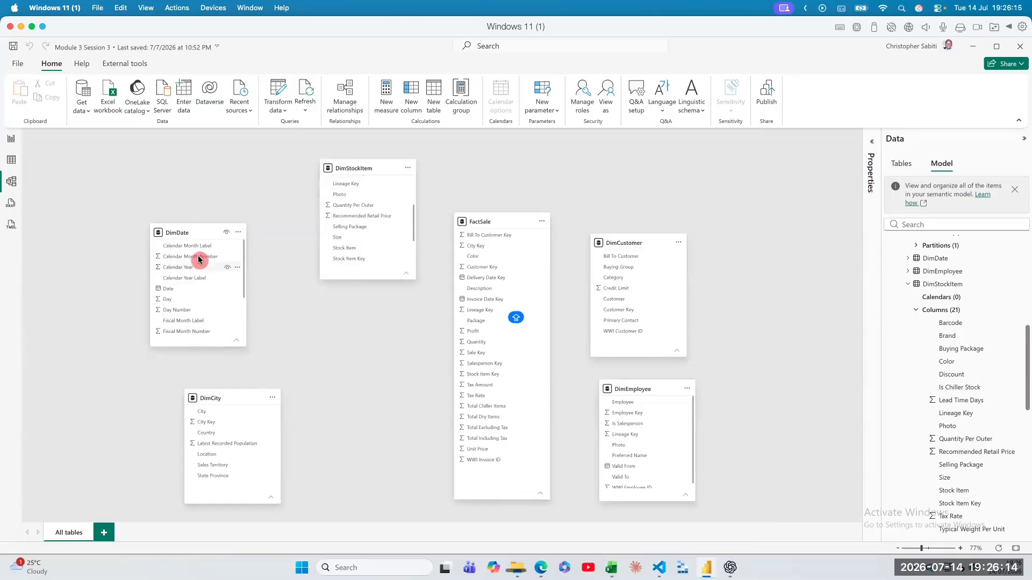
# Step: Move the DimDate card up beside DimStockItem, and lengthen both cards to show more of their columns
pyautogui.moveTo(199, 240); pyautogui.dragTo(225, 175)
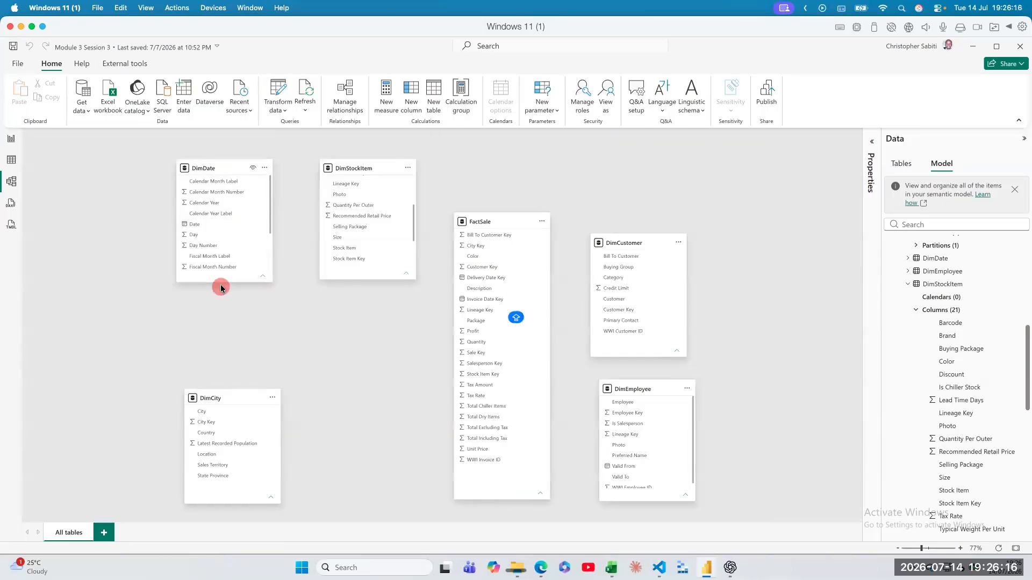
pyautogui.moveTo(220, 284); pyautogui.dragTo(217, 318)
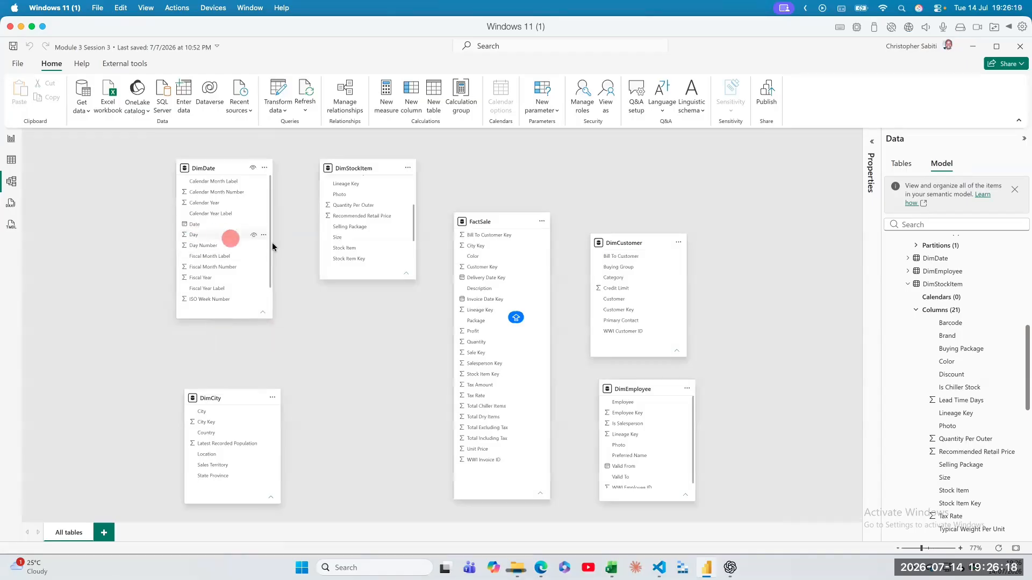
pyautogui.moveTo(347, 279); pyautogui.dragTo(349, 415)
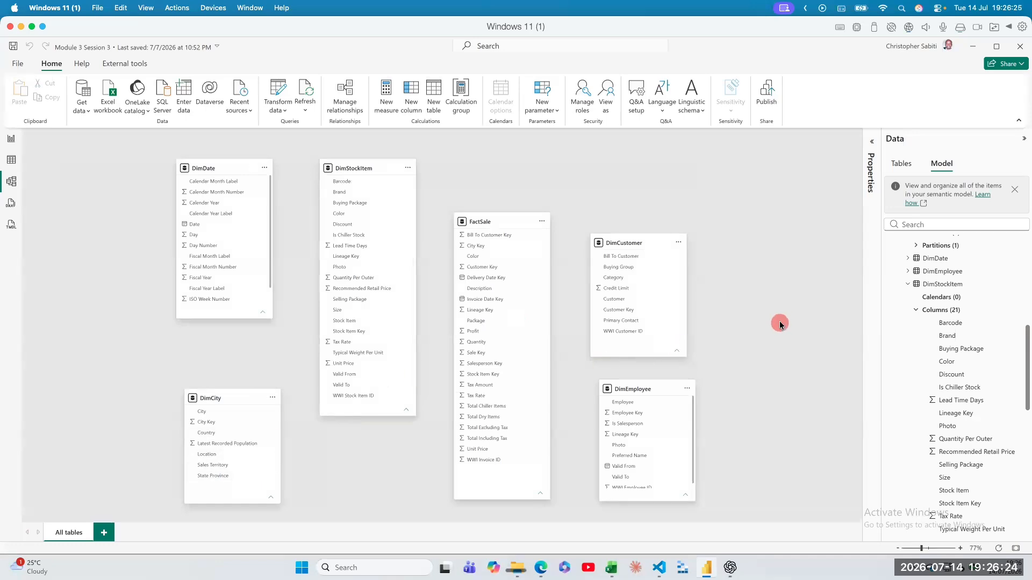
# Step: Capture a screenshot of the diagram area containing all six tables and copy it to the clipboard
pyautogui.hotkey('ctrl', 'alt', 'Tab')
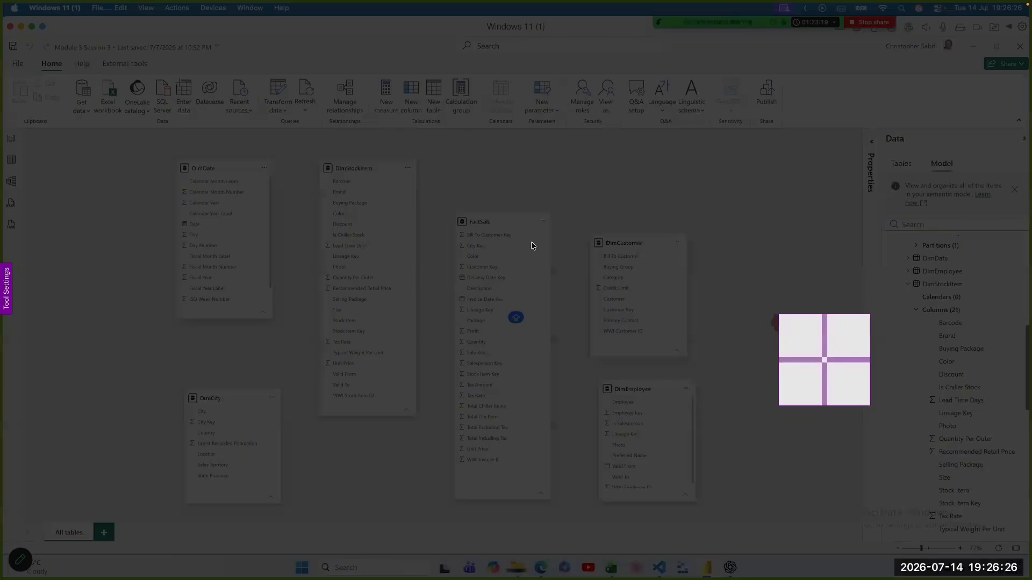
pyautogui.moveTo(94, 133); pyautogui.dragTo(759, 520)
pyautogui.press('super+c')
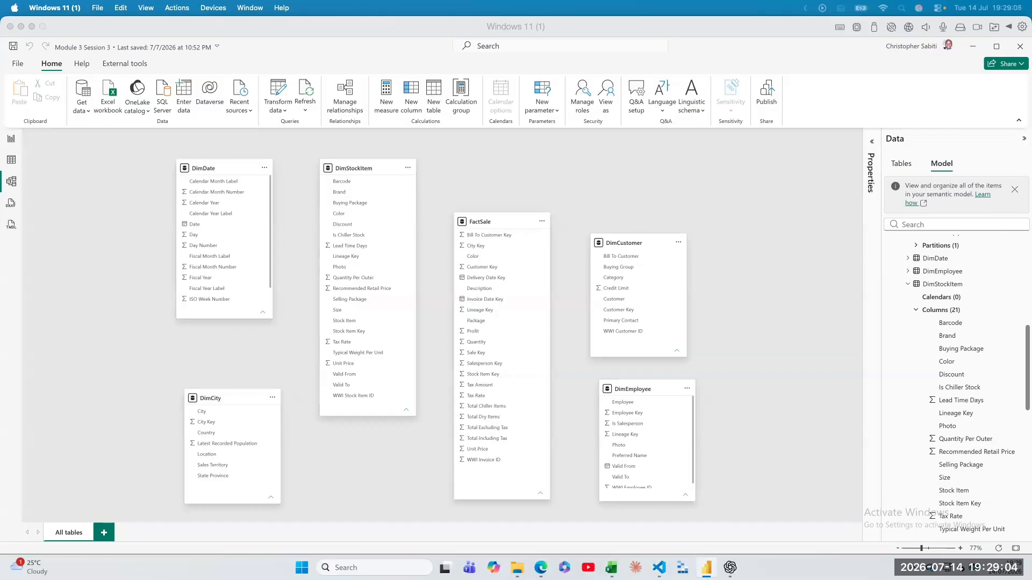
# Step: Switch to ChatGPT, attach the model screenshot, and ask it as a data analyst to advise all table relationships or create a PNG mapping the linking columns
pyautogui.moveTo(342, 523); pyautogui.dragTo(390, 52)
pyautogui.click(343, 529)
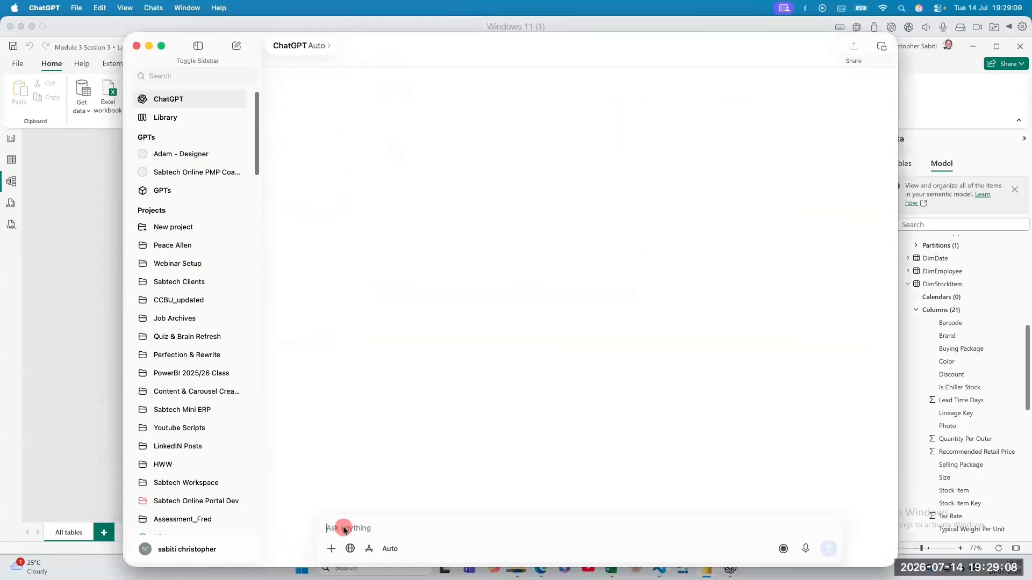
pyautogui.press('super+v')
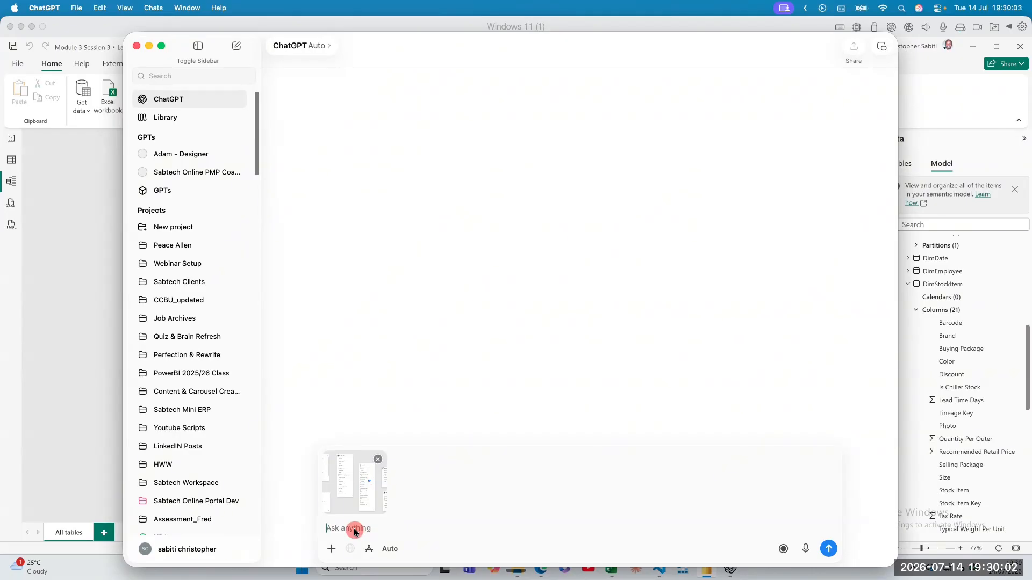
pyautogui.press('fn')
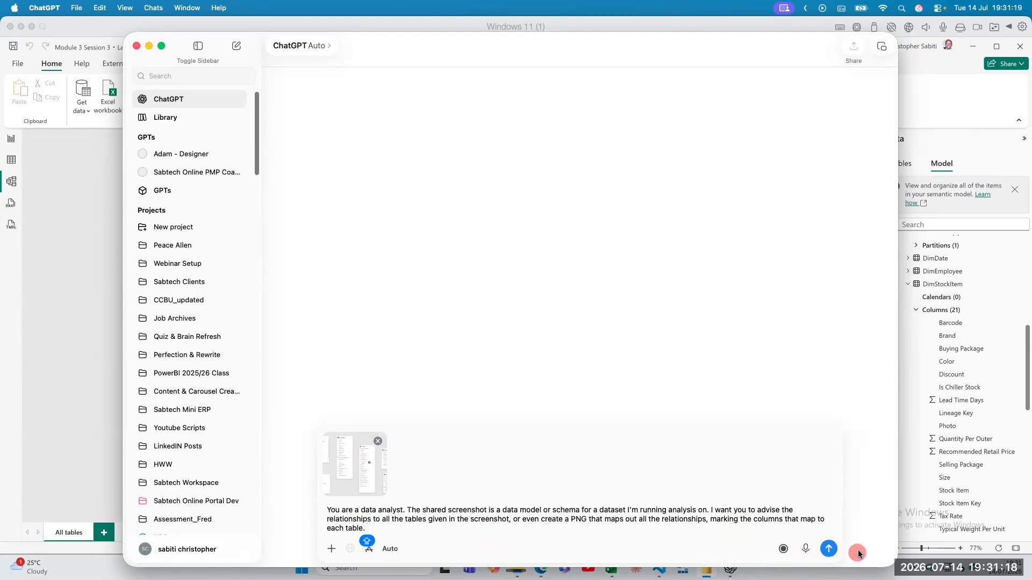
pyautogui.click(835, 552)
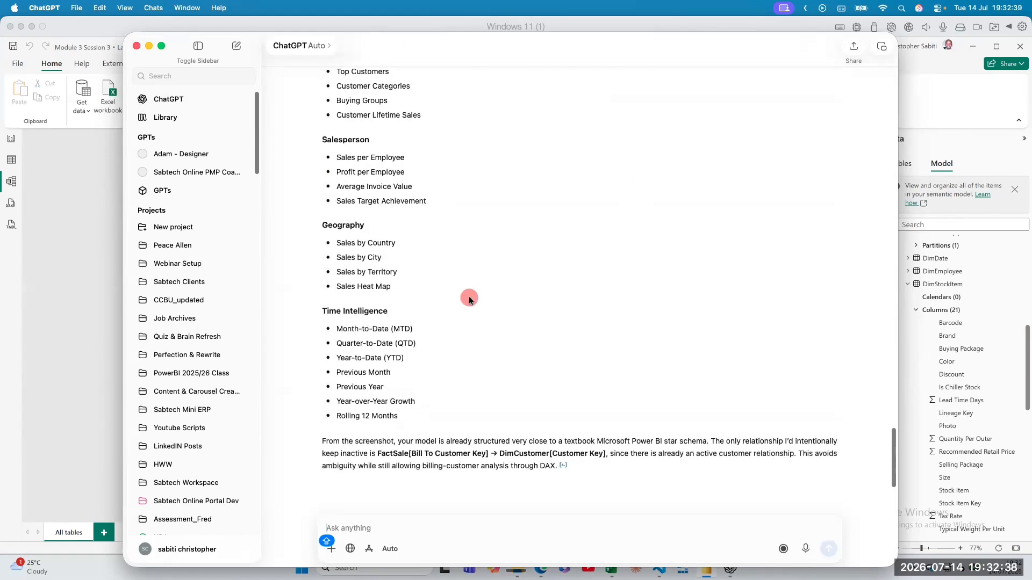
# Step: Review the Best Practice Star Schema and highlight the Recommended KPIs heading with its introductory line in the response
pyautogui.scroll(5, 469, 295)
pyautogui.scroll(9, 469, 297)
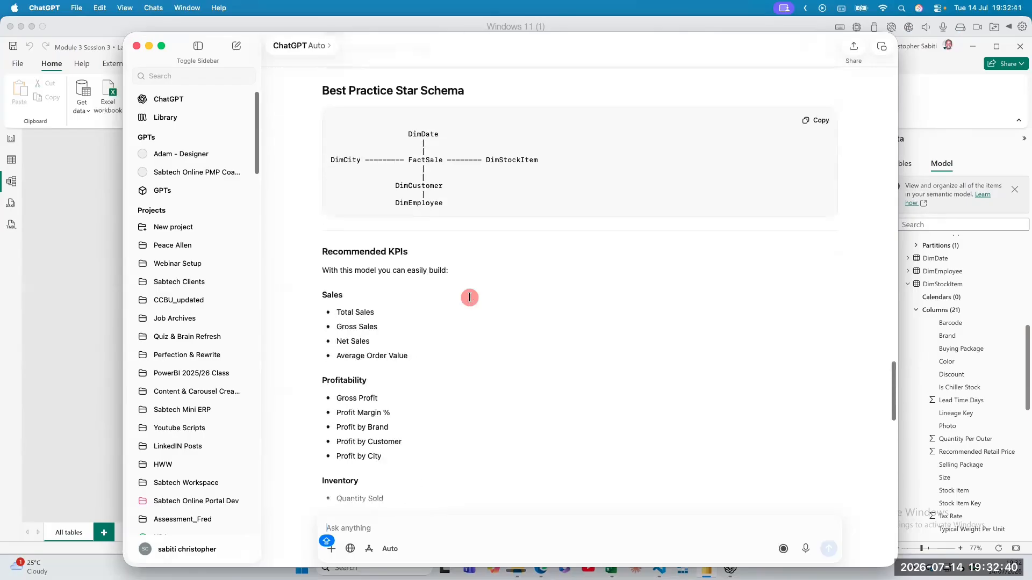
pyautogui.scroll(1, 468, 297)
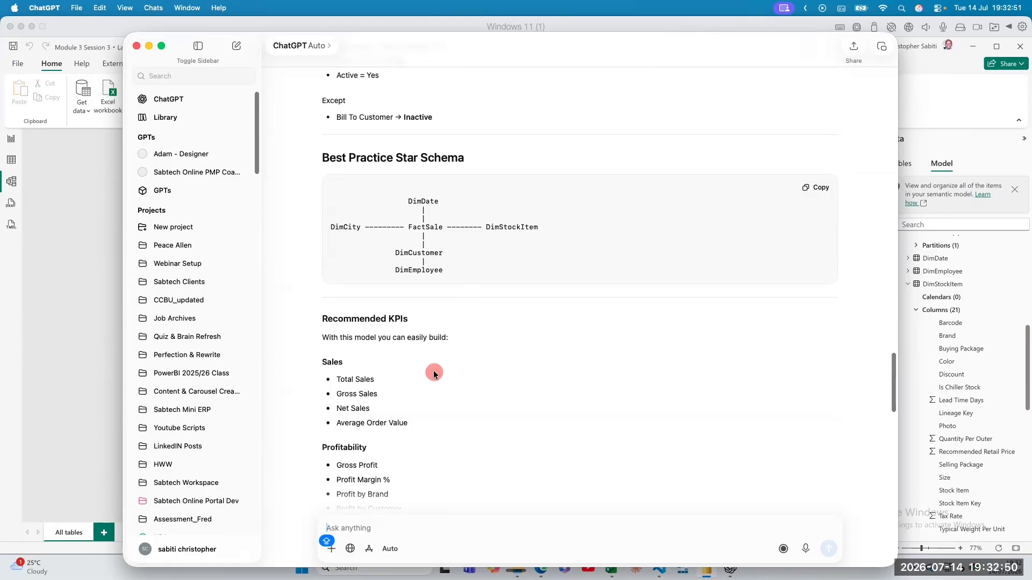
pyautogui.moveTo(321, 322); pyautogui.dragTo(451, 339)
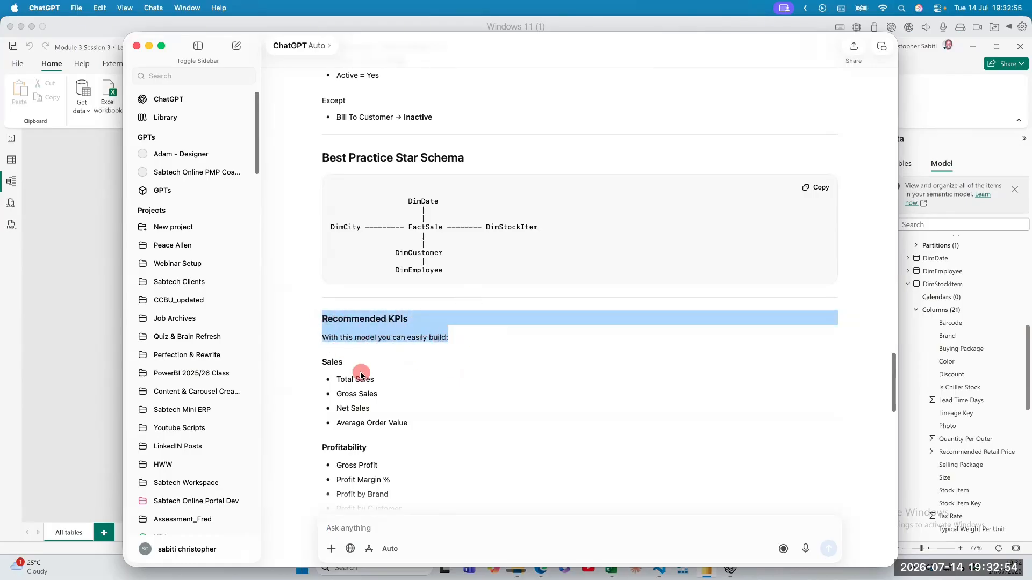
# Step: Review the relationship settings and Recommended Relationships table, highlighting the DimCustomer row that uses Bill To Customer Key
pyautogui.scroll(5, 360, 373)
pyautogui.scroll(2, 361, 375)
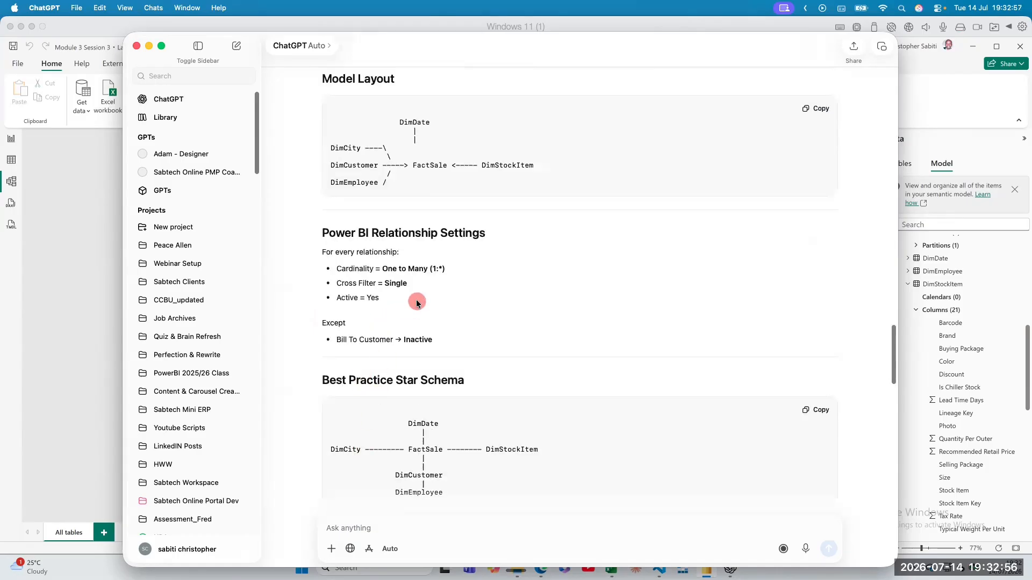
pyautogui.scroll(15, 426, 303)
pyautogui.scroll(15, 428, 306)
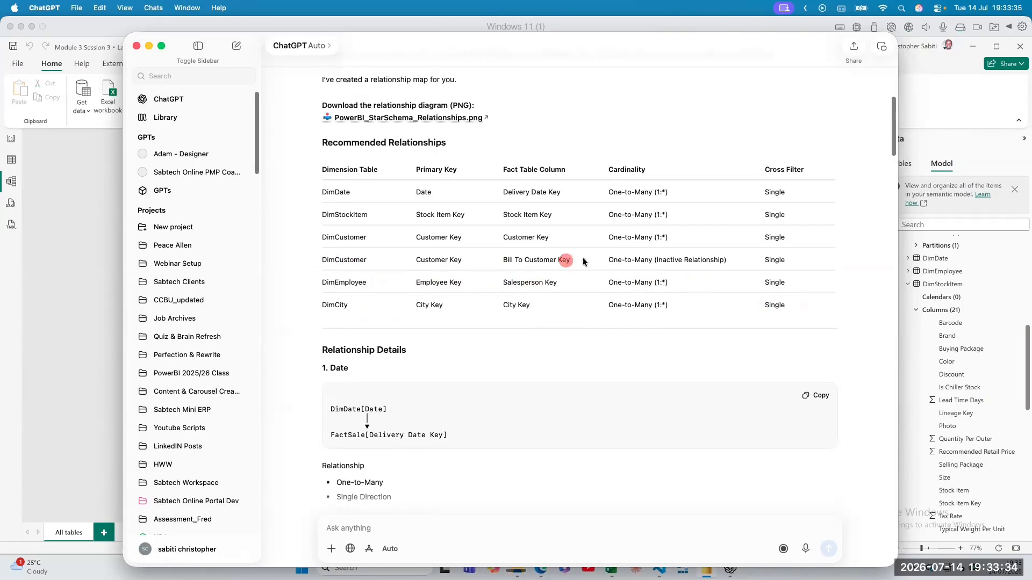
pyautogui.moveTo(315, 261); pyautogui.dragTo(817, 263)
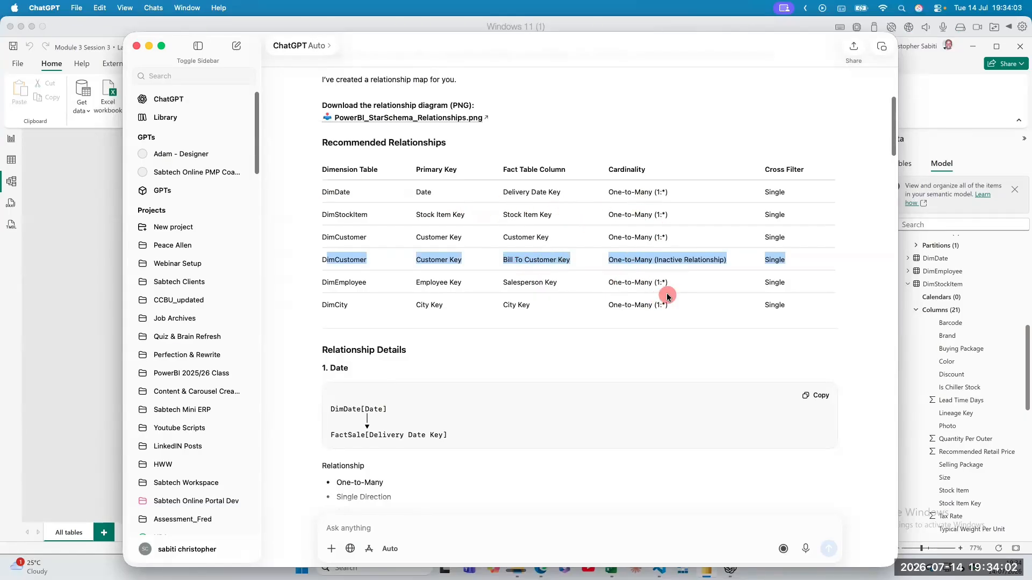
# Step: Read the Relationship Details for Date and Stock Items, including the Invoice Date Key relationship and the USERELATIONSHIP advice
pyautogui.scroll(-5, 462, 301)
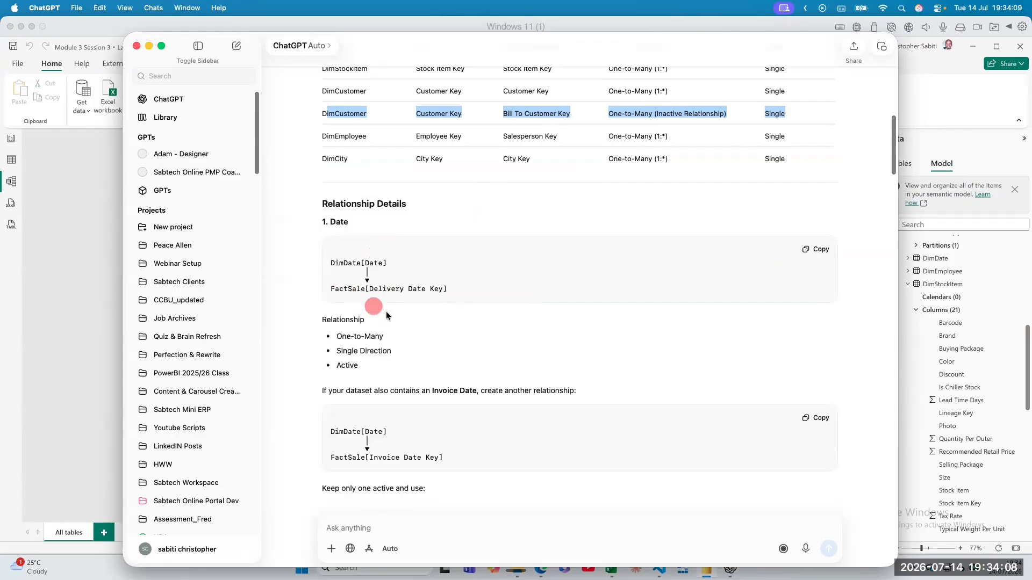
pyautogui.scroll(-12, 387, 296)
pyautogui.scroll(-4, 387, 296)
pyautogui.scroll(4, 388, 295)
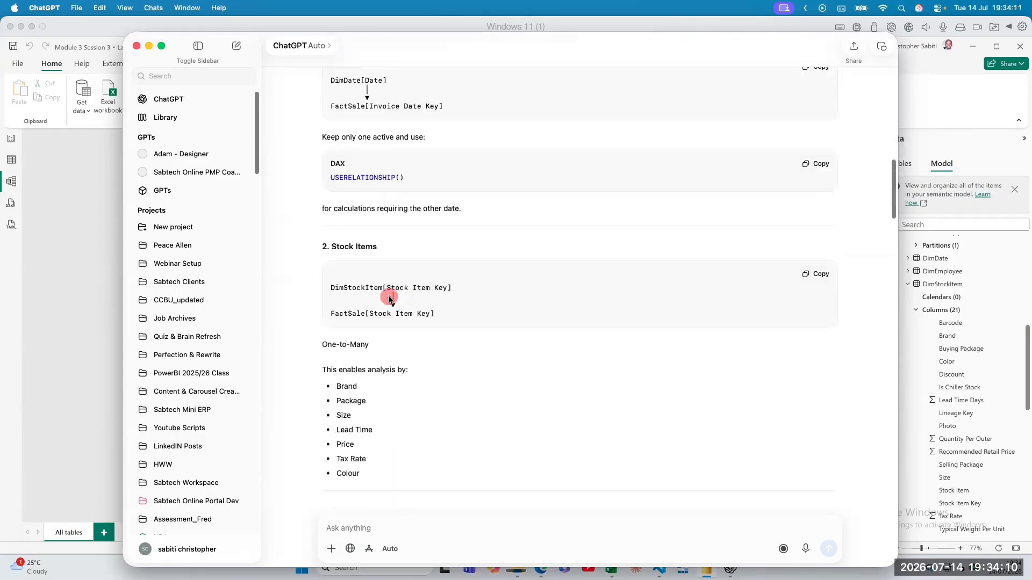
pyautogui.scroll(3, 368, 290)
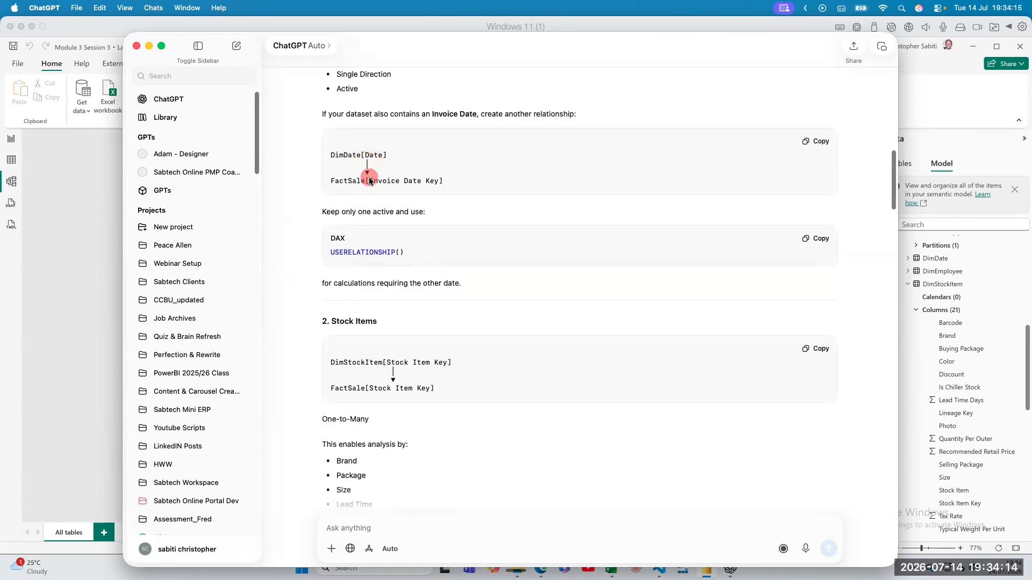
# Step: Read the Relationship Details from Stock Items through City, including the inactive Bill To Customer relationship and its USERELATIONSHIP formula
pyautogui.scroll(-5, 384, 397)
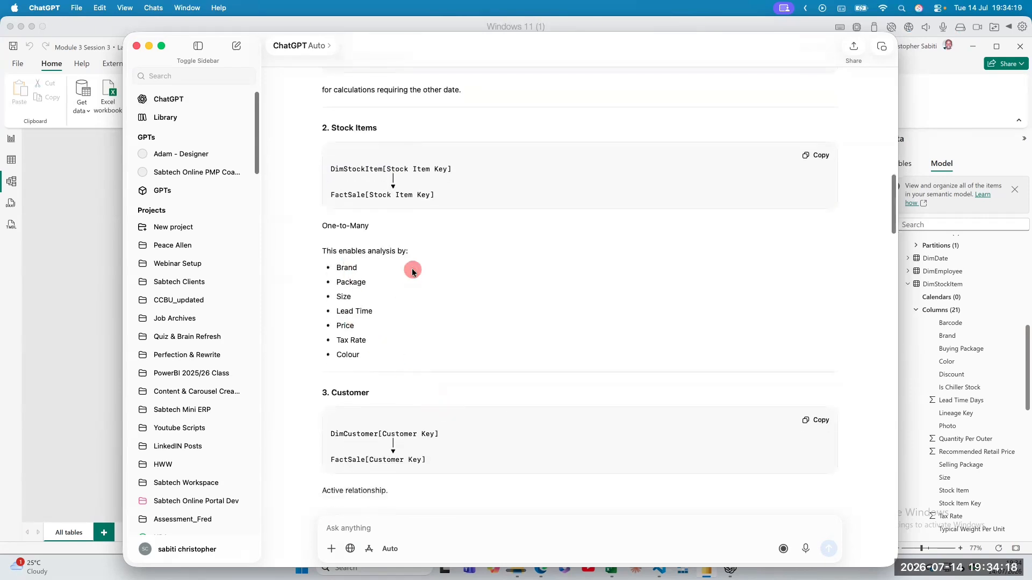
pyautogui.scroll(-3, 482, 344)
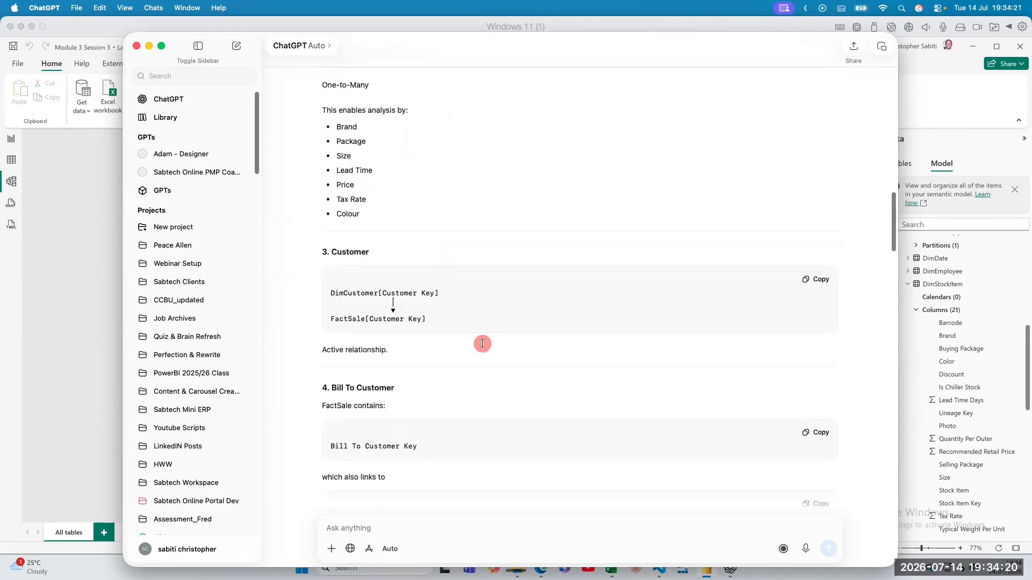
pyautogui.scroll(-3, 470, 343)
pyautogui.scroll(-10, 404, 265)
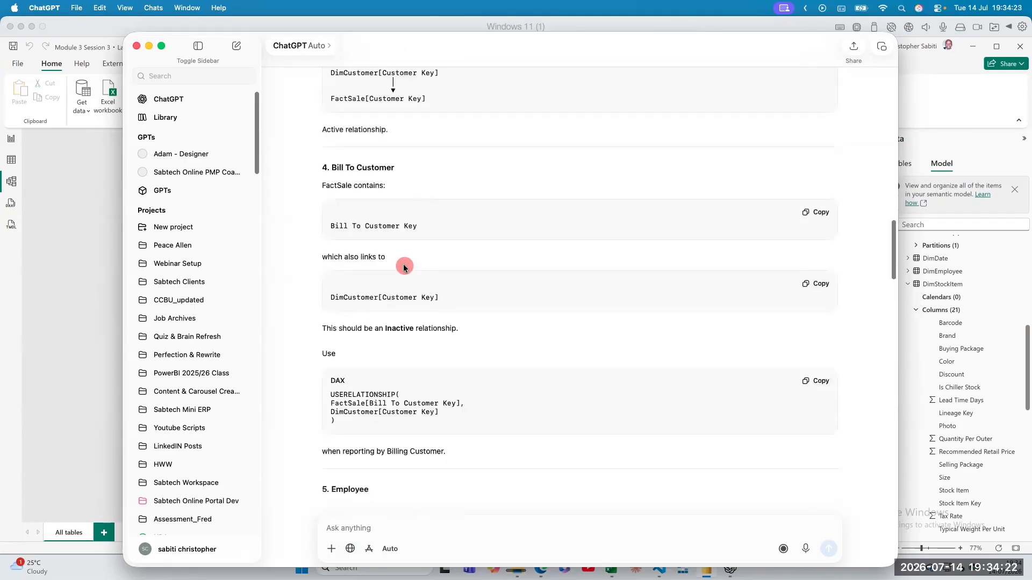
pyautogui.scroll(-5, 404, 264)
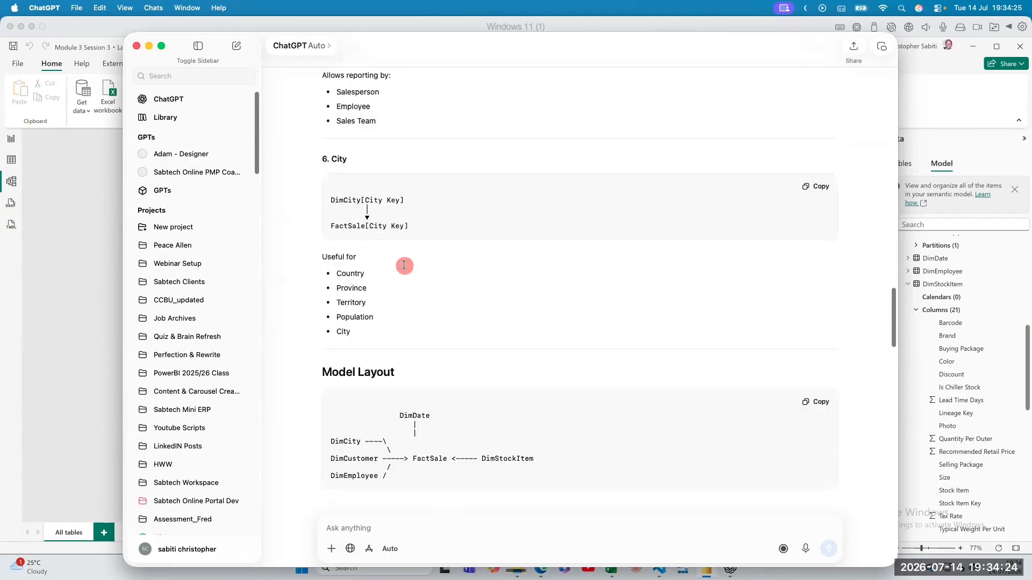
# Step: Highlight the Model Layout heading and diagram, review the relationship settings and star schema, and check them against the Power BI model
pyautogui.moveTo(340, 263); pyautogui.dragTo(410, 262)
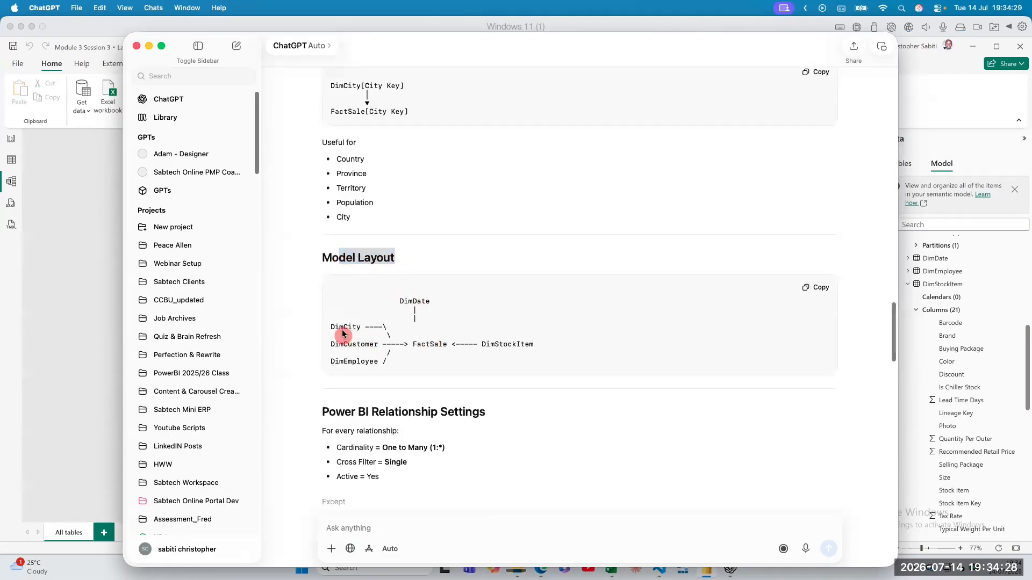
pyautogui.moveTo(342, 333); pyautogui.dragTo(456, 371)
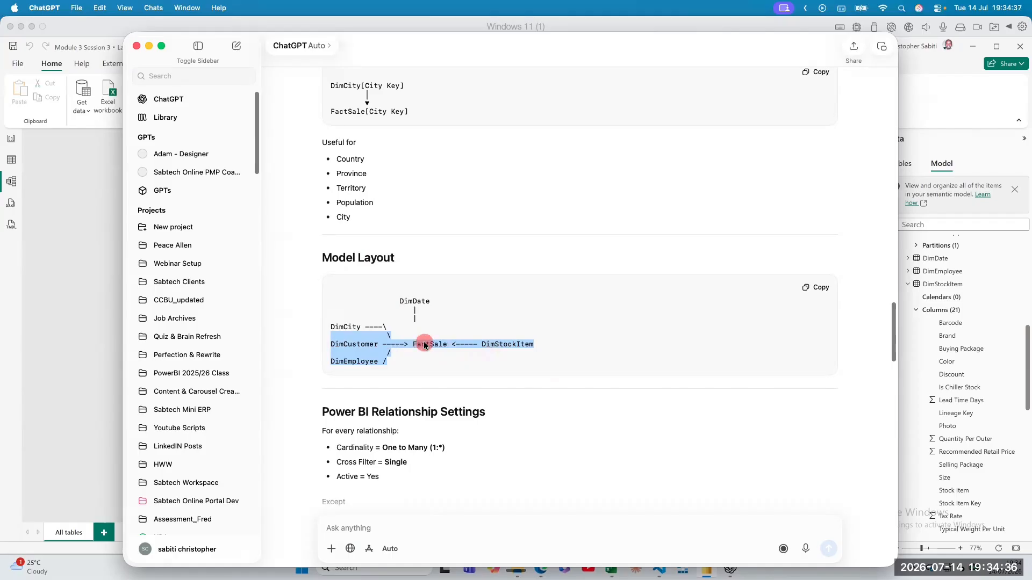
pyautogui.scroll(-5, 409, 302)
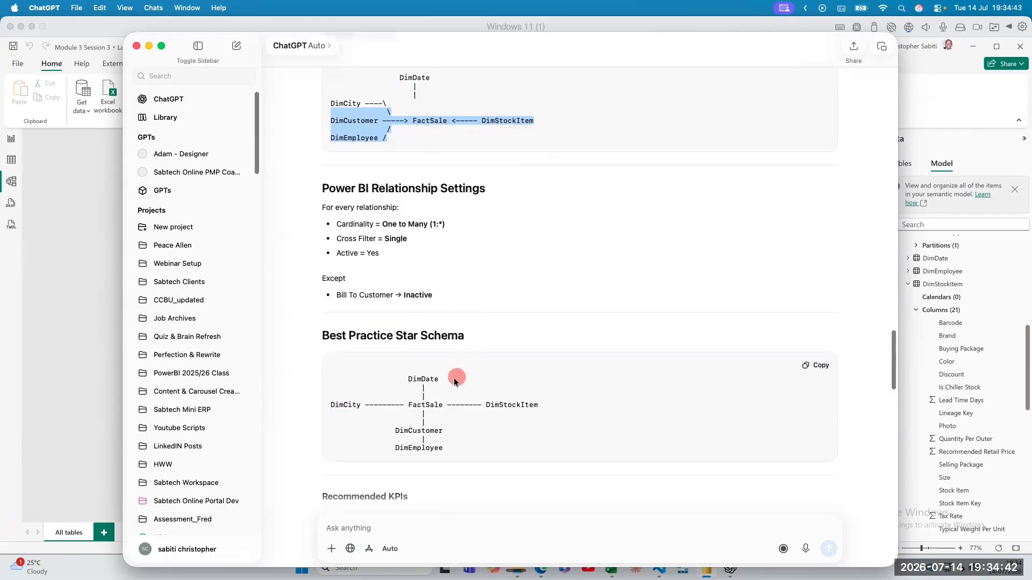
pyautogui.click(85, 297)
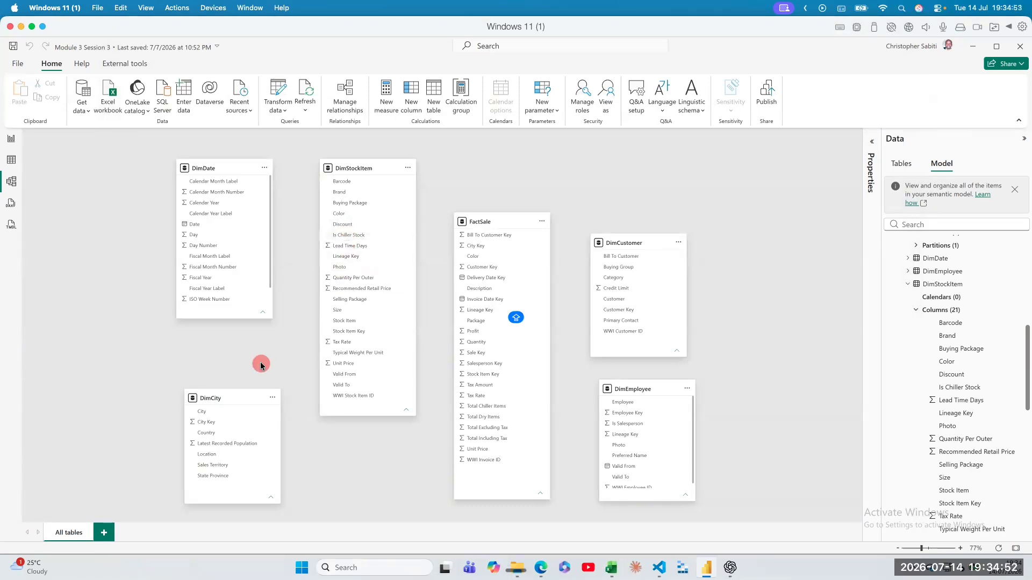
pyautogui.press('super+Tab')
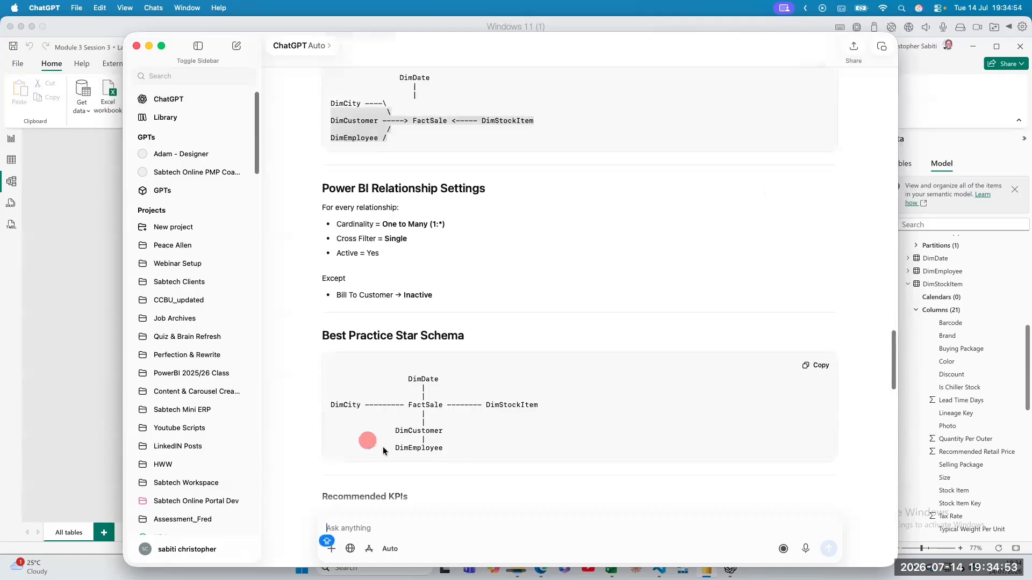
# Step: Draft a follow-up message to ChatGPT reading "PLEASE Output an image with all the relationship"
pyautogui.click(364, 528)
pyautogui.write('PLEASE')
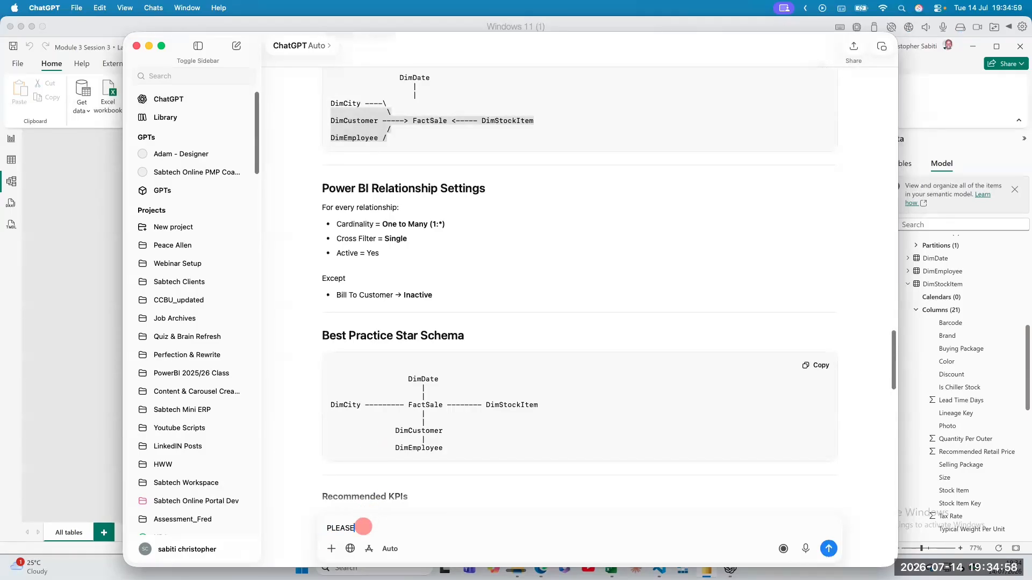
pyautogui.write(' Ou')
pyautogui.write('tput a')
pyautogui.write('ic')
pyautogui.press('BackSpace')
pyautogui.press('BackSpace')
pyautogui.press('BackSpace')
pyautogui.press('BackSpace')
pyautogui.write('n imabe')
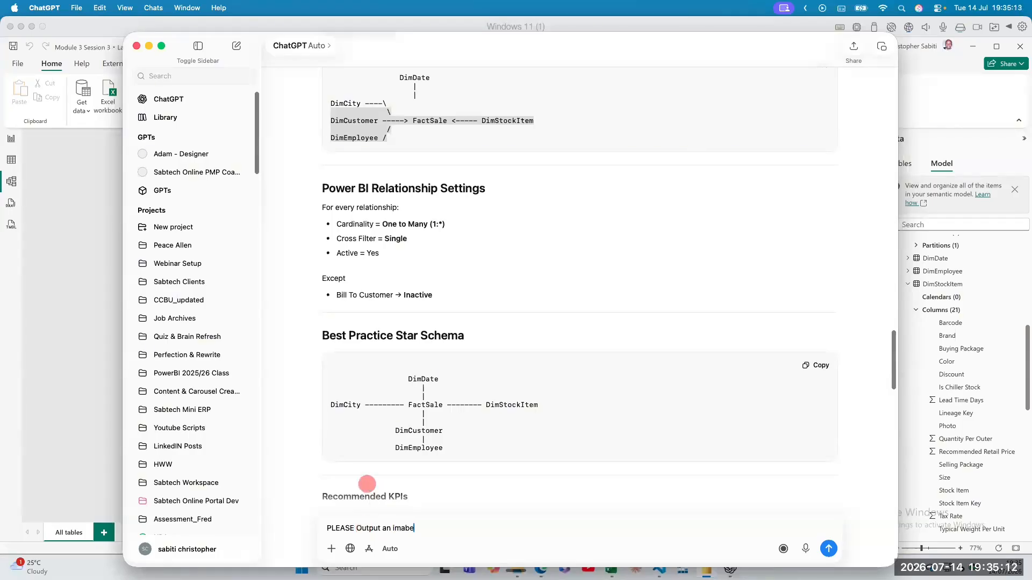
pyautogui.press('BackSpace')
pyautogui.press('BackSpace')
pyautogui.press('BackSpace')
pyautogui.write('ge with all the relationship')
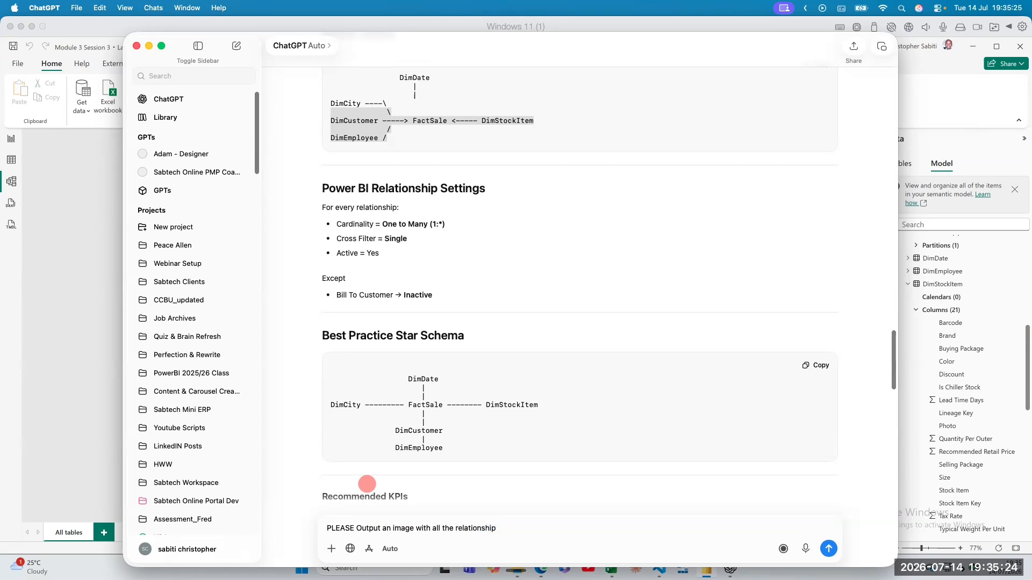
# Step: Attach the copied model screenshot, add a second line "Mark al the keys related", and send the request
pyautogui.press('super+v')
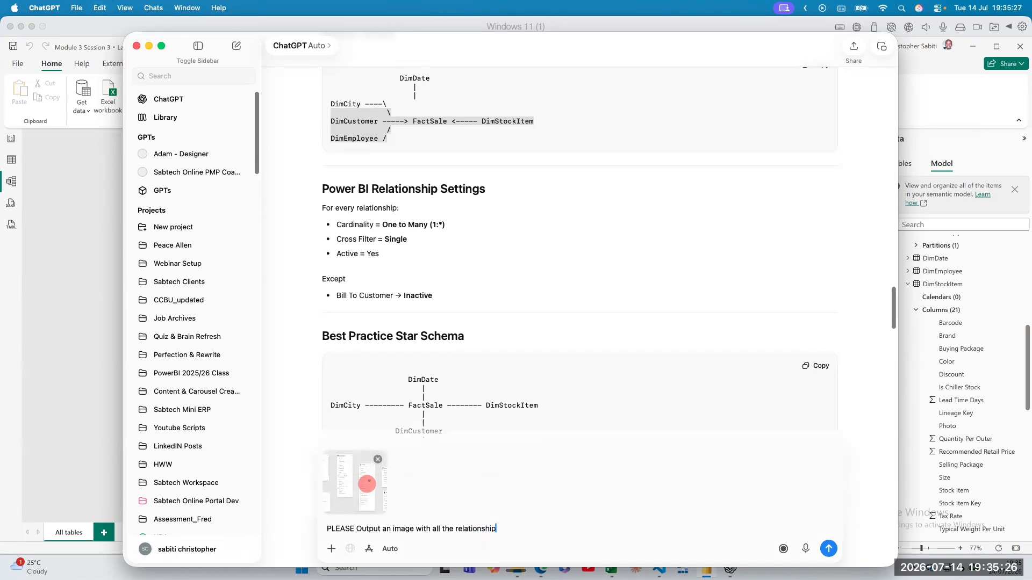
pyautogui.click(506, 527)
pyautogui.click(429, 547)
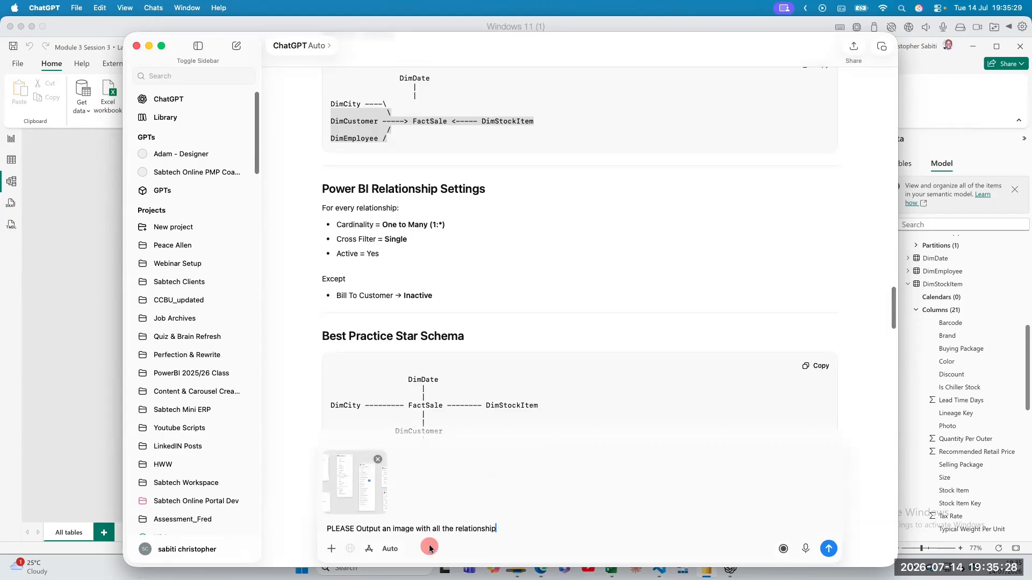
pyautogui.hotkey('shift', 'Return')
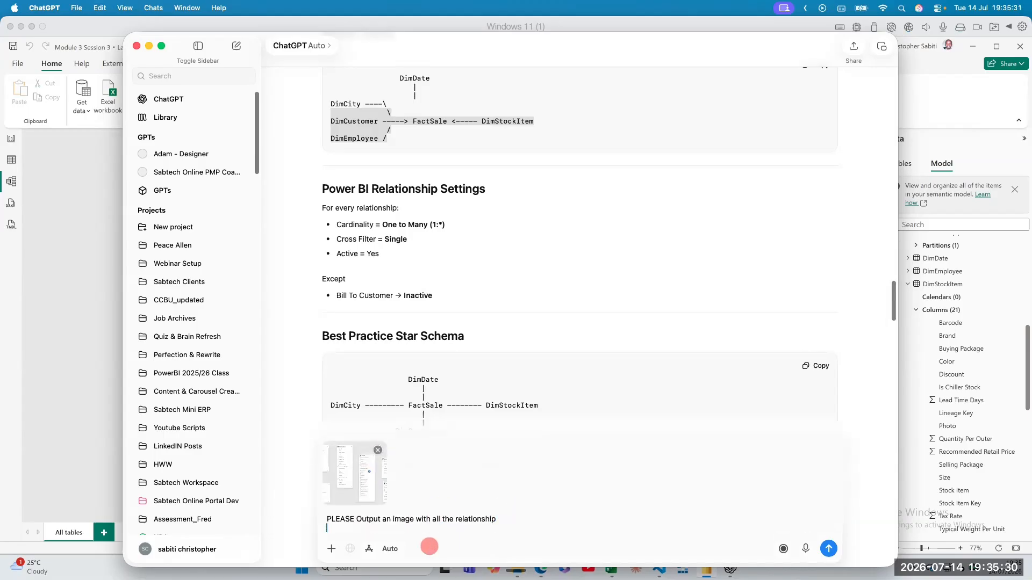
pyautogui.write('Mark al the he')
pyautogui.press('BackSpace')
pyautogui.press('BackSpace')
pyautogui.write('keys related')
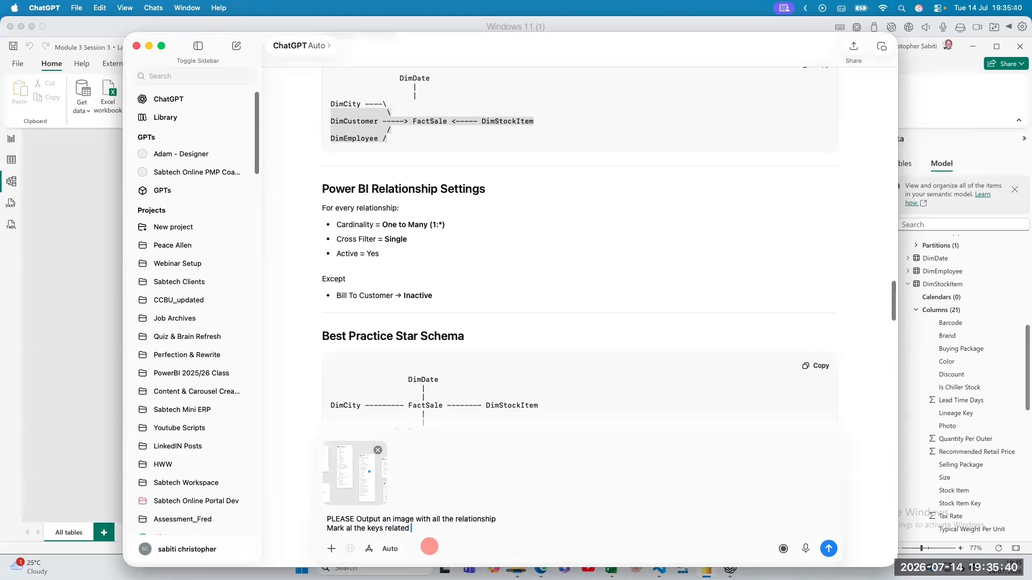
pyautogui.press('Return')
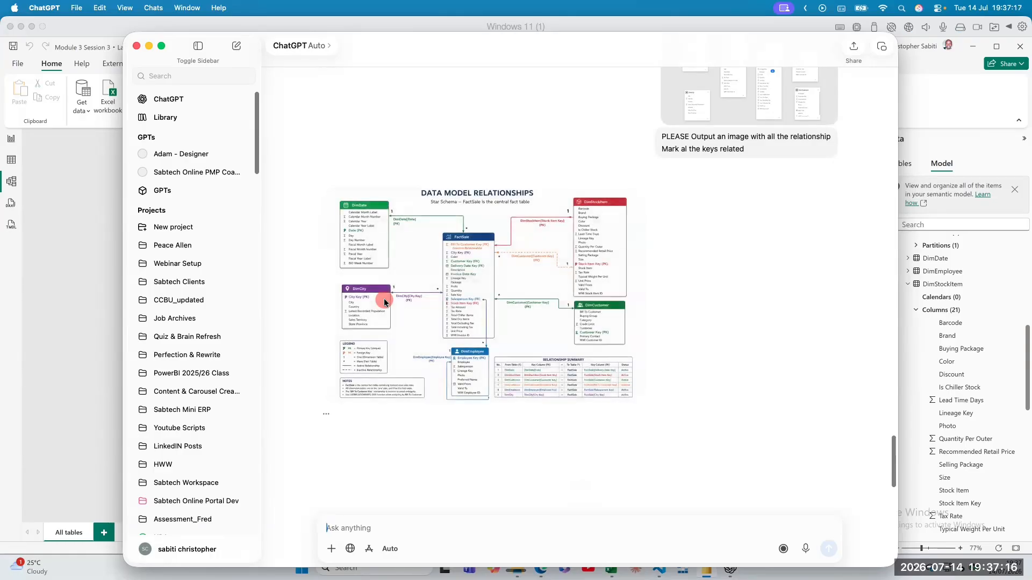
# Step: Open the generated Data Model Relationships image at full size, examine its key links and relationship summary, and close it
pyautogui.click(451, 279)
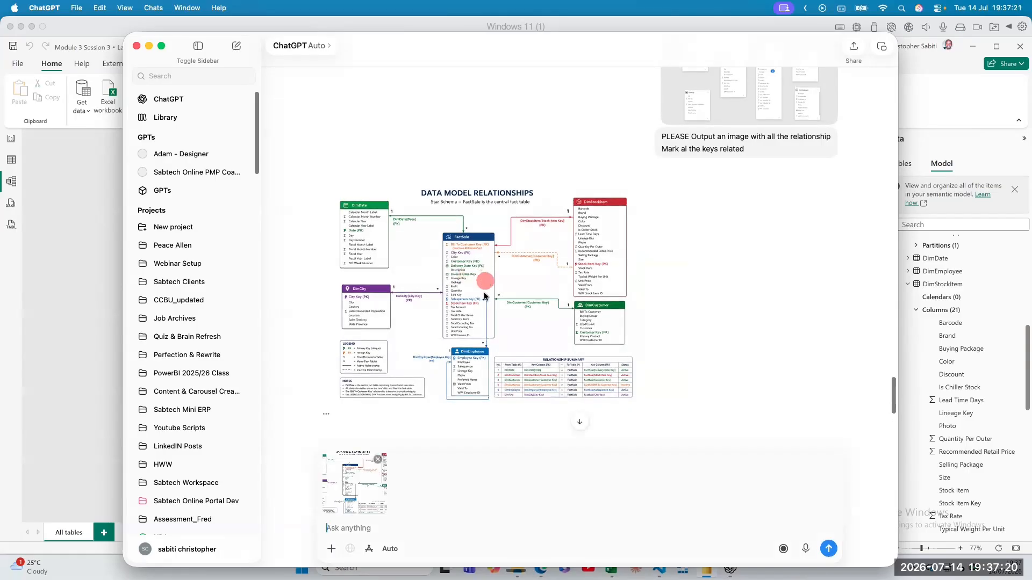
pyautogui.click(379, 462)
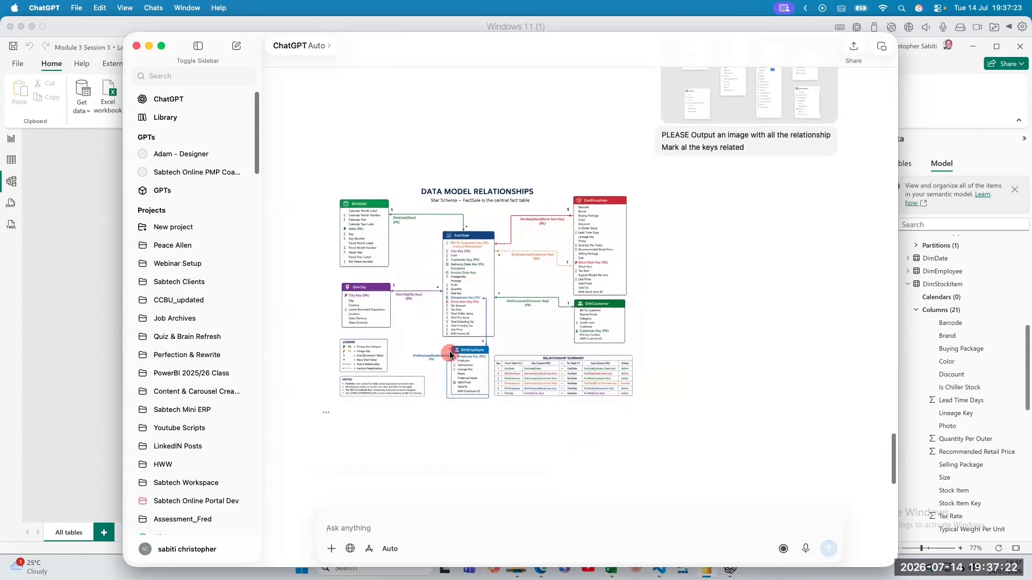
pyautogui.click(514, 310)
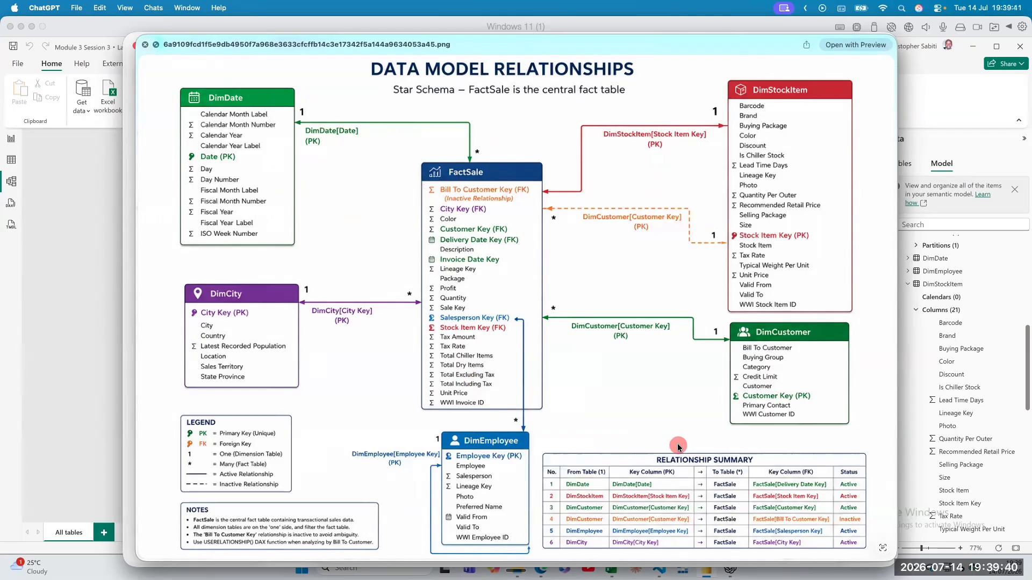
pyautogui.rightClick(636, 304)
pyautogui.click(664, 345)
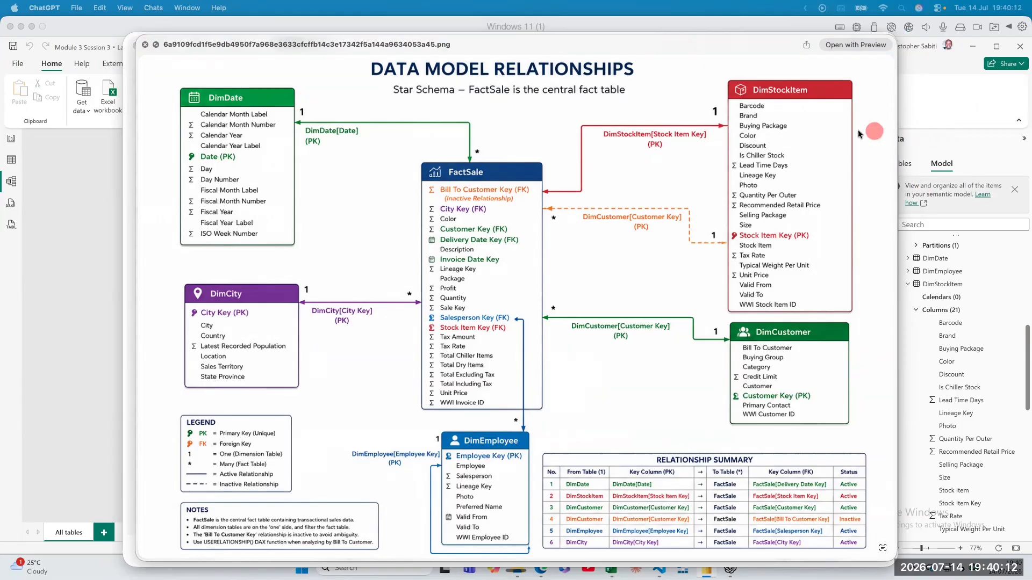
pyautogui.click(143, 45)
# Step: Create a share link to the Data Model Relationship Analysis chat, copy it, and close the sharing dialog
pyautogui.scroll(10, 346, 150)
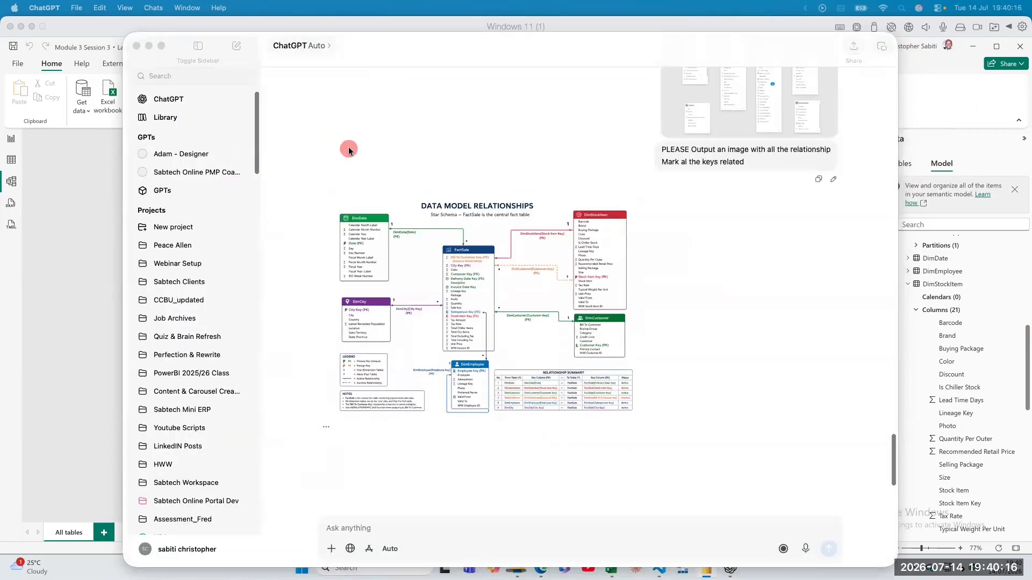
pyautogui.scroll(20, 348, 150)
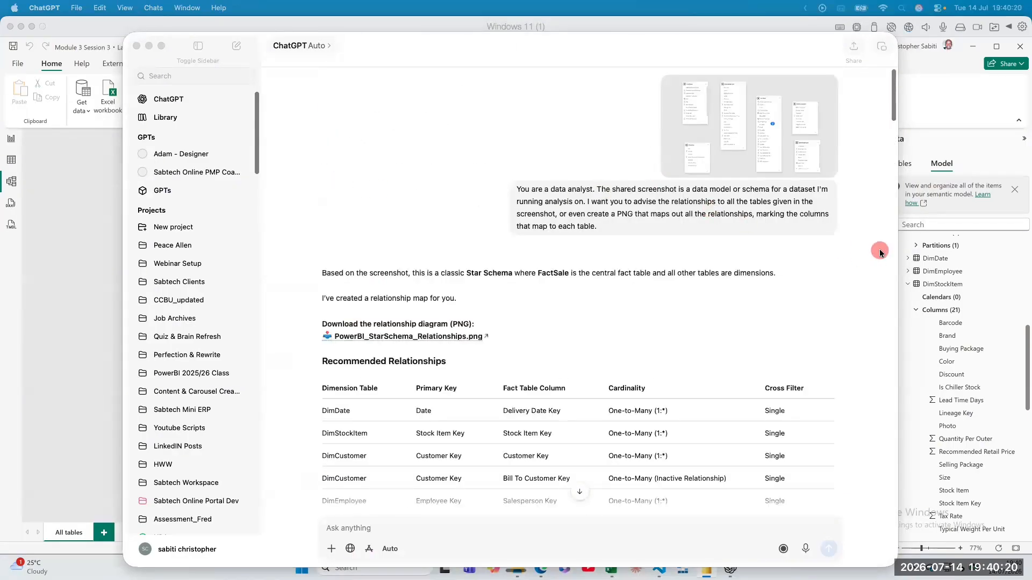
pyautogui.click(843, 155)
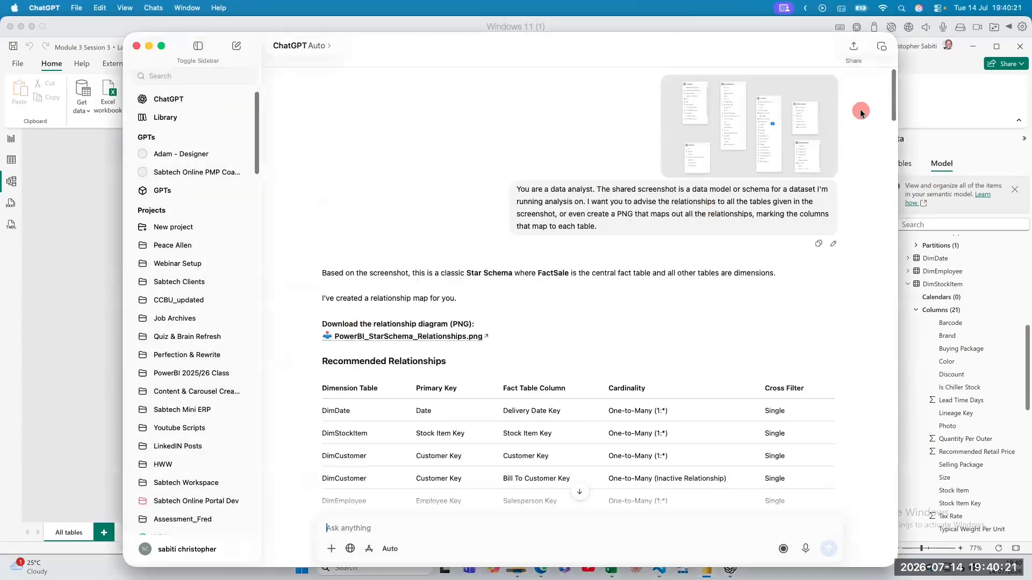
pyautogui.click(854, 47)
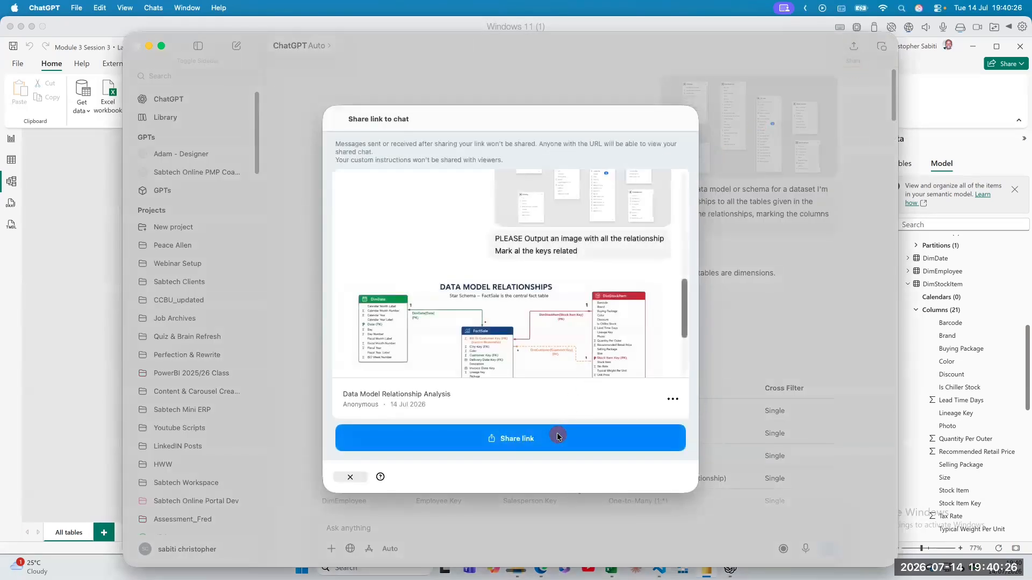
pyautogui.click(524, 440)
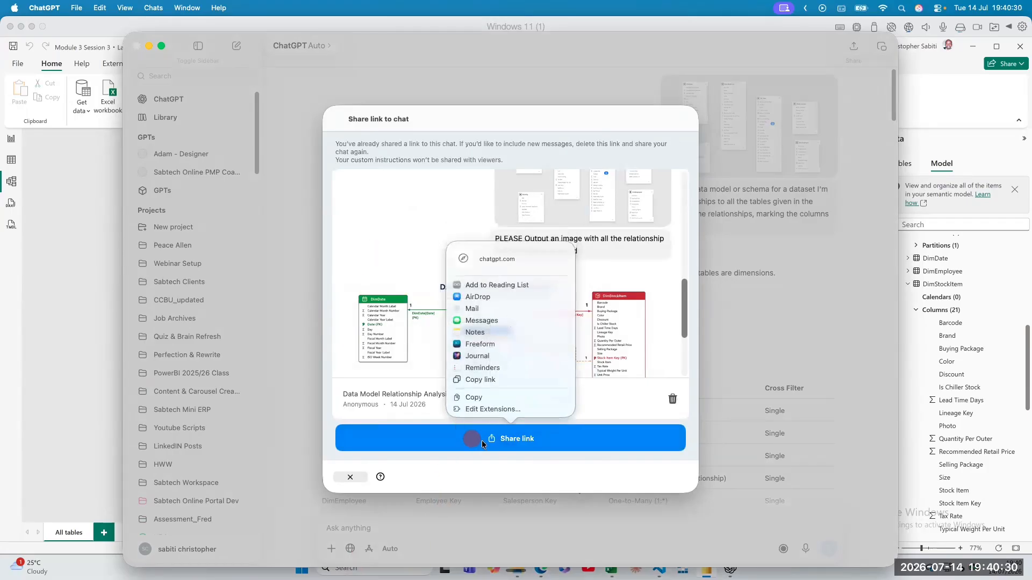
pyautogui.click(485, 398)
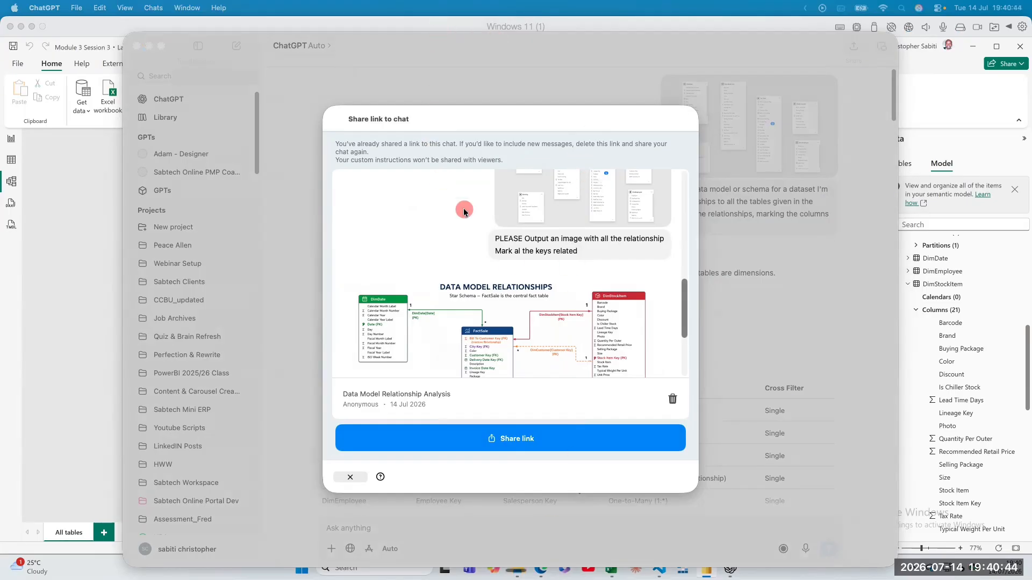
pyautogui.click(352, 475)
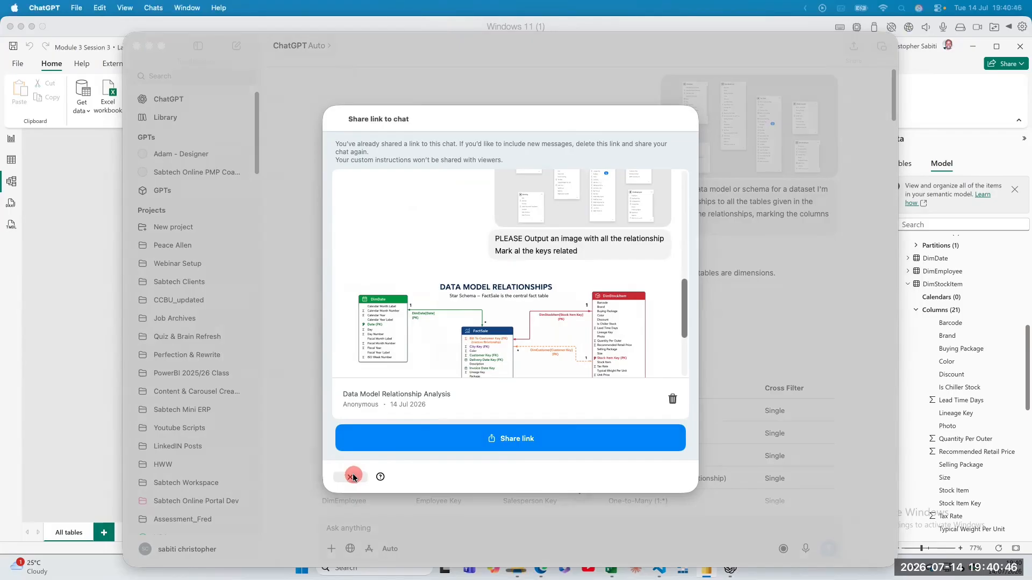
pyautogui.click(352, 475)
# Step: Download PowerBI_StarSchema_Relationships.png from the first response to the Downloads folder and open it in Preview
pyautogui.scroll(-3, 490, 400)
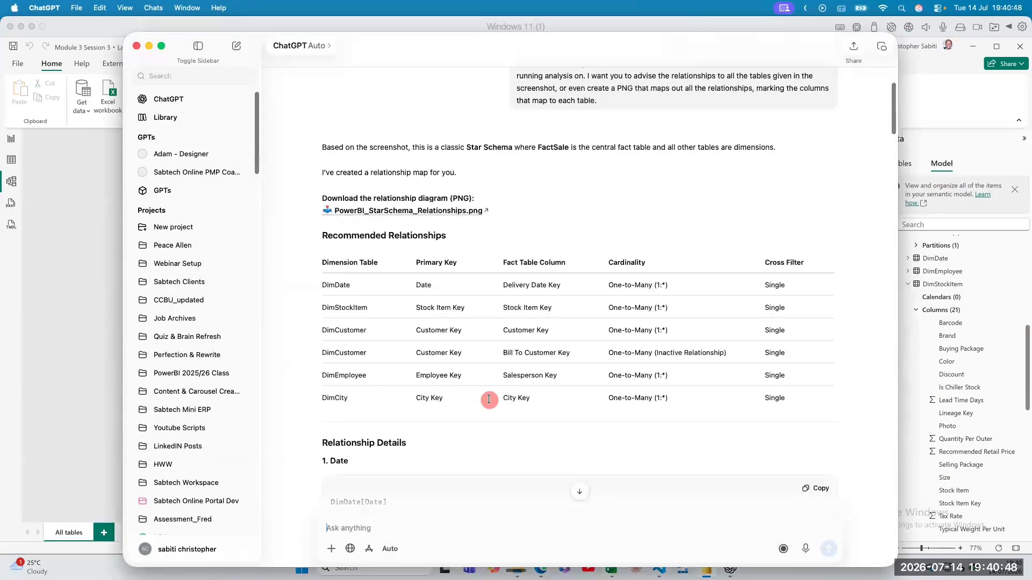
pyautogui.scroll(-2, 612, 267)
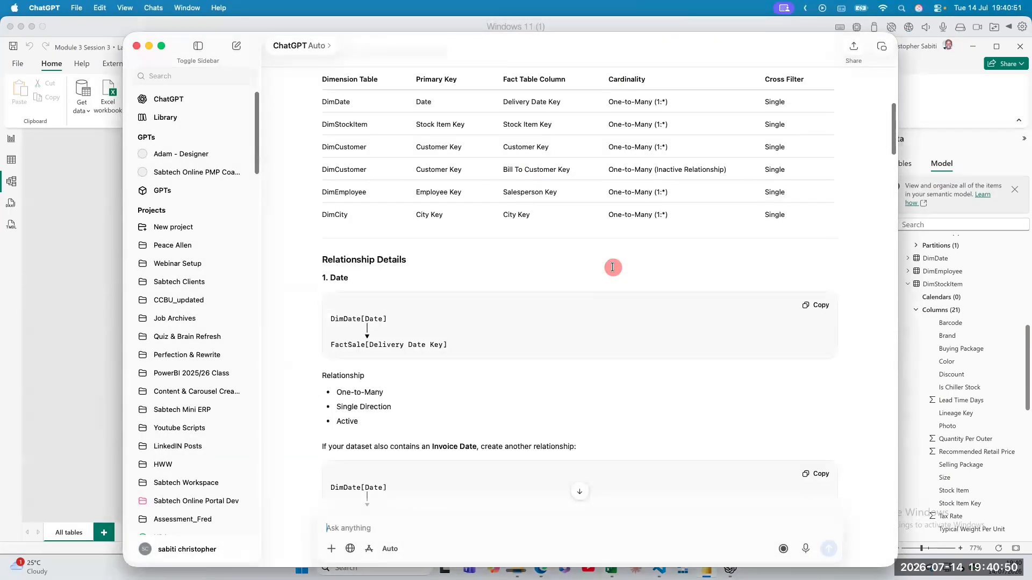
pyautogui.scroll(2, 613, 268)
pyautogui.scroll(2, 613, 267)
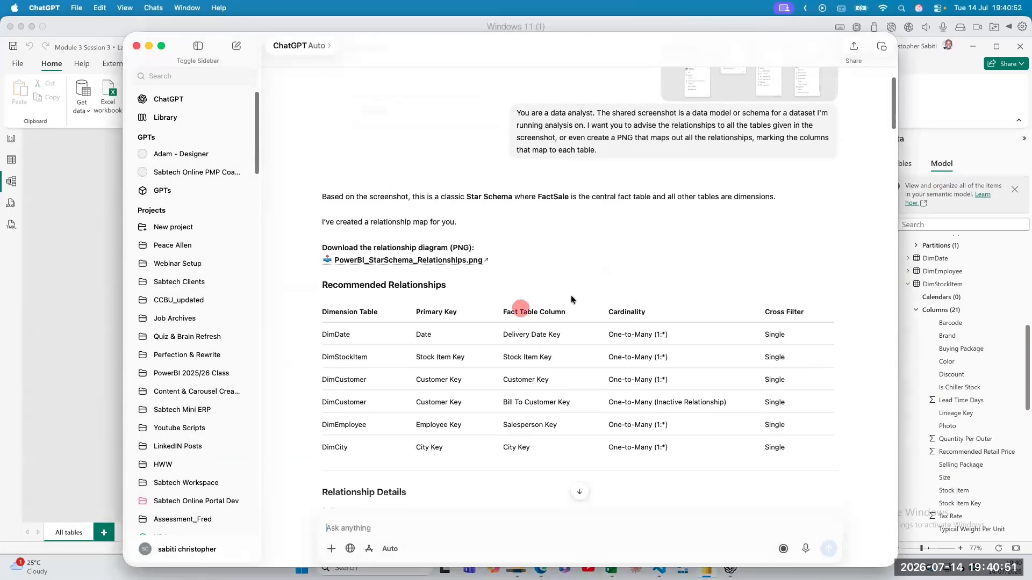
pyautogui.click(445, 260)
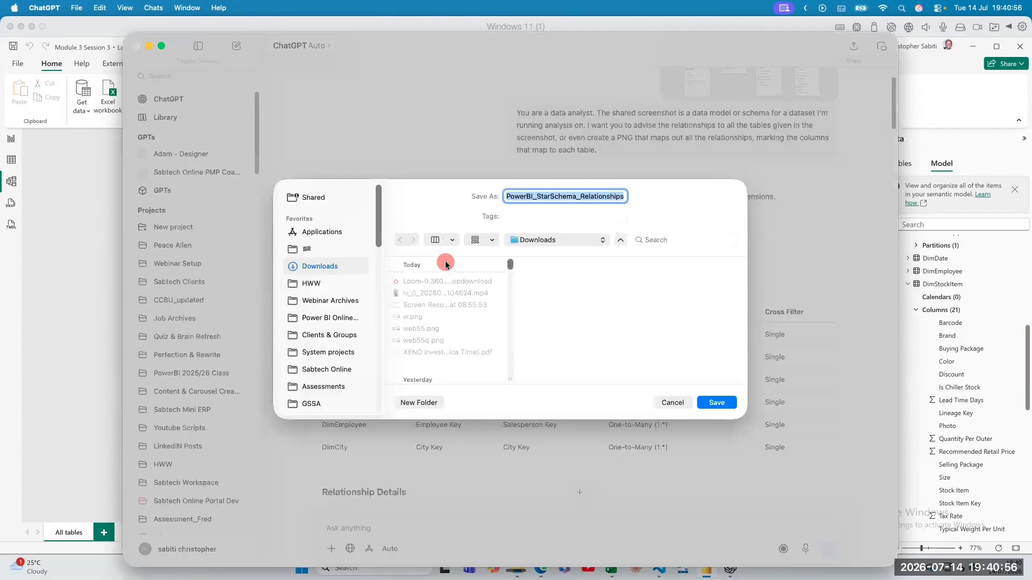
pyautogui.click(703, 403)
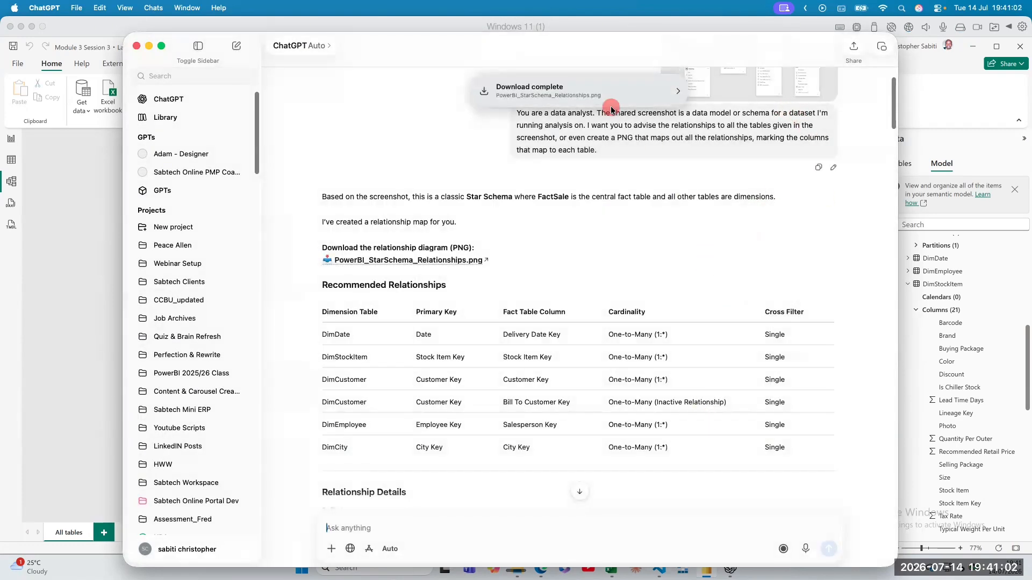
pyautogui.click(580, 96)
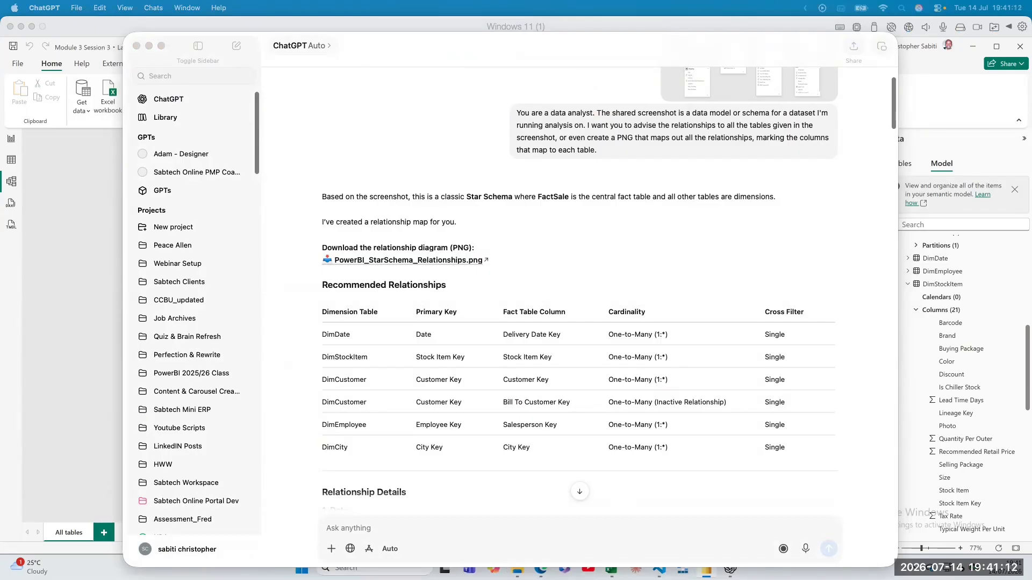
pyautogui.click(508, 86)
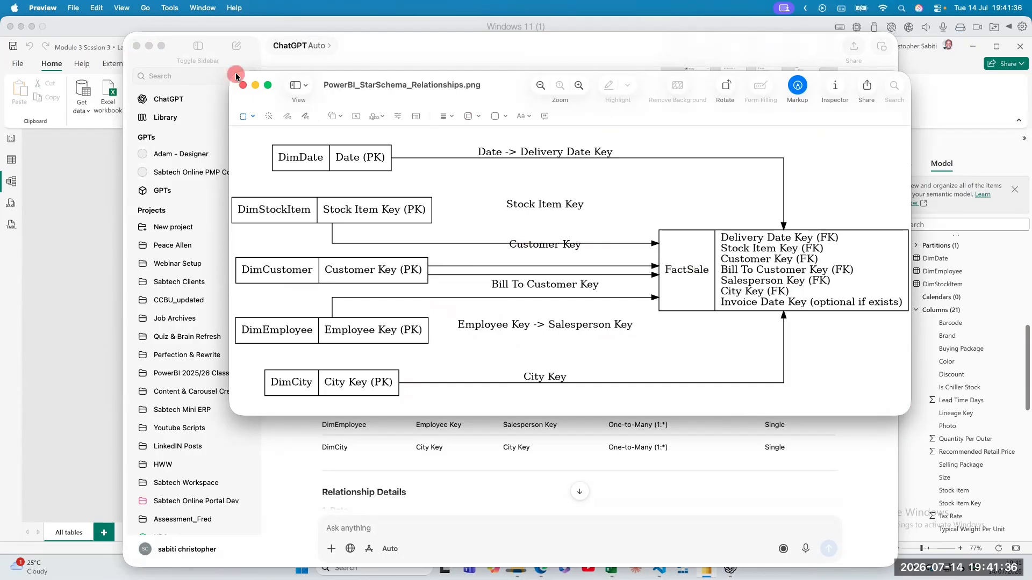
# Step: Close the star schema diagram image and return to the model view in Power BI Desktop
pyautogui.click(242, 88)
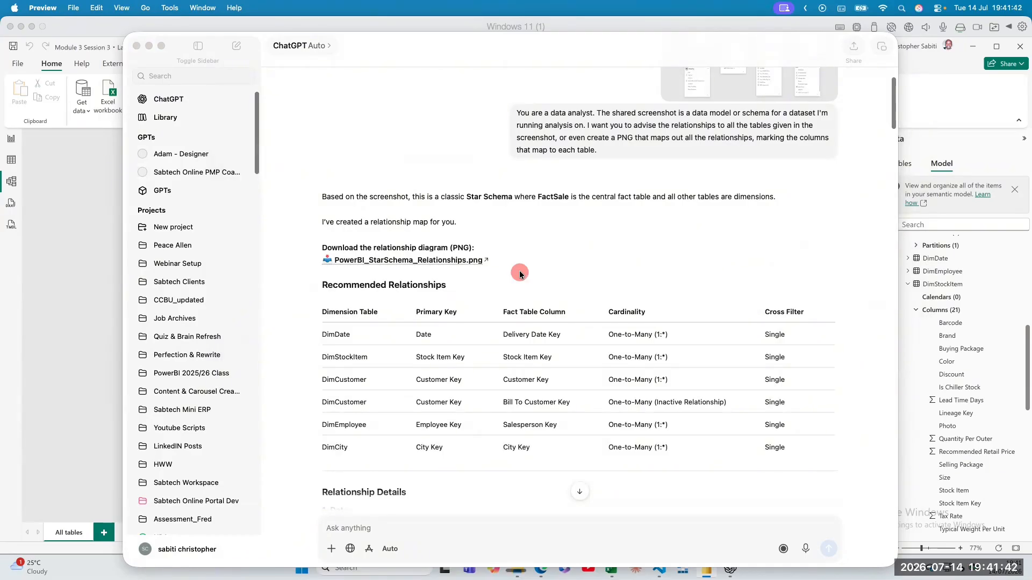
pyautogui.scroll(-20, 496, 263)
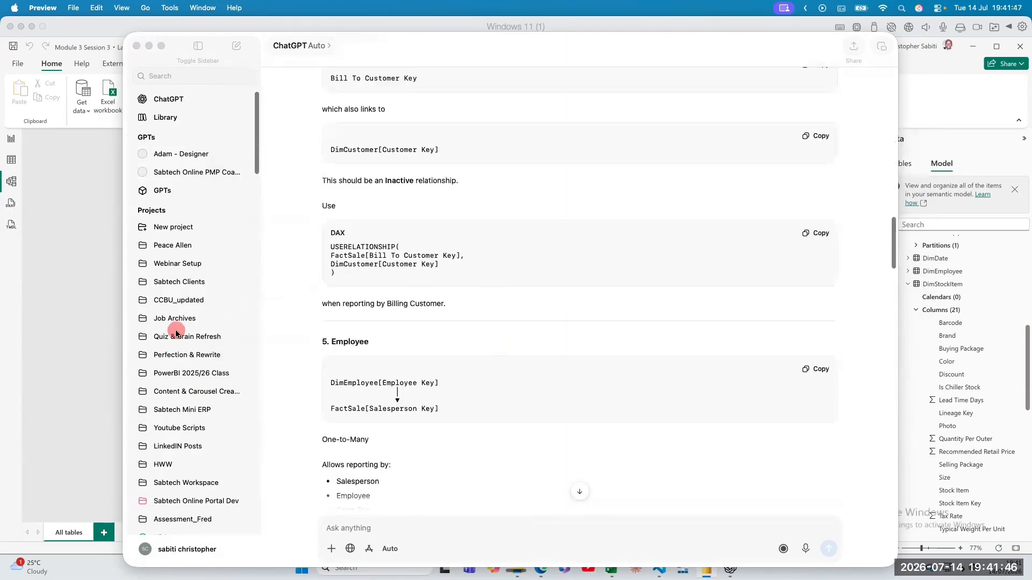
pyautogui.click(77, 311)
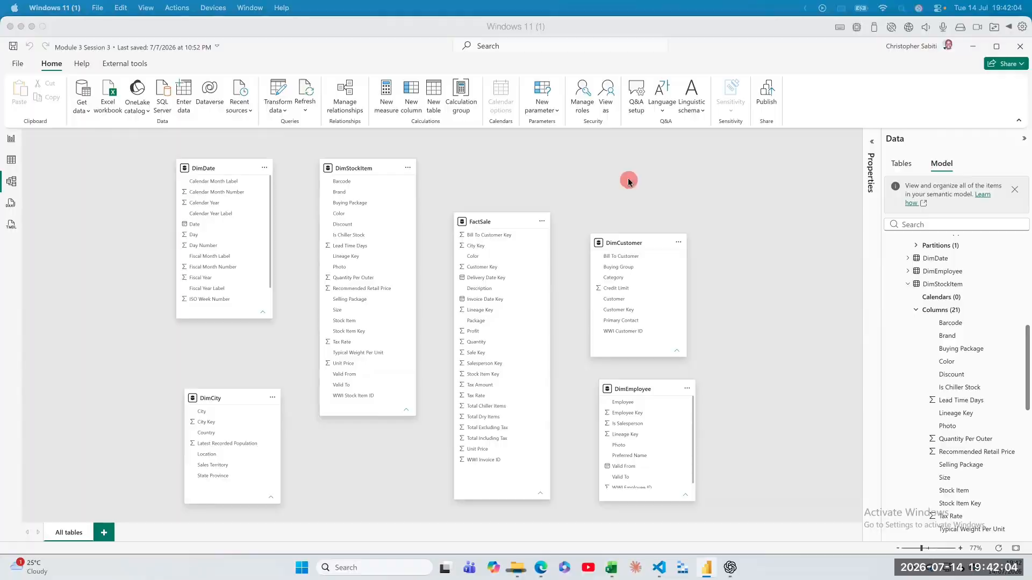
# Step: Switch to Chrome and look through the weekly modules and Module Quiz on the Sabtech Online Power BI course page
pyautogui.press('super+Tab')
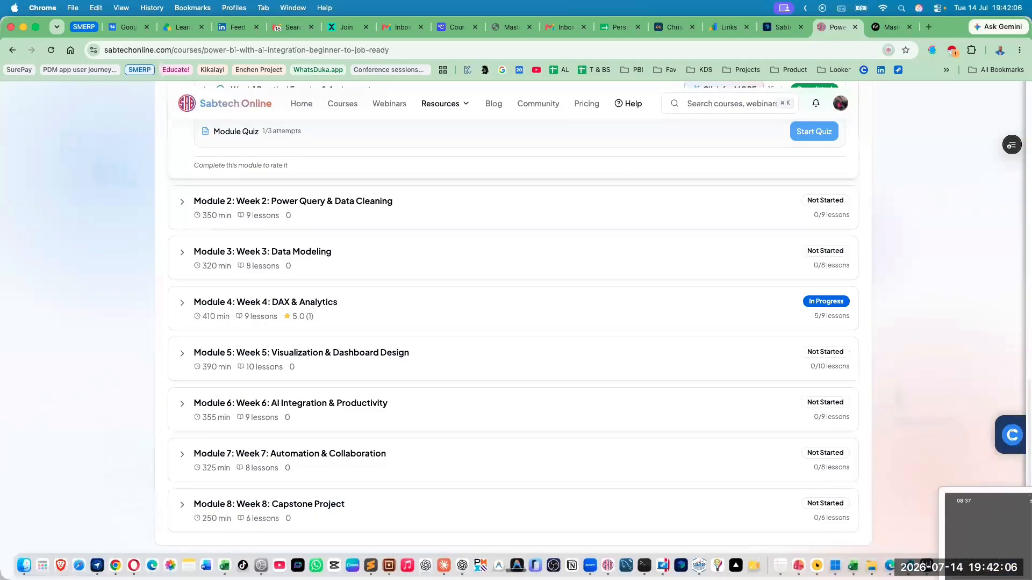
pyautogui.press('super+Tab')
pyautogui.press('super+Tab')
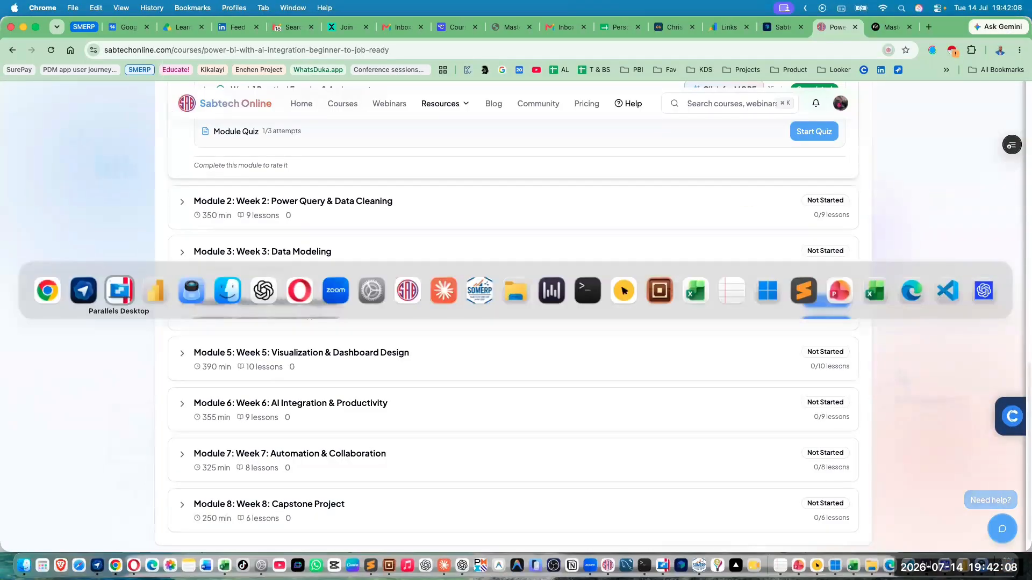
pyautogui.press('super+Tab')
pyautogui.press('super+Tab')
pyautogui.press('super+Tab')
pyautogui.press('super+Tab')
pyautogui.press('super+Tab')
pyautogui.press('super+Tab')
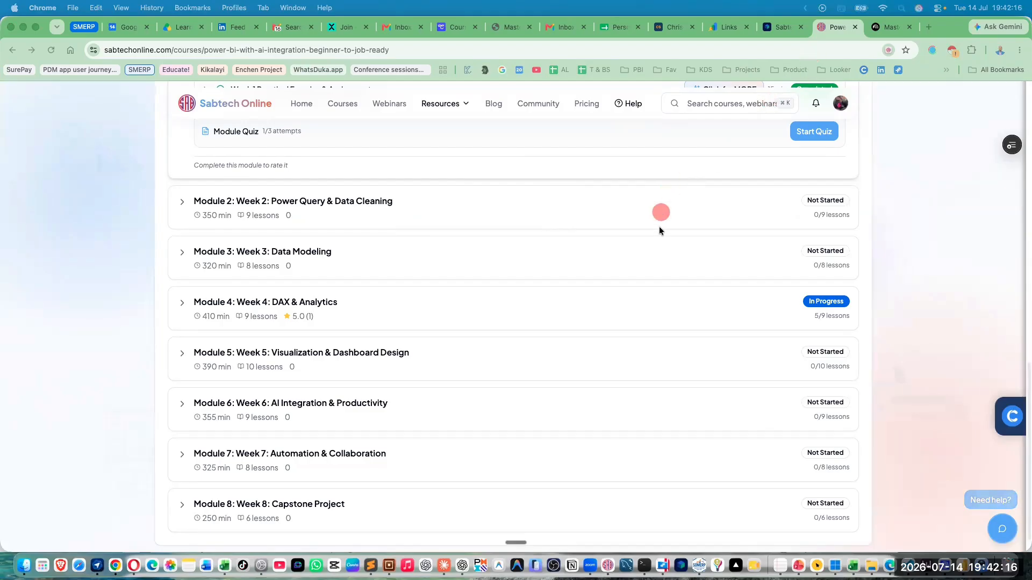
pyautogui.scroll(3, 489, 294)
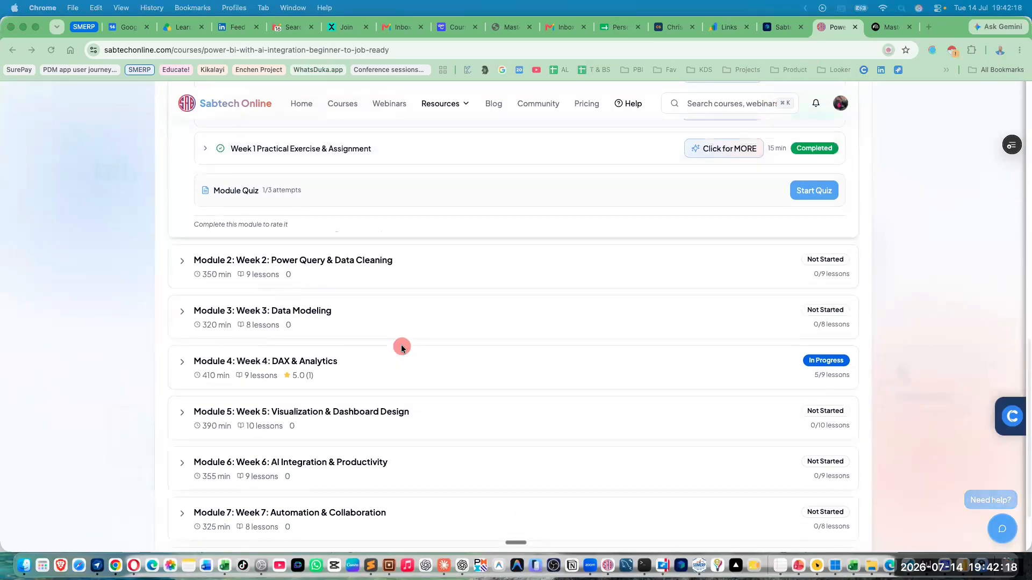
pyautogui.scroll(2, 295, 279)
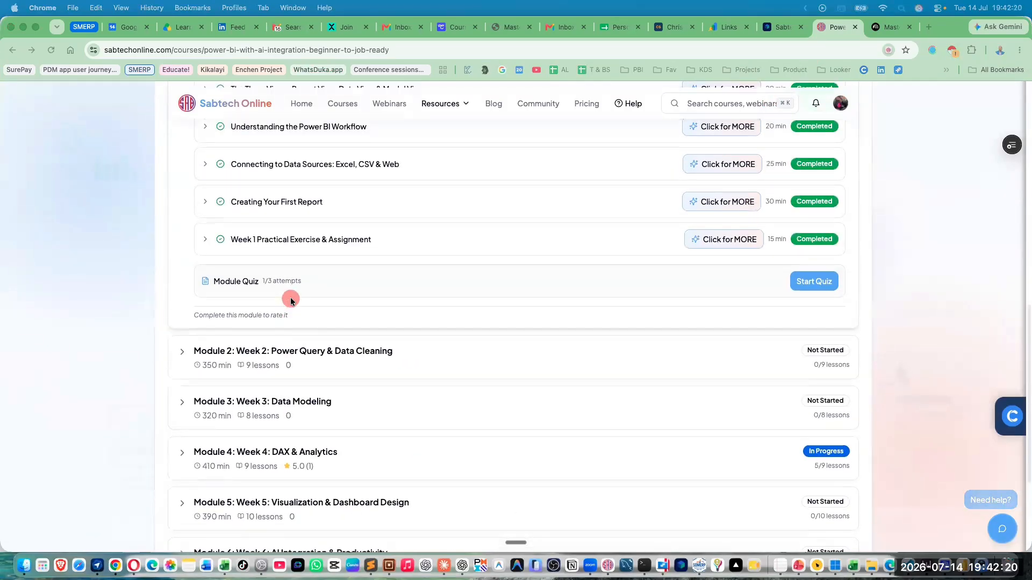